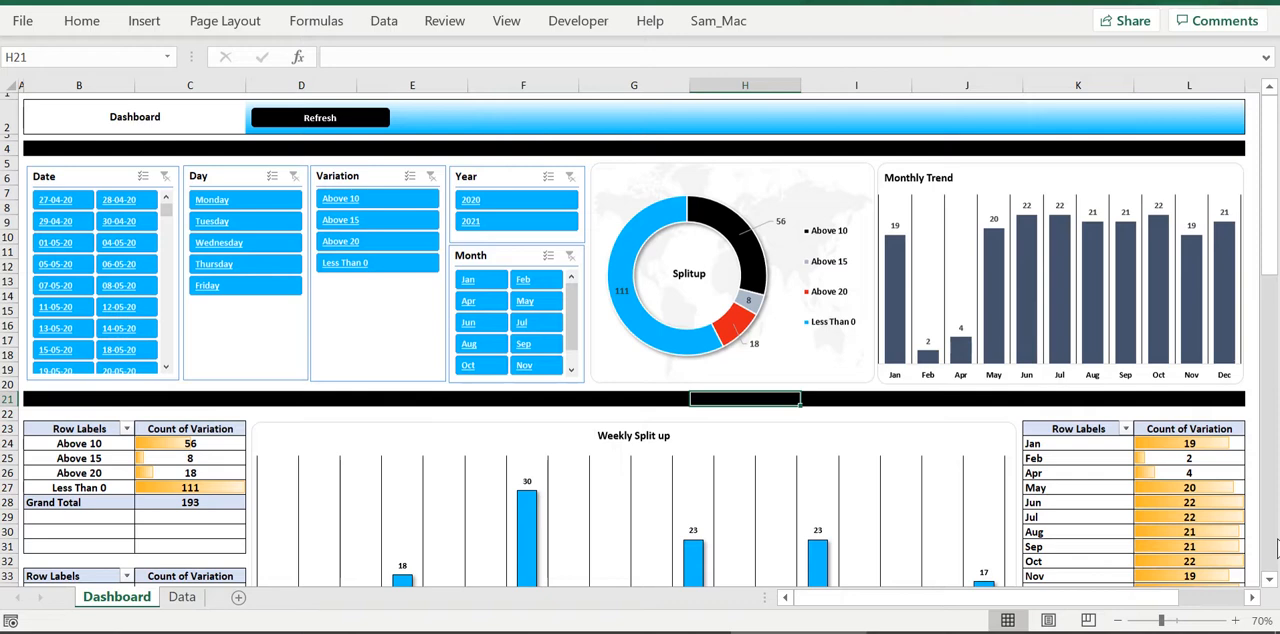
Look through the whole Dashboard sheet, including its slicers, charts and pivot tables
mouse_move(970, 355)
scroll(743, 311, "down", 13)
scroll(743, 311, "down", 6)
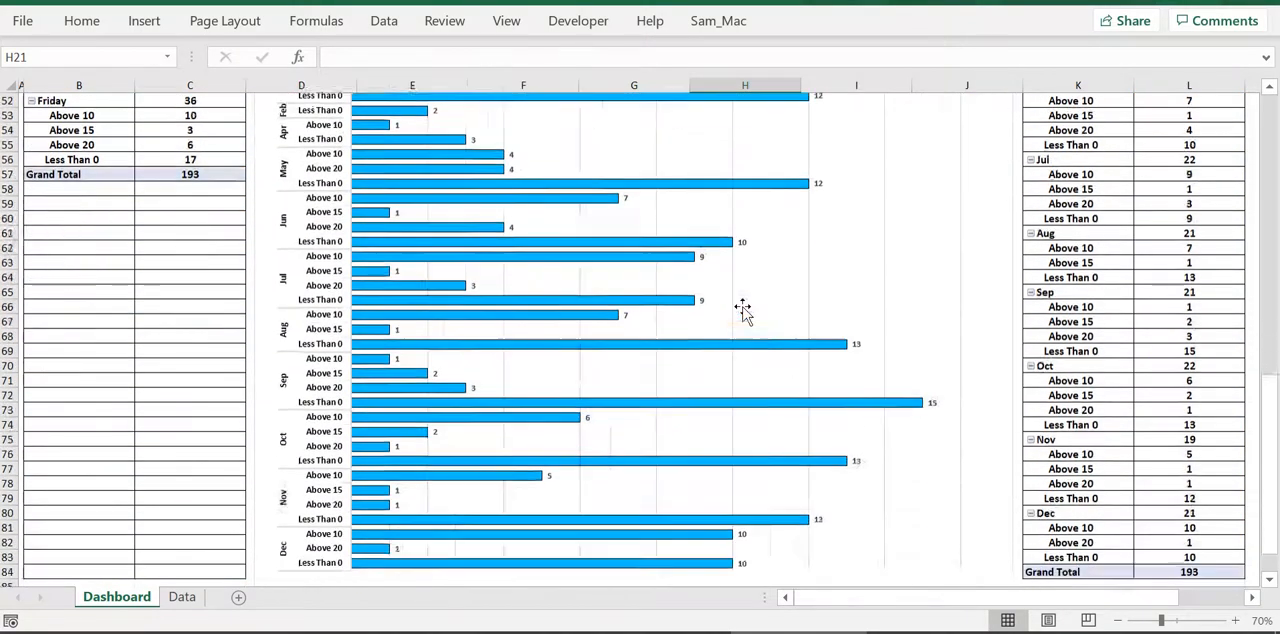
scroll(740, 311, "up", 10)
scroll(737, 311, "up", 9)
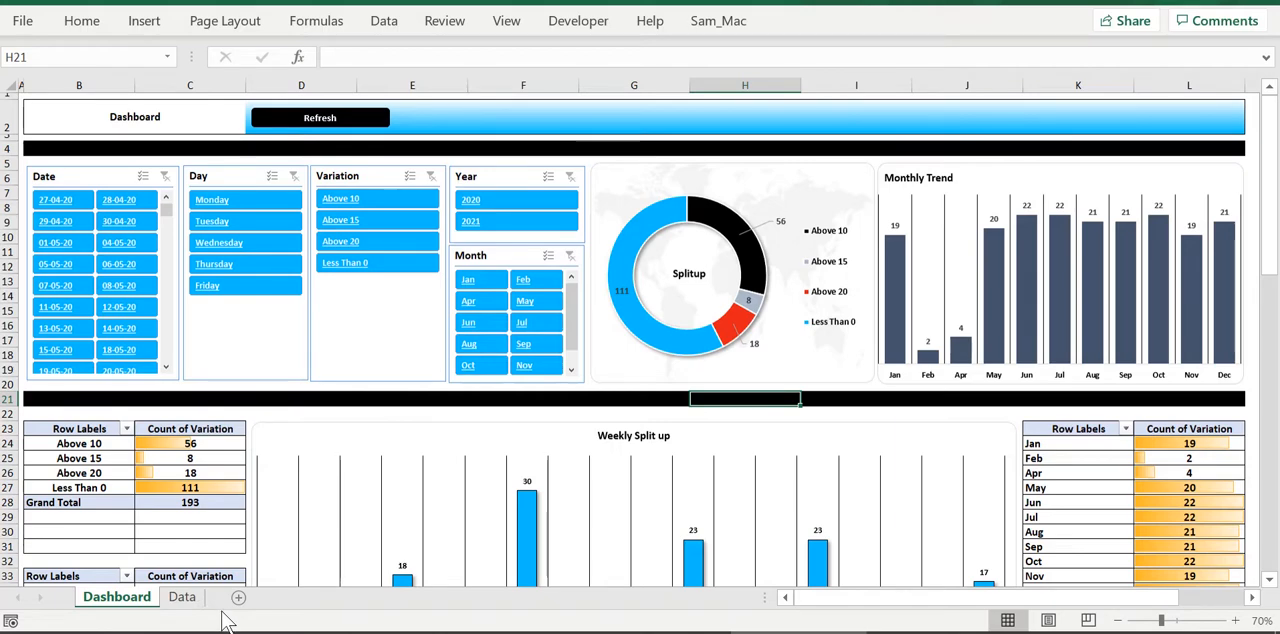
Examine the Date, Day and Price Fluctuation columns of the source table on the Data sheet
left_click(182, 598)
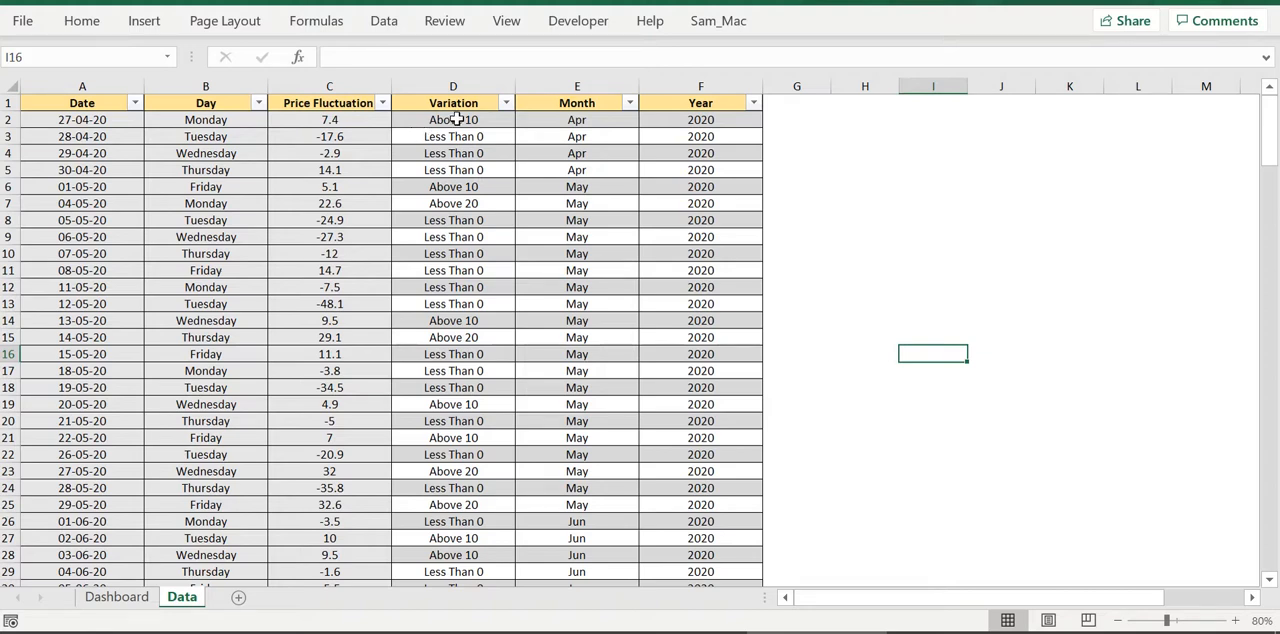
left_click_drag(91, 80, 323, 100)
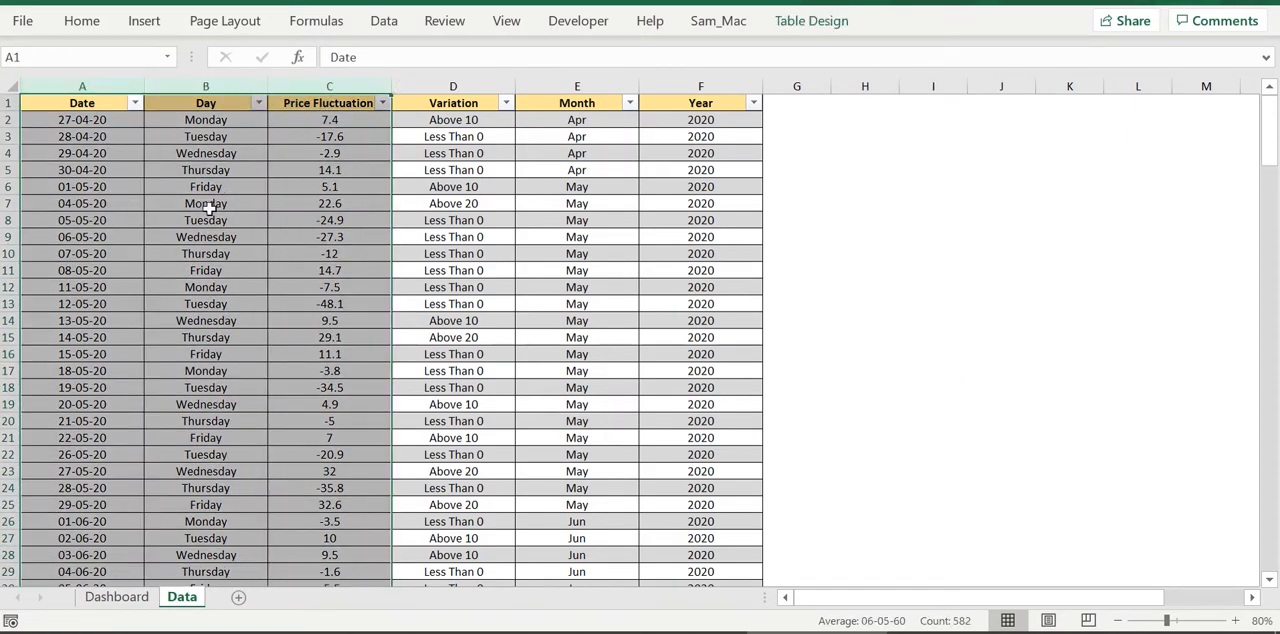
left_click(172, 187)
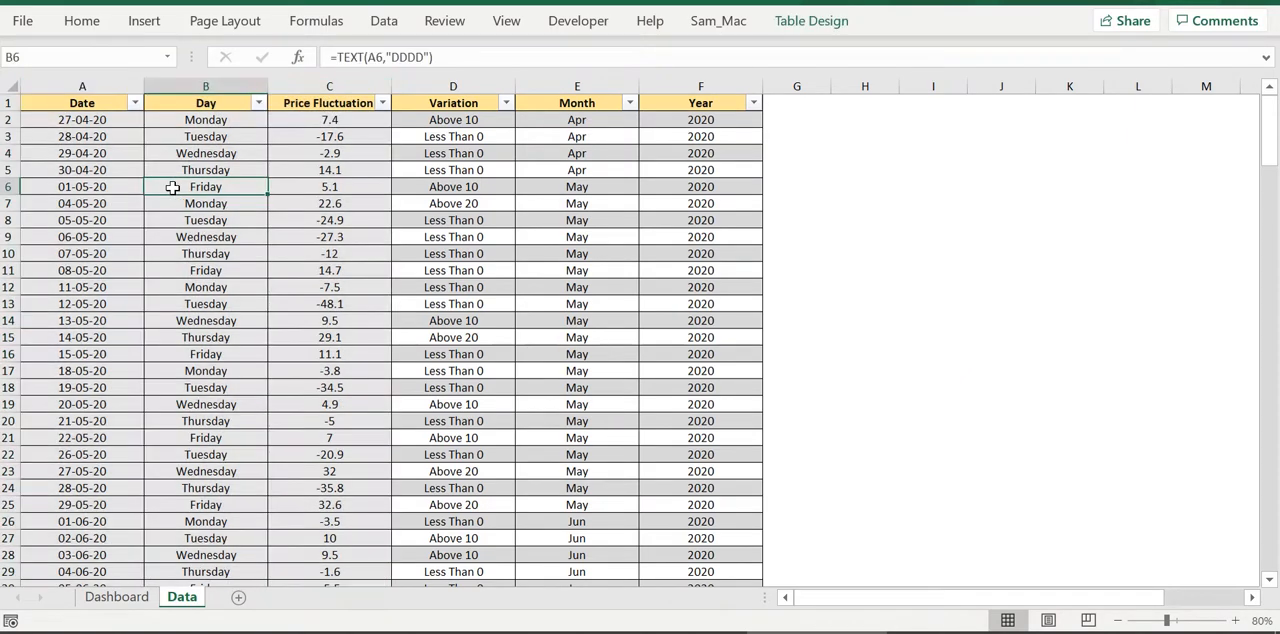
left_click(108, 83)
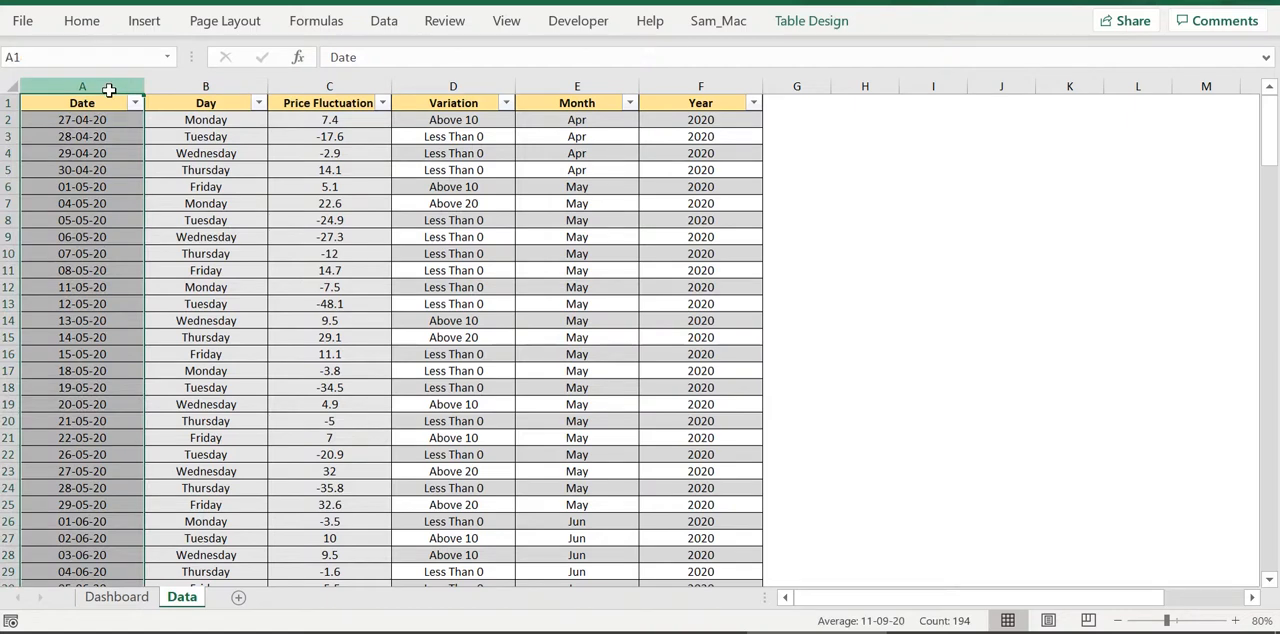
left_click(344, 82)
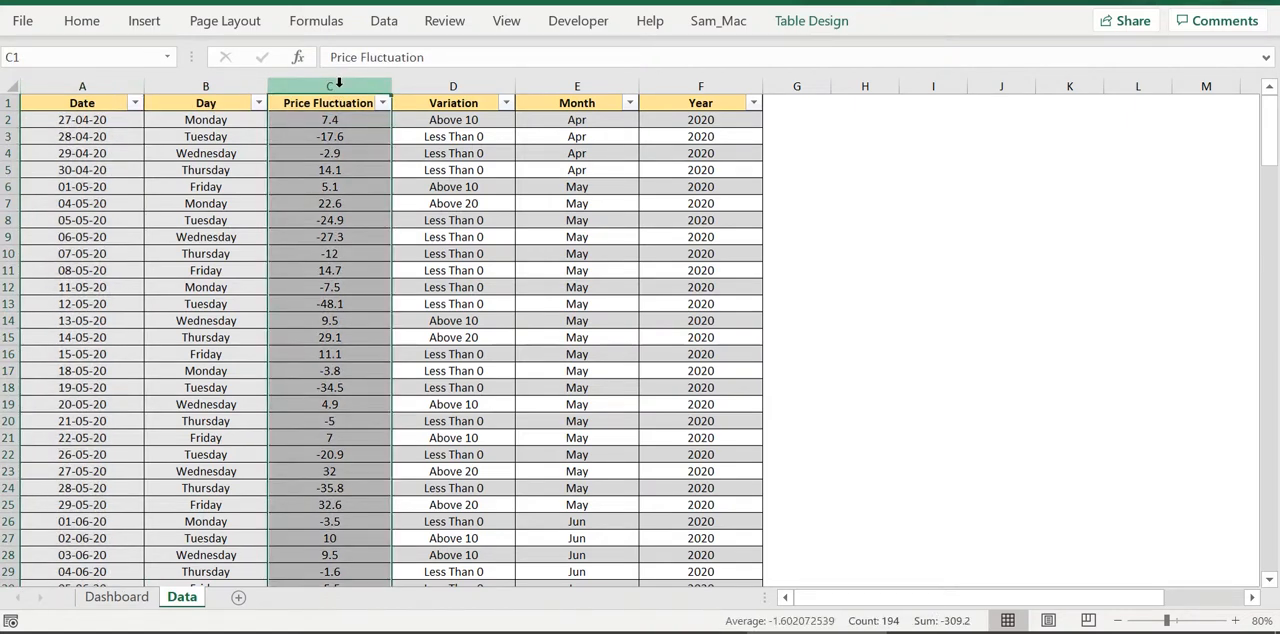
left_click(238, 127)
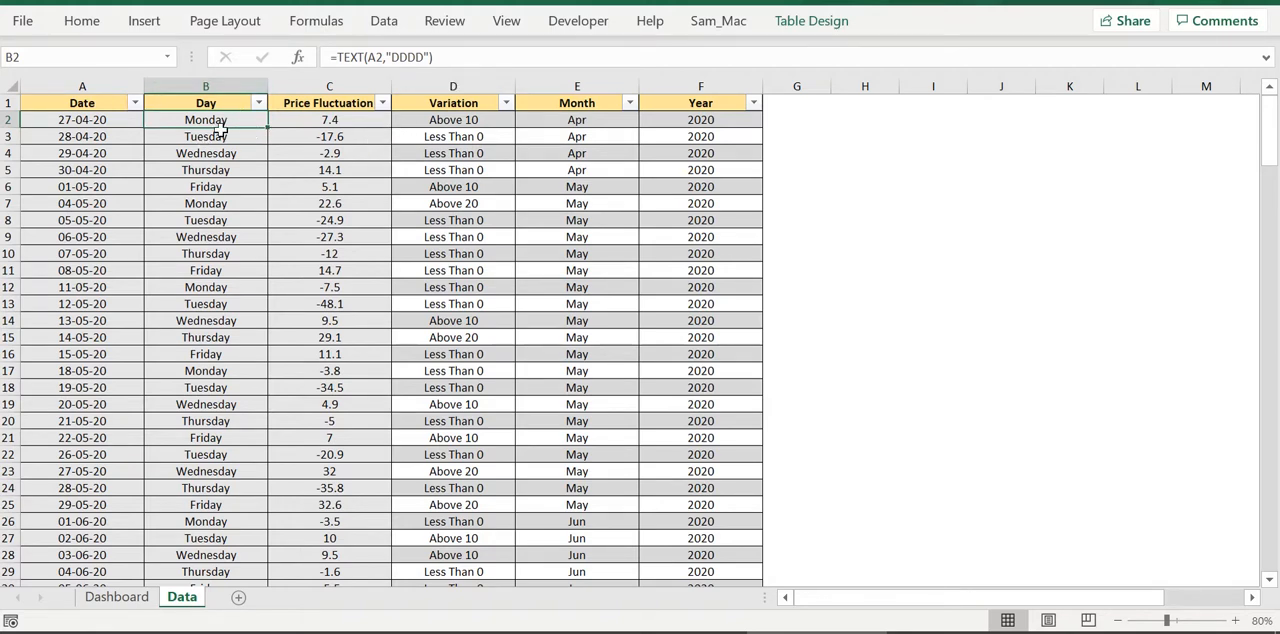
Try splitting the Variation formula in D2 onto separate lines before each nested IF and before the "Less Than 0" result
left_click(471, 118)
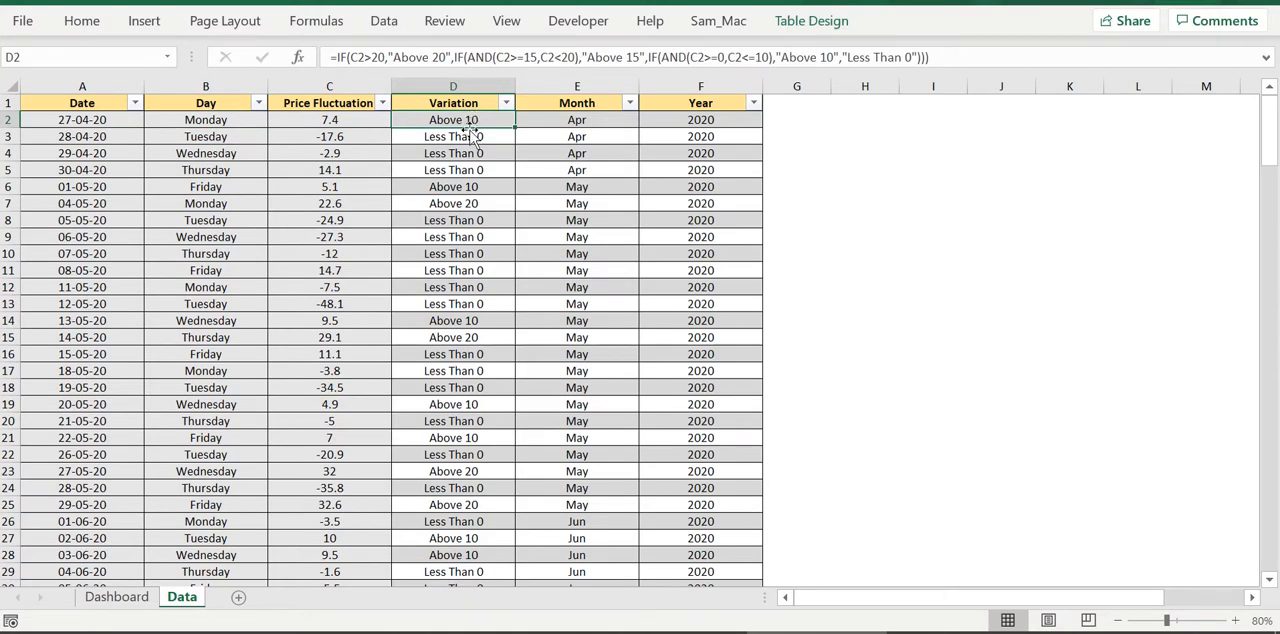
left_click(1266, 58)
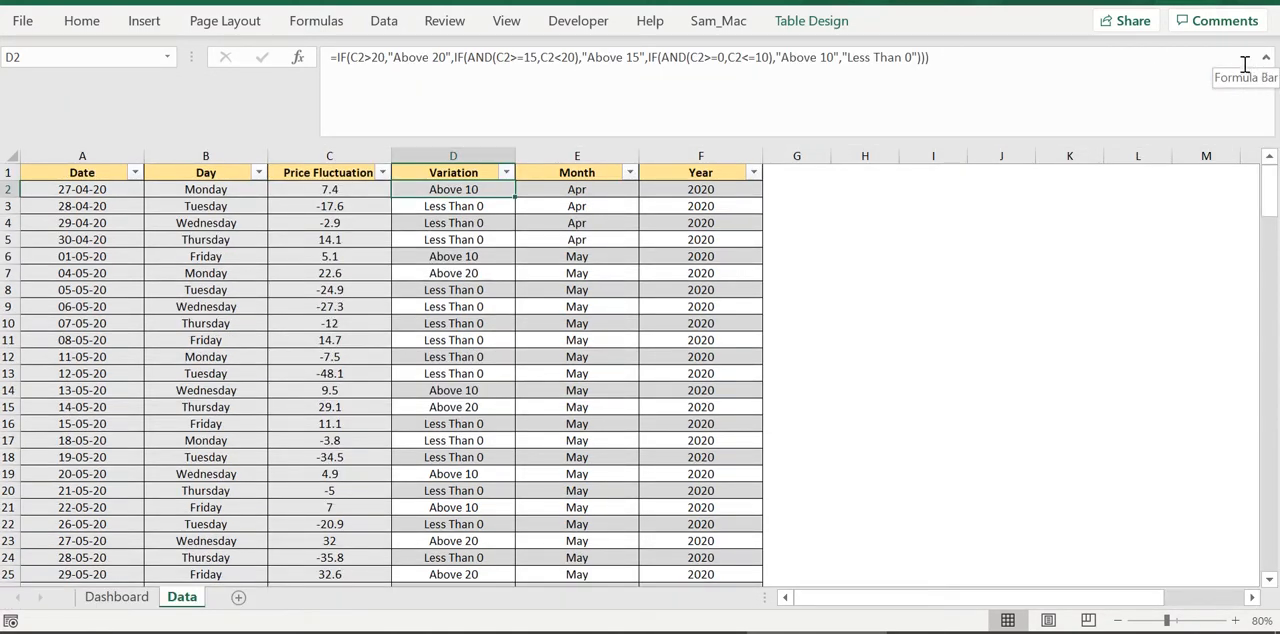
left_click(455, 57)
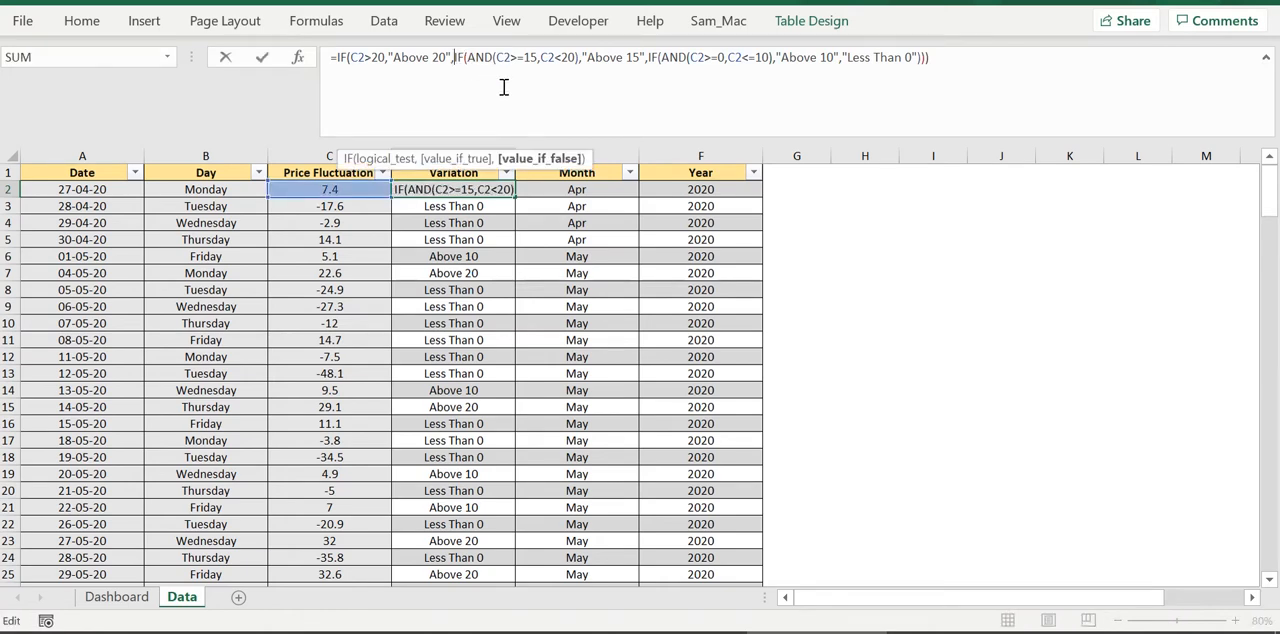
key("alt+Return")
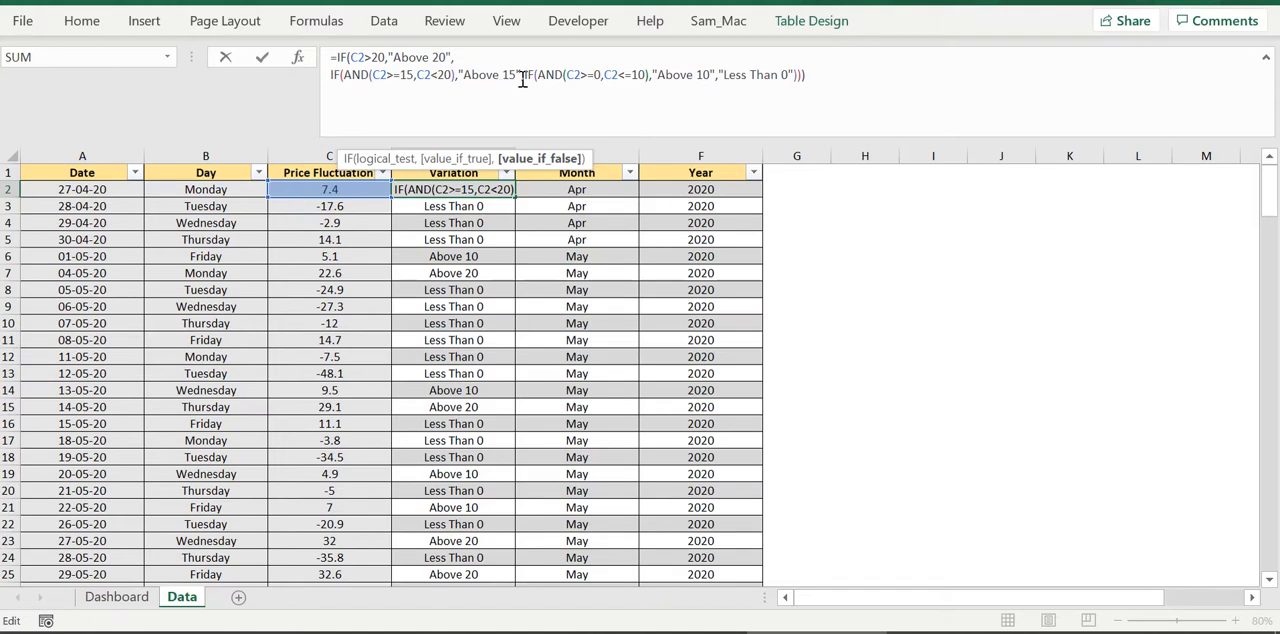
left_click(522, 76)
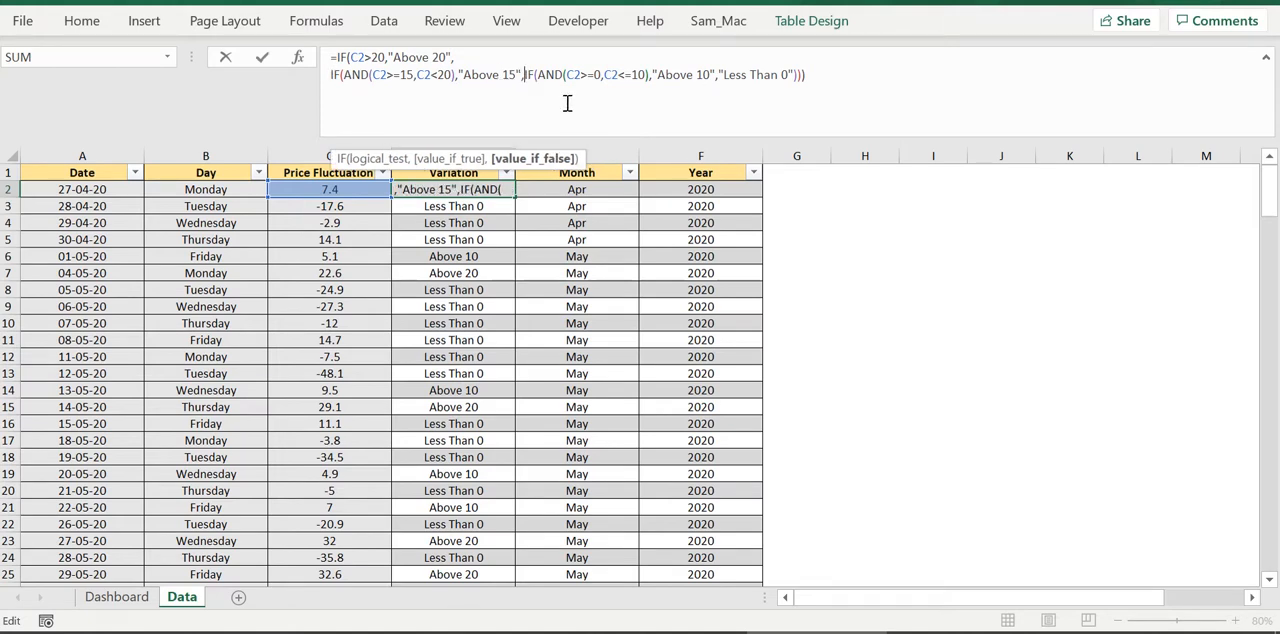
key("alt+Return")
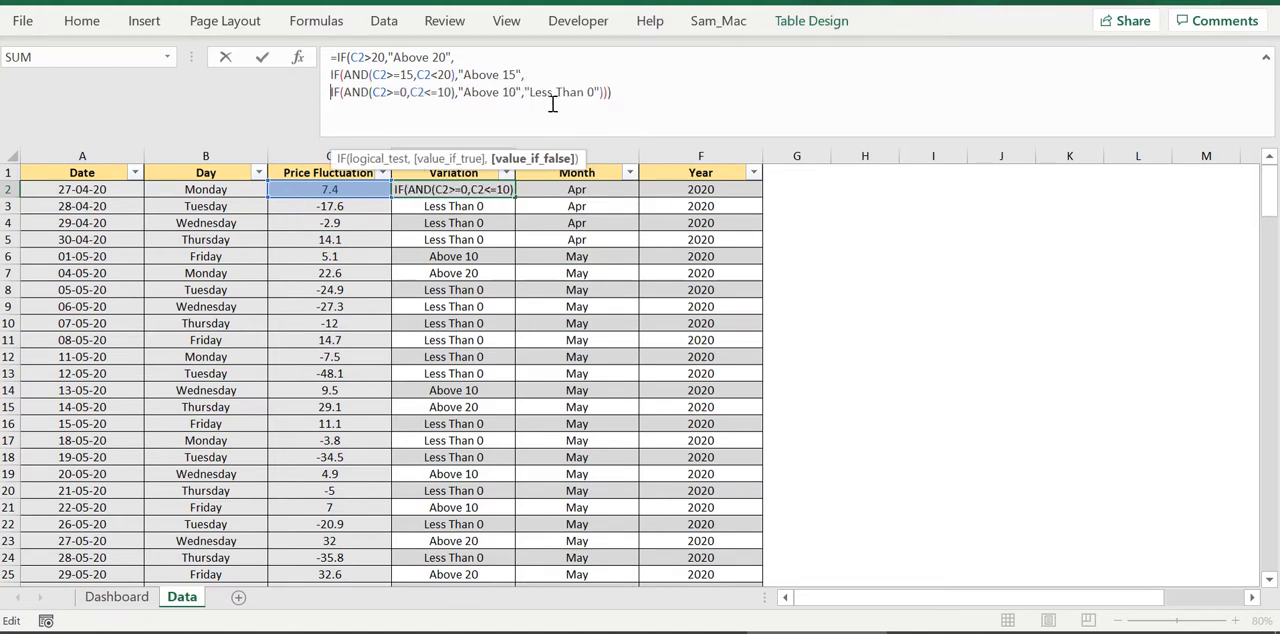
left_click(525, 91)
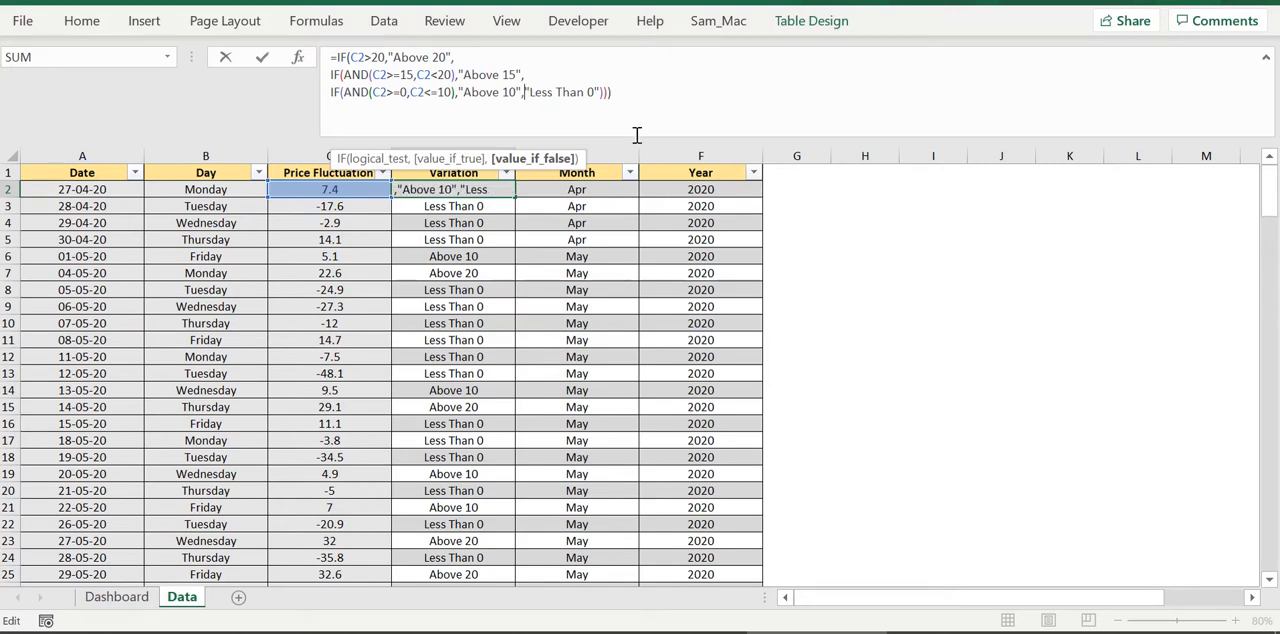
key("alt+Return")
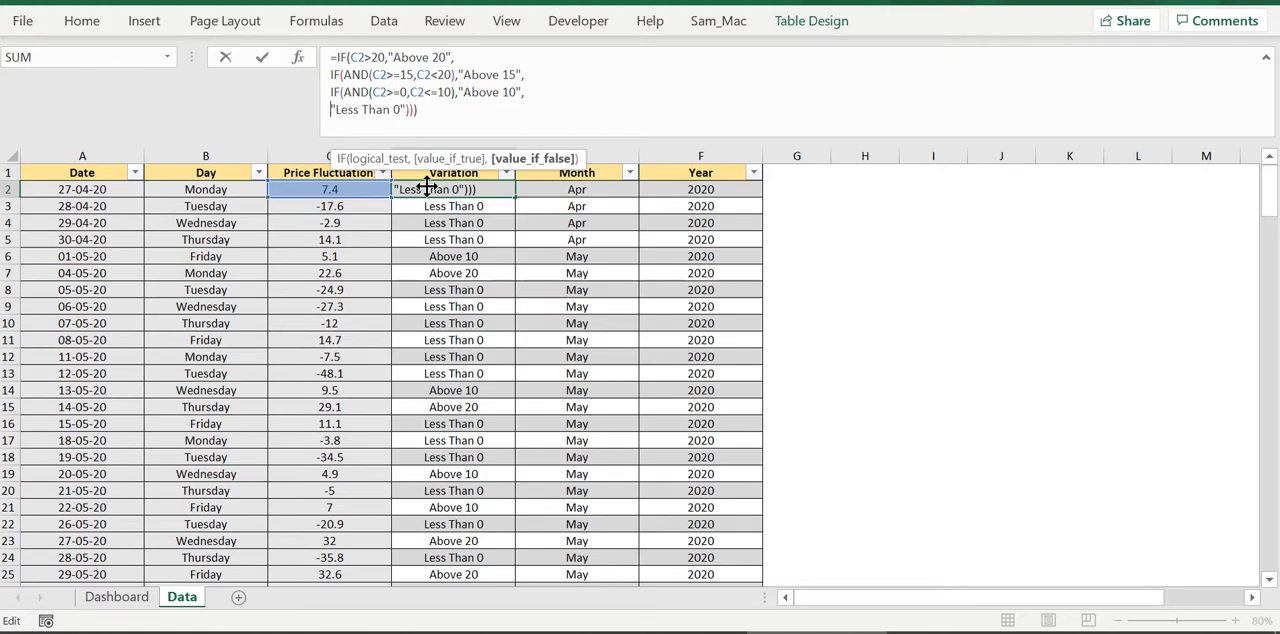
key("ctrl+Return")
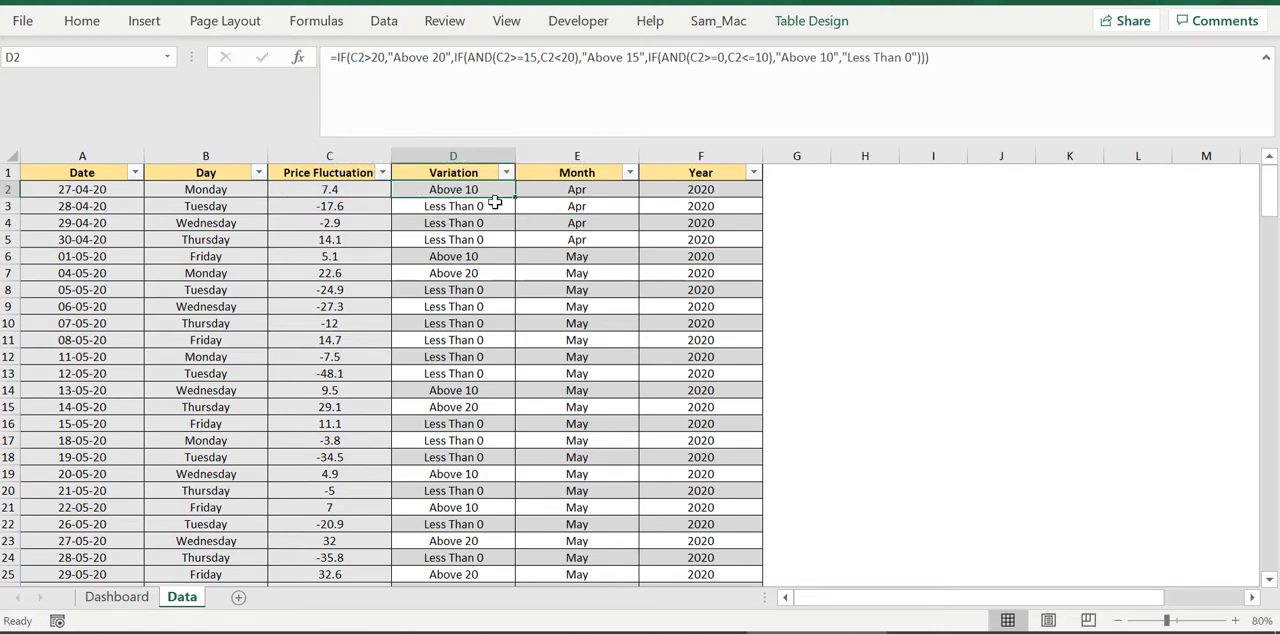
Inspect the Month and Year formulas in E2 and F2 and the date in A2 they refer to, leaving the formula bar collapsed
left_click(608, 189)
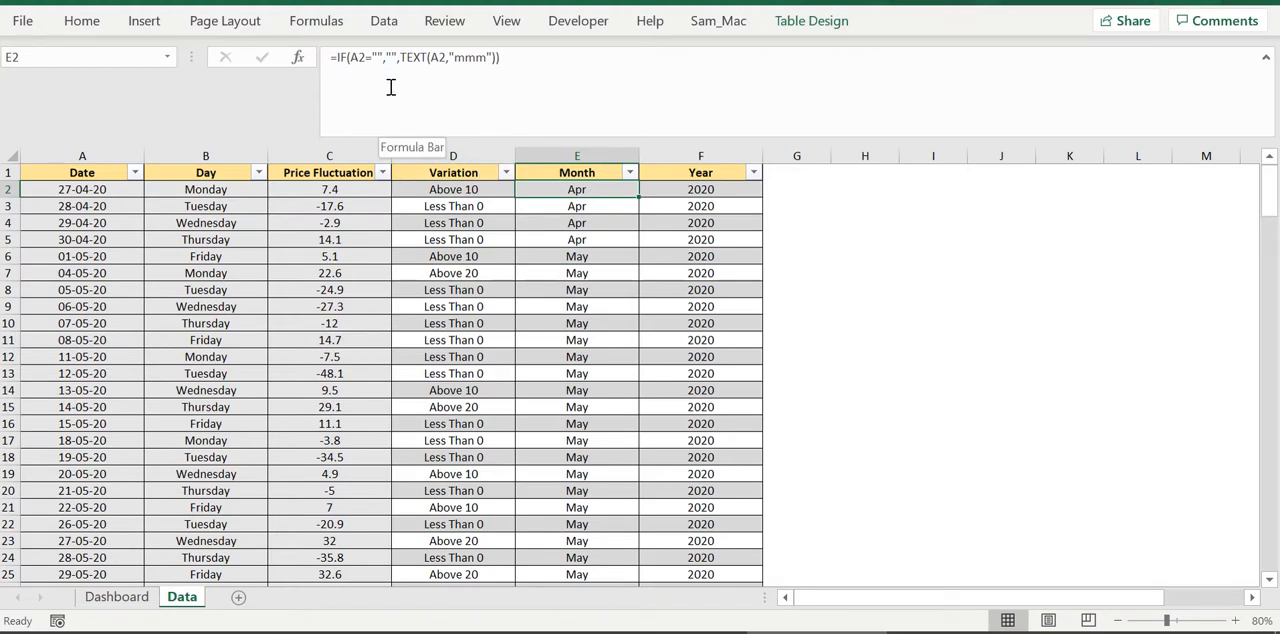
left_click(101, 192)
left_click(545, 191)
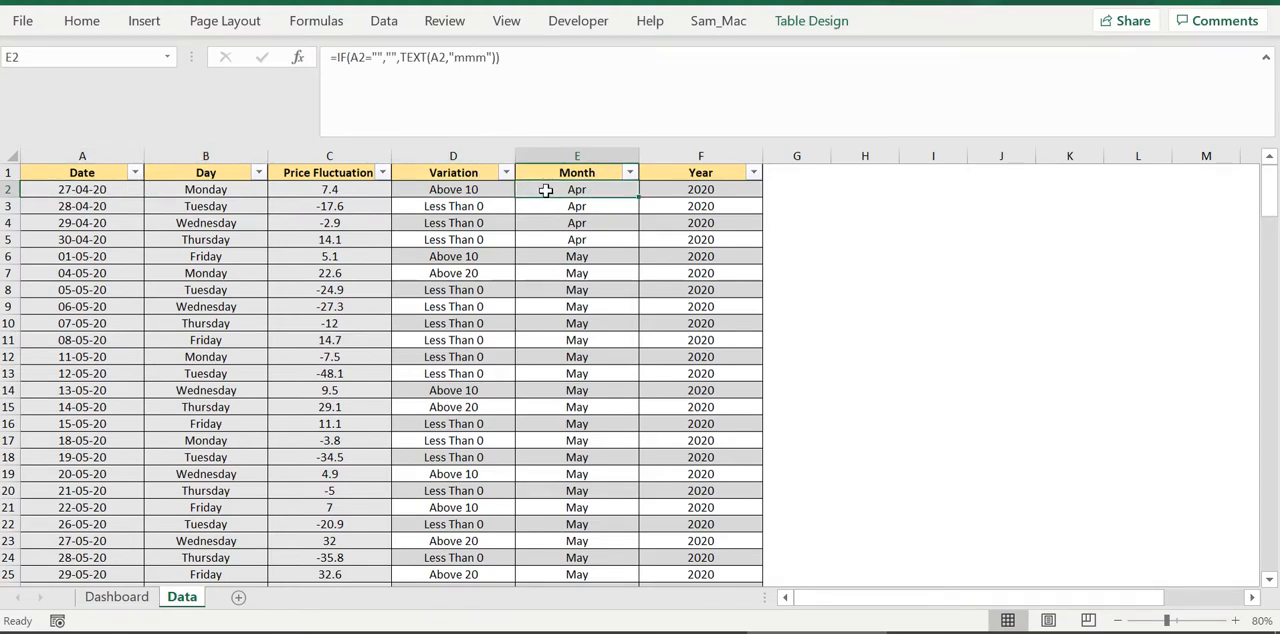
left_click(697, 190)
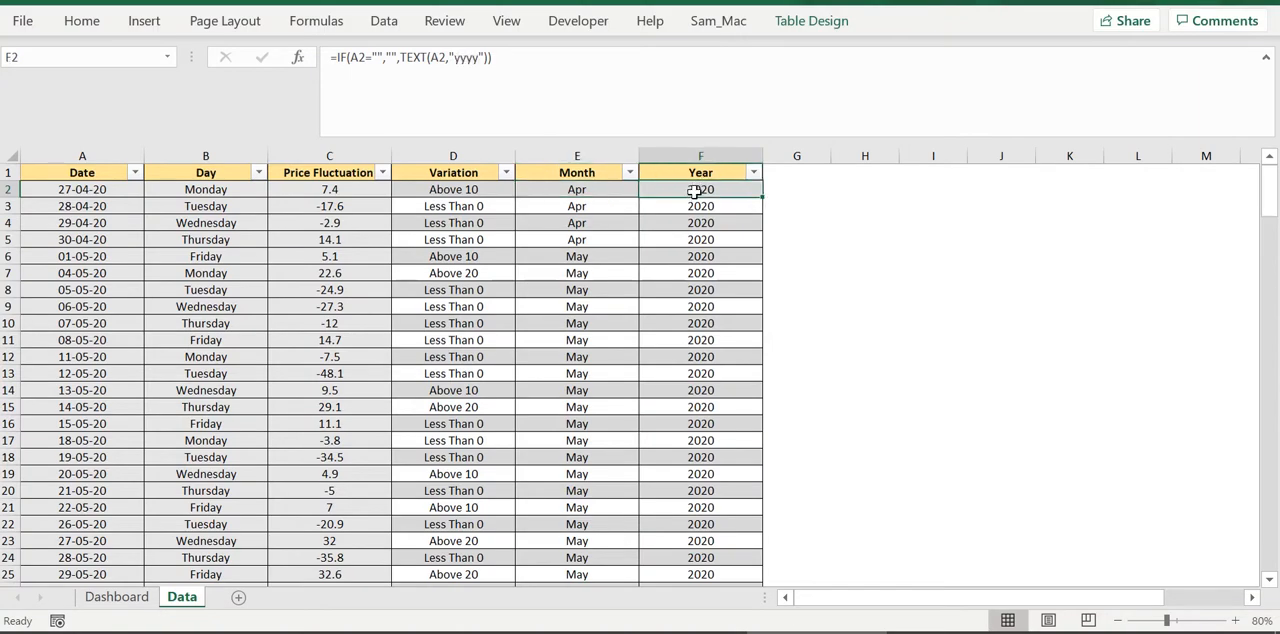
left_click(1266, 58)
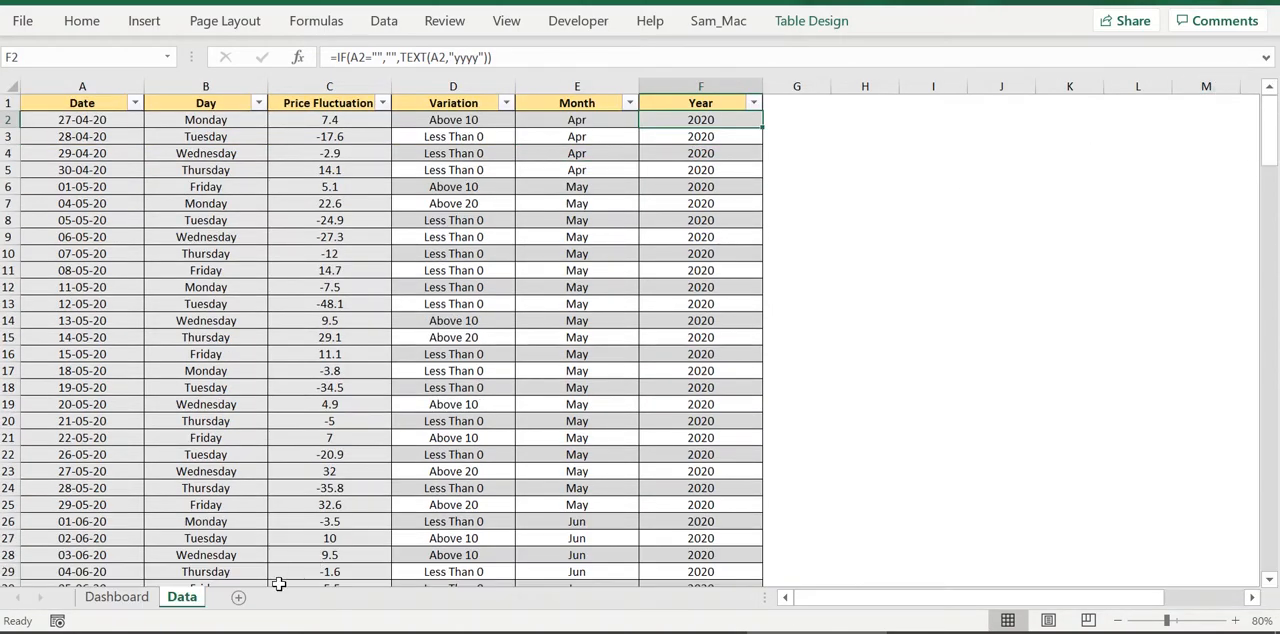
Return to the Dashboard sheet and review its pivot tables and charts as the layout to reproduce
left_click(116, 597)
scroll(339, 310, "down", 3)
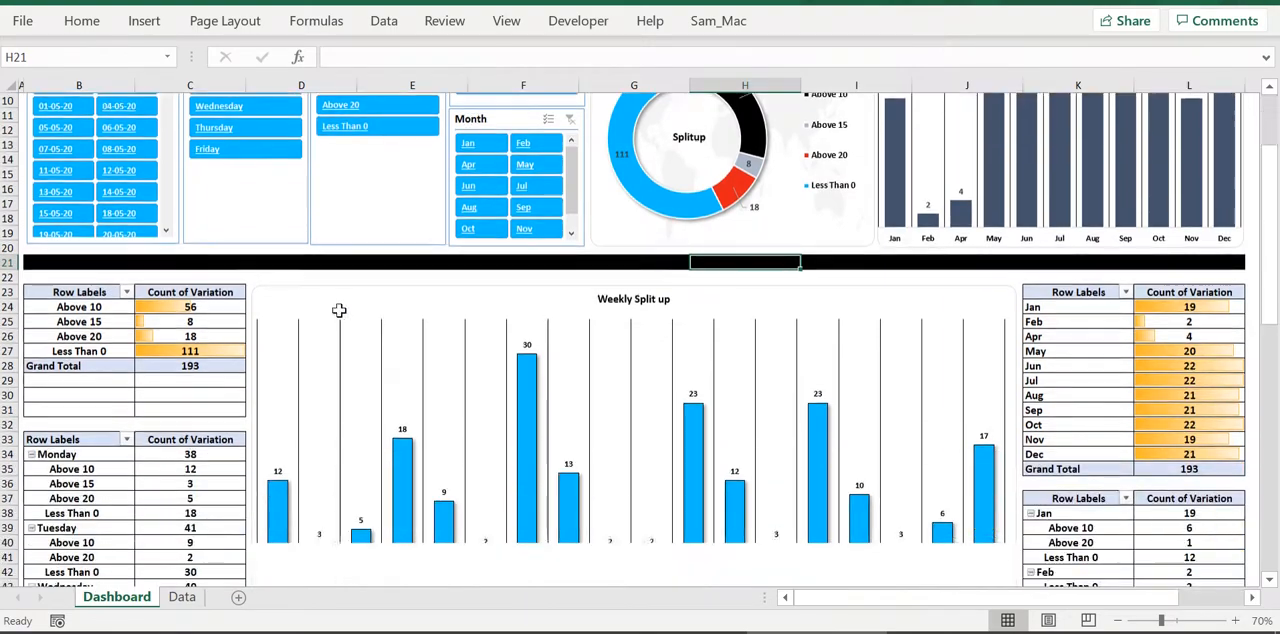
scroll(339, 310, "down", 16)
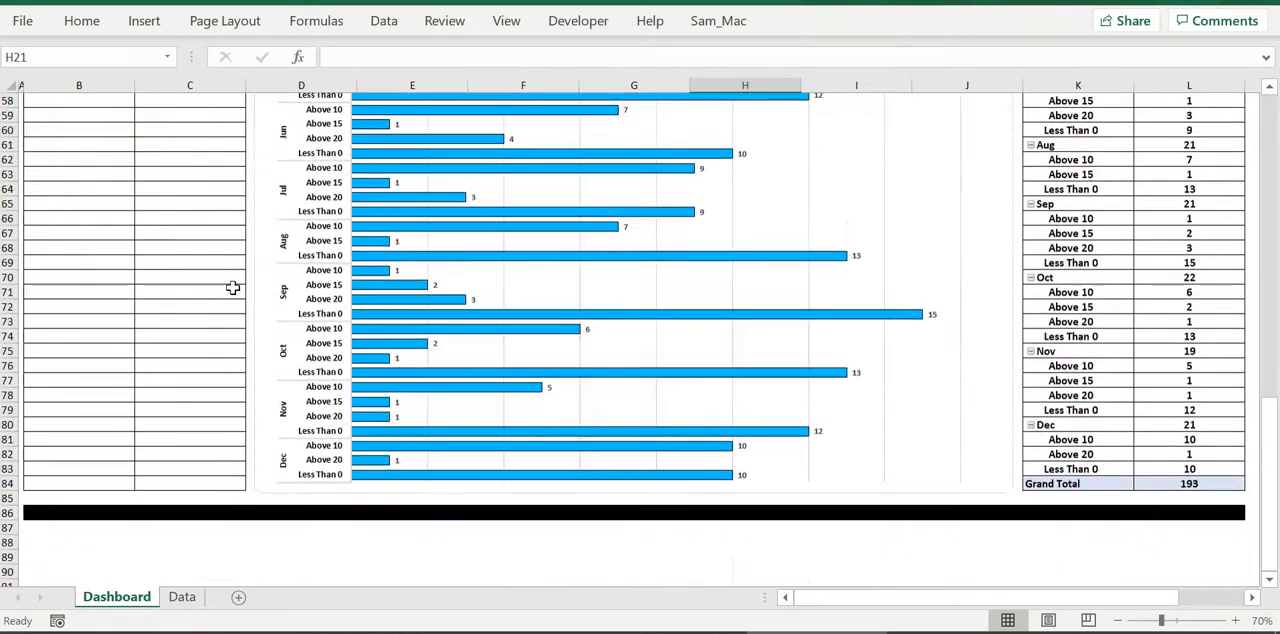
scroll(223, 292, "up", 18)
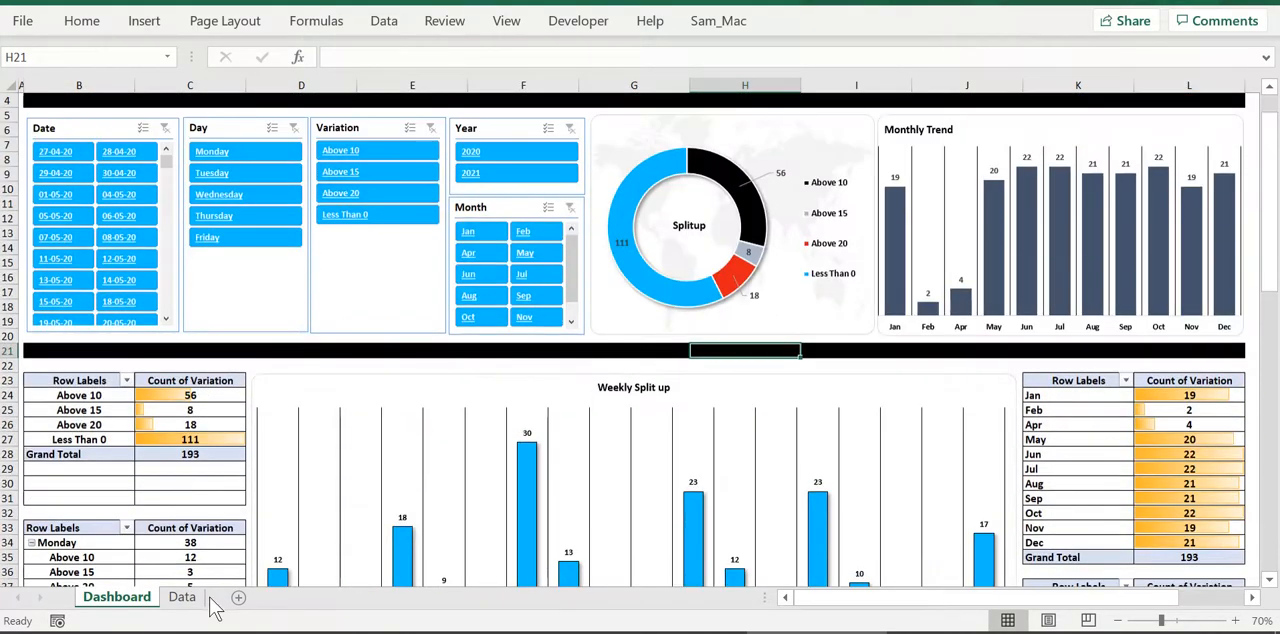
scroll(374, 218, "up", 1)
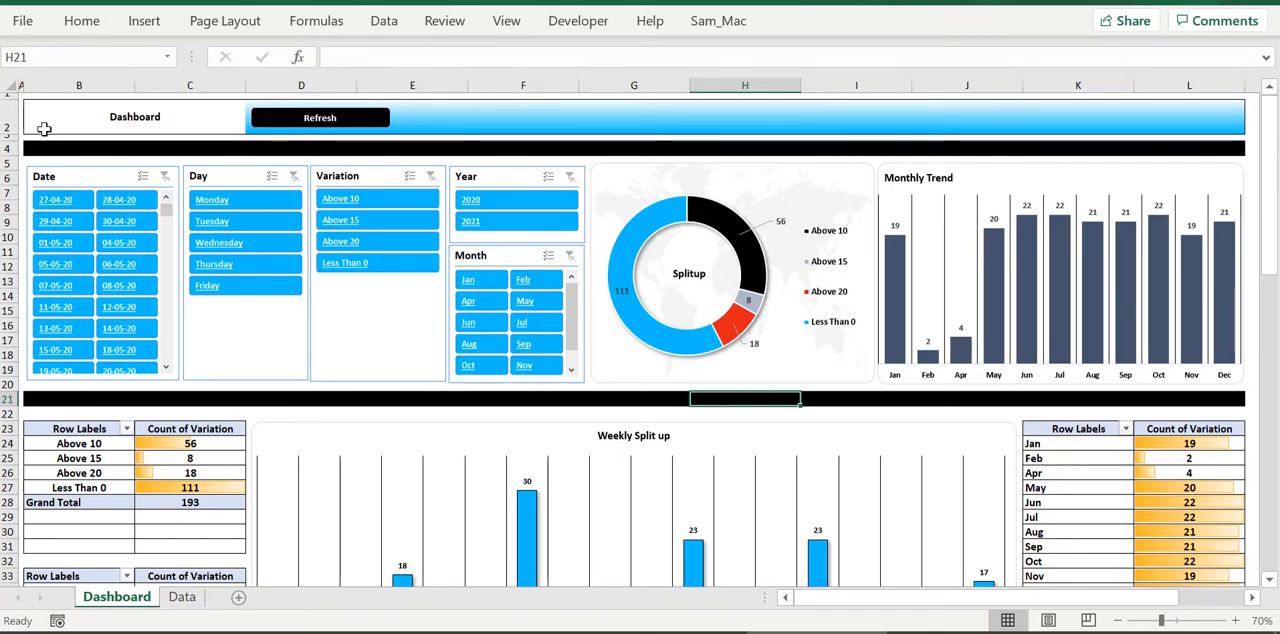
Add a new worksheet between Dashboard and Data, name it Overview and set its zoom to 80%
left_click(238, 598)
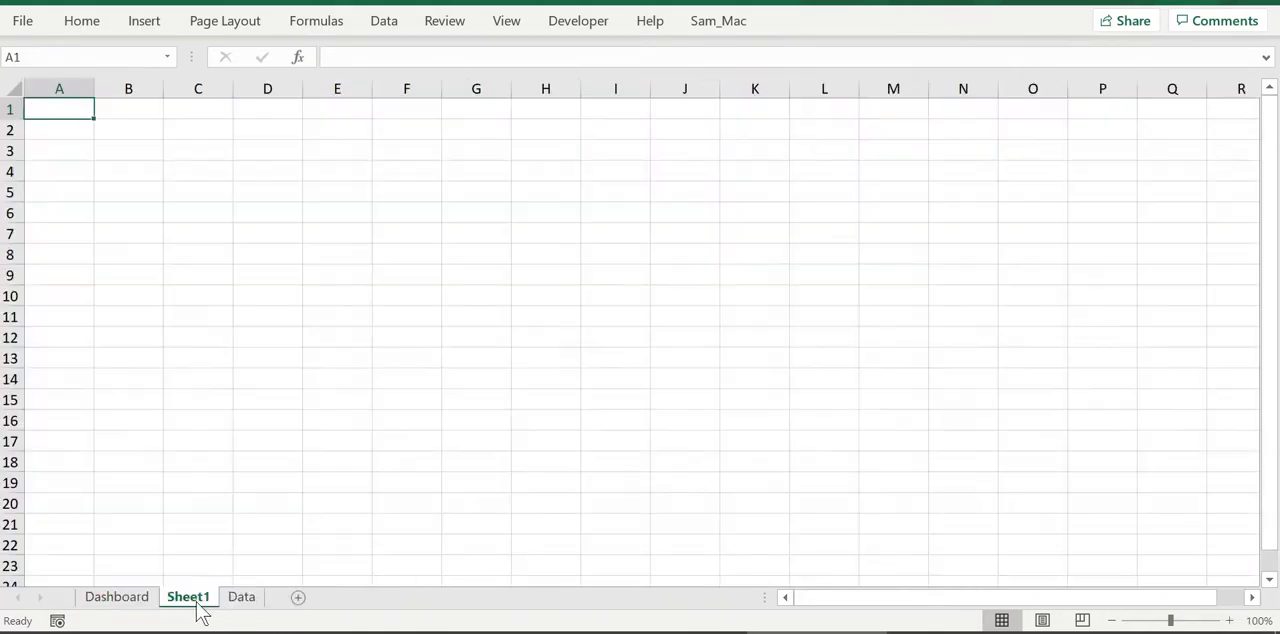
right_click(200, 604)
left_click(255, 374)
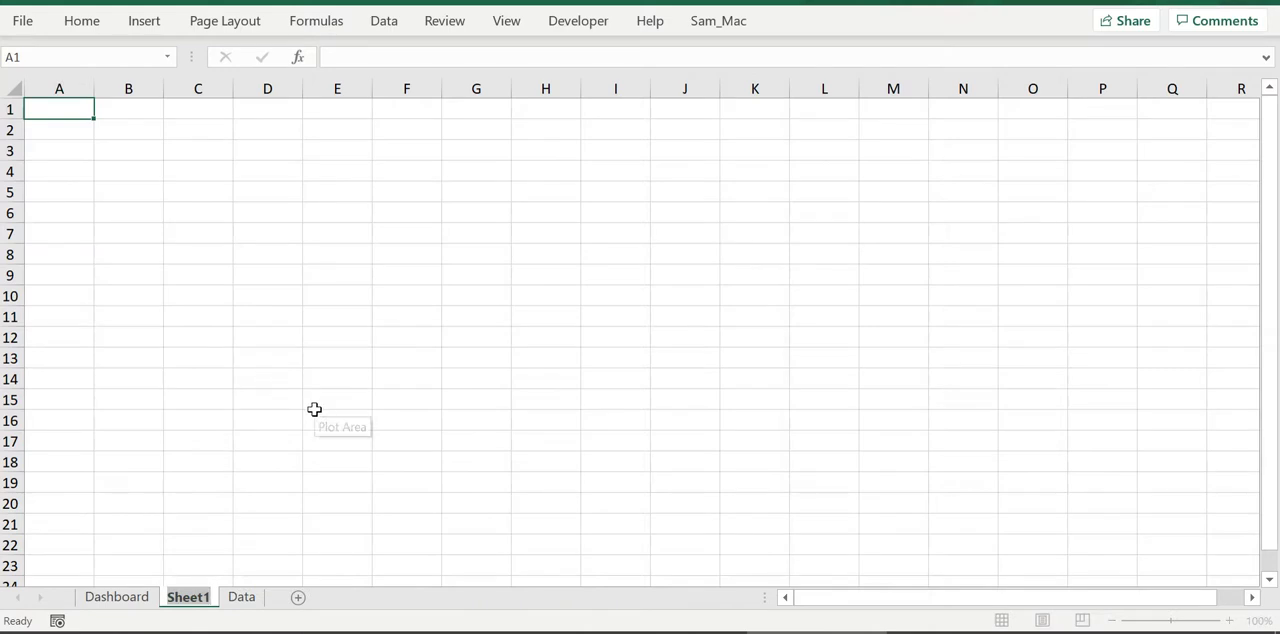
type("Overv")
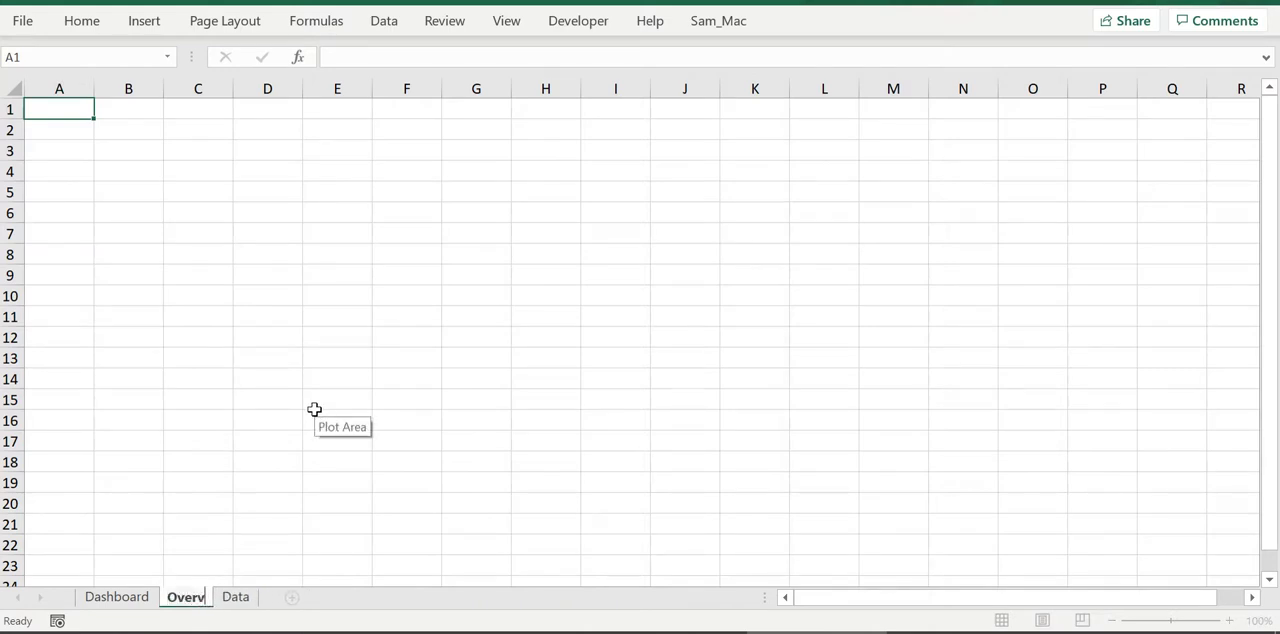
type("iew")
left_click(462, 380)
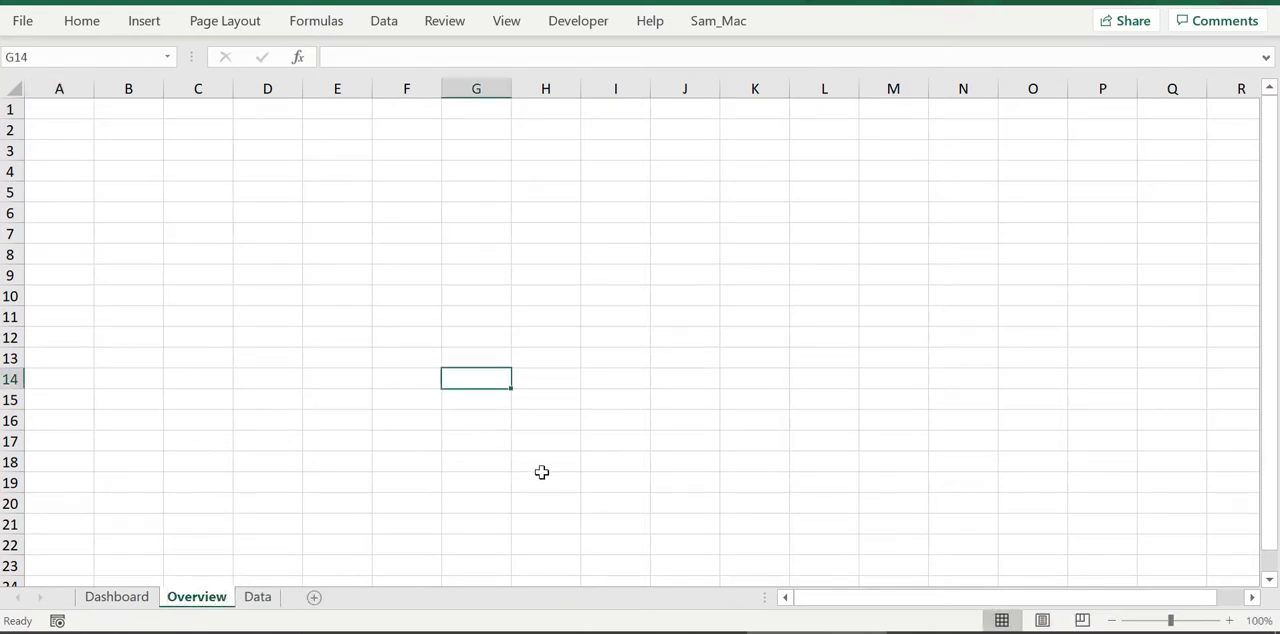
left_click(1111, 620)
left_click(1111, 620)
left_click(720, 488)
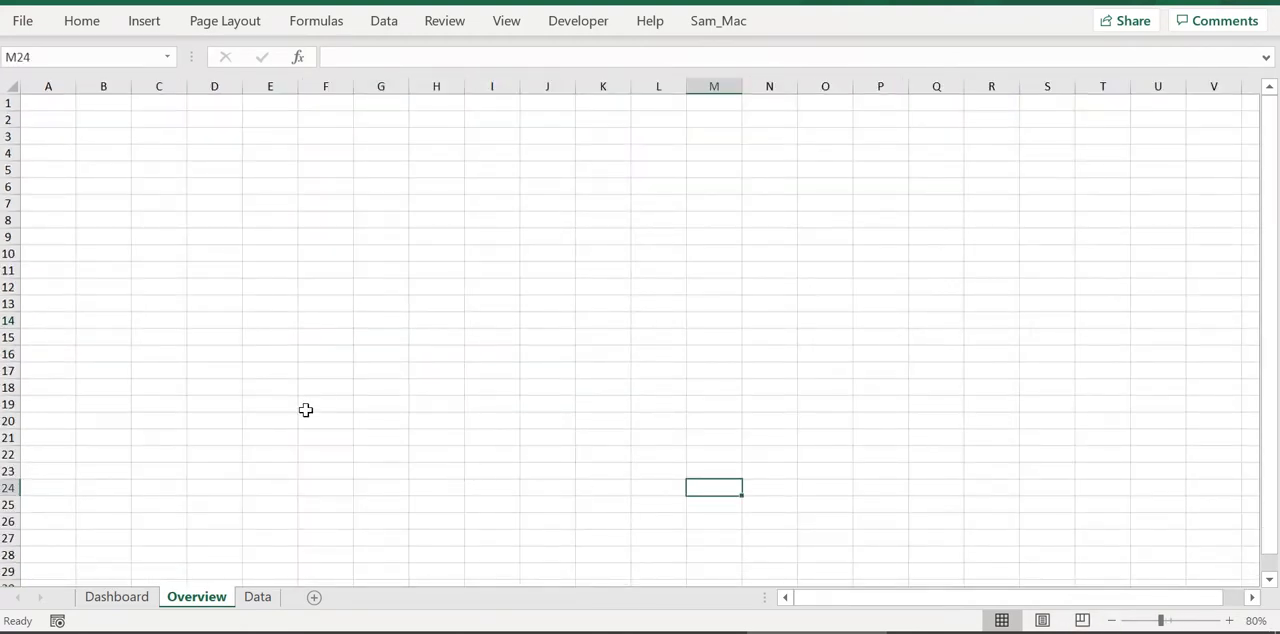
left_click(276, 400)
Check the narrow top row on the Dashboard sheet and set the height of rows 1 and 3 on Overview to 7
left_click(120, 598)
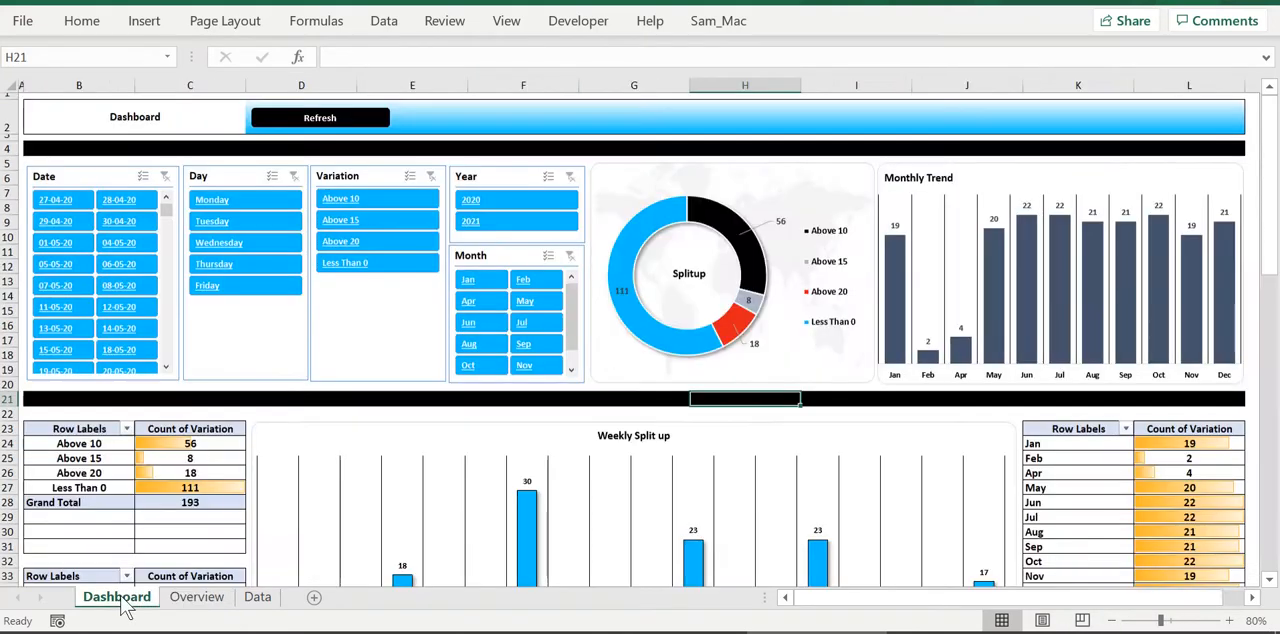
left_click(5, 96)
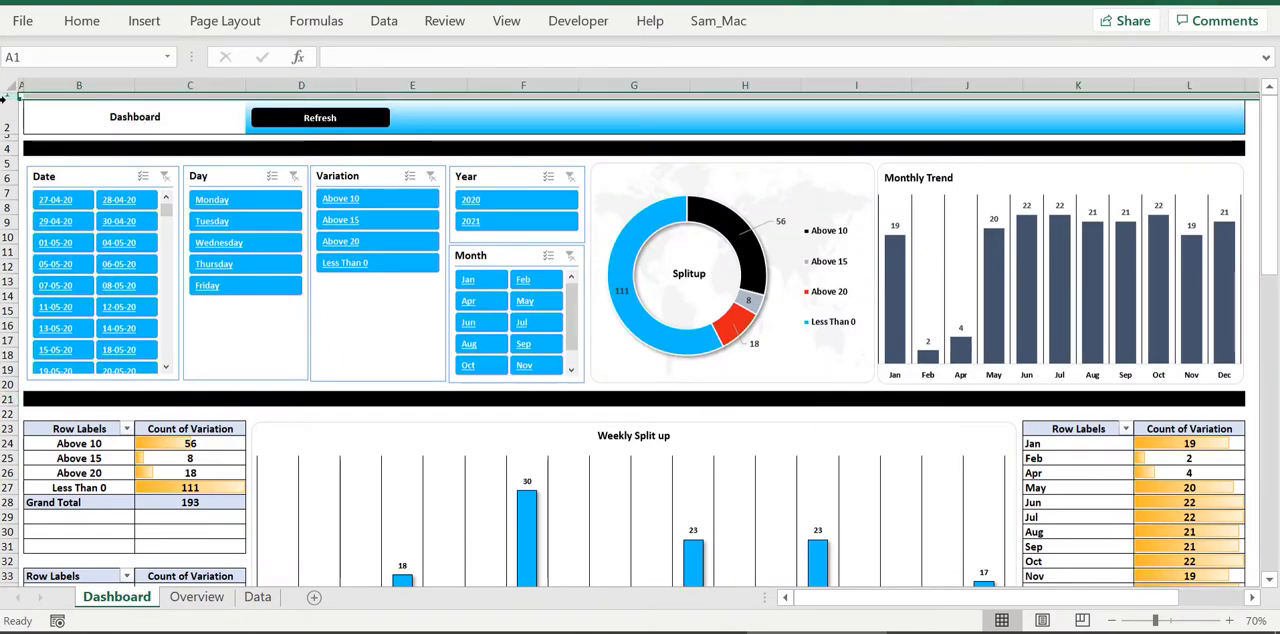
left_click(212, 600)
left_click(8, 103)
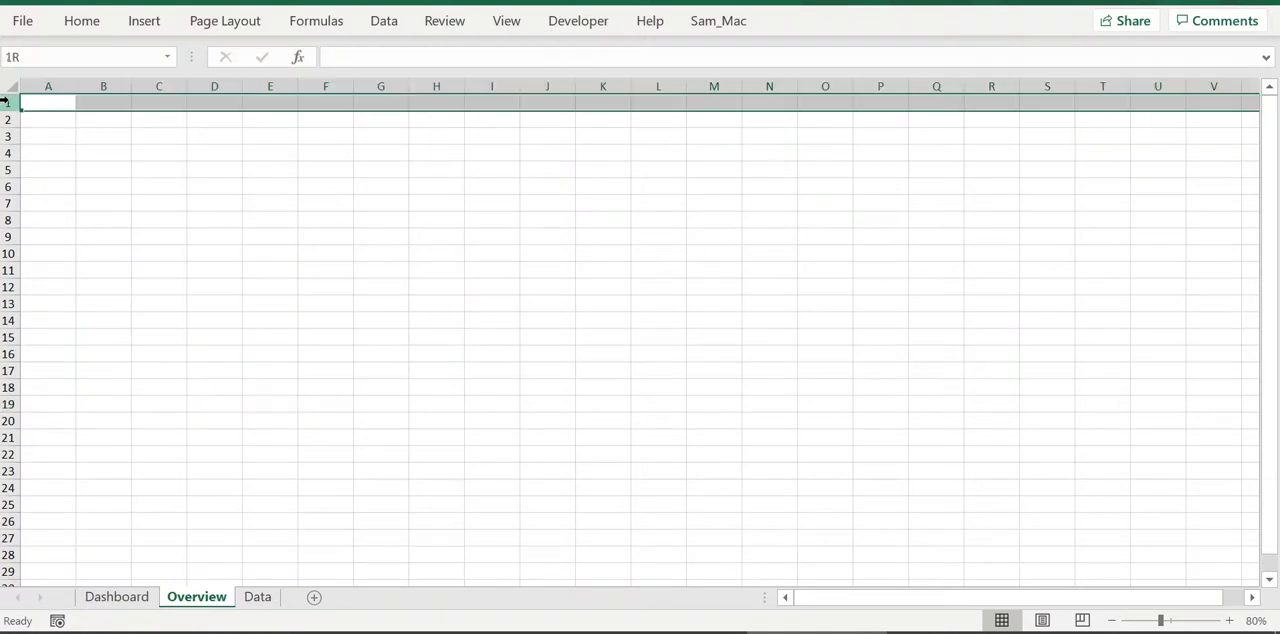
left_click(8, 136, "ctrl")
right_click(8, 136)
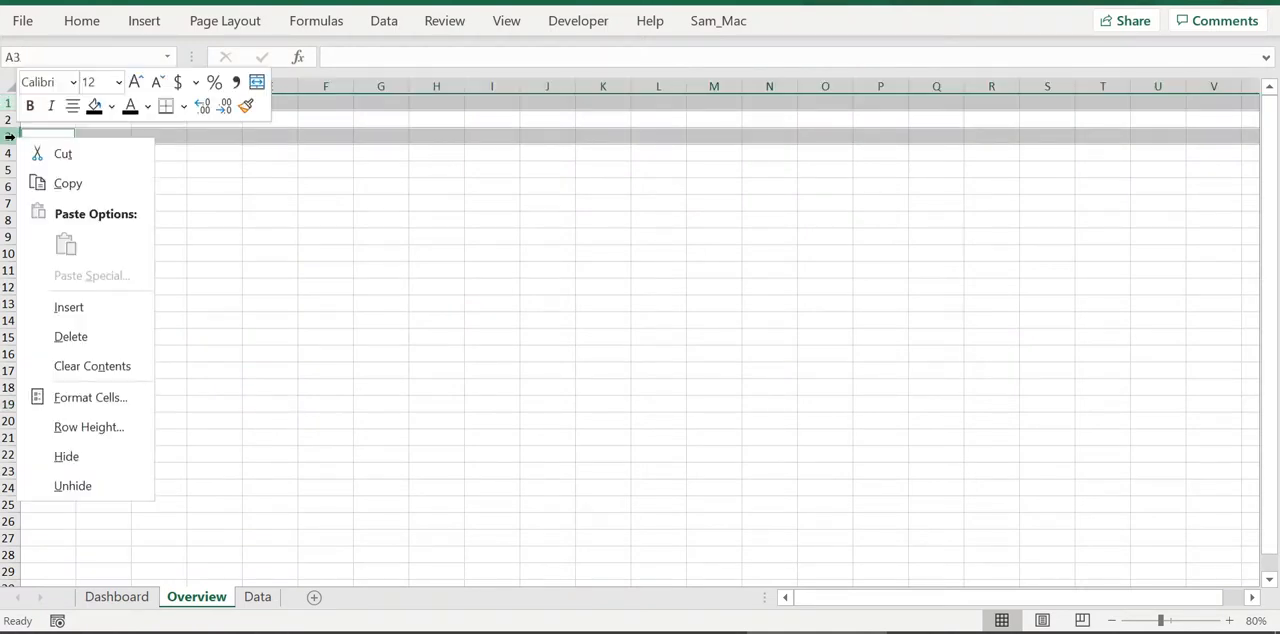
left_click(88, 427)
type("7")
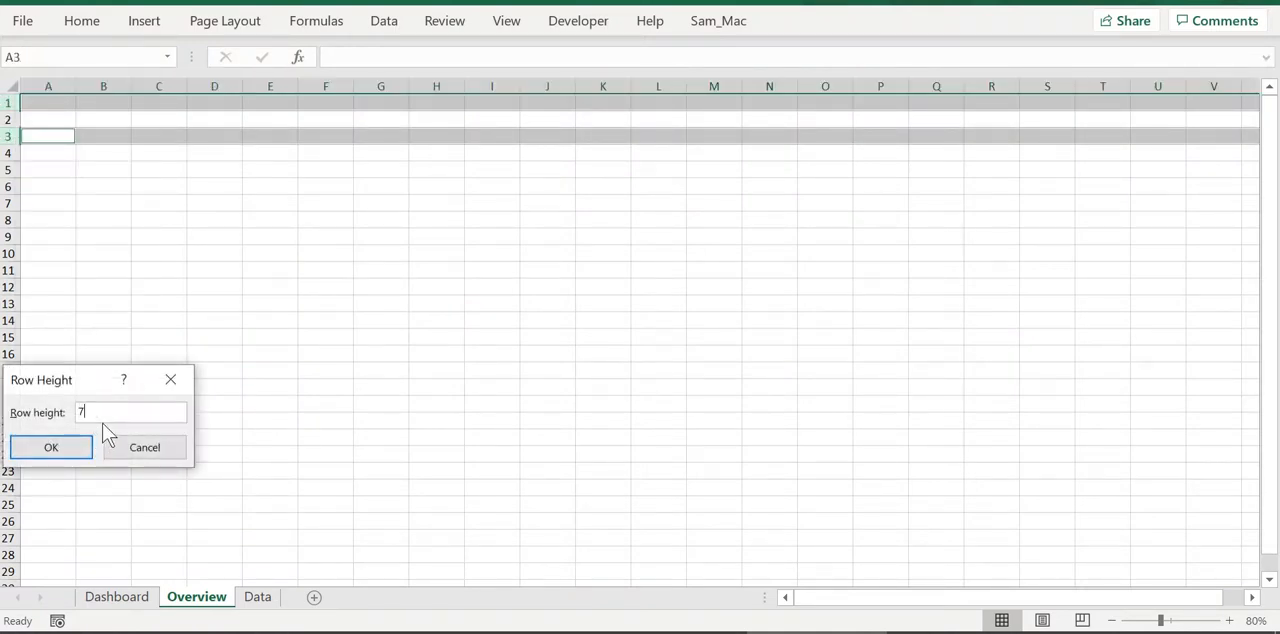
left_click(51, 447)
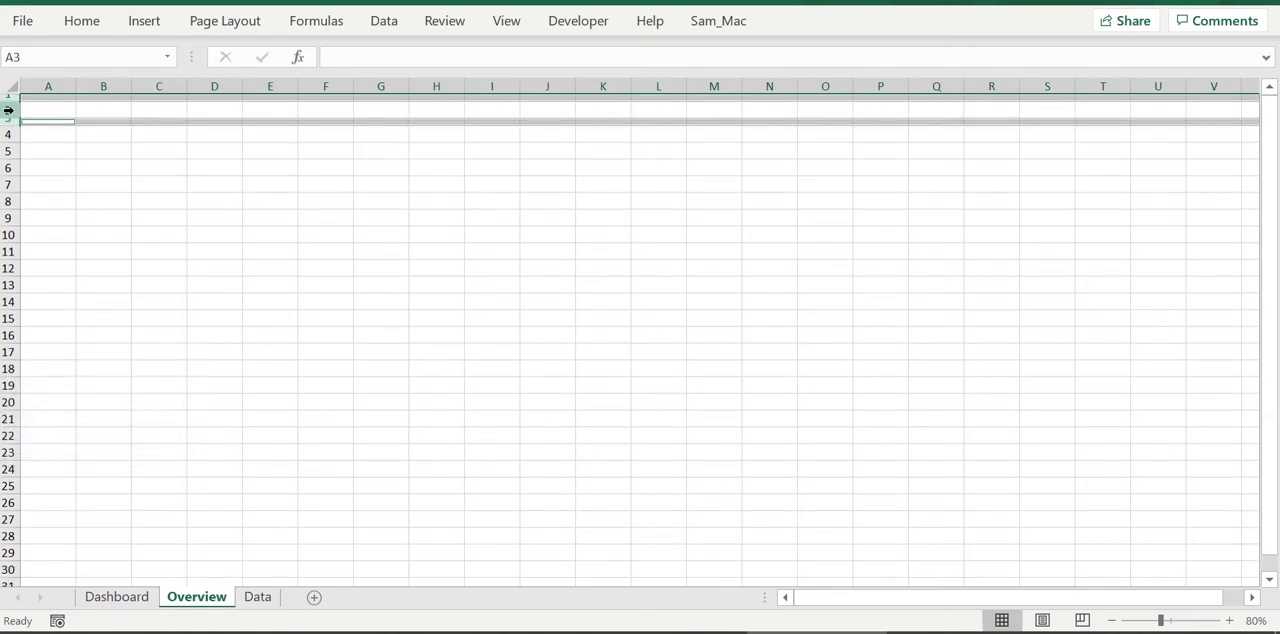
Set the height of row 2 on the Overview sheet to 35
left_click_drag(8, 97, 8, 119)
right_click(9, 114)
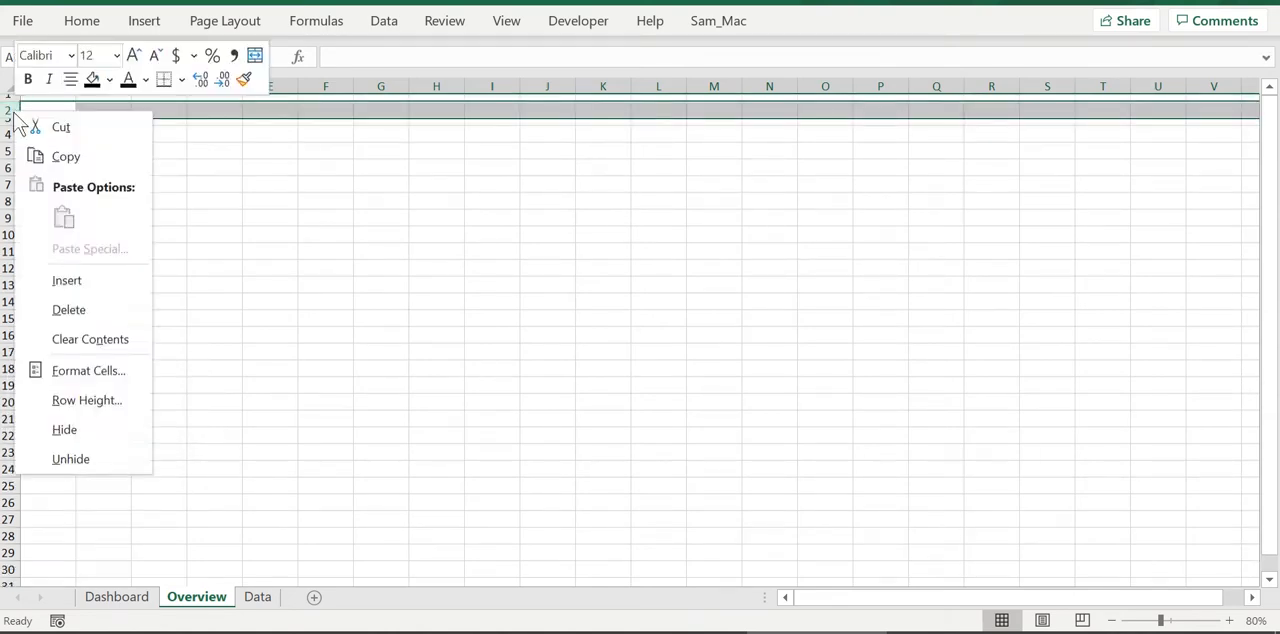
left_click(113, 412)
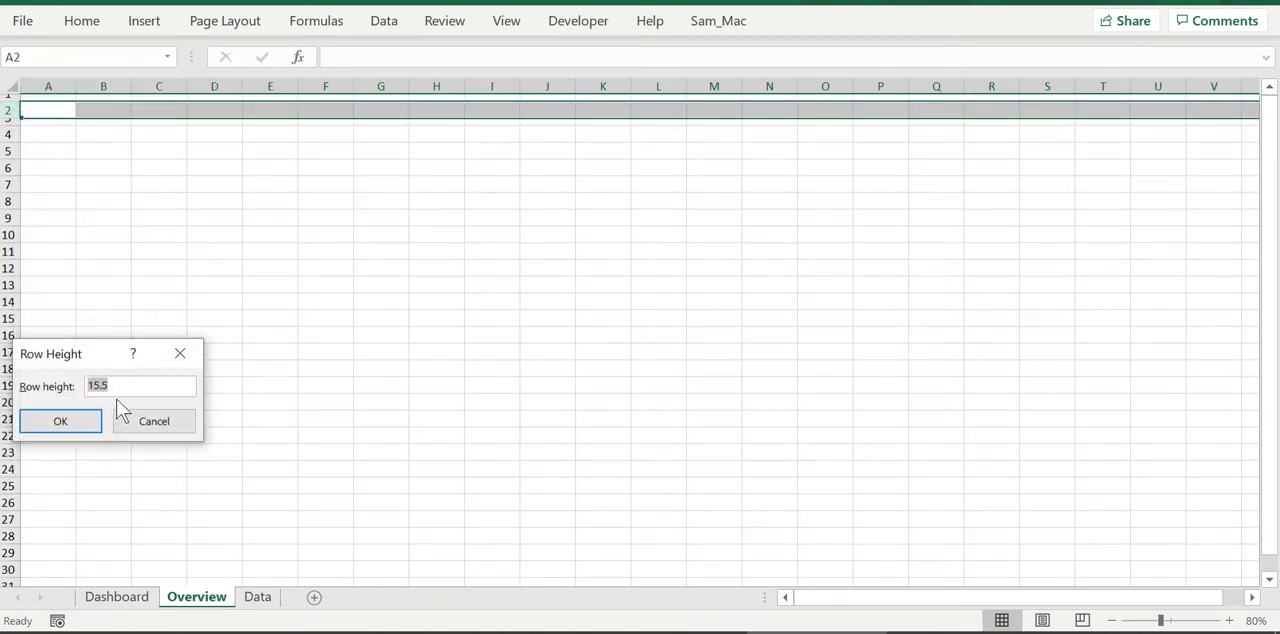
type("35")
left_click(76, 422)
left_click(470, 268)
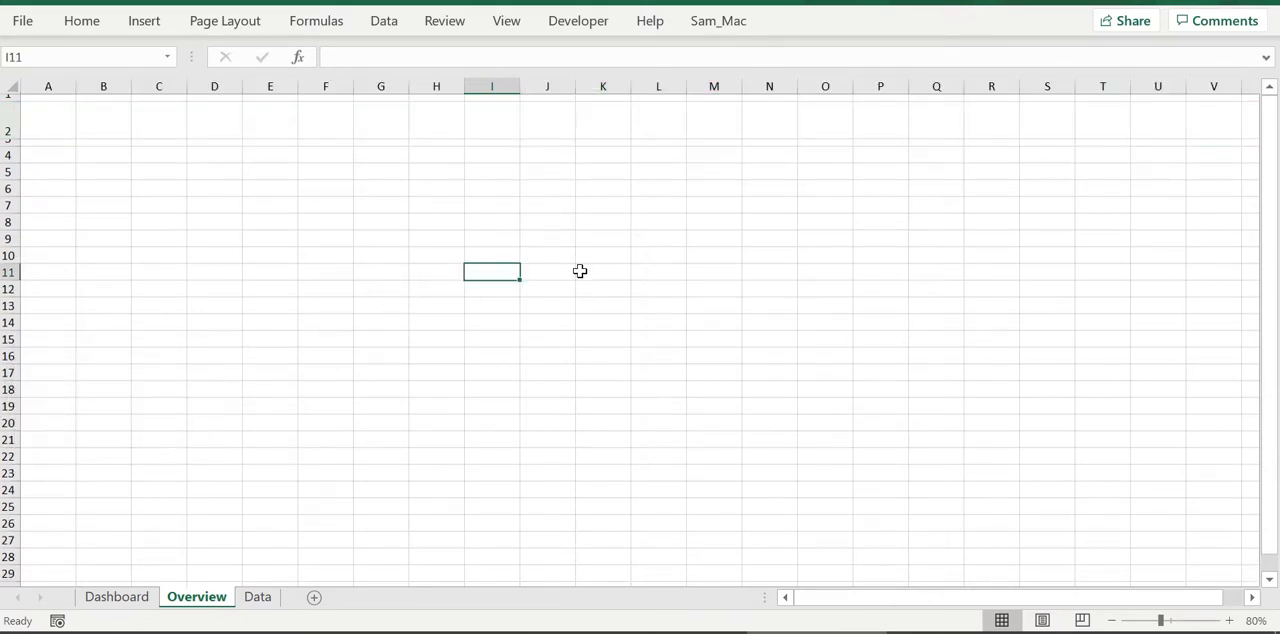
Hide the gridlines on the Overview sheet
left_click(506, 20)
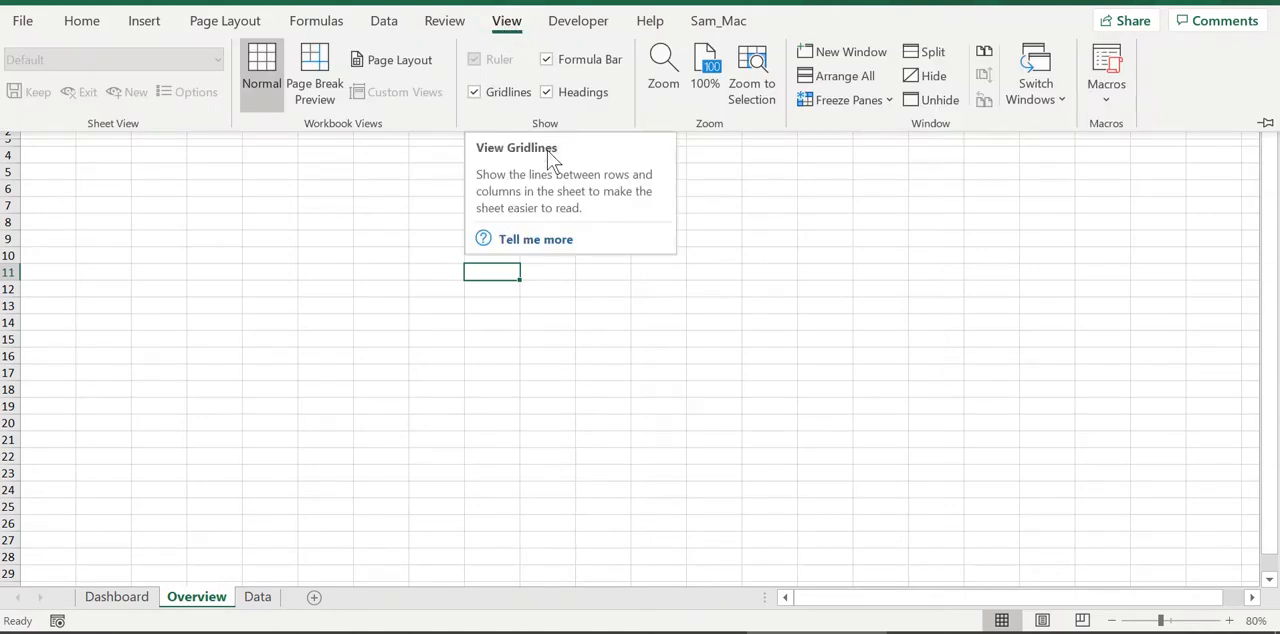
left_click(788, 273)
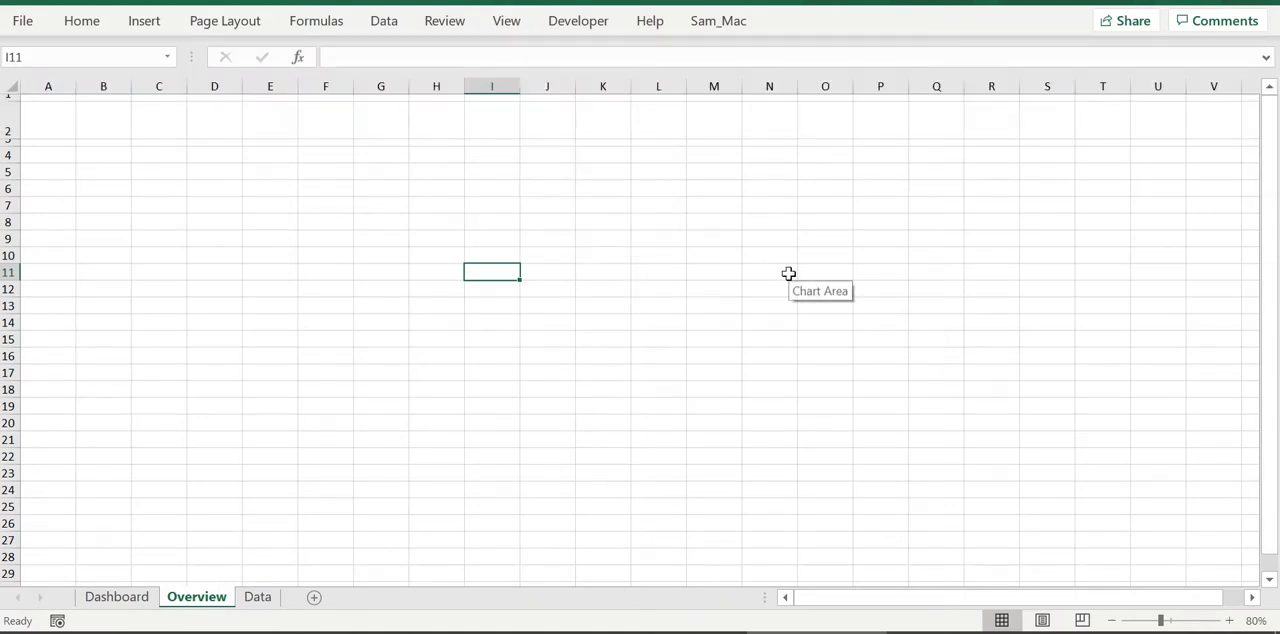
key("alt+w")
key("v")
key("g")
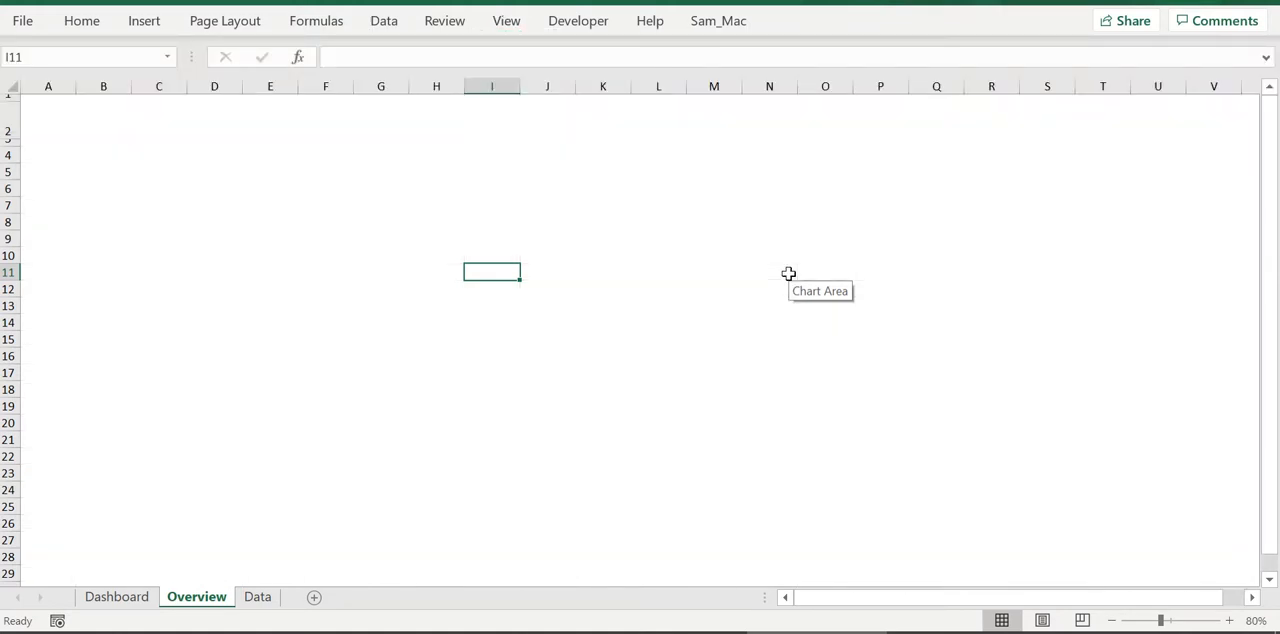
Narrow column A on the Overview sheet to a thin margin
left_click(231, 160)
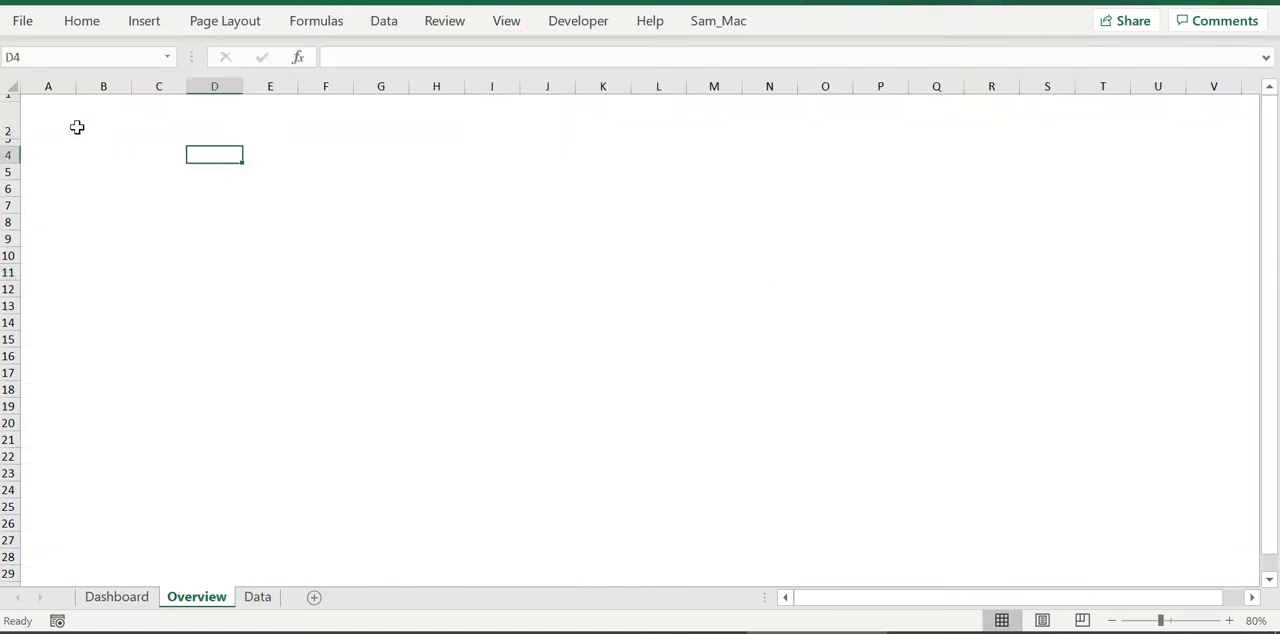
left_click(51, 88)
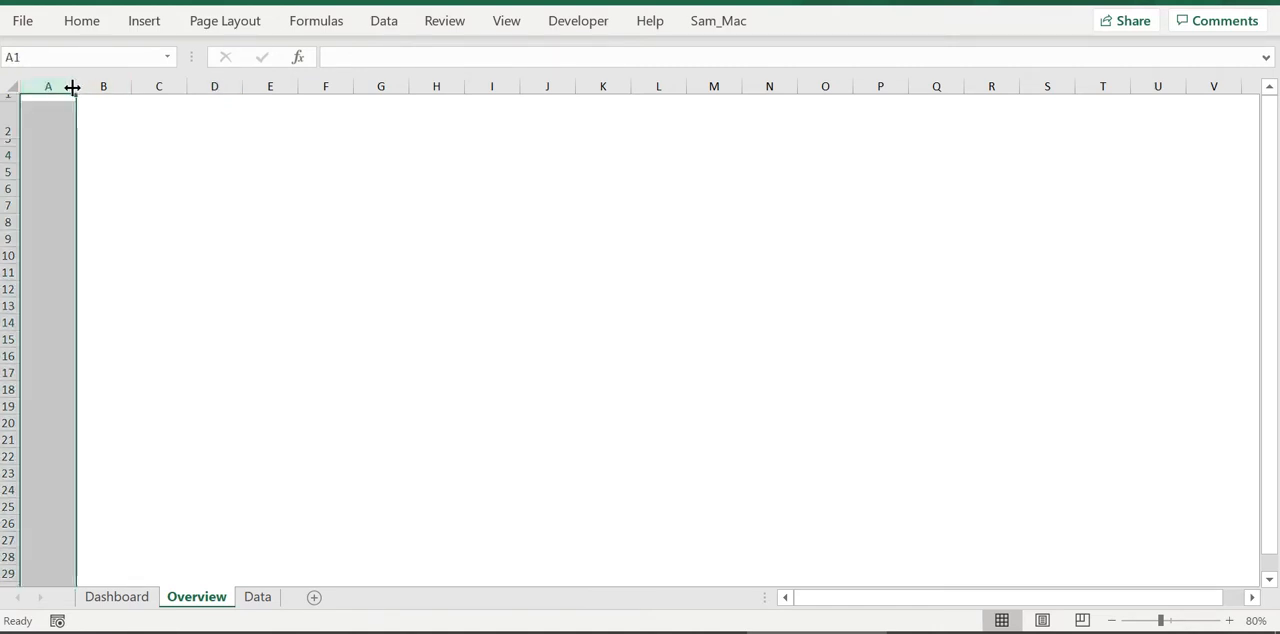
left_click_drag(72, 88, 1192, 129)
left_click(364, 302)
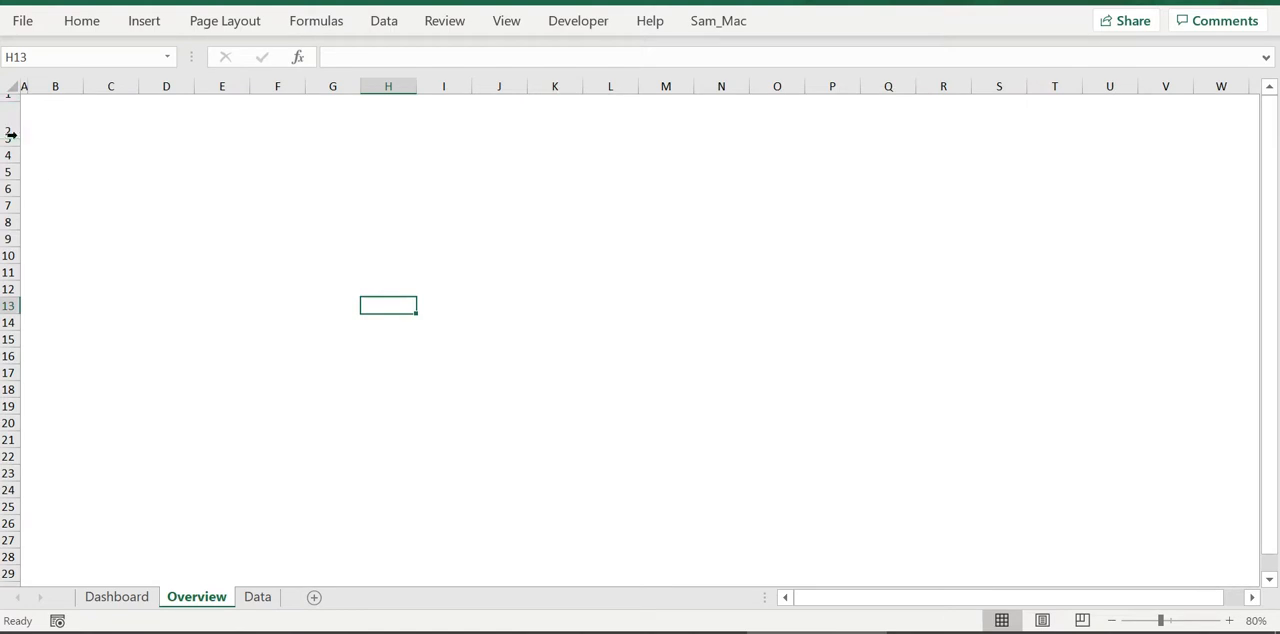
left_click(320, 165)
left_click(506, 22)
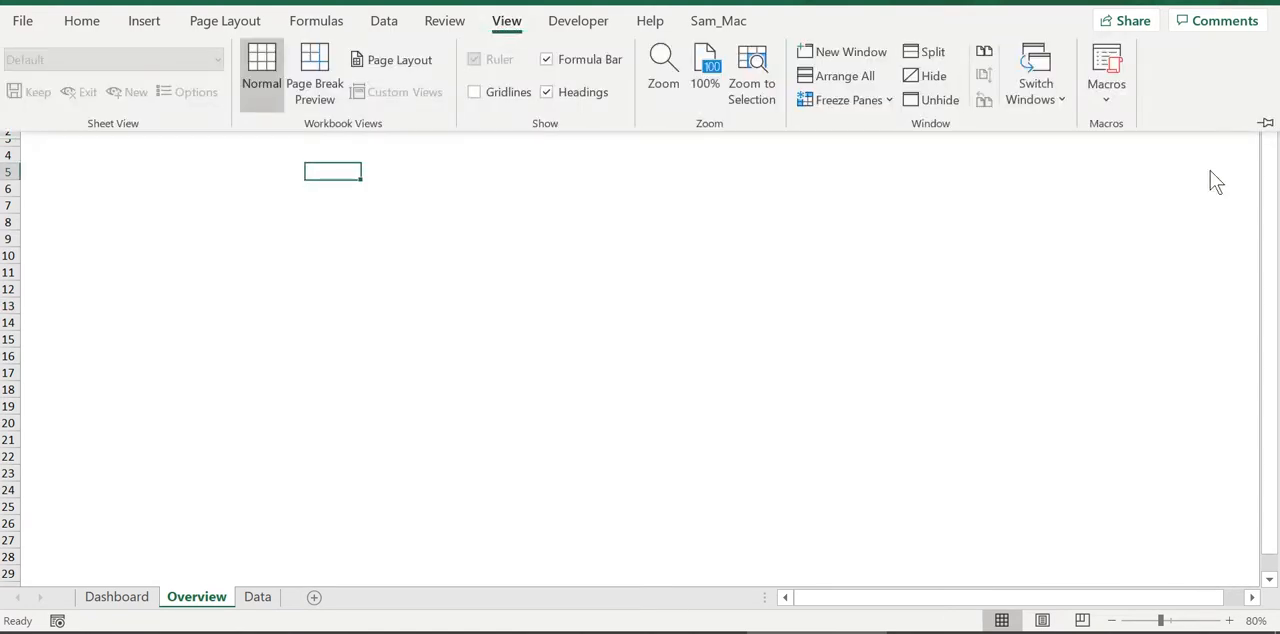
left_click(1107, 98)
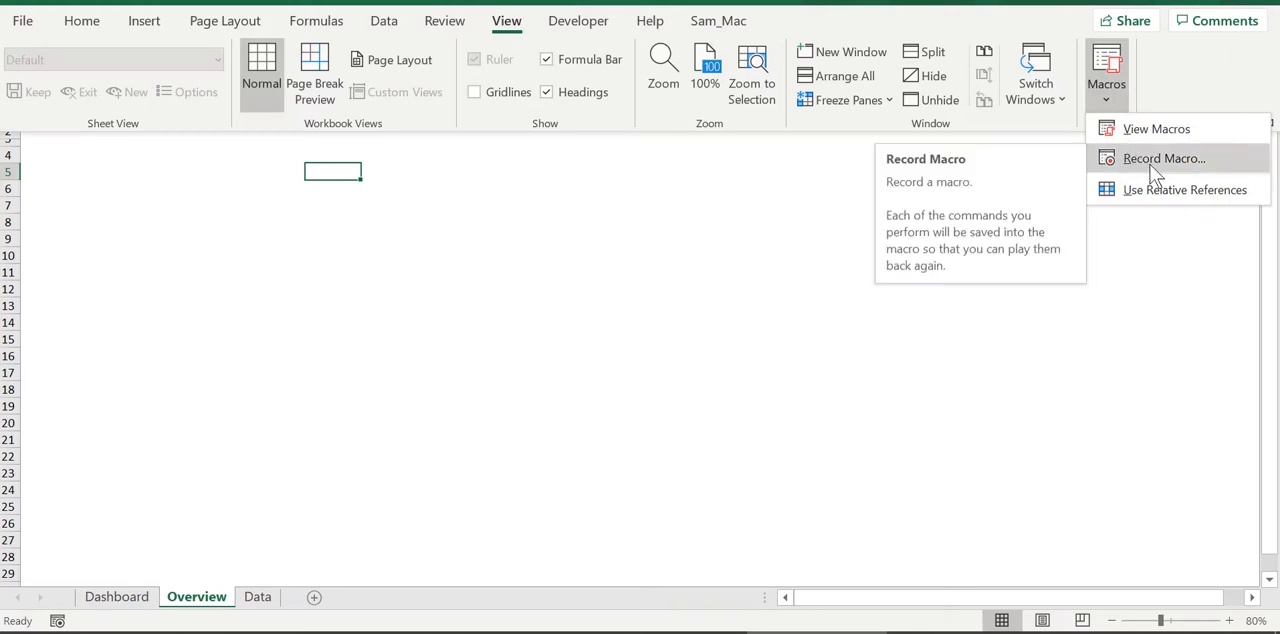
left_click(720, 289)
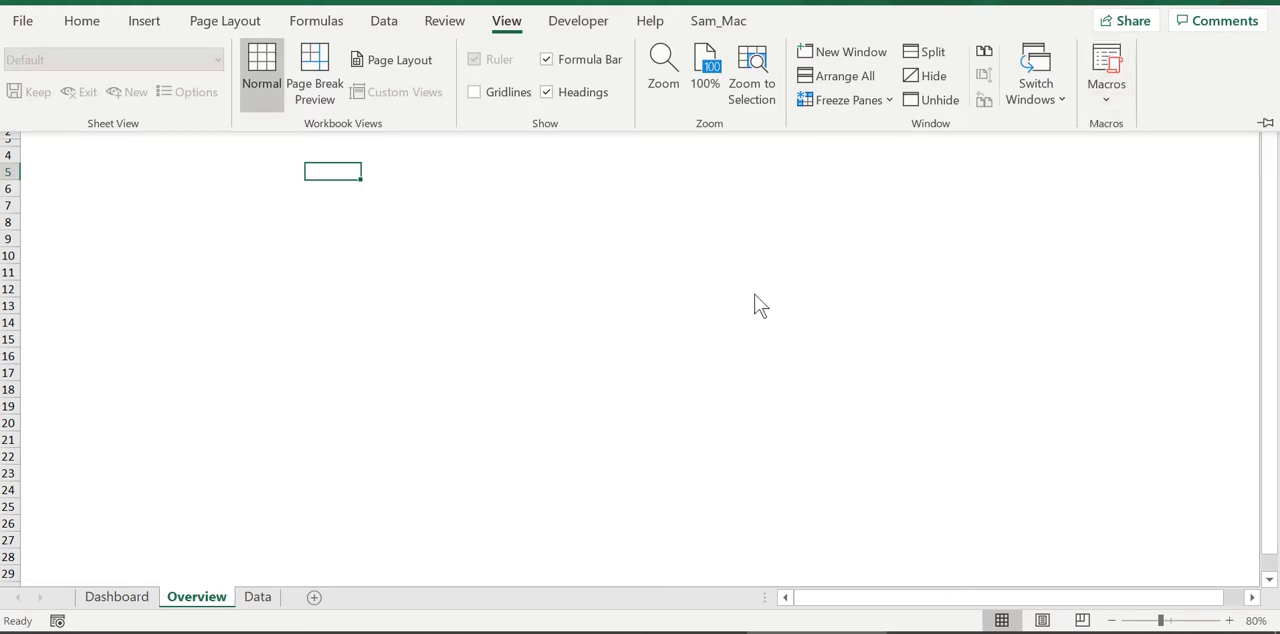
Run the Initial_blue macro to lay out the Overview header and dark bands, and set the zoom to 70%
left_click(718, 22)
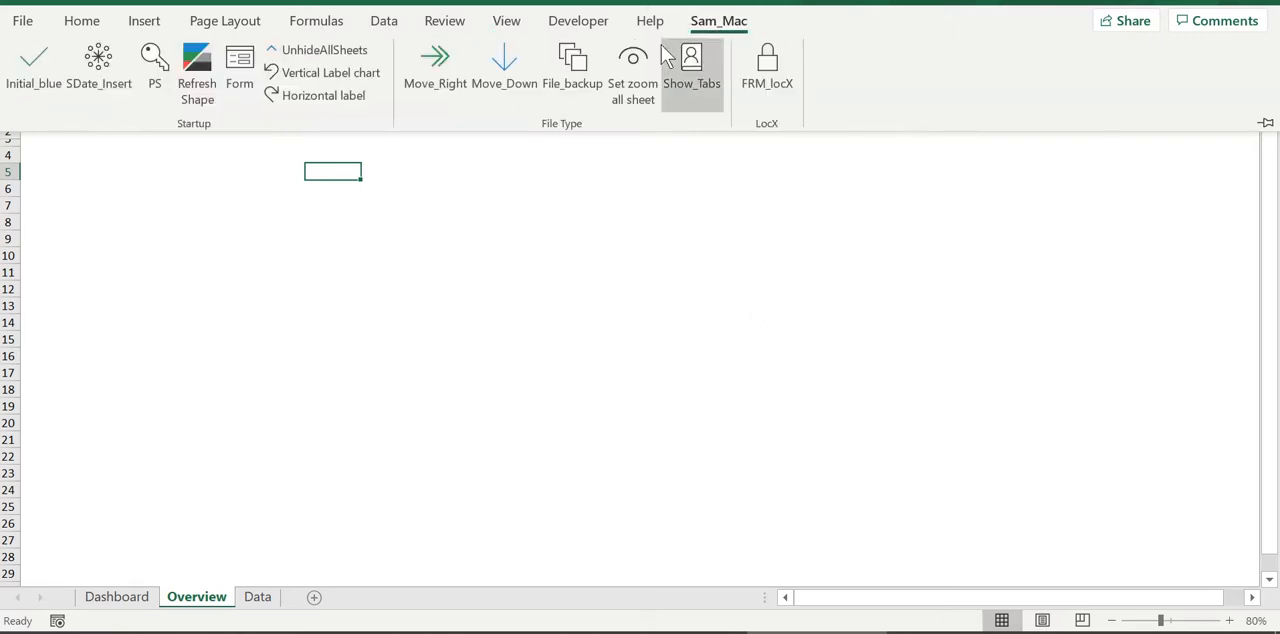
left_click(36, 84)
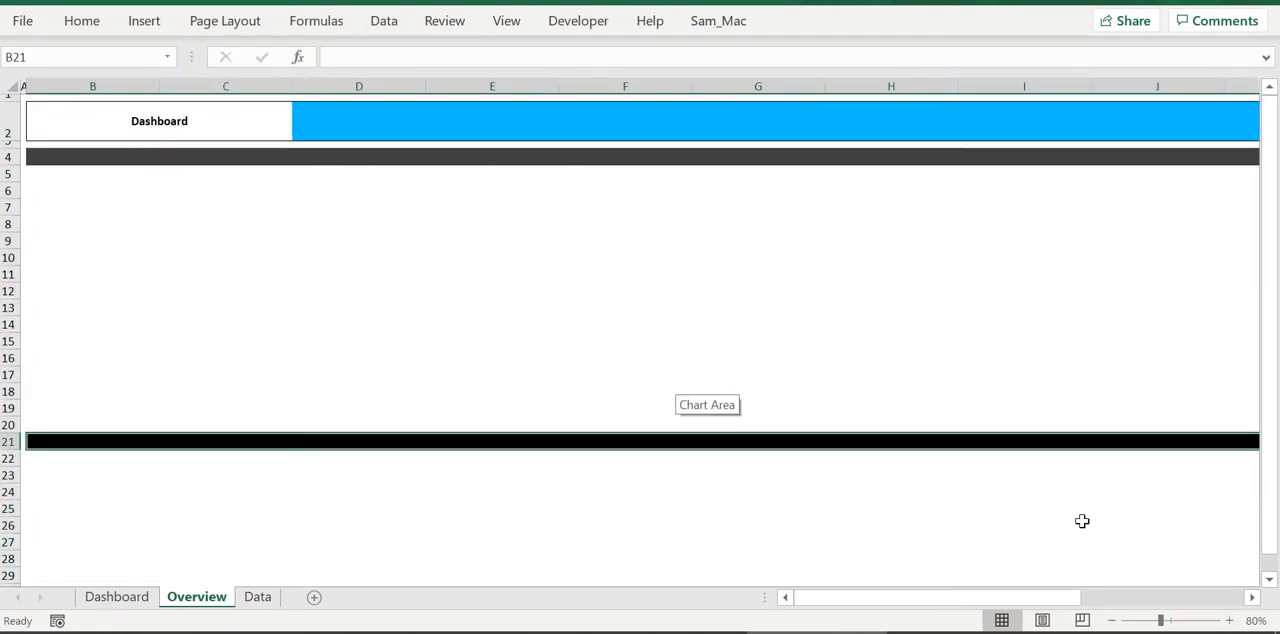
left_click(1111, 620)
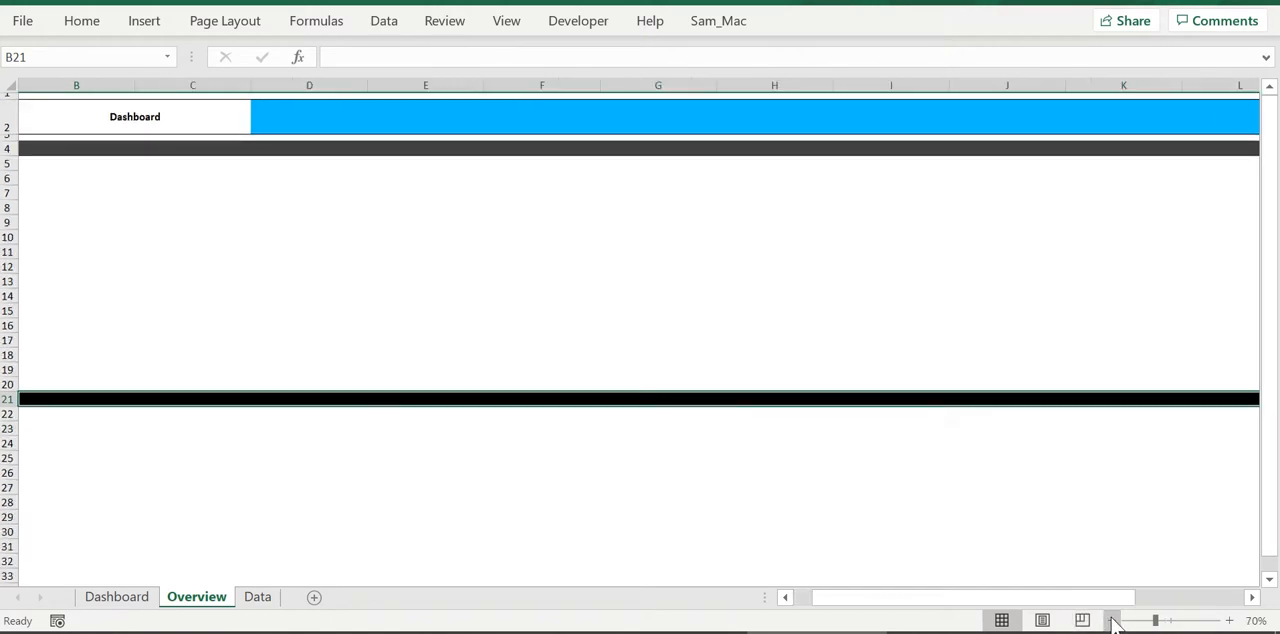
left_click(1111, 620)
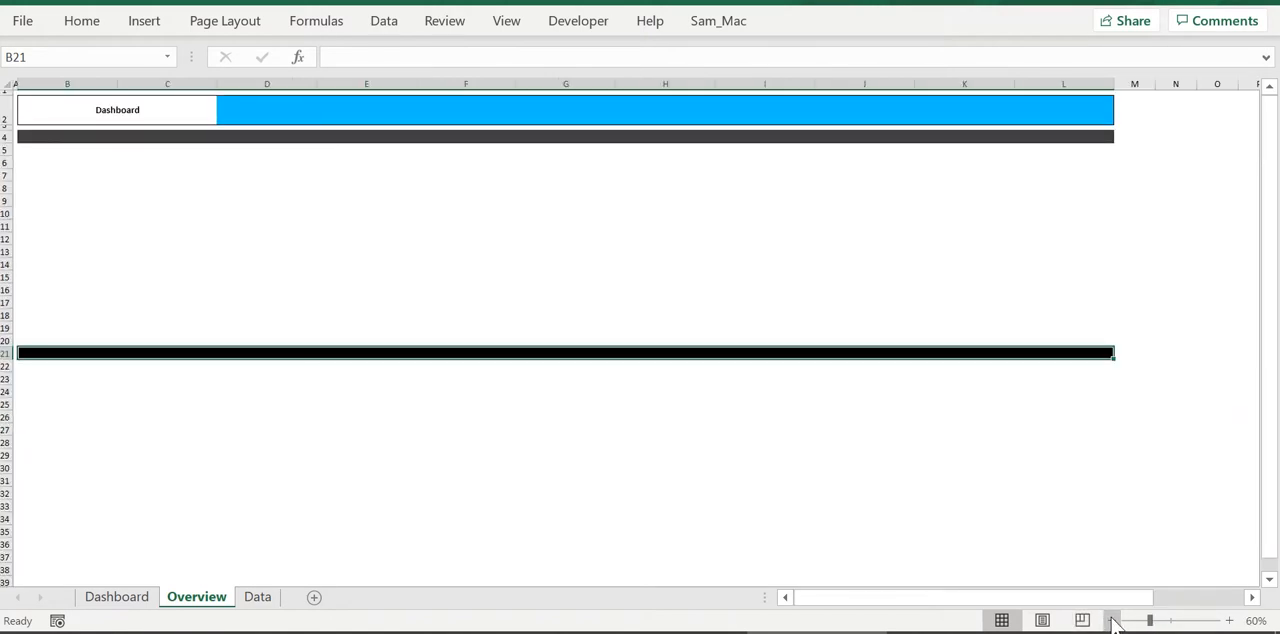
left_click(1229, 620)
Compare the layout width with the Dashboard sheet and narrow columns B to L on Overview so the bands fit the window
left_click(117, 600)
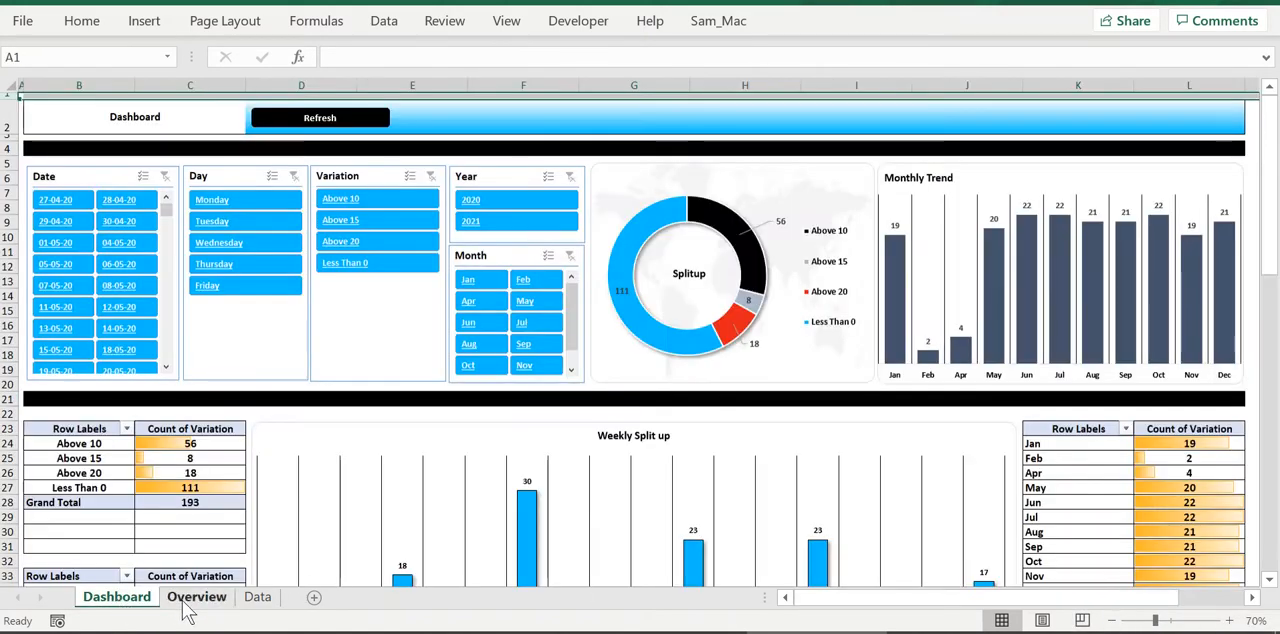
left_click(180, 600)
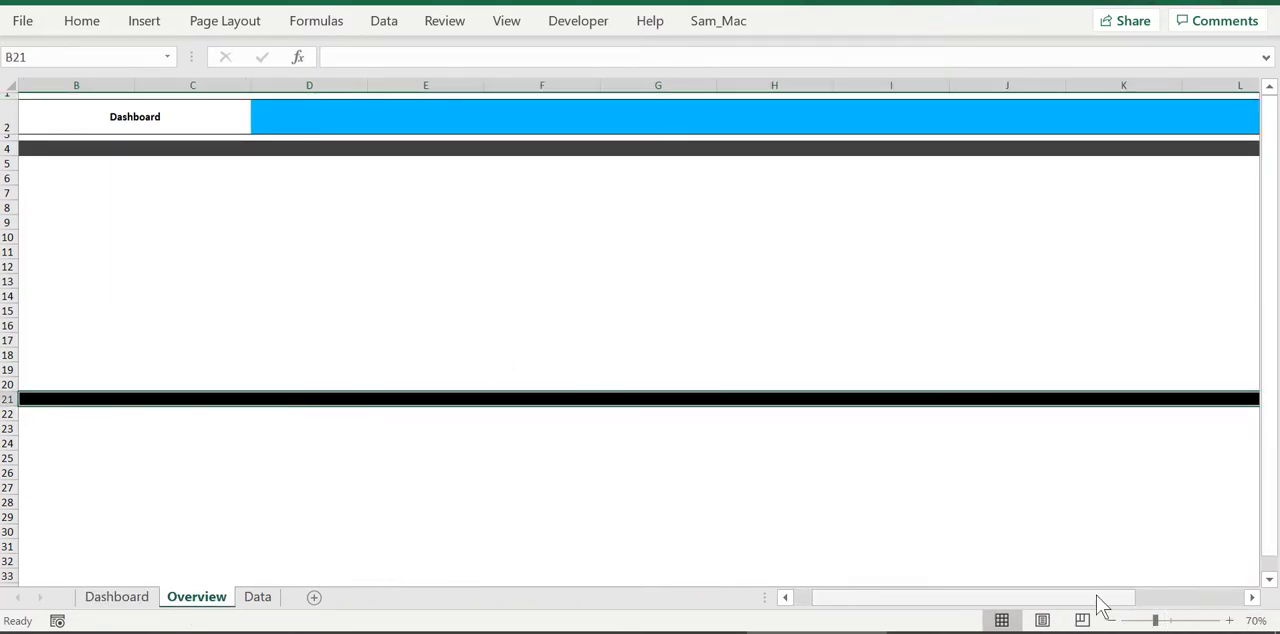
left_click_drag(1097, 598, 1077, 598)
left_click_drag(92, 85, 1274, 126)
left_click_drag(1050, 135, 932, 136)
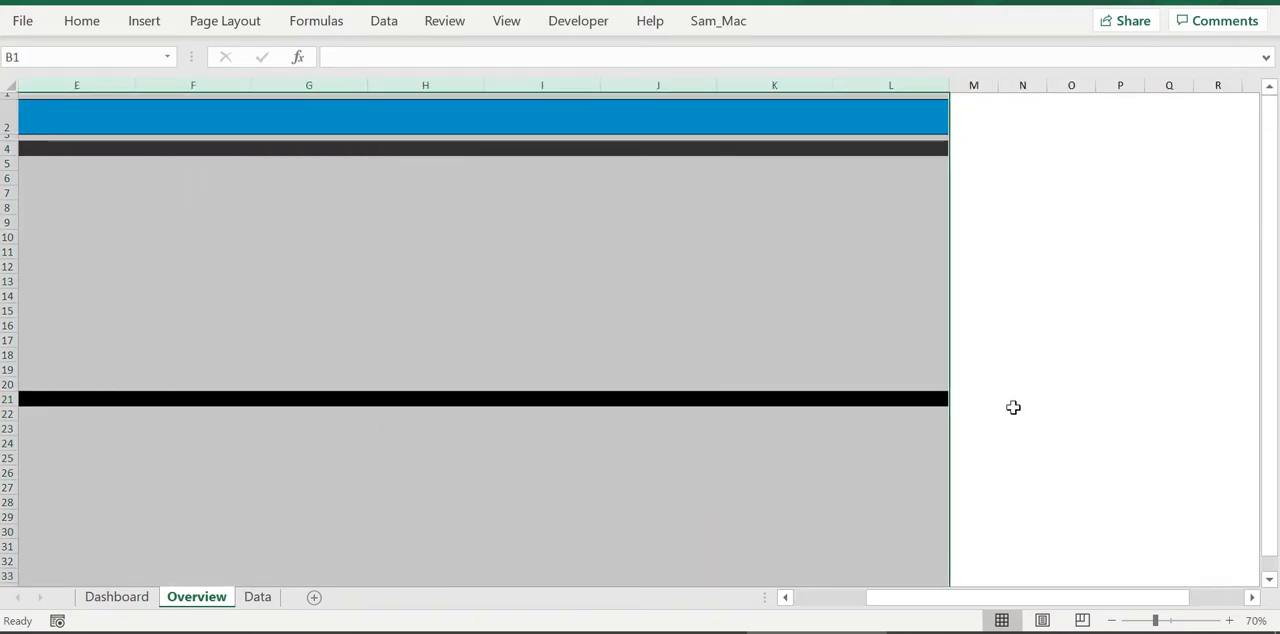
left_click_drag(940, 598, 746, 580)
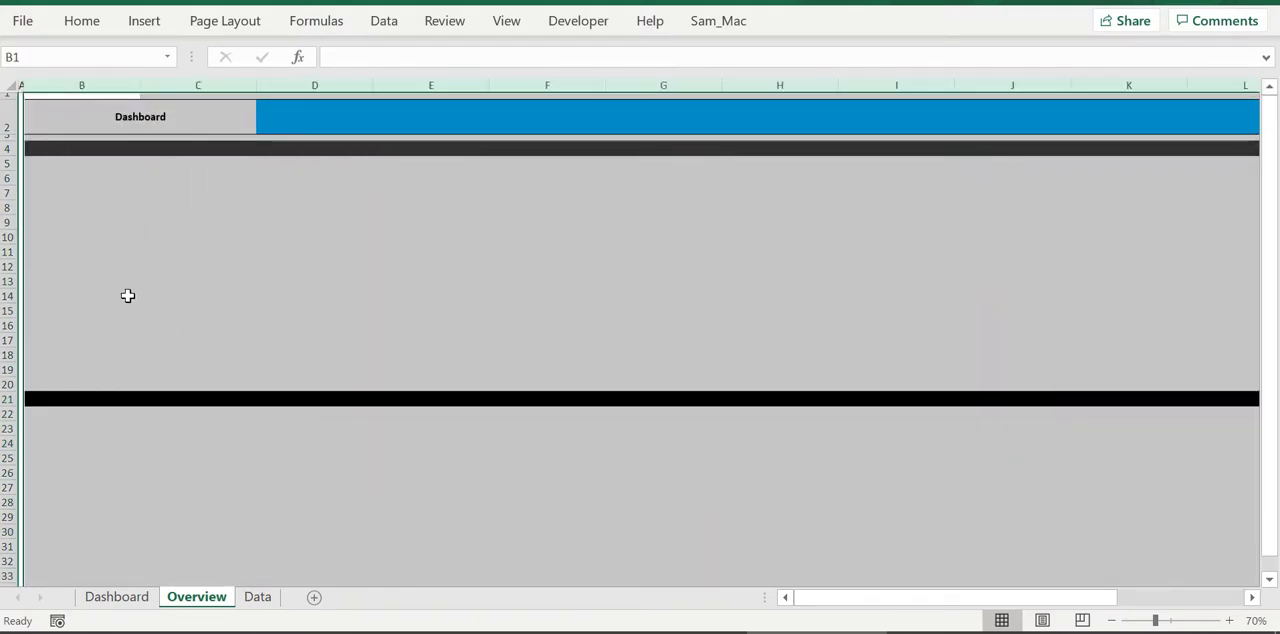
left_click_drag(142, 90, 134, 88)
left_click(306, 295)
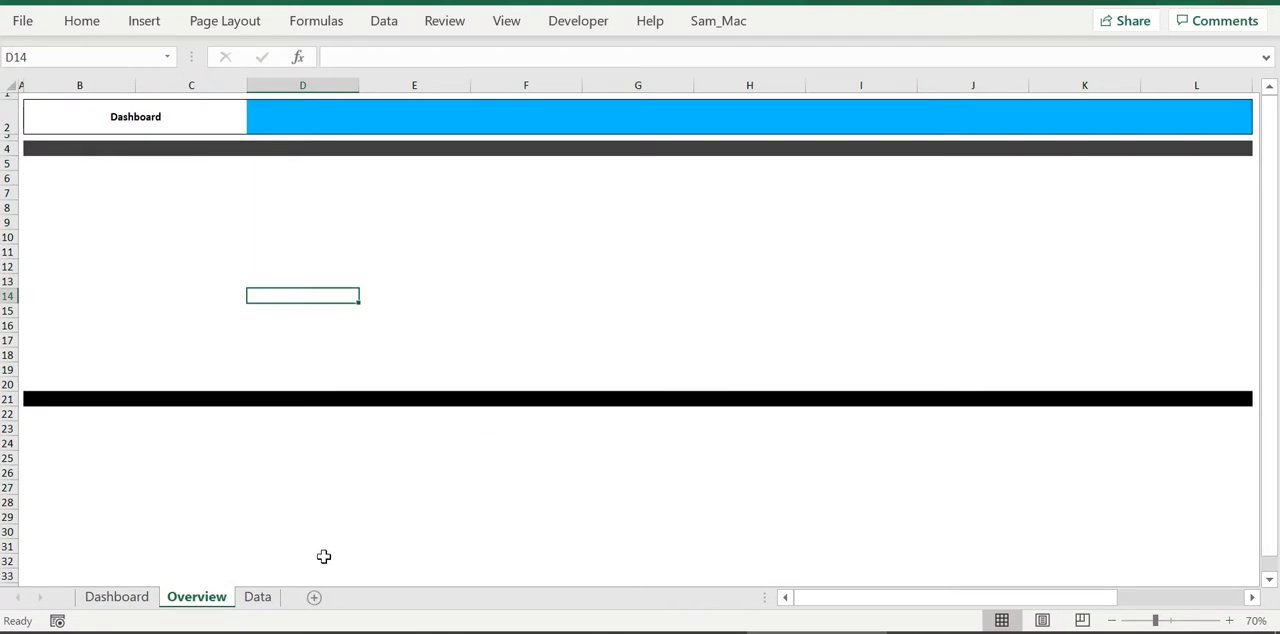
Review the pivot tables and charts below the slicers on the Dashboard sheet
left_click(112, 596)
scroll(613, 253, "down", 6)
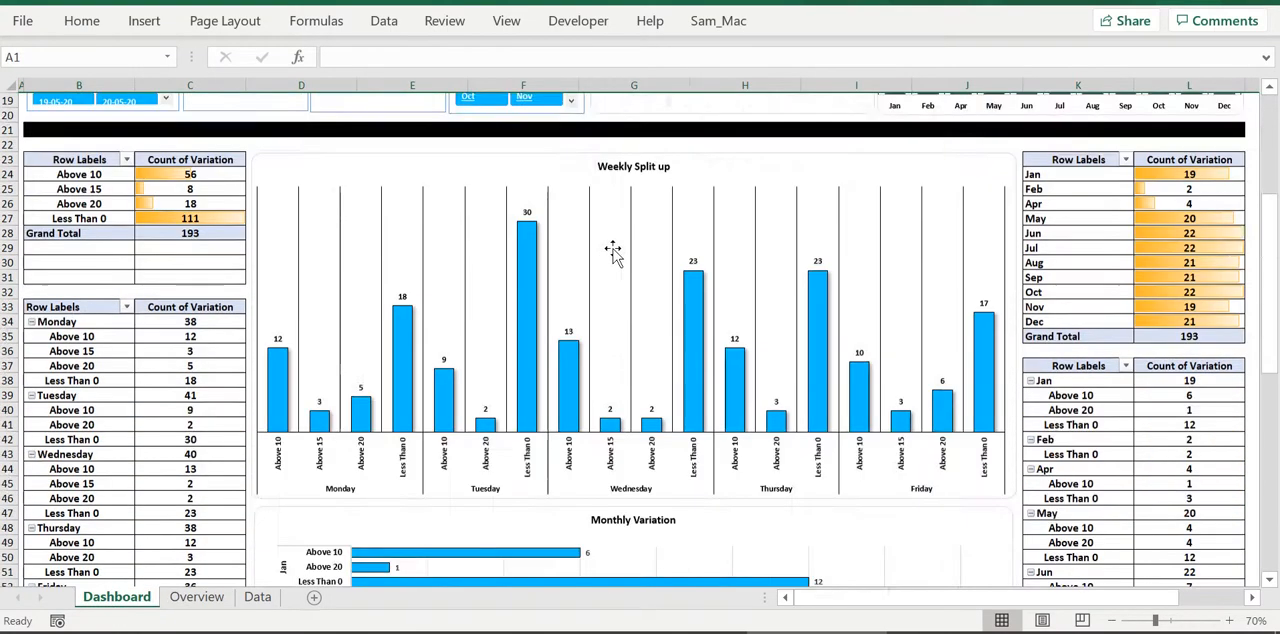
scroll(613, 253, "down", 10)
scroll(594, 266, "up", 16)
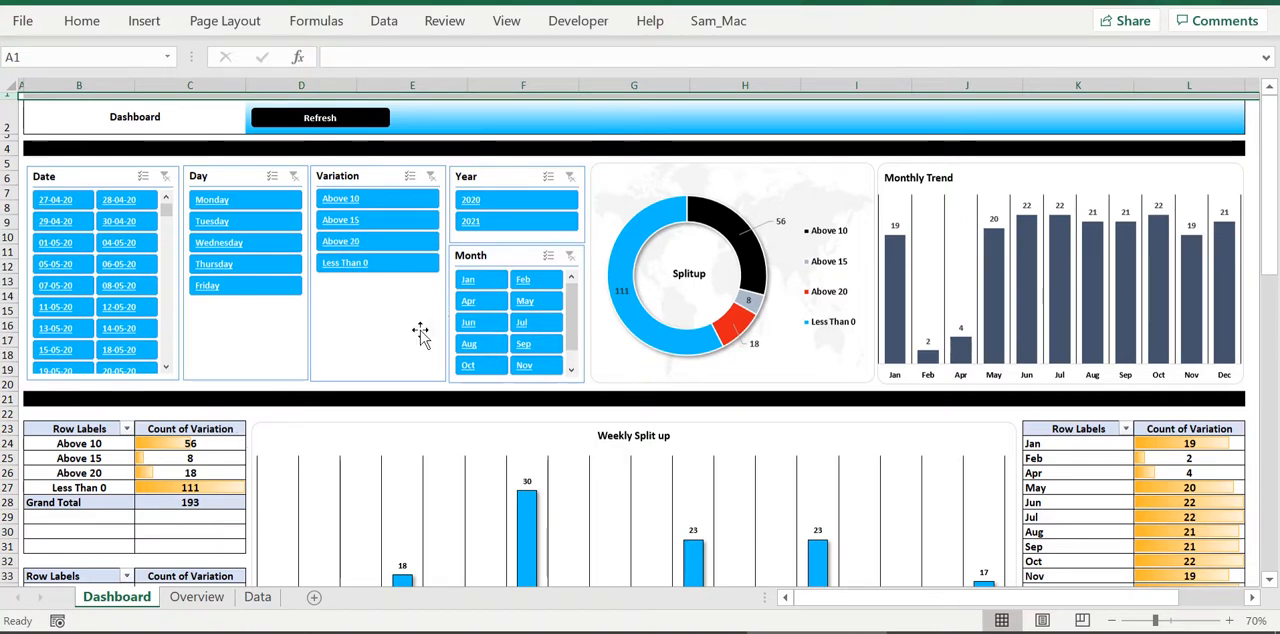
Check the extent of the source table on the Data sheet from its header to row 194, and return to A1
left_click(262, 598)
left_click(215, 253)
left_click_drag(75, 101, 762, 566)
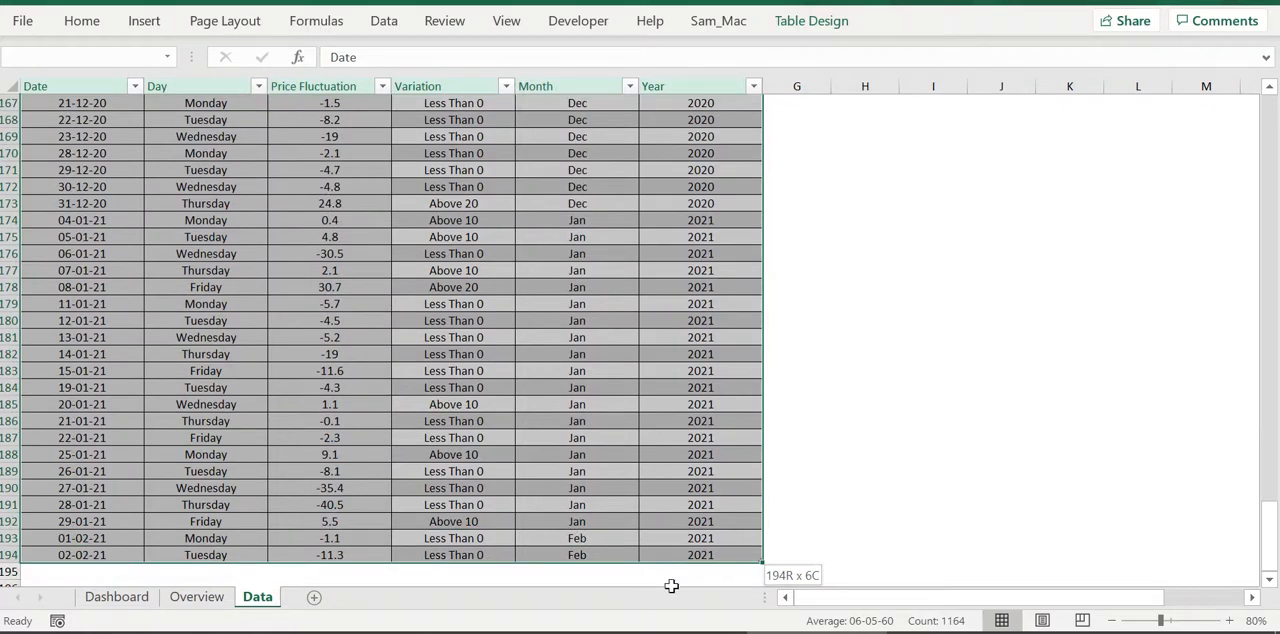
left_click_drag(671, 586, 686, 545)
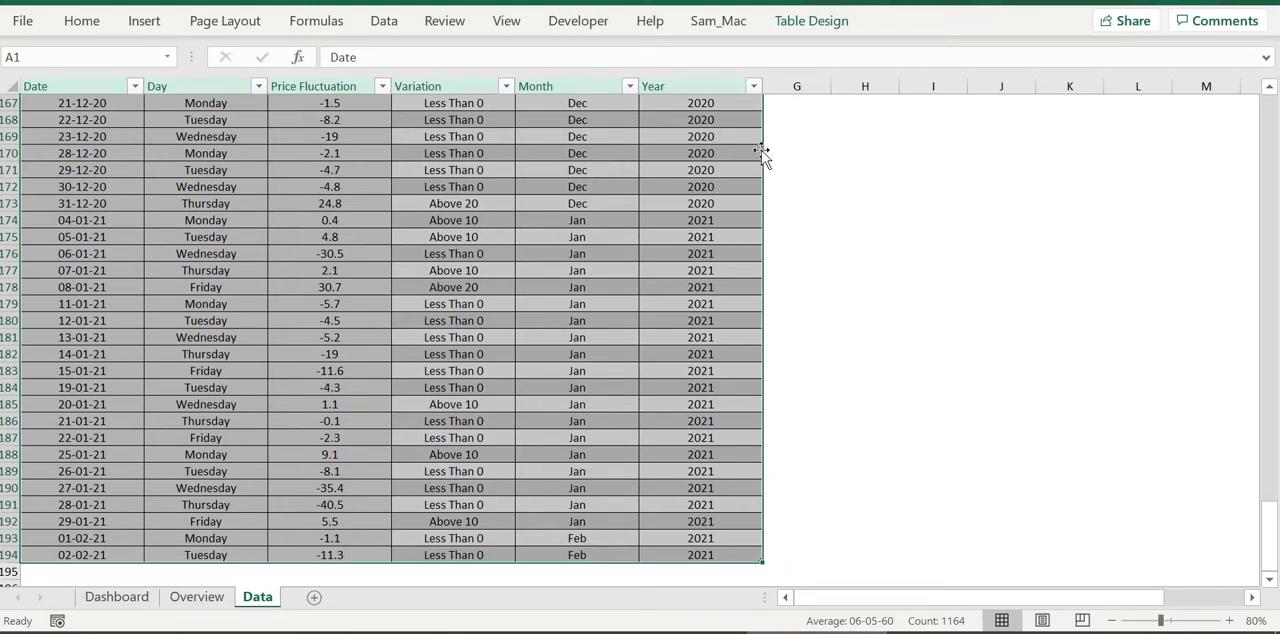
left_click(840, 505)
left_click(694, 388)
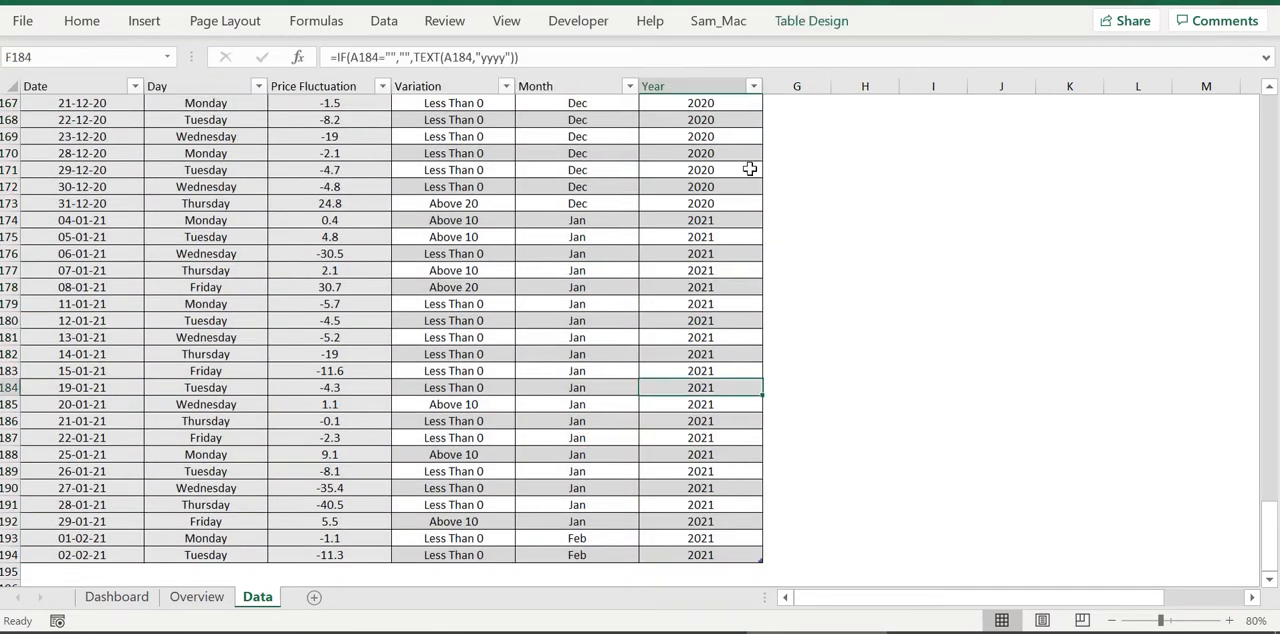
left_click(930, 300)
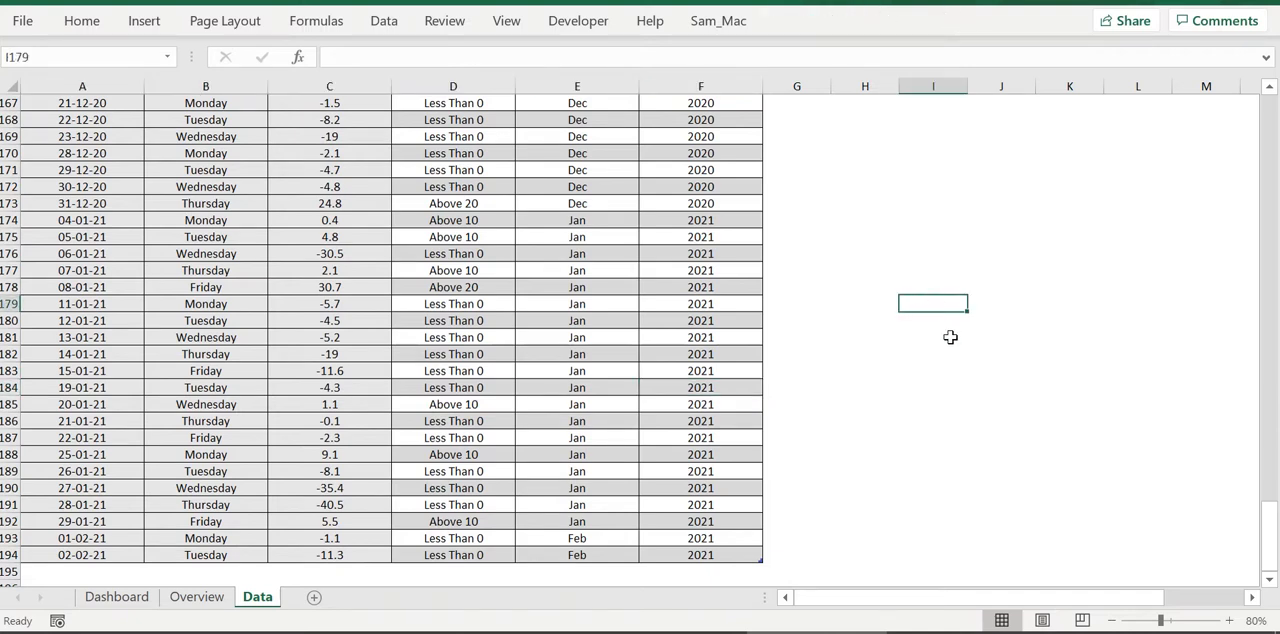
key("ctrl+Home")
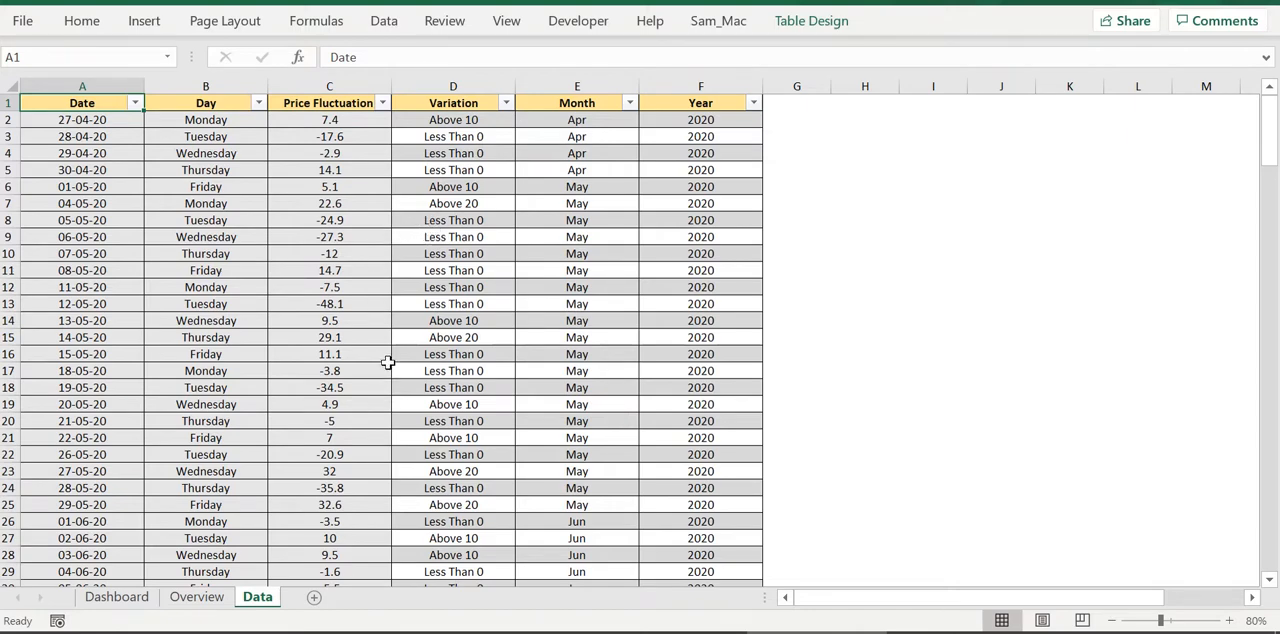
Insert a PivotTable from Table1 into the existing worksheet at cell B23 of Overview
left_click(209, 256)
double_click(82, 22)
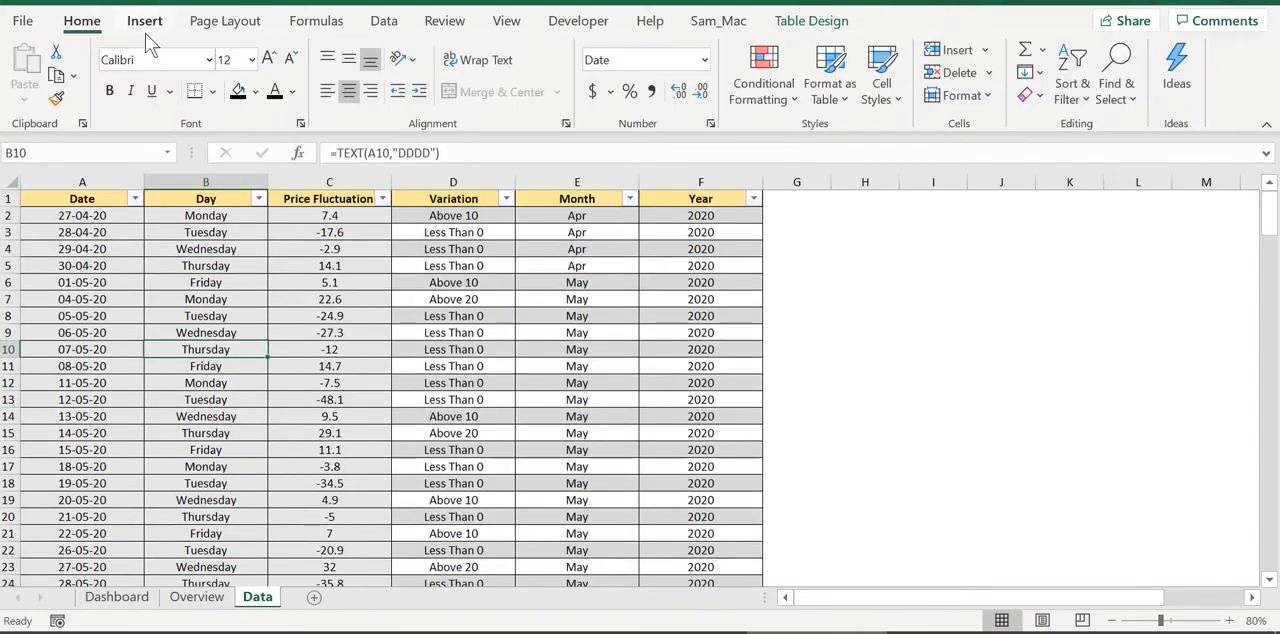
left_click(144, 20)
left_click(52, 98)
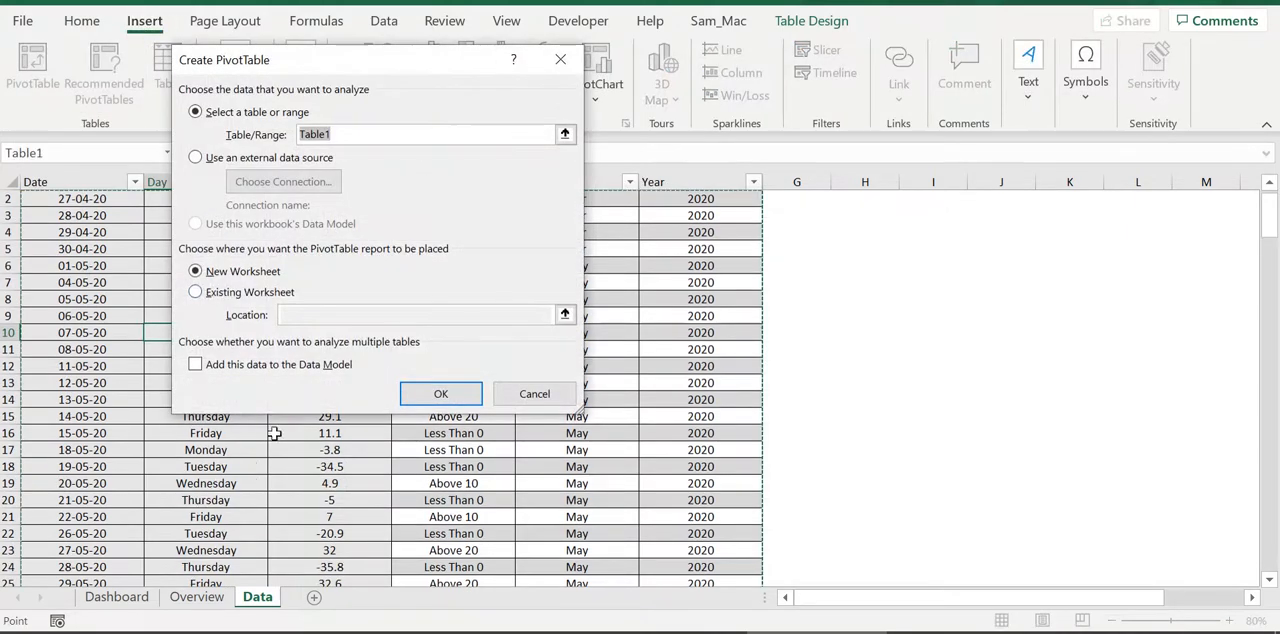
left_click(231, 295)
left_click(567, 315)
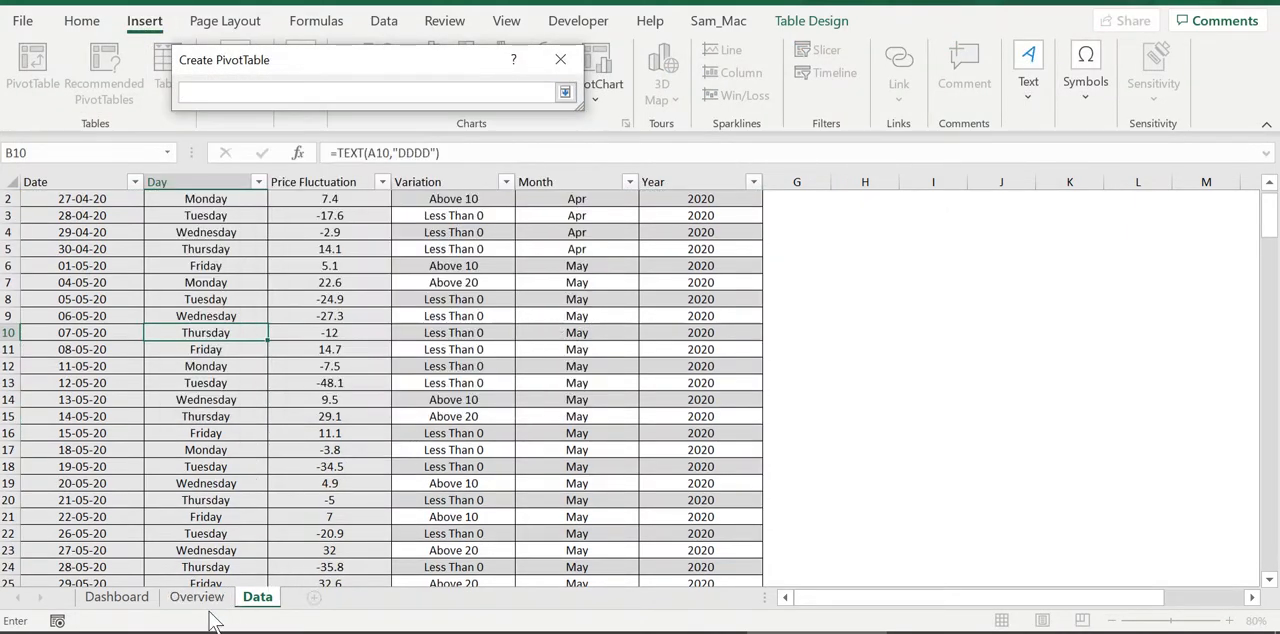
left_click(197, 597)
left_click(39, 529)
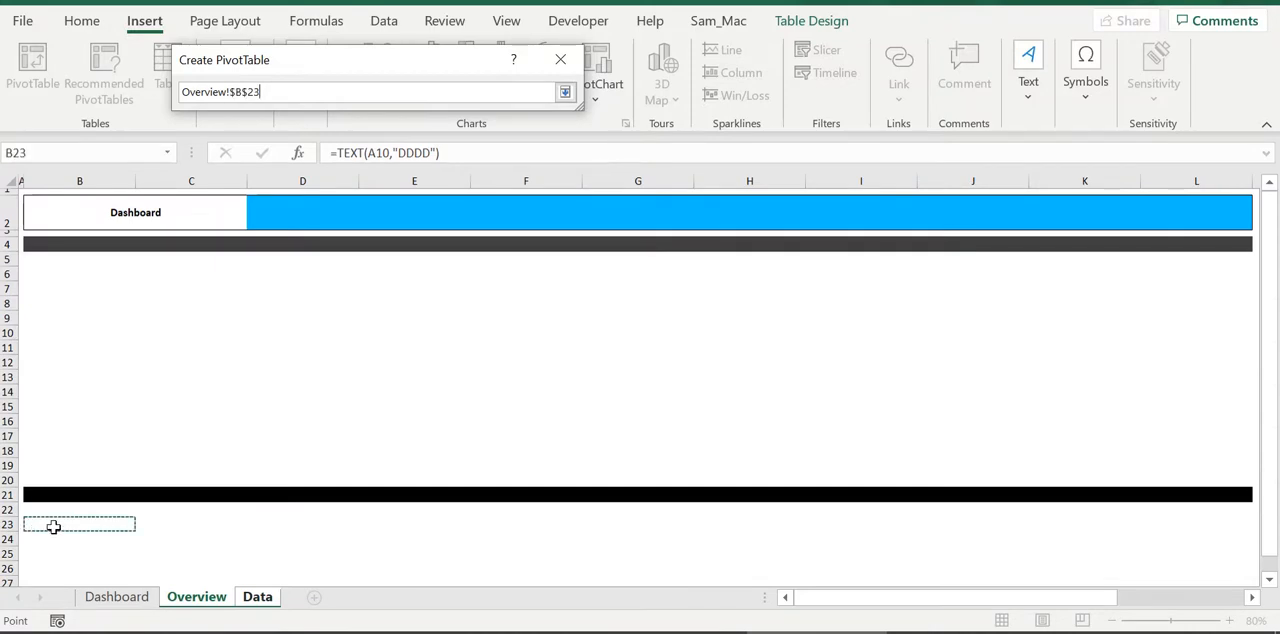
left_click(565, 92)
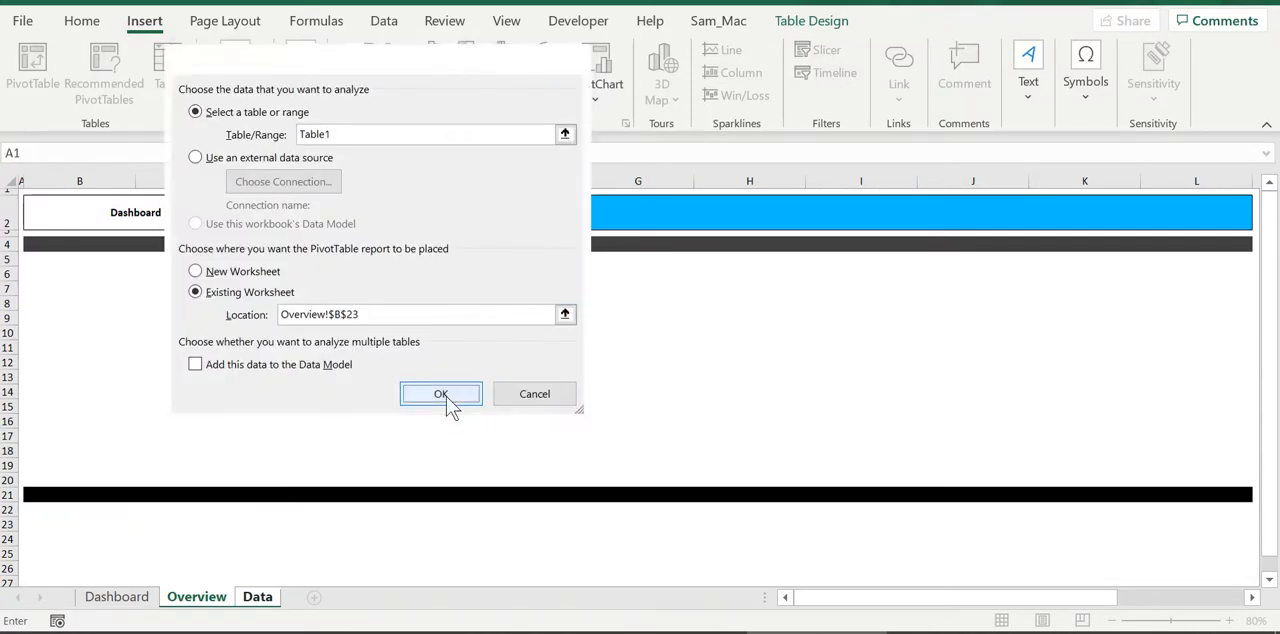
left_click(443, 396)
Turn off autofit of column widths on update in the options of the PivotTable at B23, and review its grand totals settings
scroll(438, 375, "down", 4)
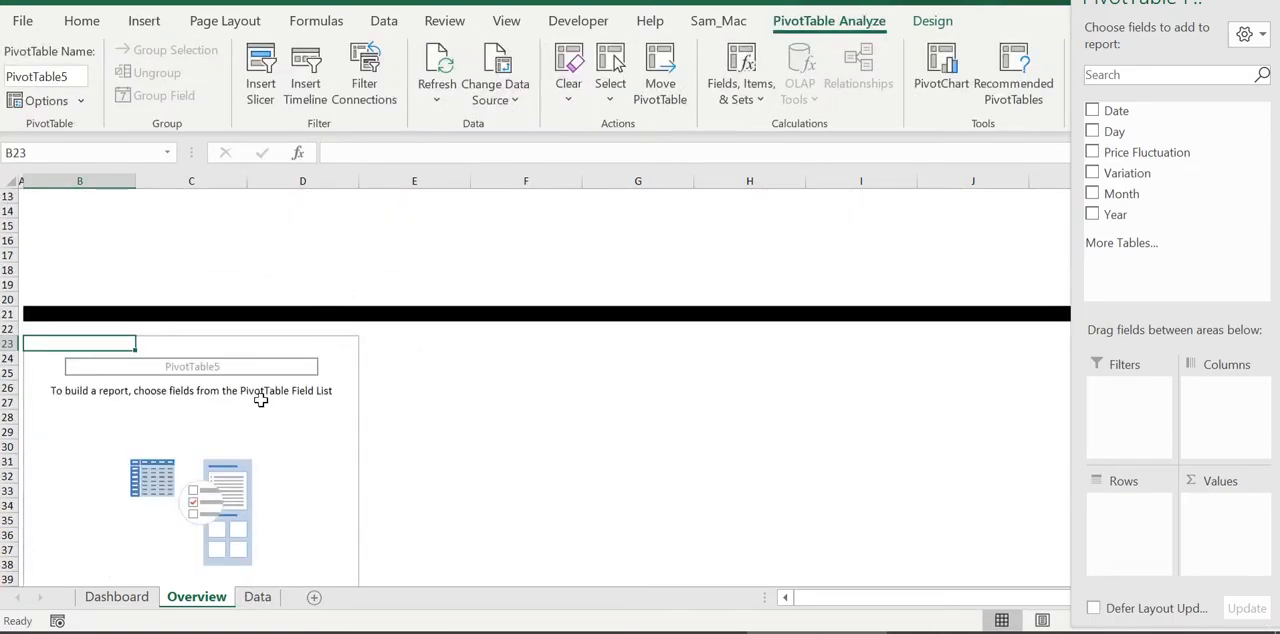
right_click(117, 346)
key("o")
left_click(108, 420)
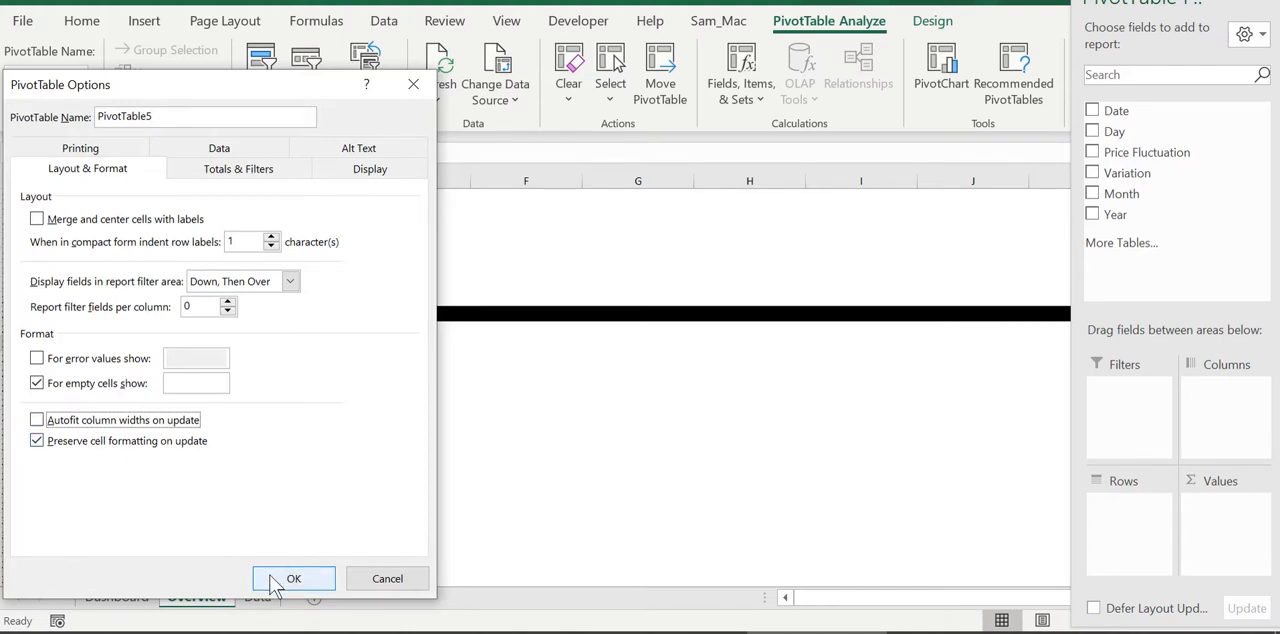
left_click(231, 172)
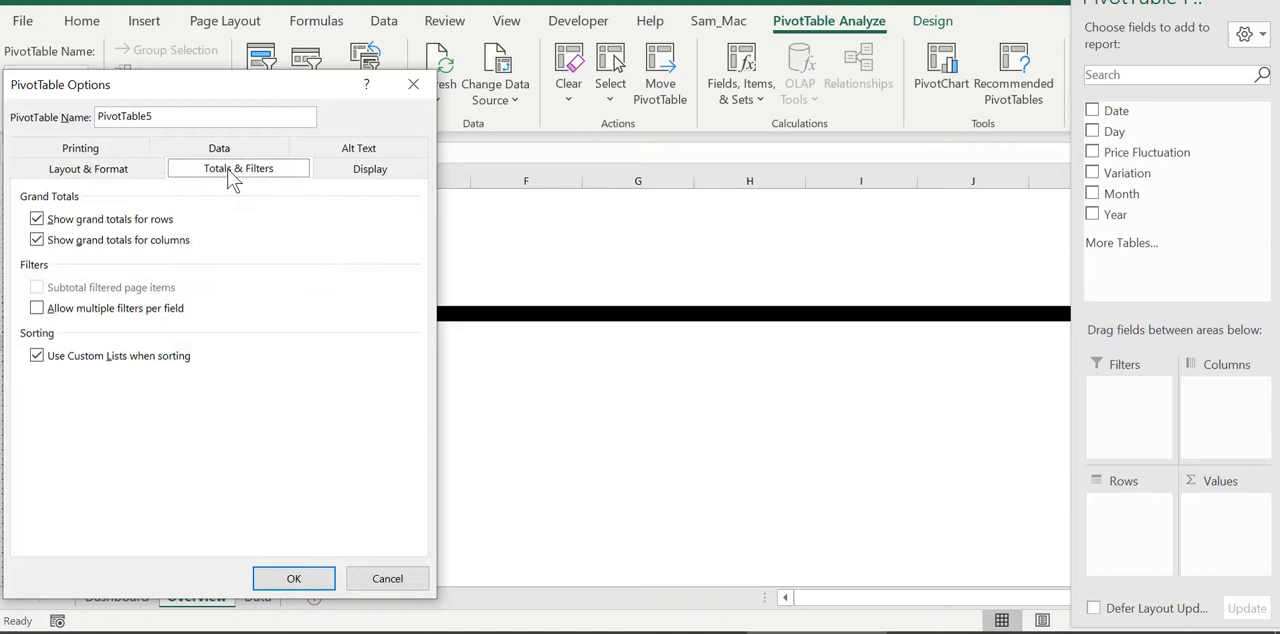
left_click(84, 222)
left_click(292, 579)
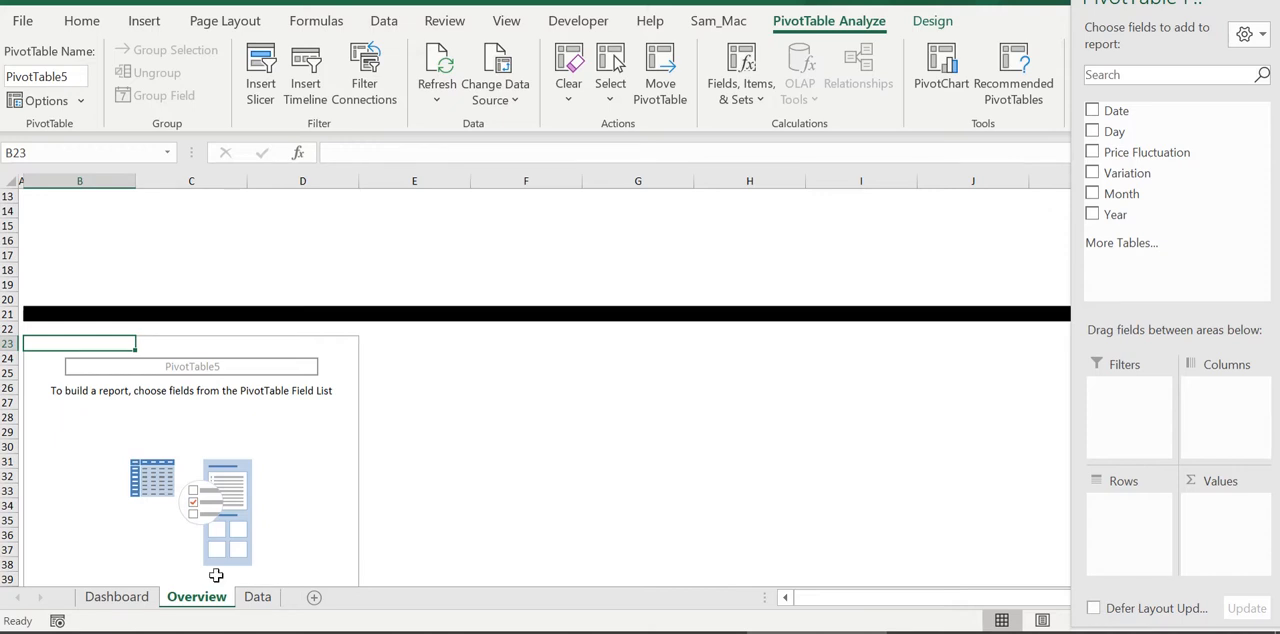
Examine the variation count pivot table on the Dashboard sheet and the Variation column on the Data sheet, and return to Overview
scroll(114, 485, "down", 4)
scroll(127, 397, "up", 8)
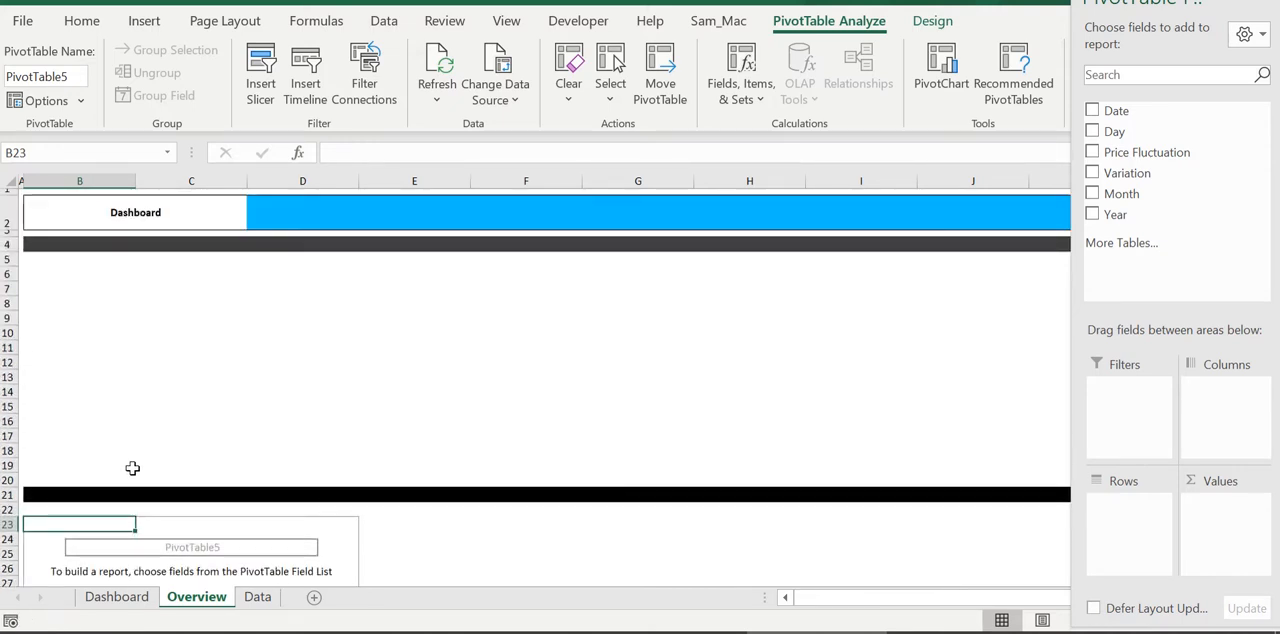
left_click(116, 596)
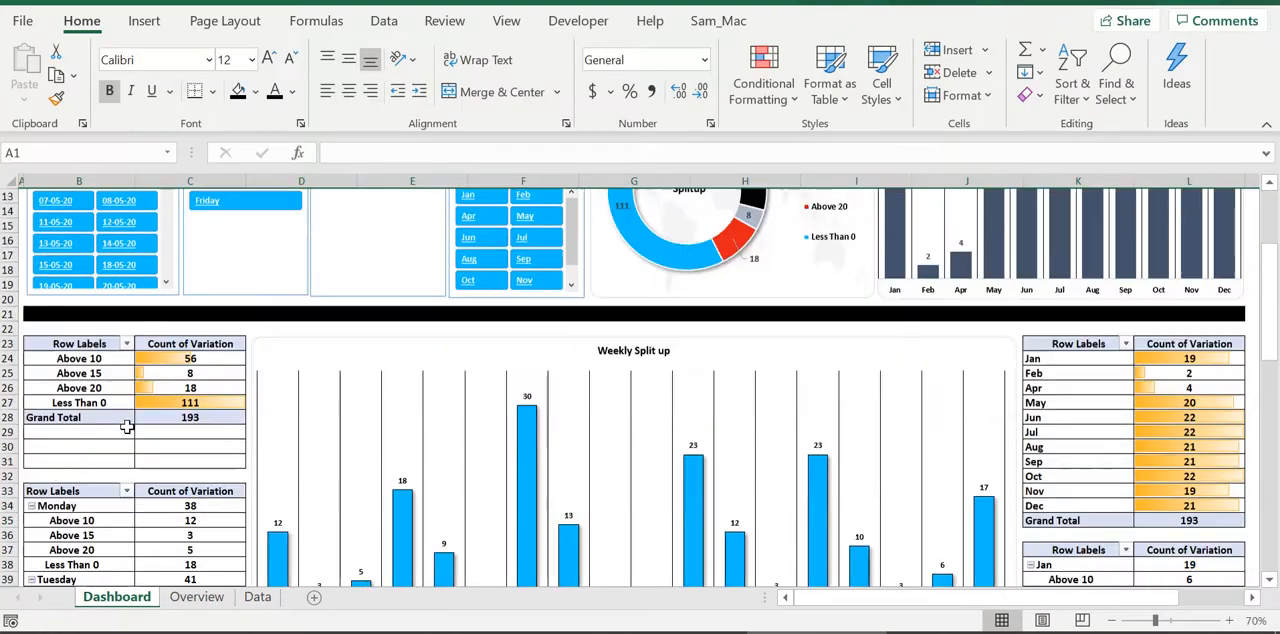
scroll(127, 427, "down", 2)
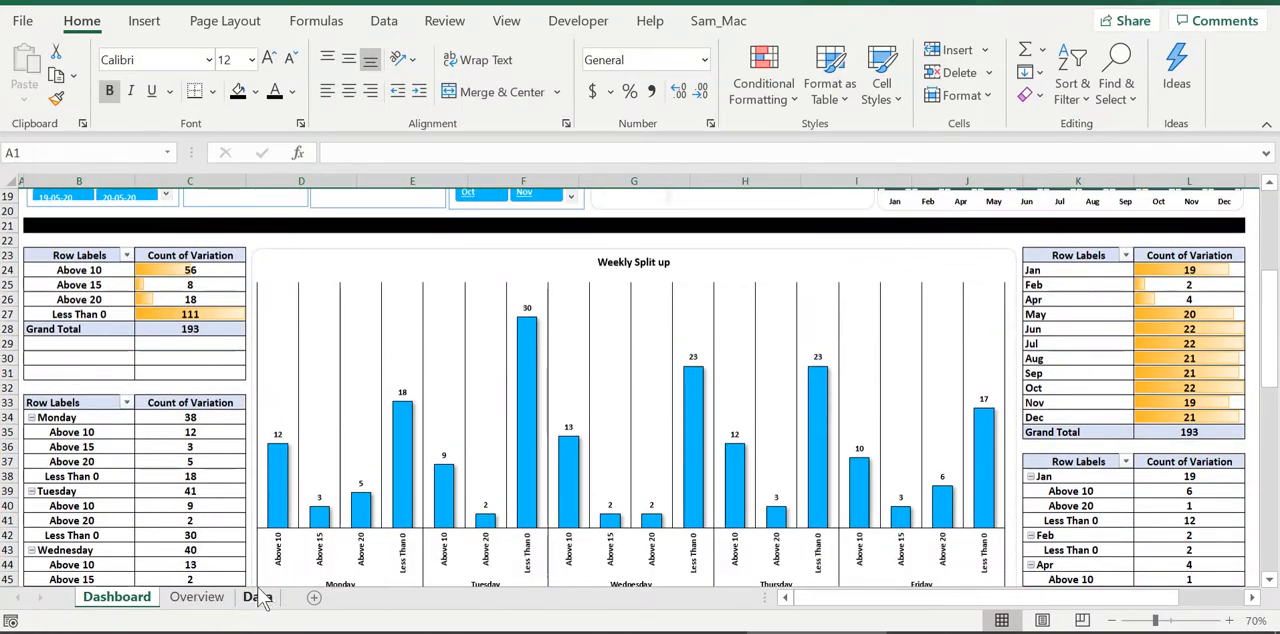
left_click(197, 597)
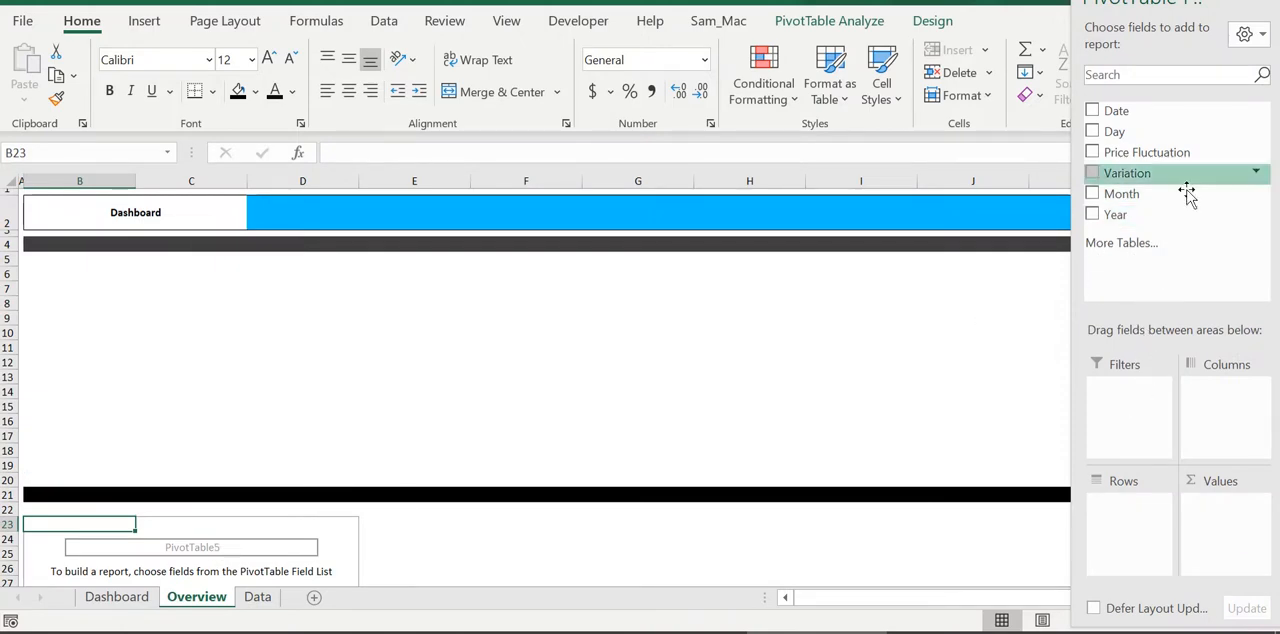
mouse_move(1130, 4)
left_mouse_down()
mouse_move(1037, 134)
mouse_move(909, 40)
mouse_move(1118, 5)
left_mouse_up()
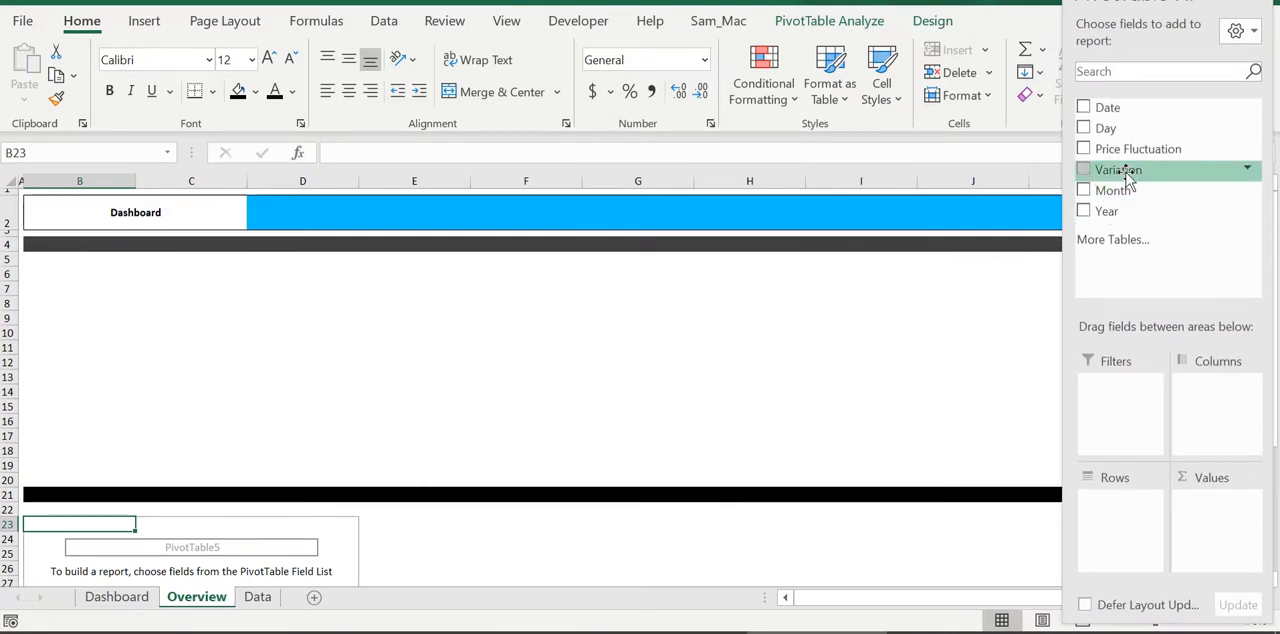
left_click(259, 597)
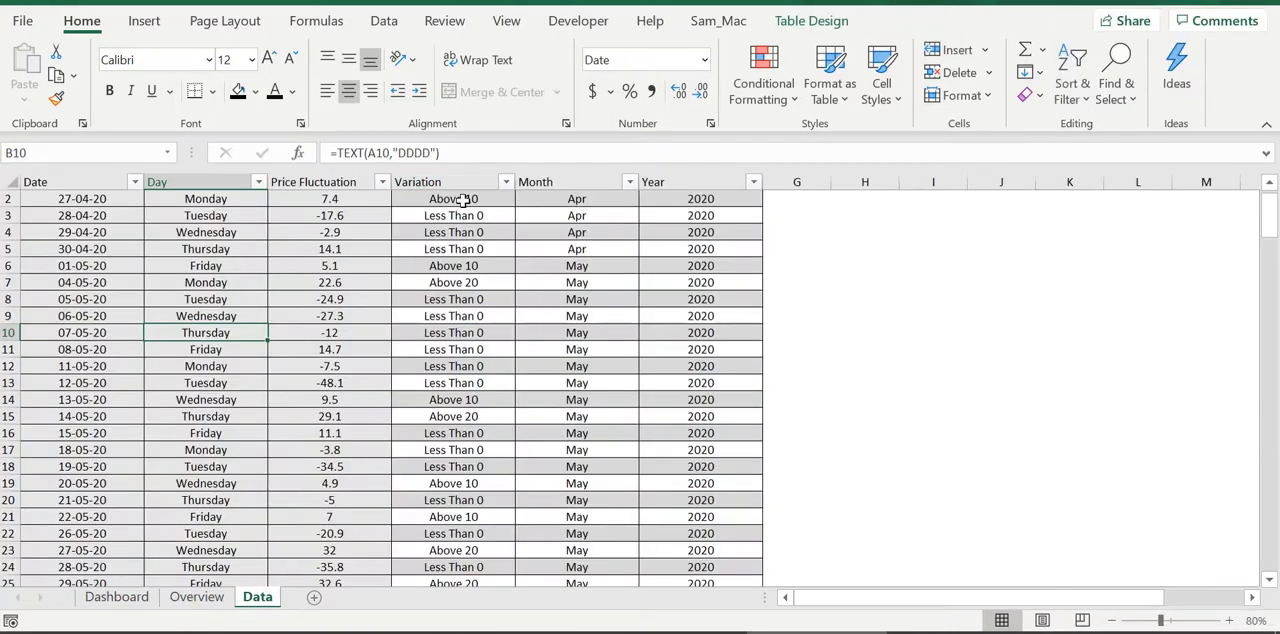
left_click(197, 597)
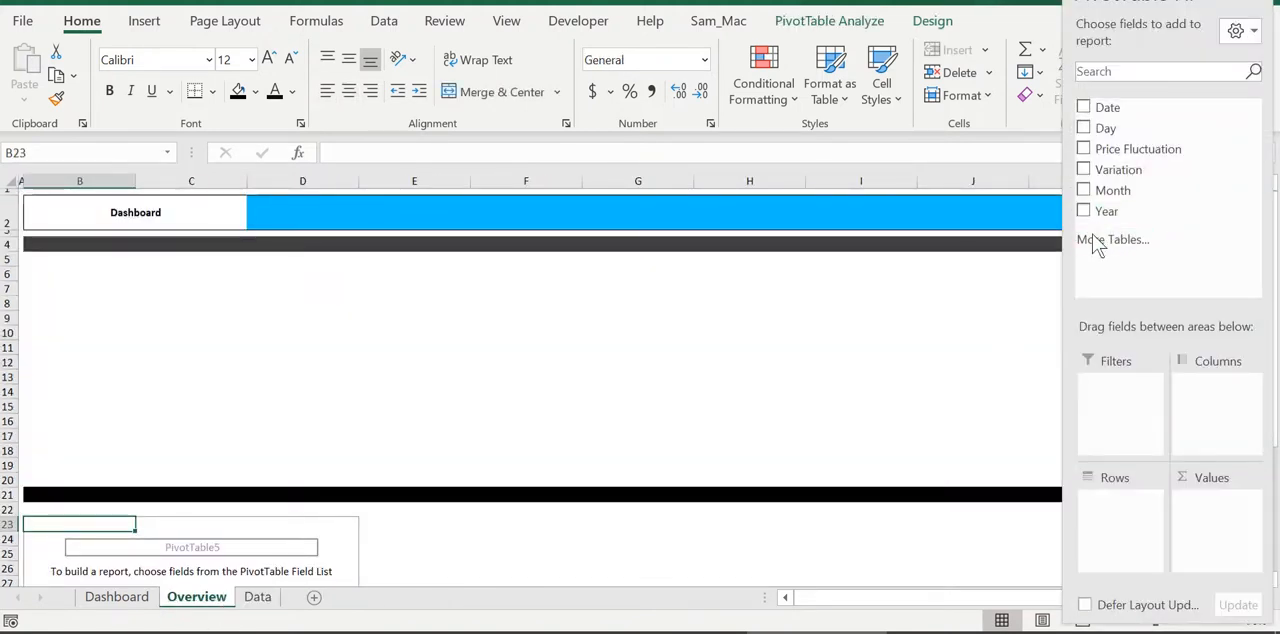
Use Variation as the row field and its count as the value field of the PivotTable at B23
left_click_drag(1110, 169, 1112, 504)
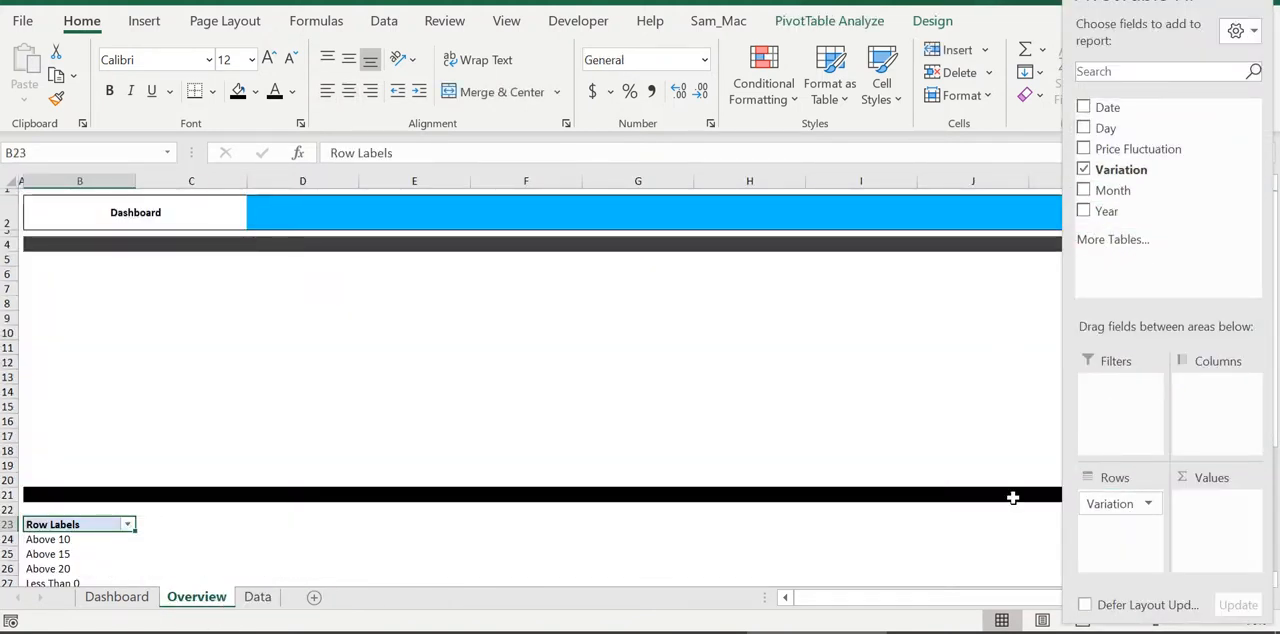
scroll(572, 398, "down", 5)
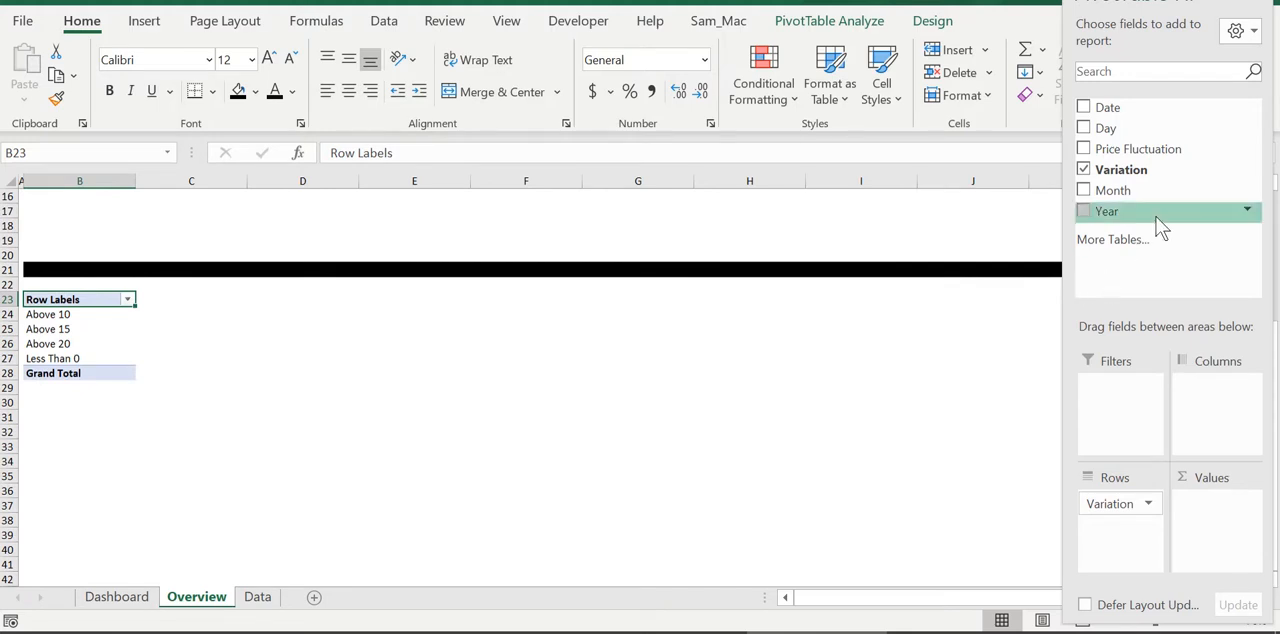
left_click_drag(1140, 175, 1220, 512)
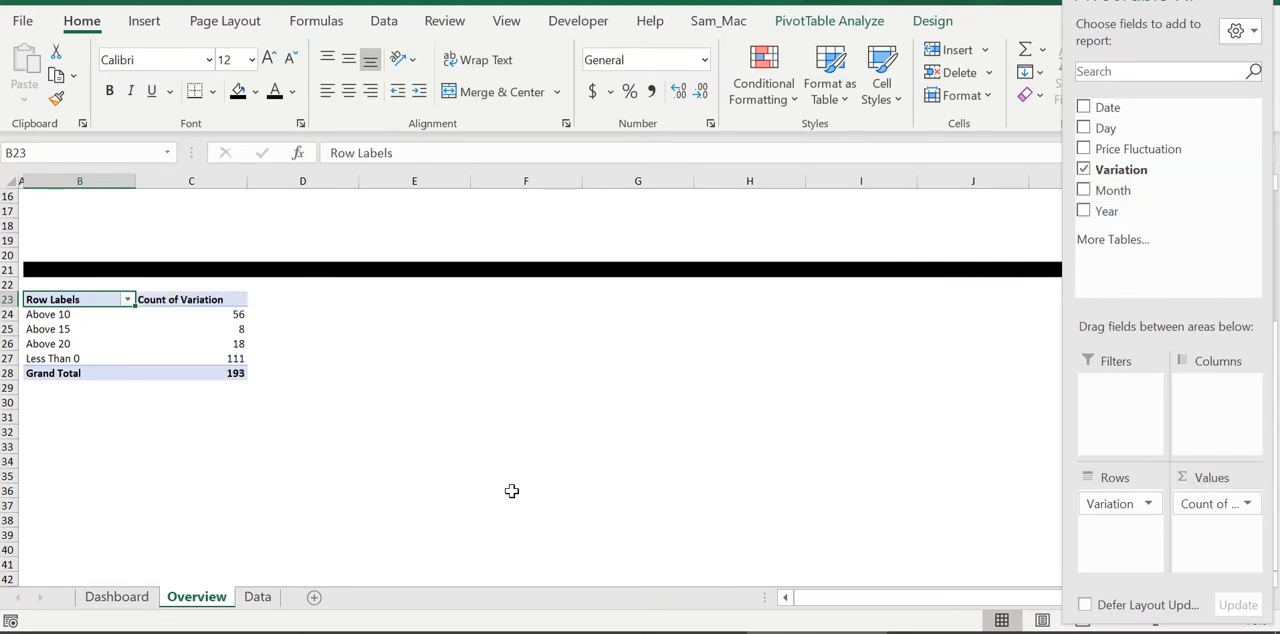
Apply all borders to B23:C32, covering the variation pivot table and the empty rows beneath it
left_click_drag(262, 416, 72, 315)
left_click(194, 431)
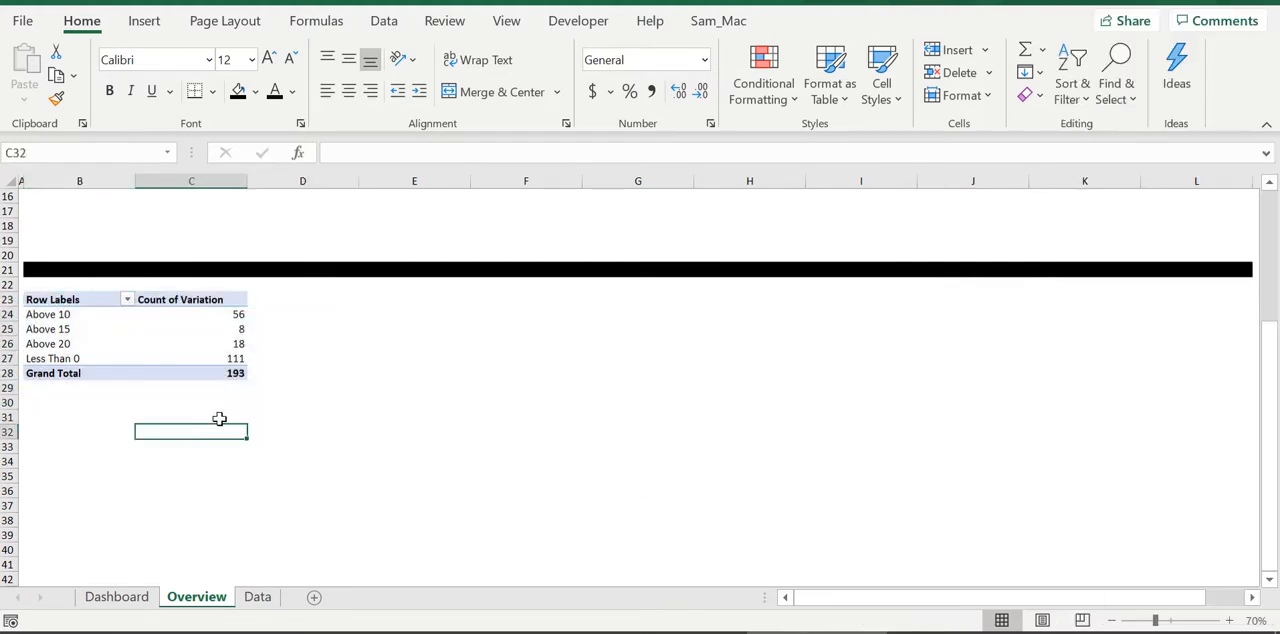
left_click_drag(231, 437, 82, 305)
left_click(212, 91)
left_click(212, 91)
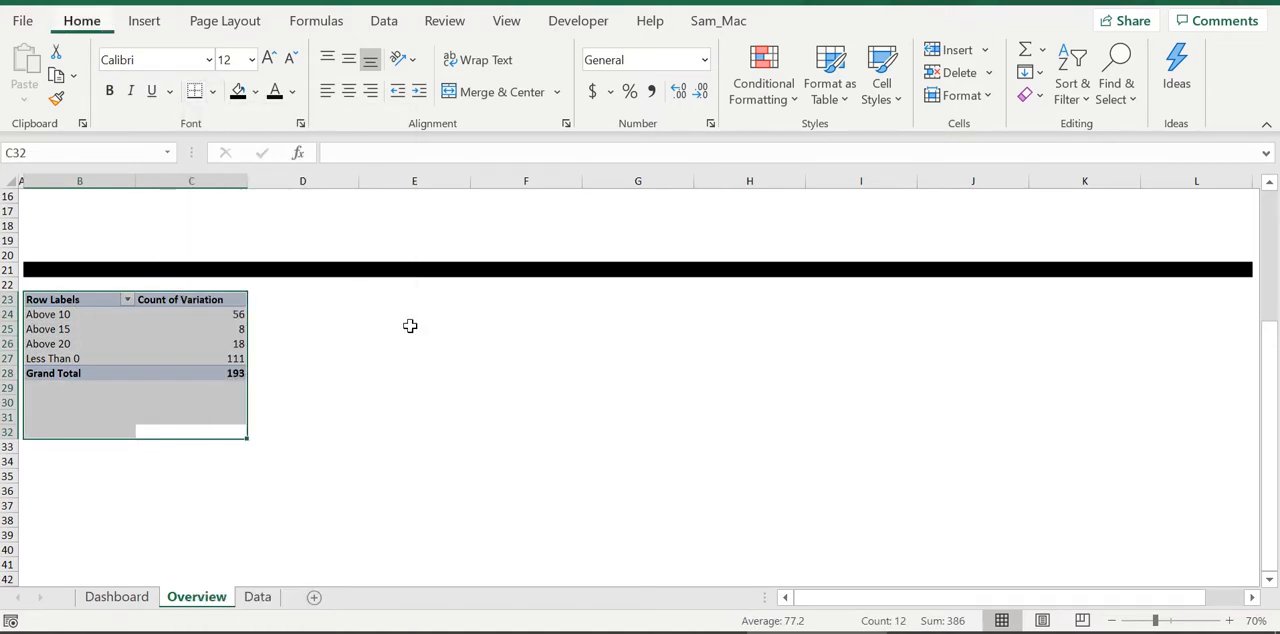
key("alt+h")
key("b")
key("a")
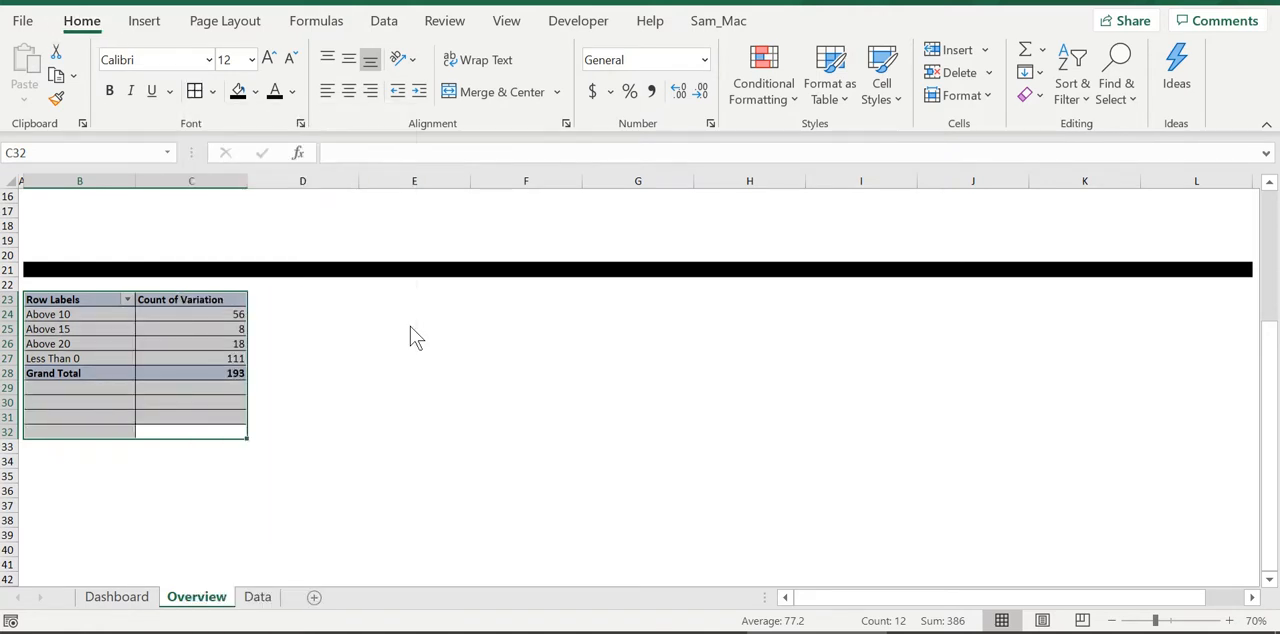
left_click(446, 431)
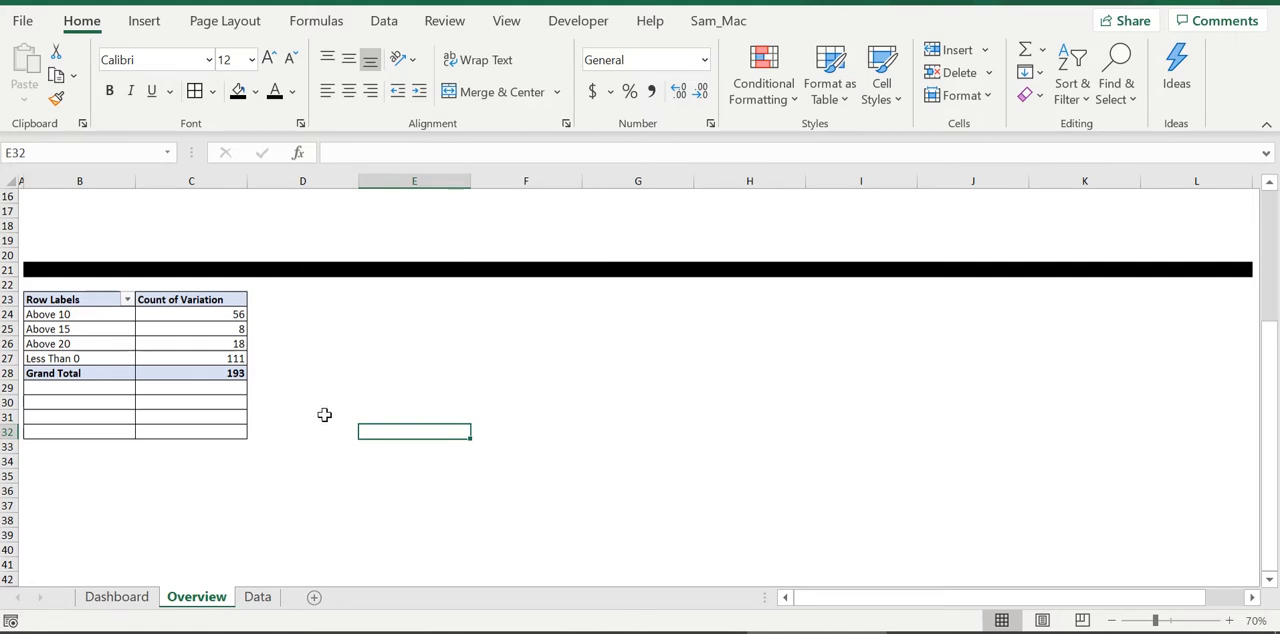
Check the layout against the Dashboard sheet and copy the bordered pivot table range B23:C32 on Overview to B34
left_click(145, 599)
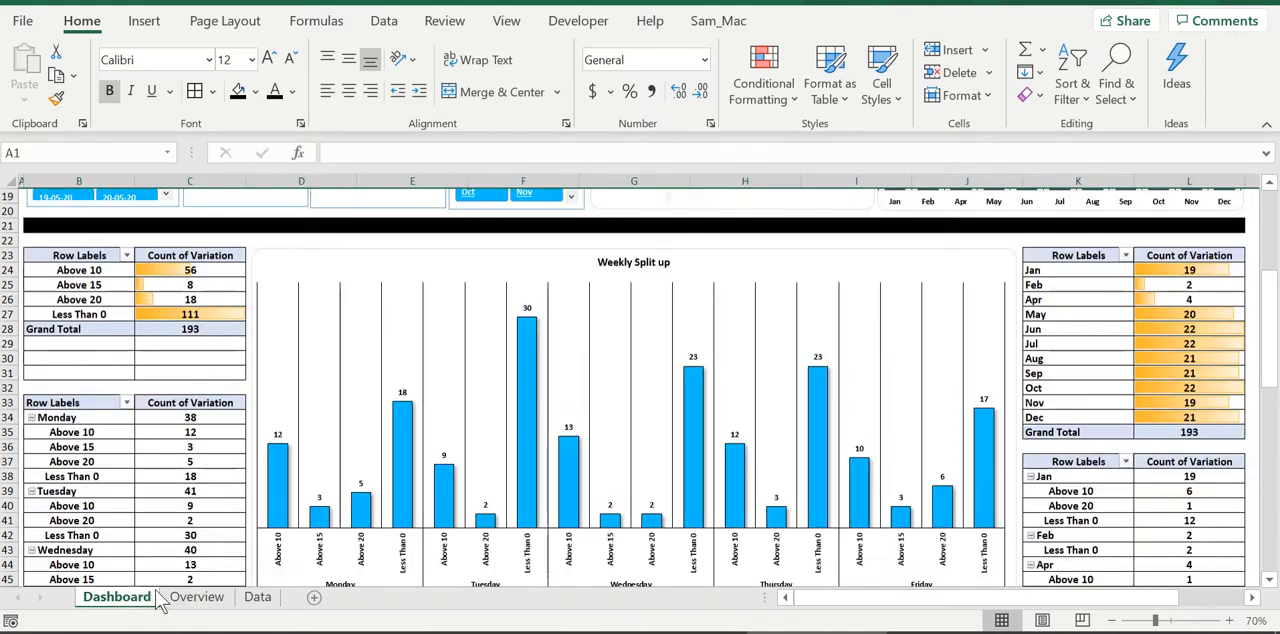
left_click(196, 597)
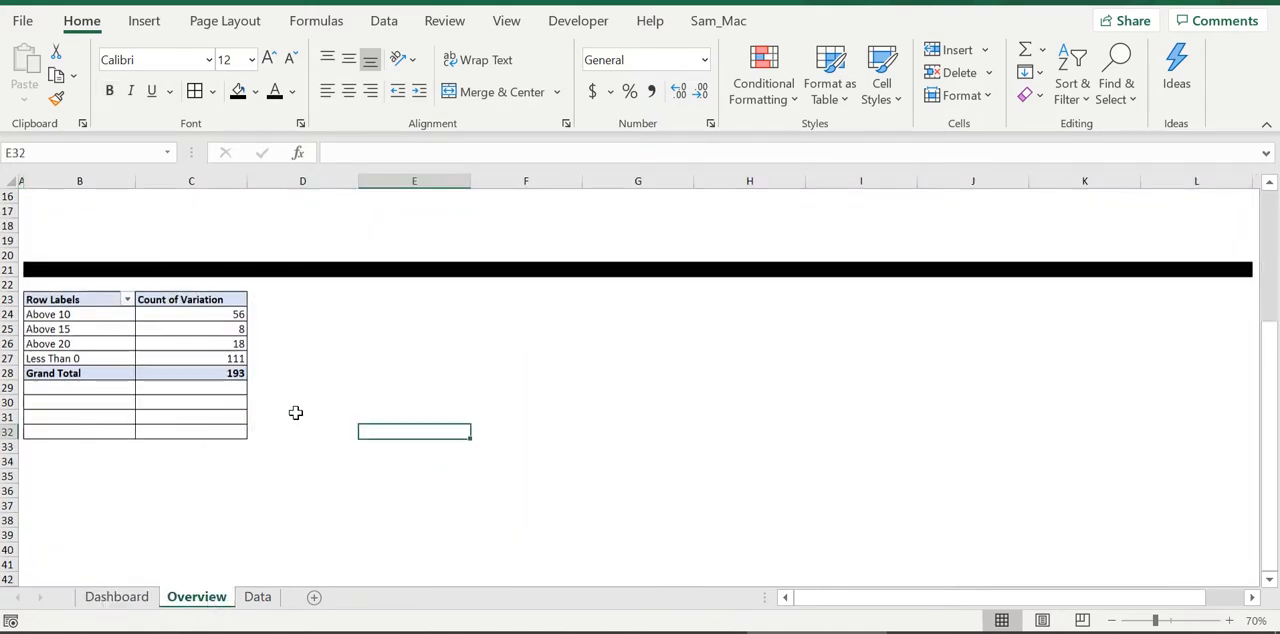
scroll(350, 382, "up", 5)
scroll(174, 477, "down", 3)
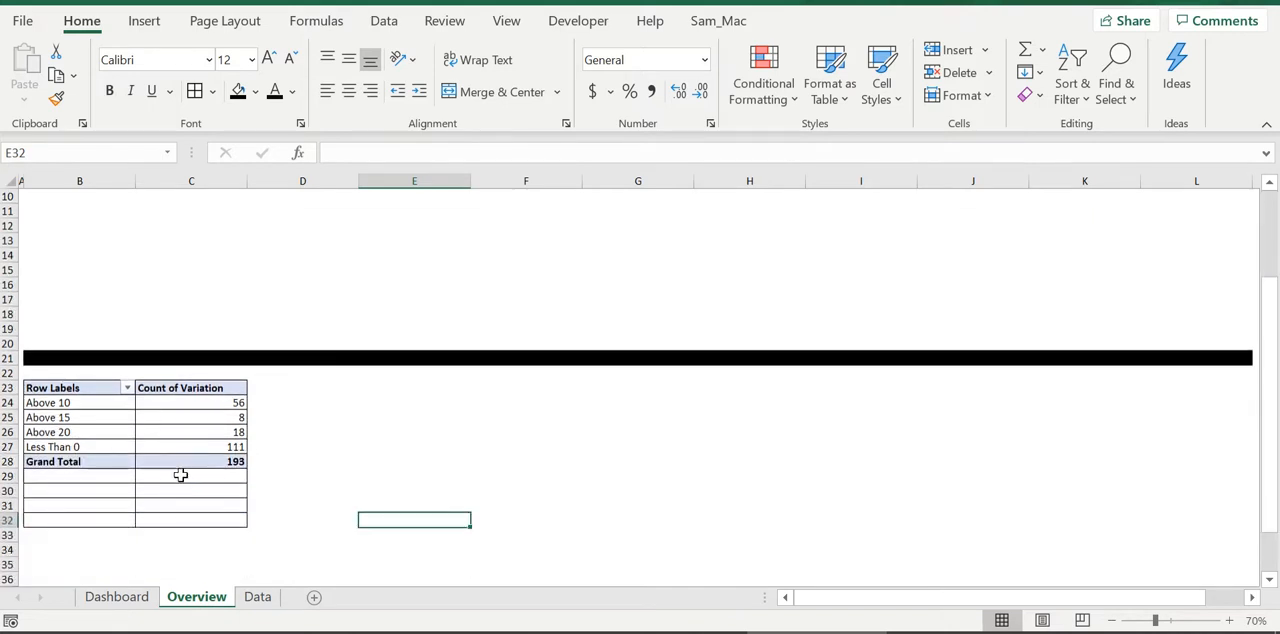
left_click_drag(233, 520, 46, 388)
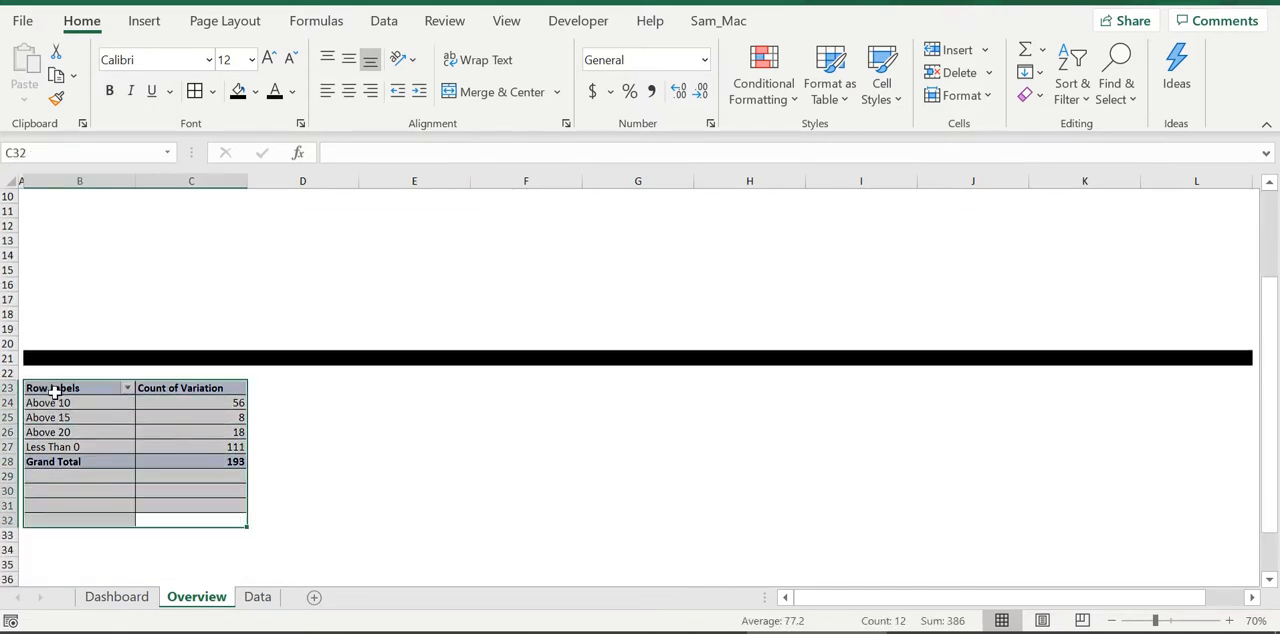
key("ctrl+c")
left_click(60, 550)
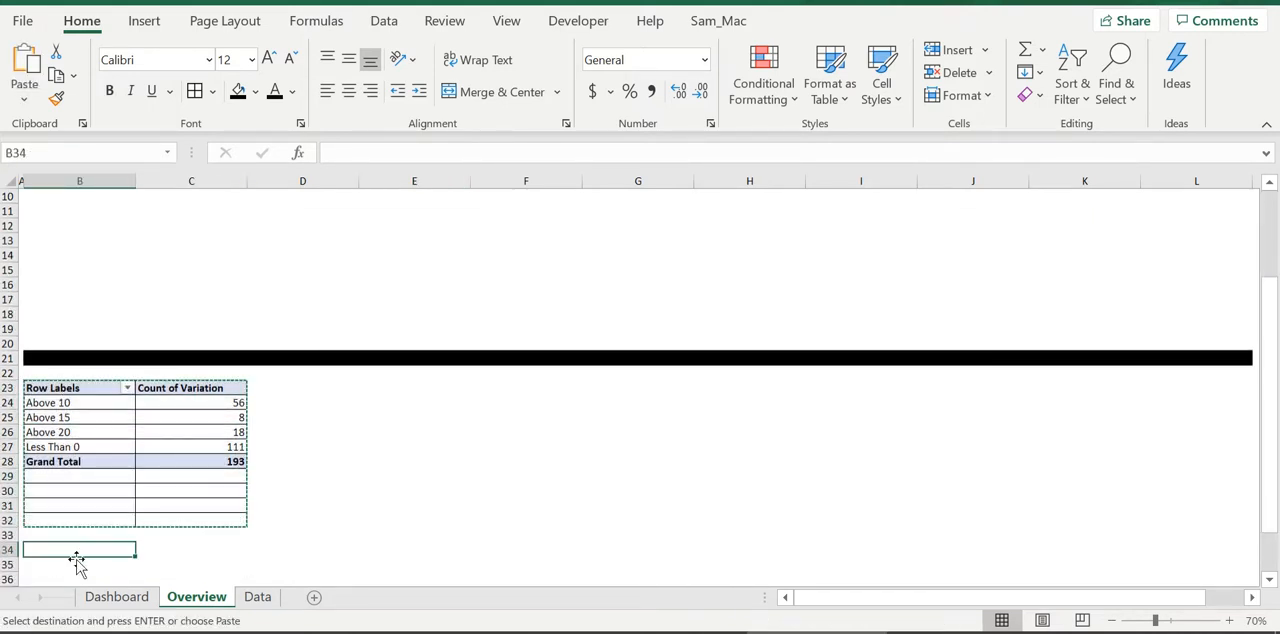
key("ctrl+v")
scroll(260, 477, "down", 4)
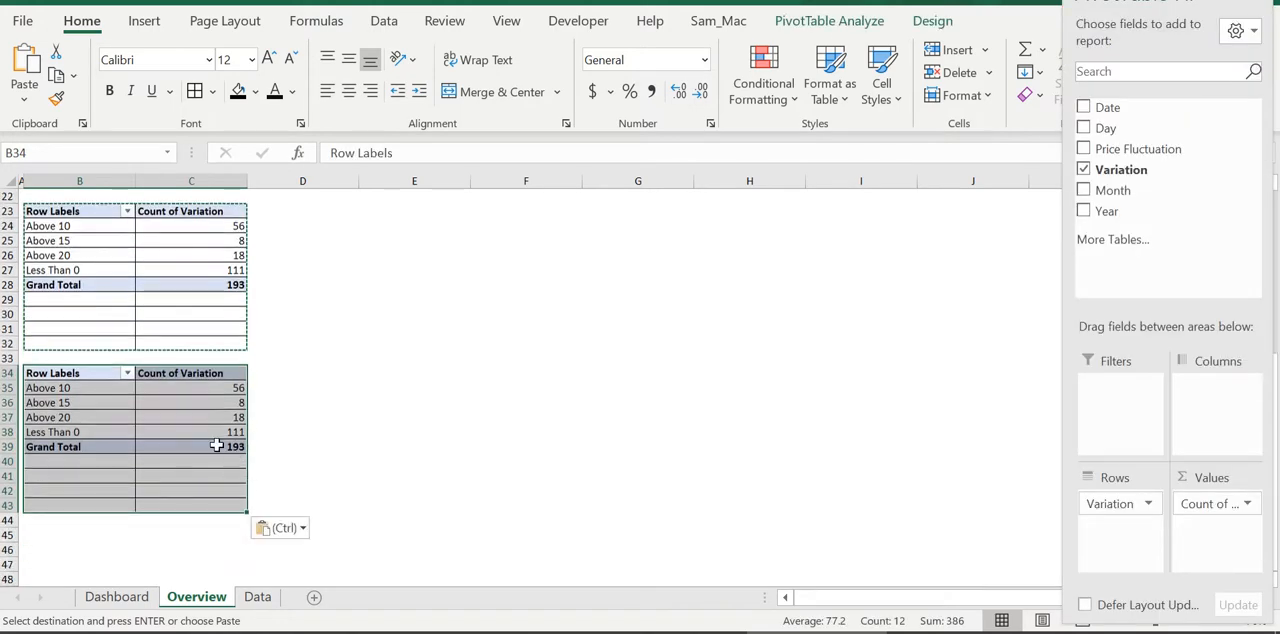
Following the weekday table on the Dashboard sheet, add Day above Variation in the rows of the PivotTable at B34
left_click(116, 596)
scroll(157, 470, "down", 2)
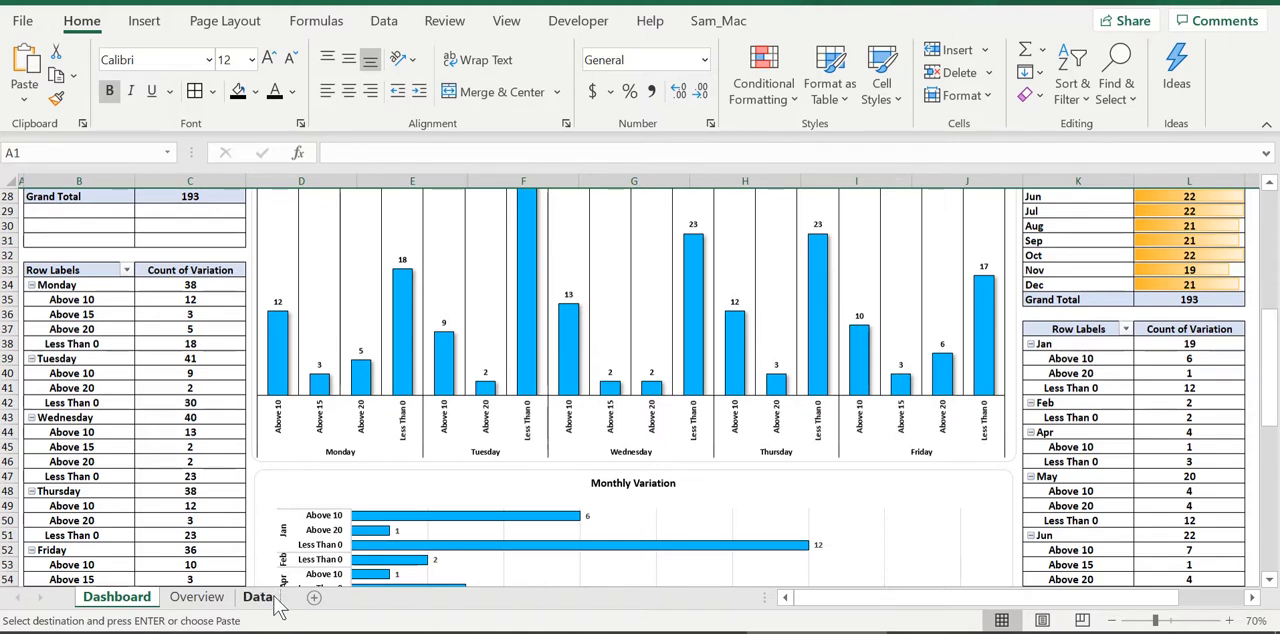
left_click(196, 597)
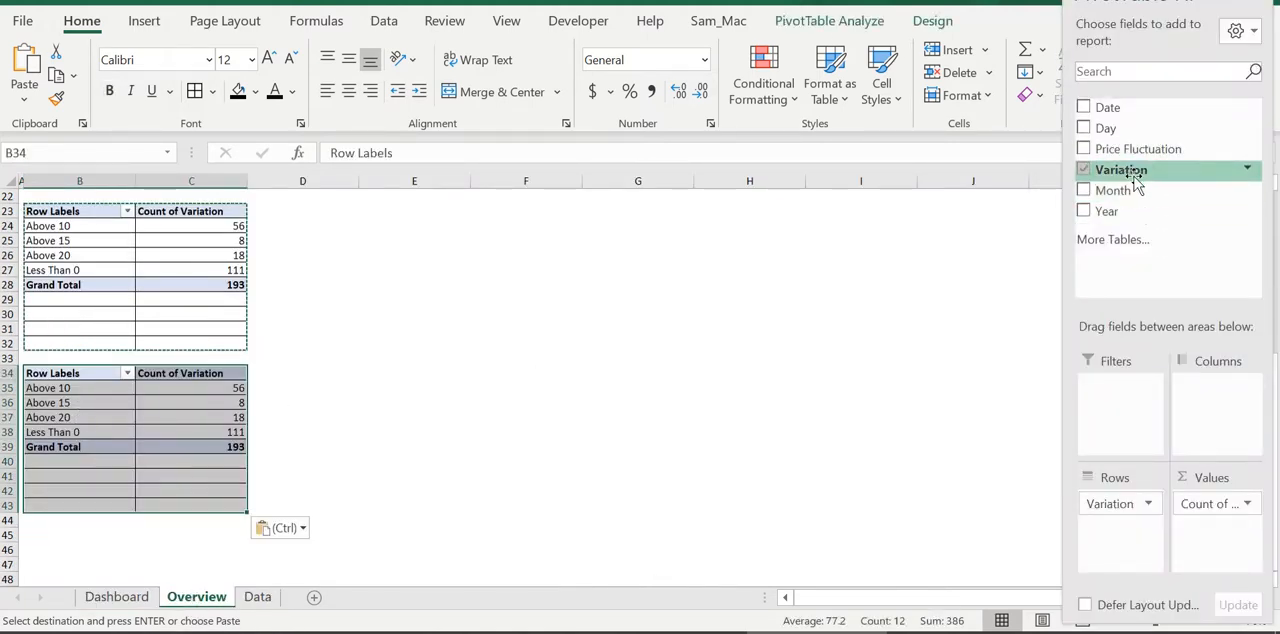
left_click_drag(1113, 134, 1113, 507)
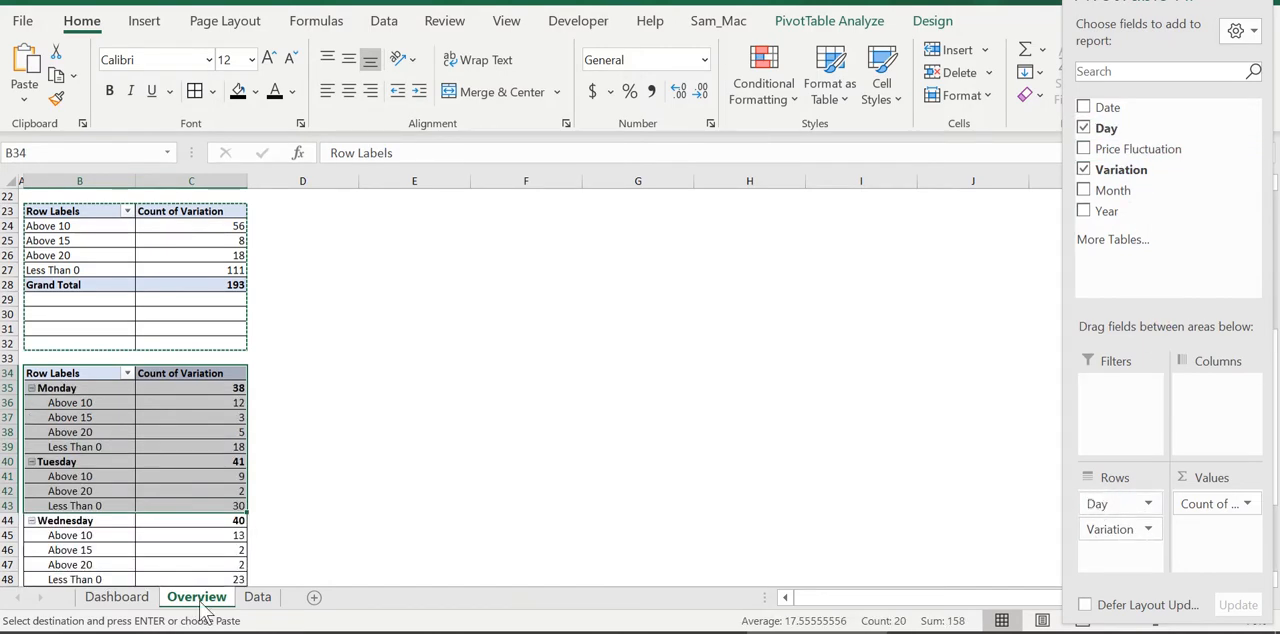
scroll(185, 440, "down", 6)
scroll(185, 446, "up", 12)
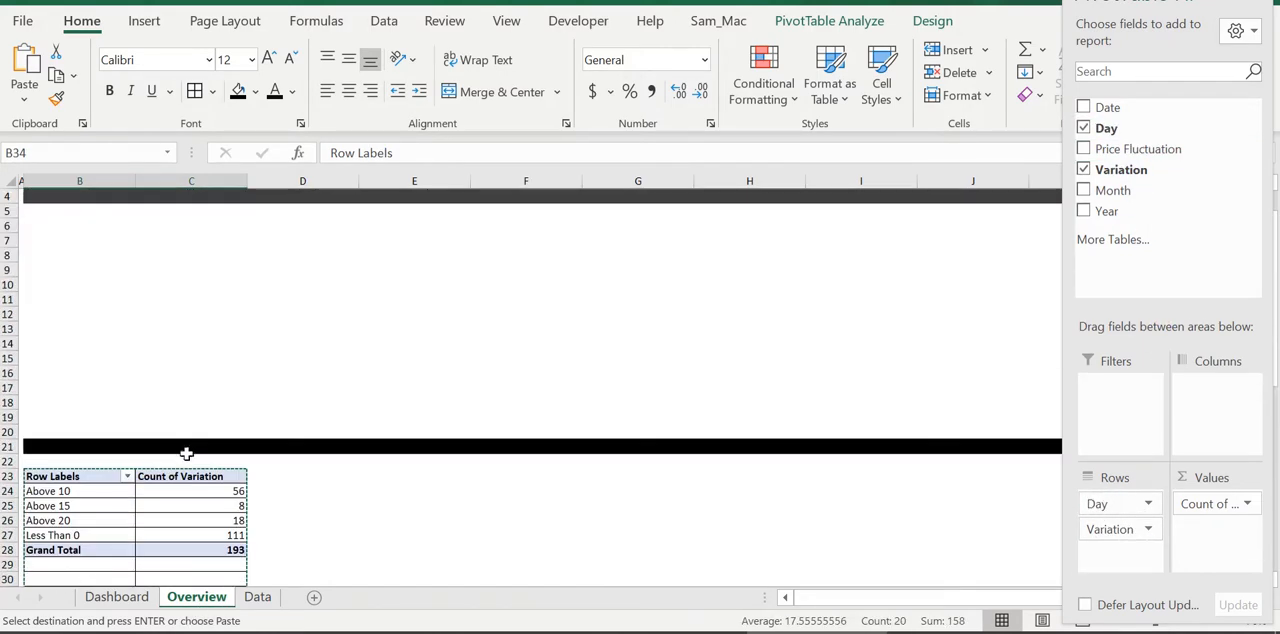
Check where the monthly table sits on the Dashboard sheet and paste the copied variation pivot table at K23 on Overview
left_click(117, 597)
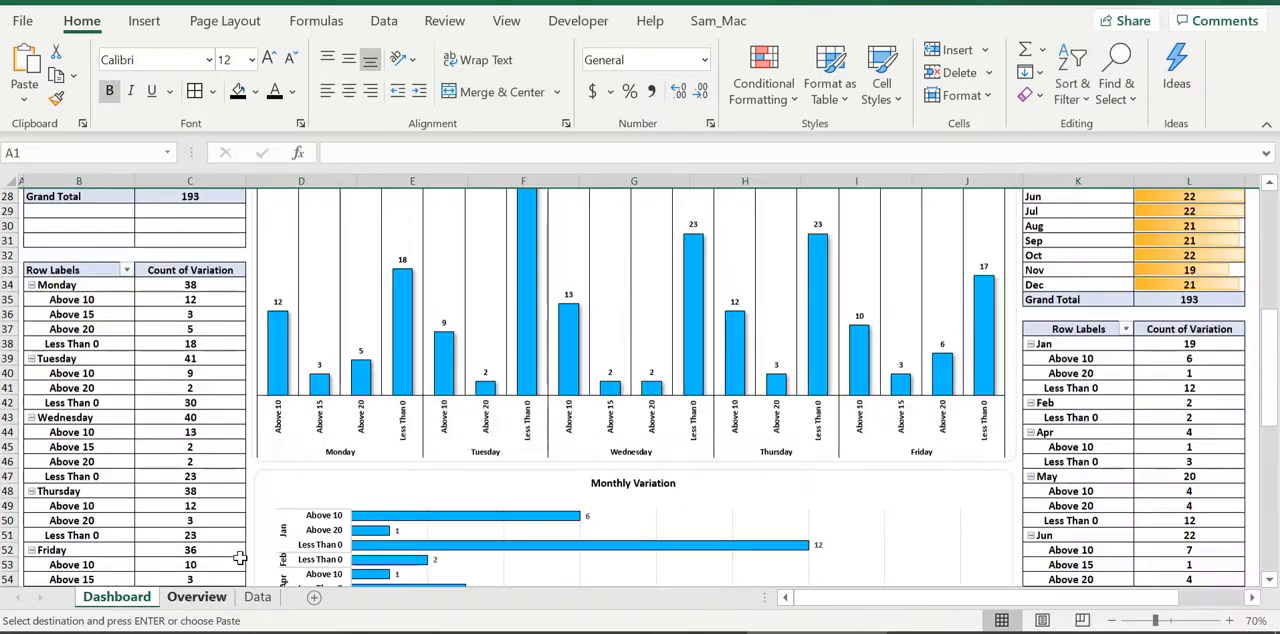
scroll(1100, 310, "up", 6)
scroll(1099, 393, "down", 2)
scroll(1099, 393, "down", 3)
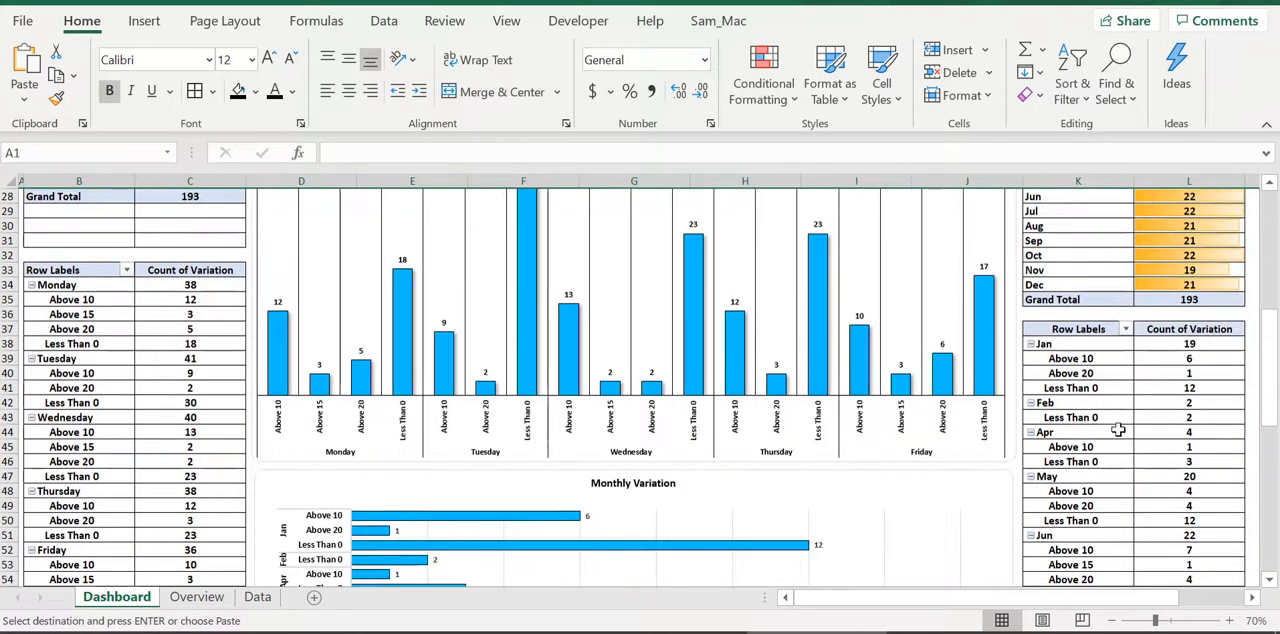
scroll(976, 390, "up", 3)
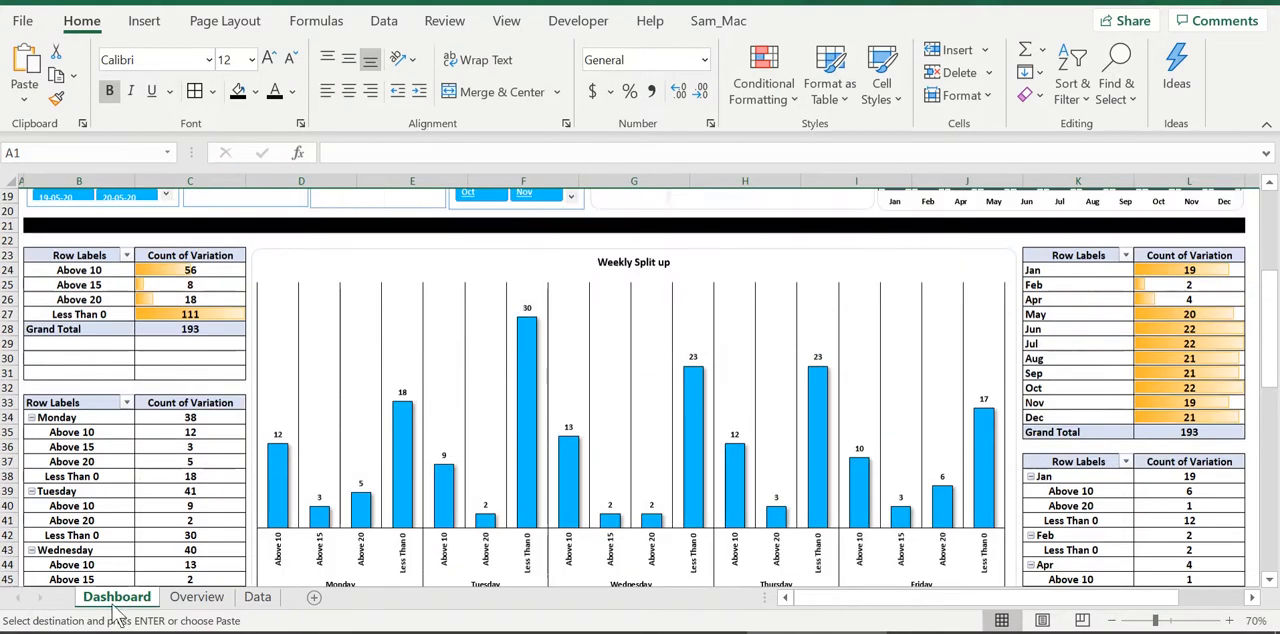
left_click(200, 597)
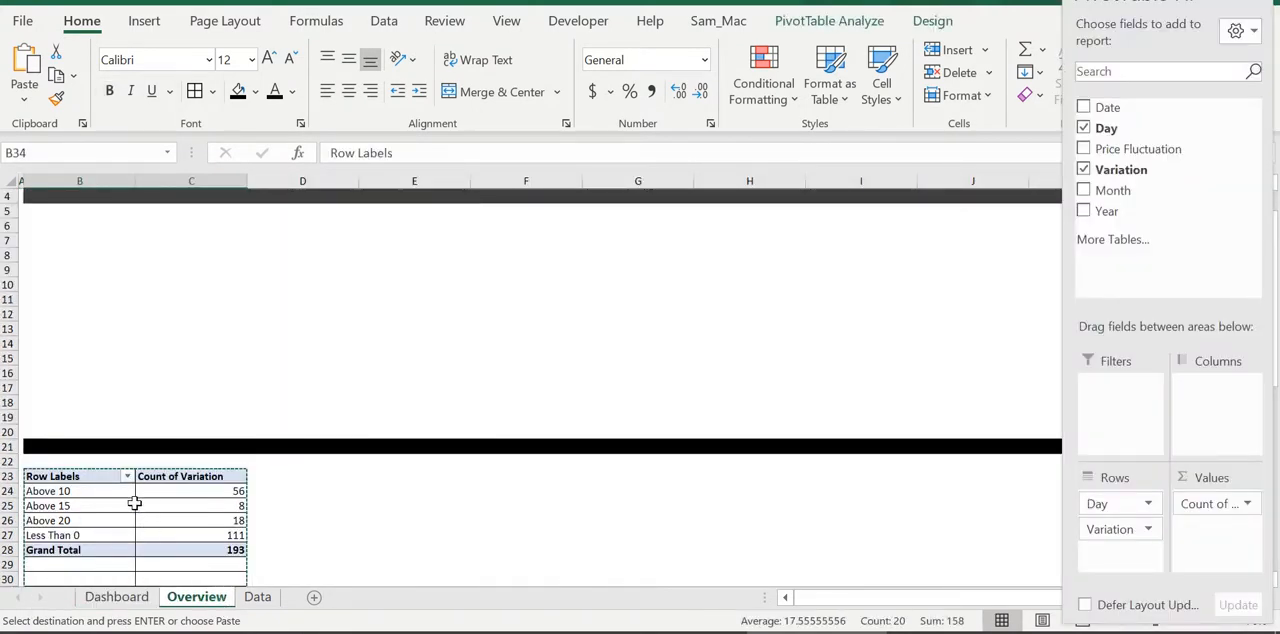
scroll(359, 460, "down", 3)
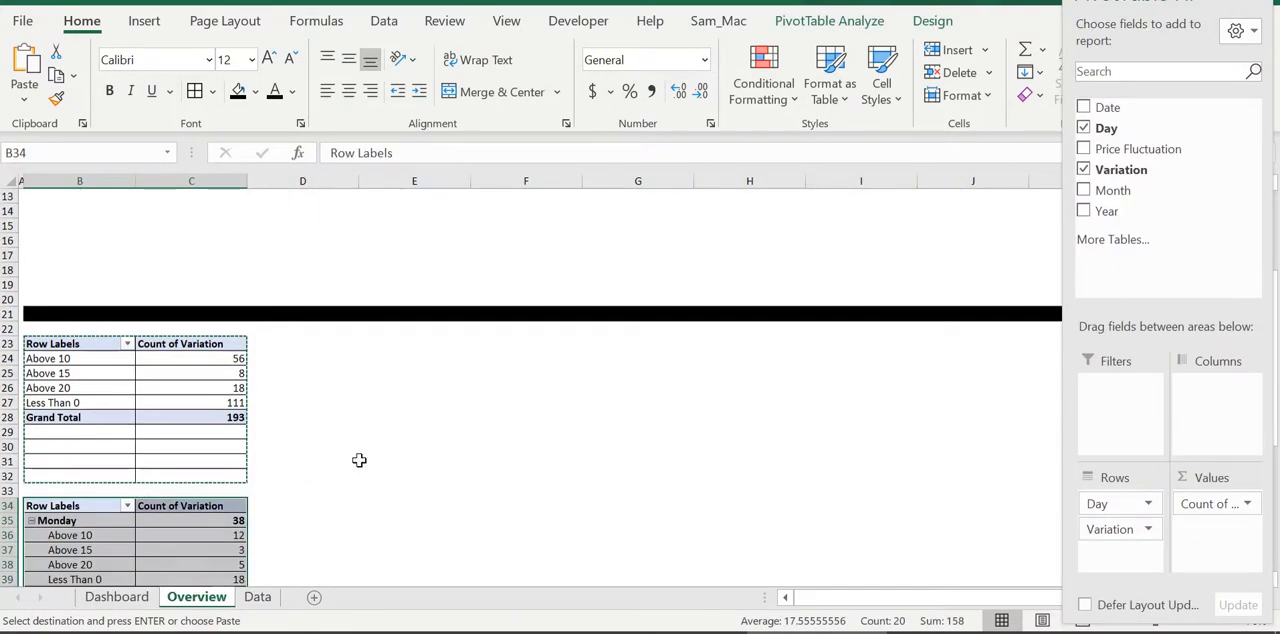
left_click(1261, 6)
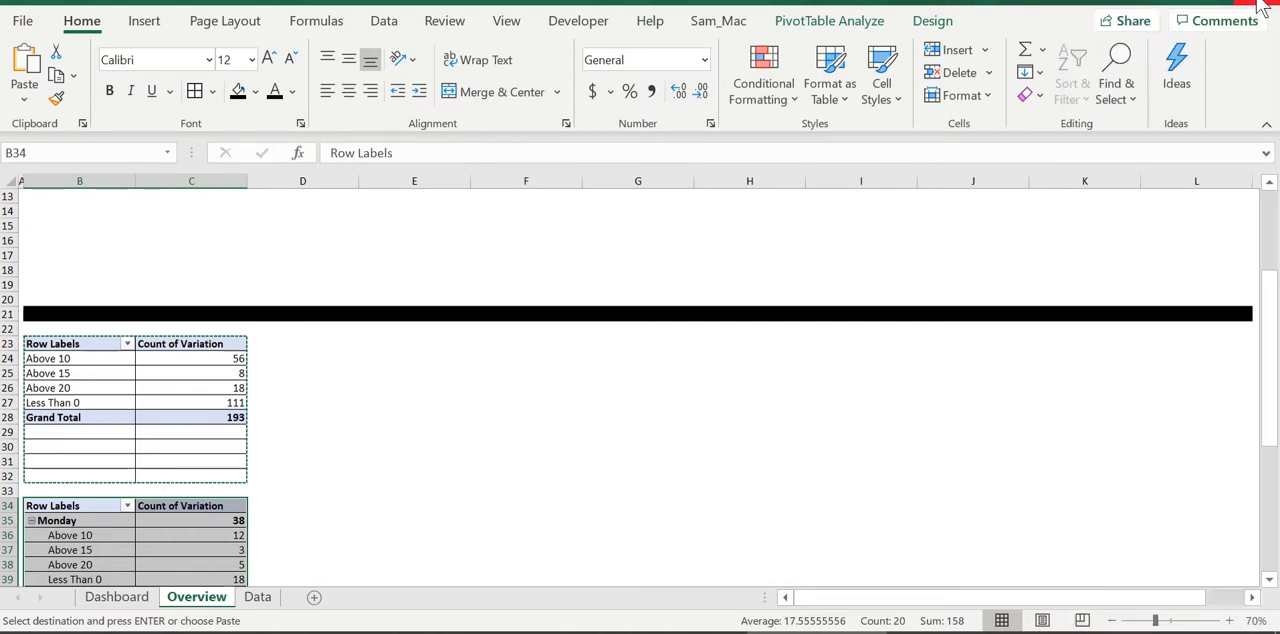
left_click(1091, 346)
key("ctrl+v")
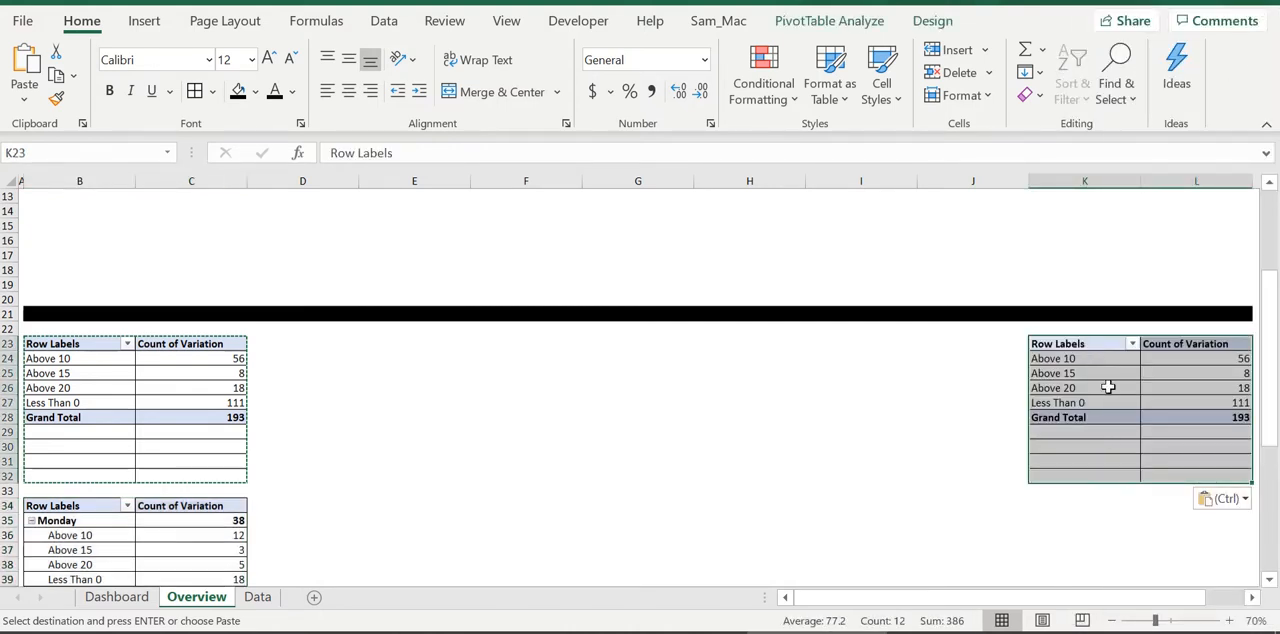
In the PivotTable at K23 on Overview, replace Variation with Month in the rows, keeping the count of Variation as values
right_click(1108, 387)
key("Escape")
right_click(1105, 378)
key("Escape")
left_click(1080, 401)
right_click(1085, 375)
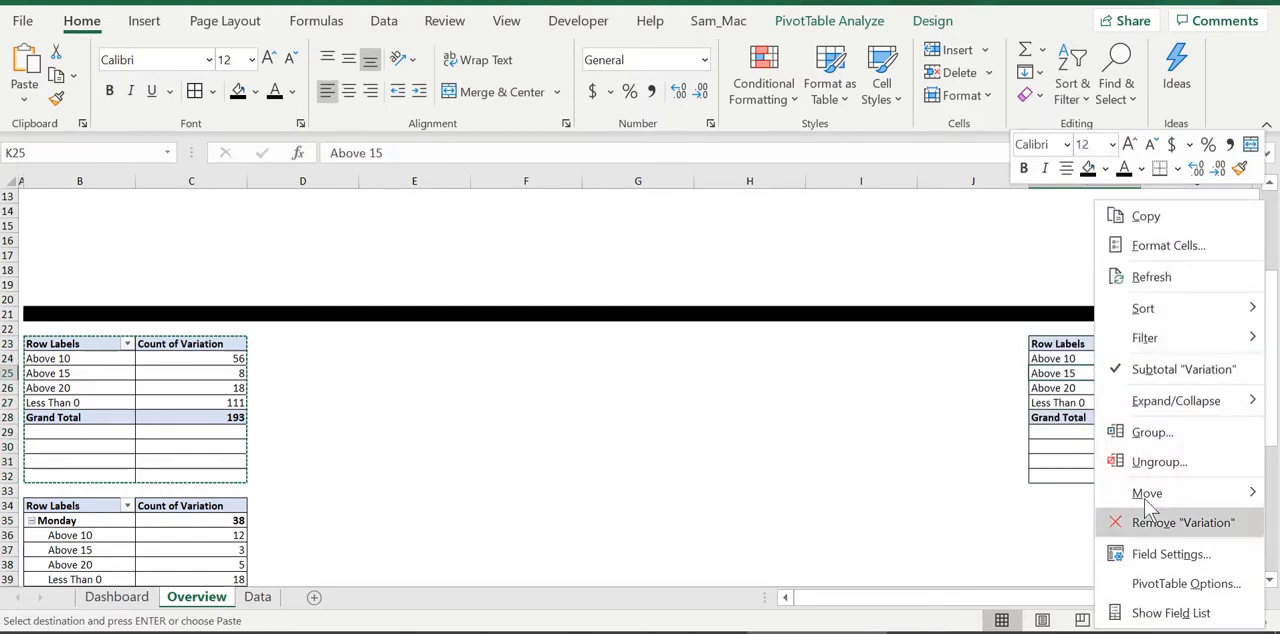
left_click(1170, 613)
left_click_drag(1127, 515, 963, 531)
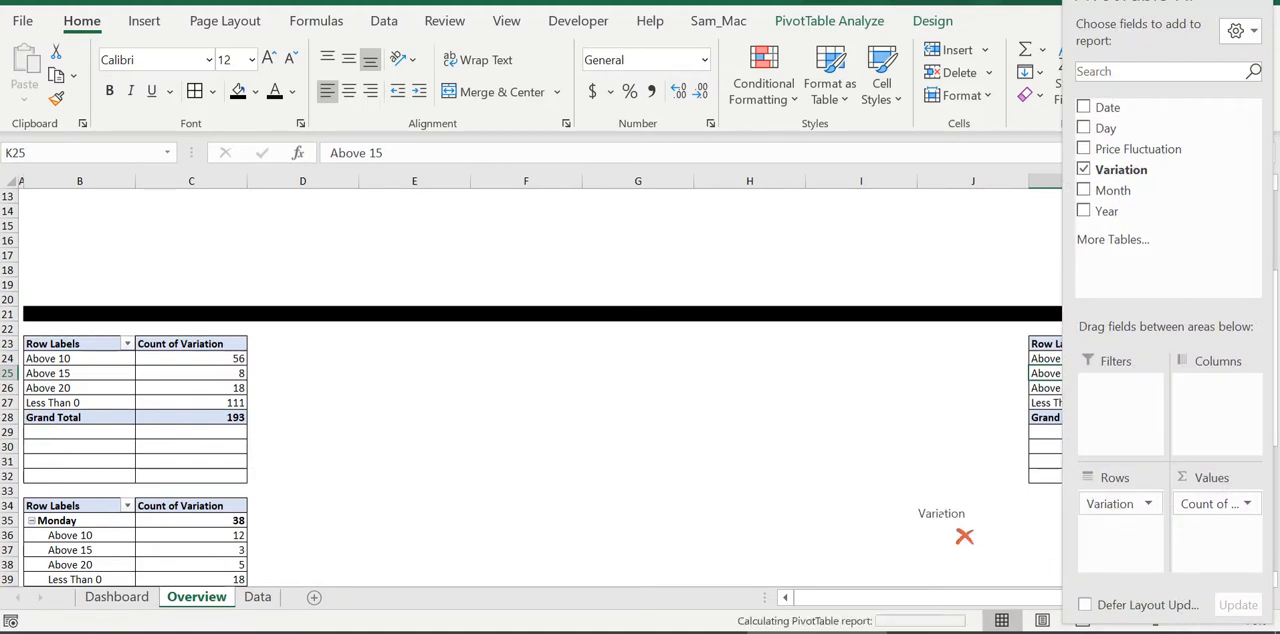
left_click_drag(1112, 190, 1142, 530)
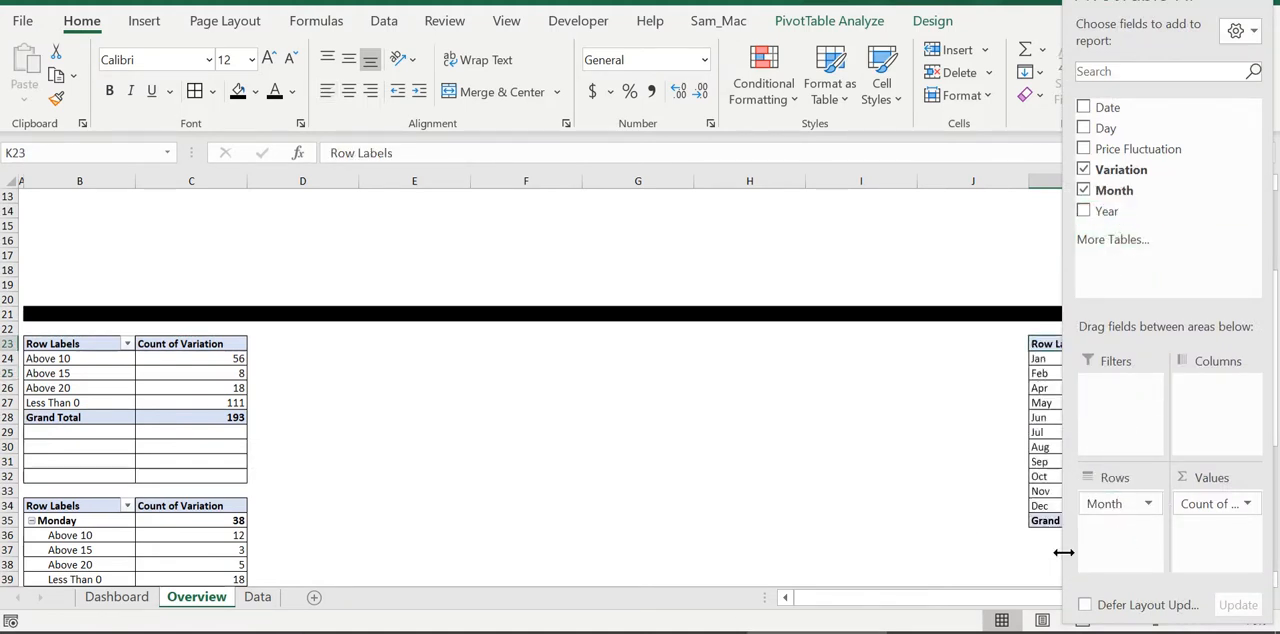
left_click_drag(957, 598, 1058, 598)
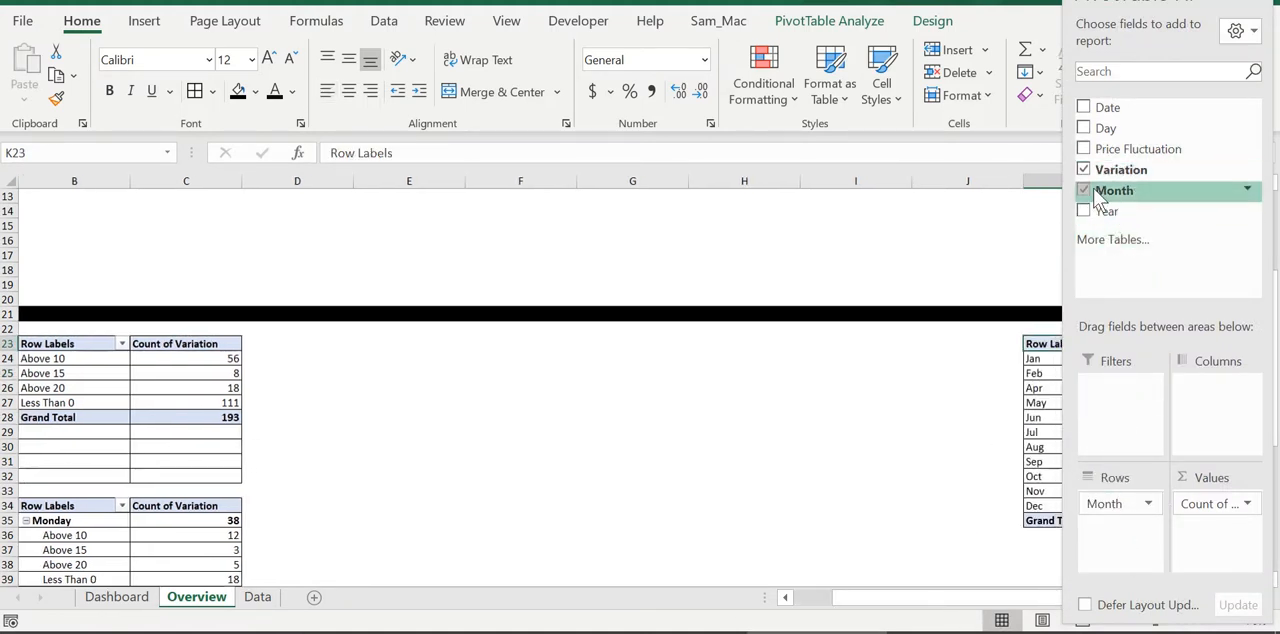
Copy the monthly pivot table K23:L35 and paste it below at K37
left_click(892, 487)
scroll(900, 465, "down", 5)
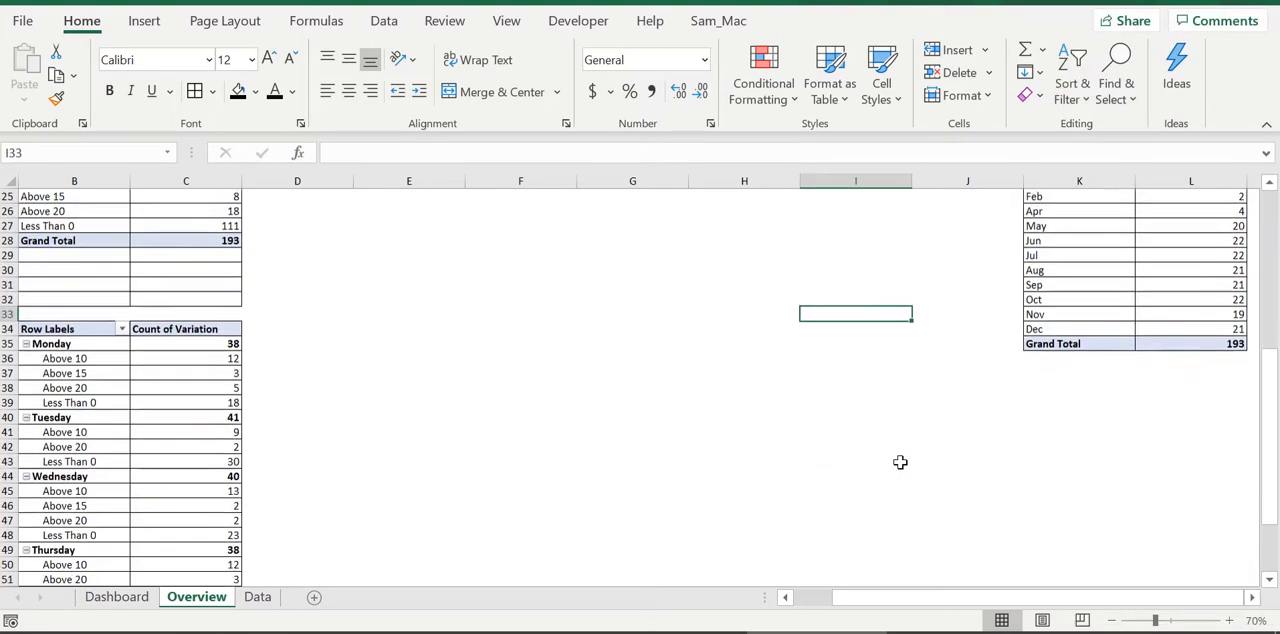
scroll(1080, 345, "up", 3)
left_click_drag(1076, 255, 1177, 437)
key("ctrl+c")
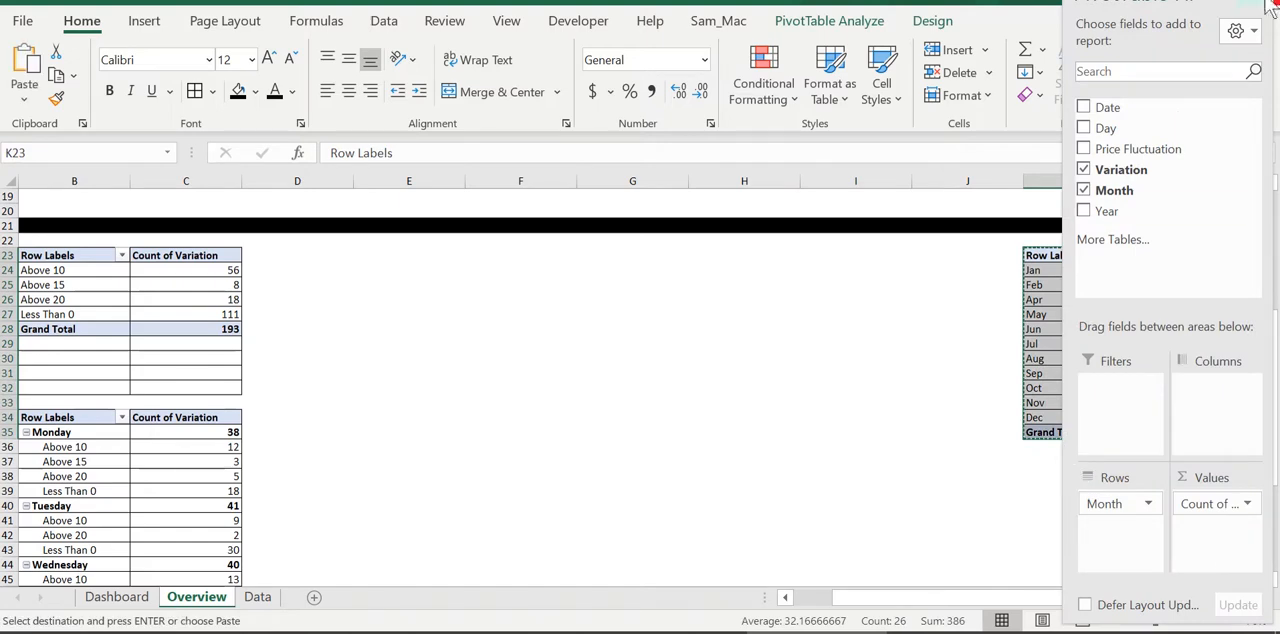
left_click(1035, 467)
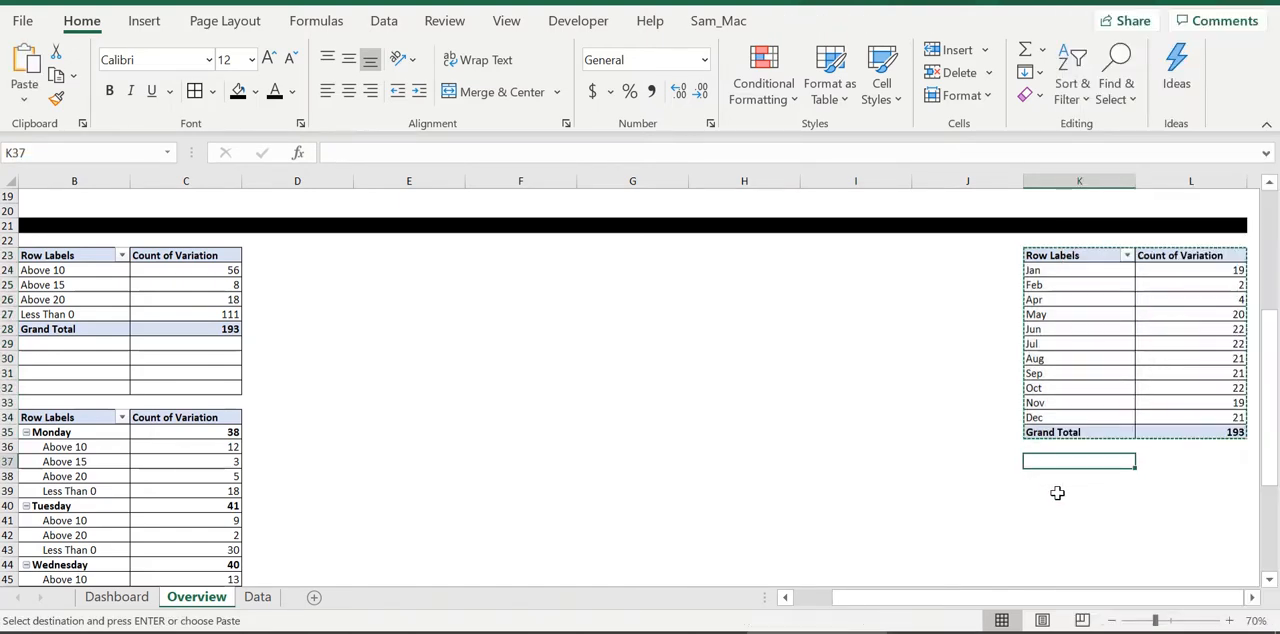
key("ctrl+v")
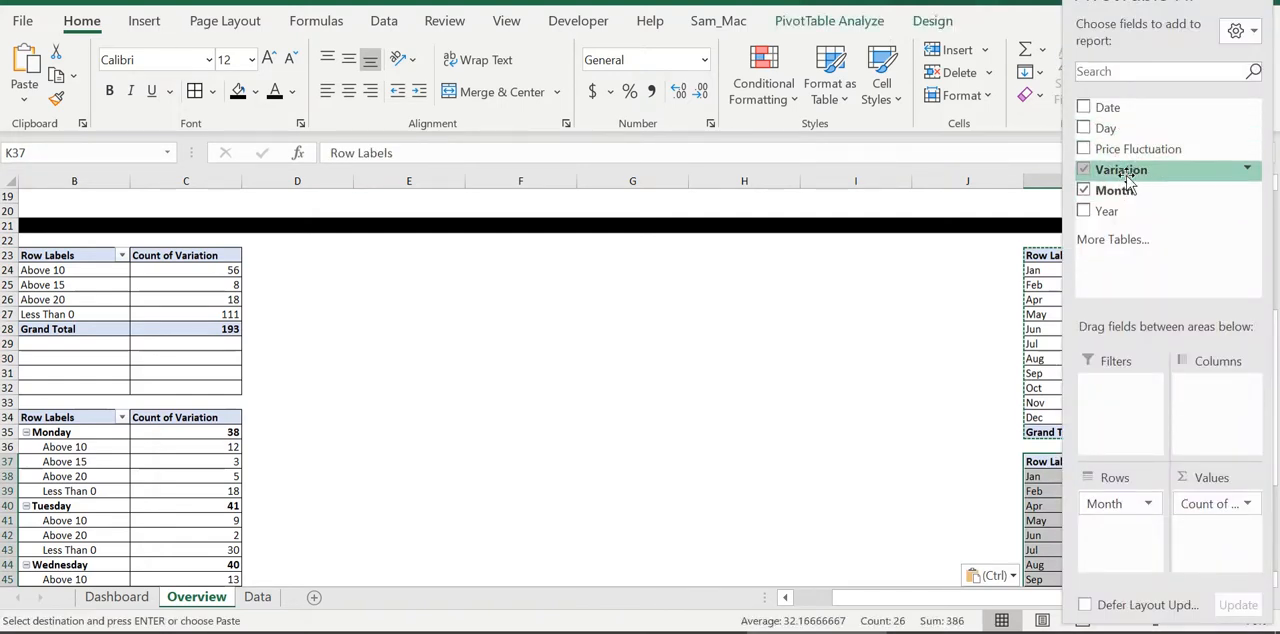
Add Variation below Month in the rows of the PivotTable at K37
left_click_drag(1133, 175, 1115, 528)
left_click(880, 432)
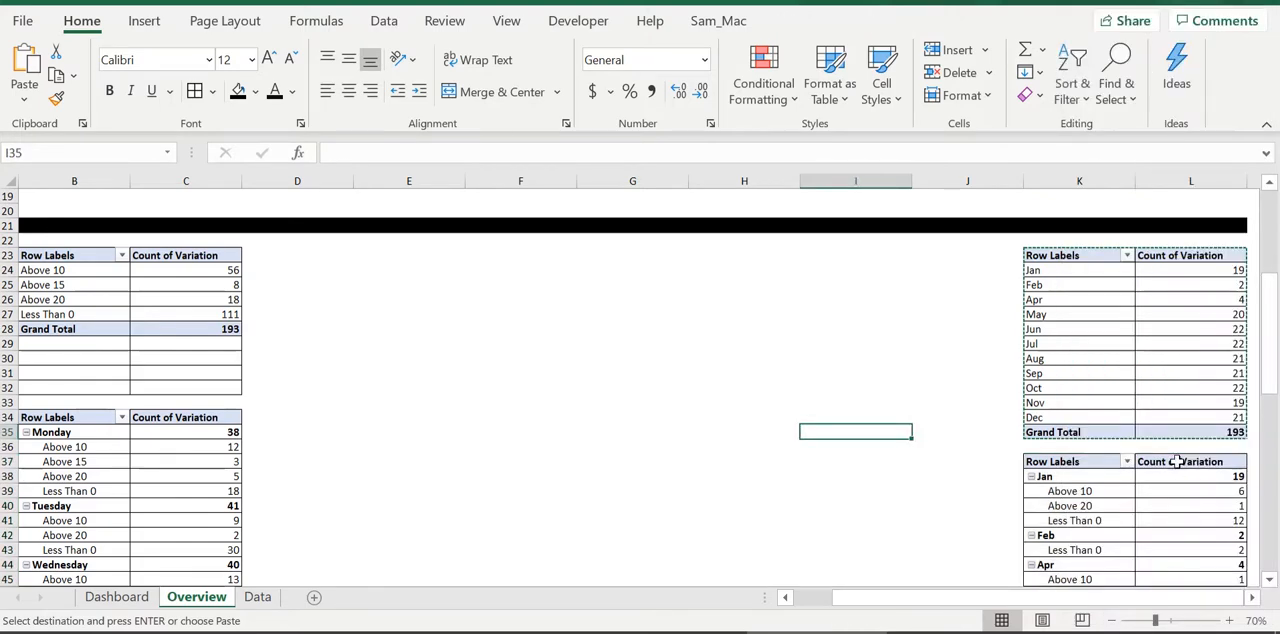
scroll(994, 400, "down", 15)
scroll(947, 395, "up", 14)
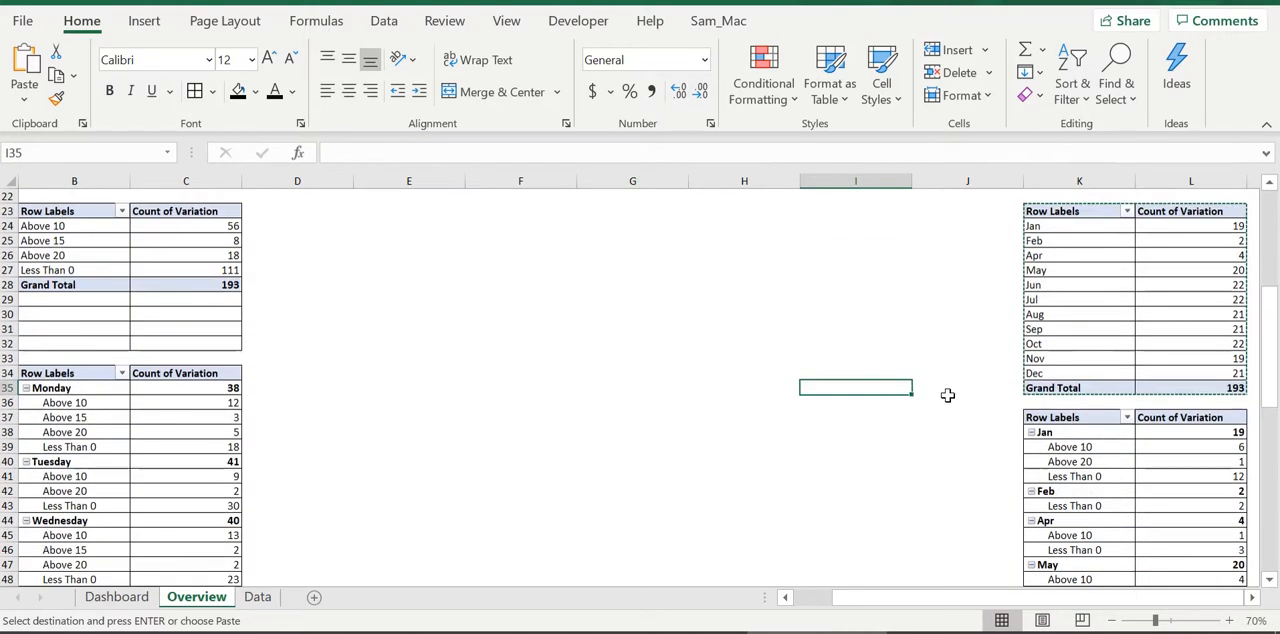
Compare the Overview sheet with the Dashboard sheet's tables, slicers and charts to see which elements are missing
scroll(947, 395, "up", 7)
left_click(147, 603)
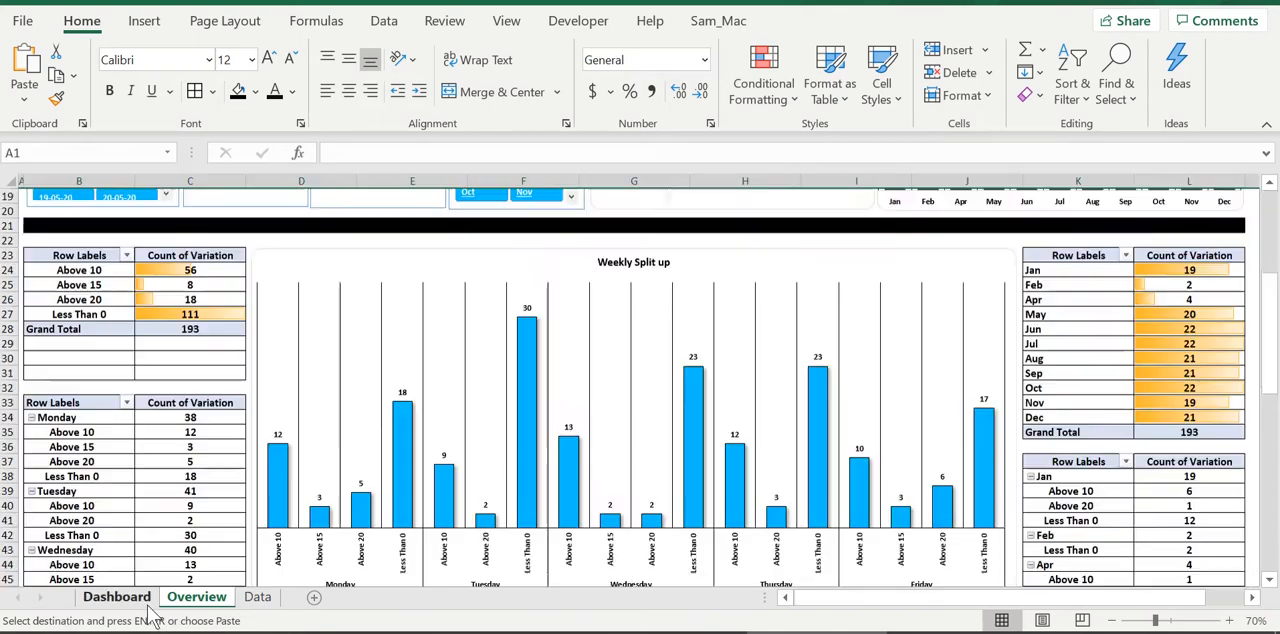
scroll(748, 380, "down", 15)
scroll(771, 408, "up", 17)
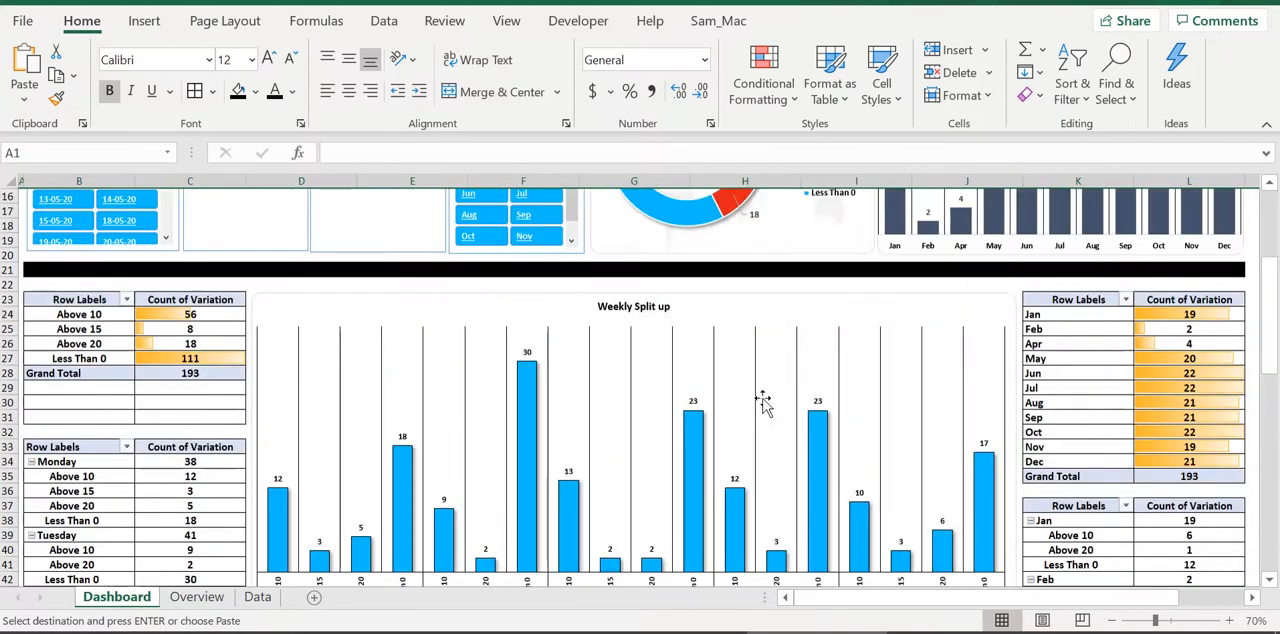
scroll(762, 400, "up", 5)
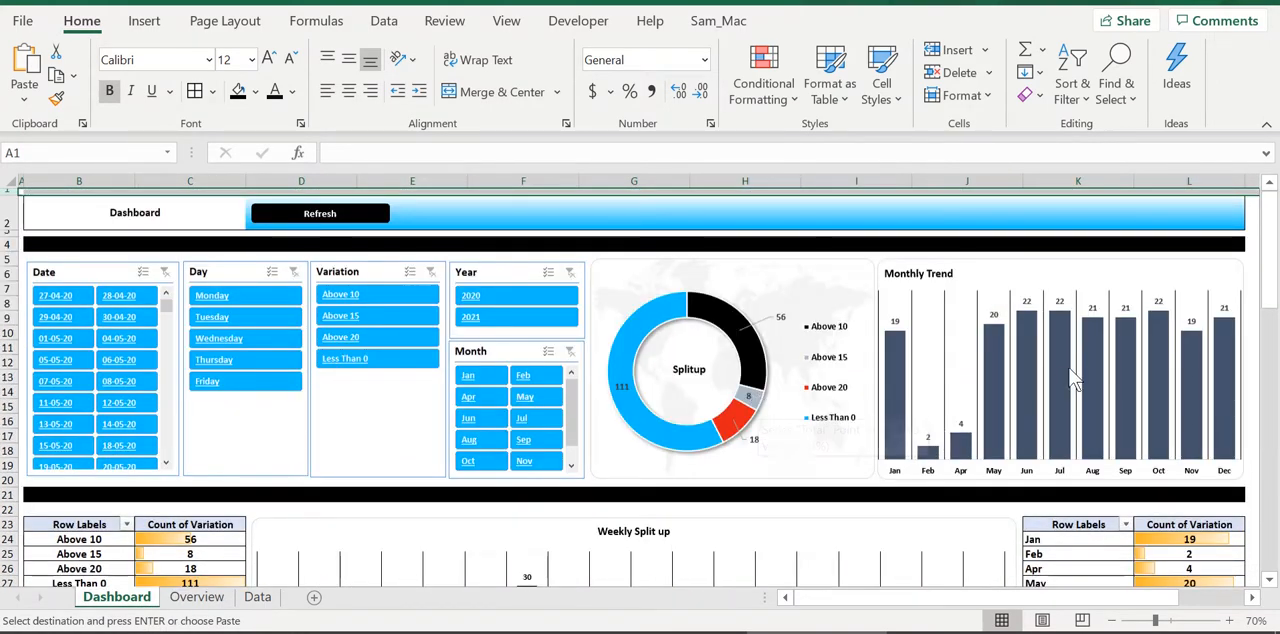
left_click(197, 597)
scroll(384, 482, "down", 3)
scroll(374, 486, "up", 3)
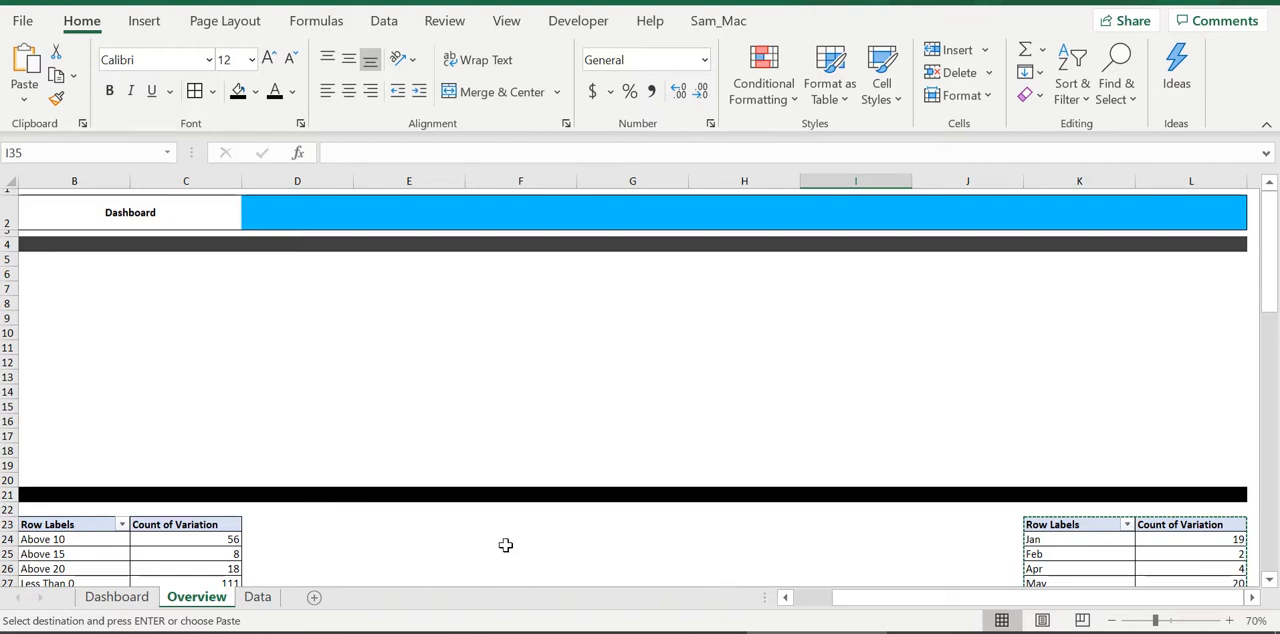
Start a chart from the variation pivot table at B23 and preview the line, pie, bar, area, map, stock and surface types
left_click(179, 553)
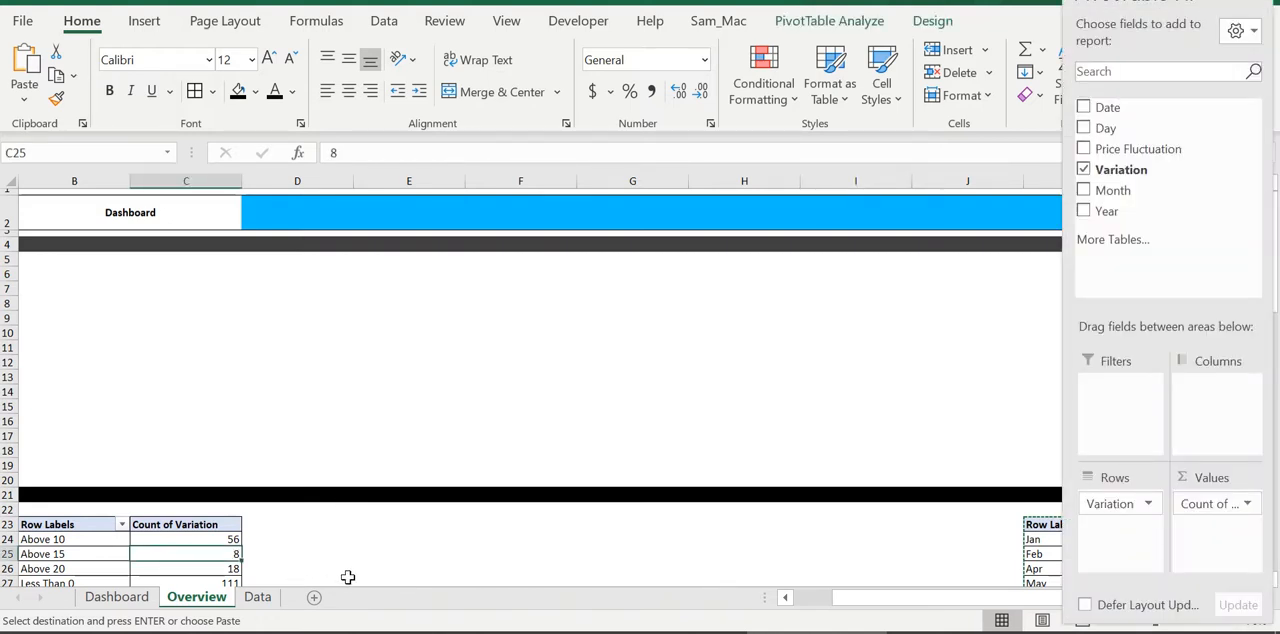
key("alt+n")
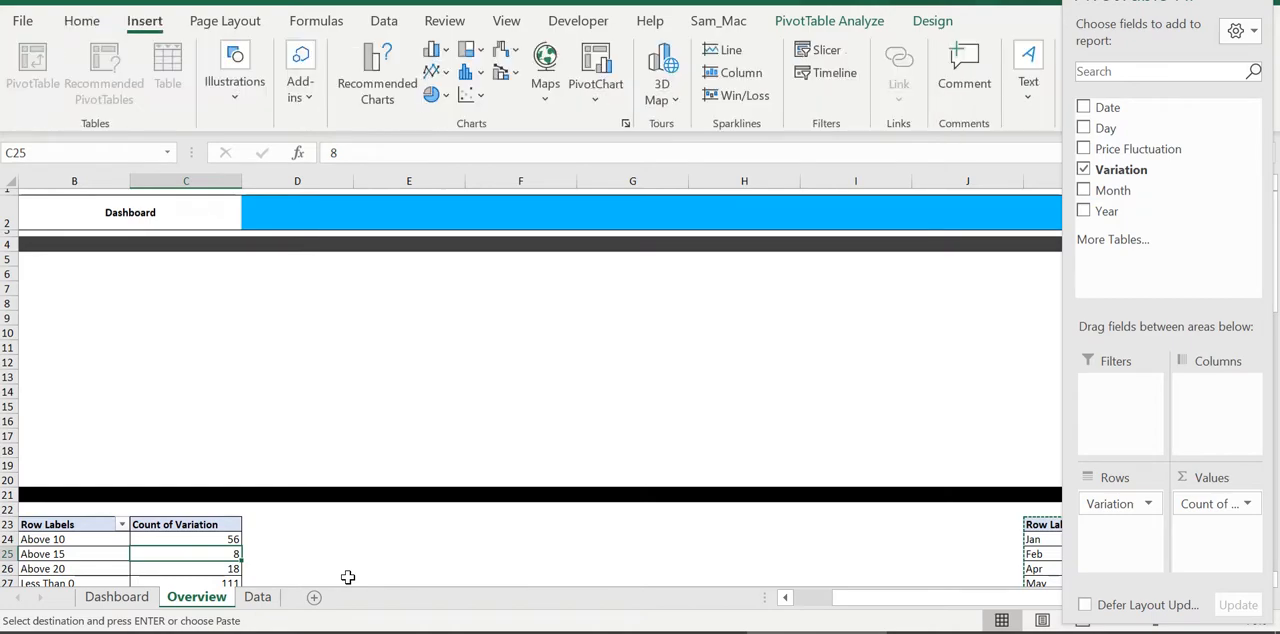
key("r")
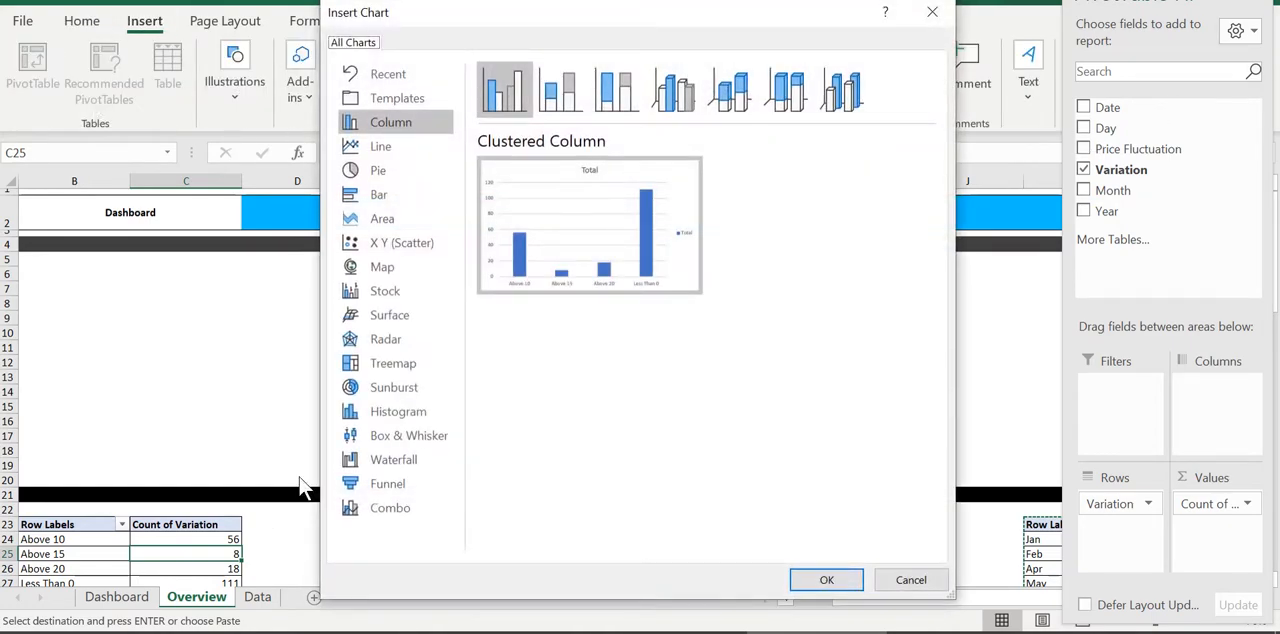
key("Escape")
left_click(357, 70)
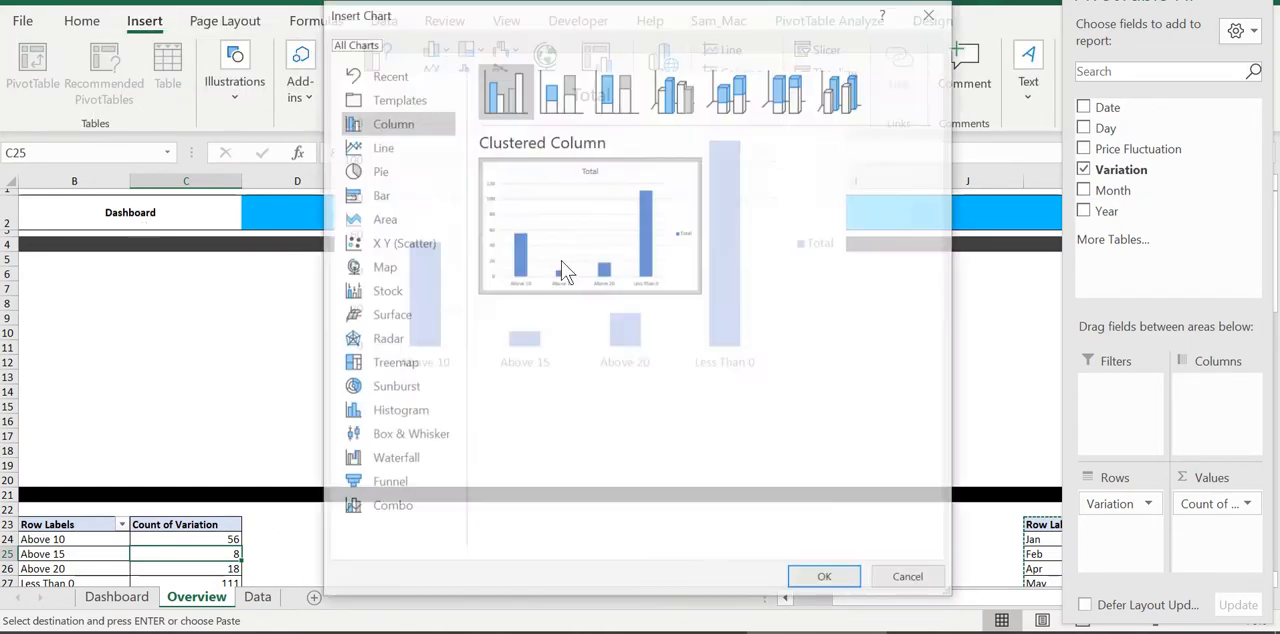
left_click(378, 147)
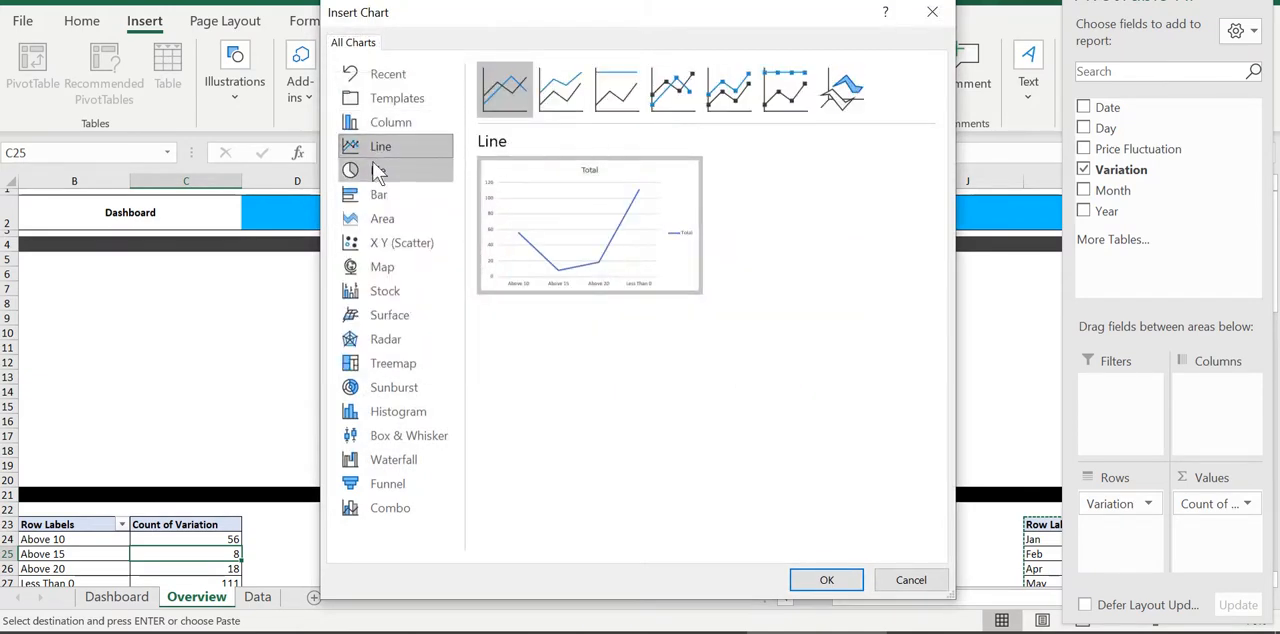
left_click(378, 171)
left_click(380, 195)
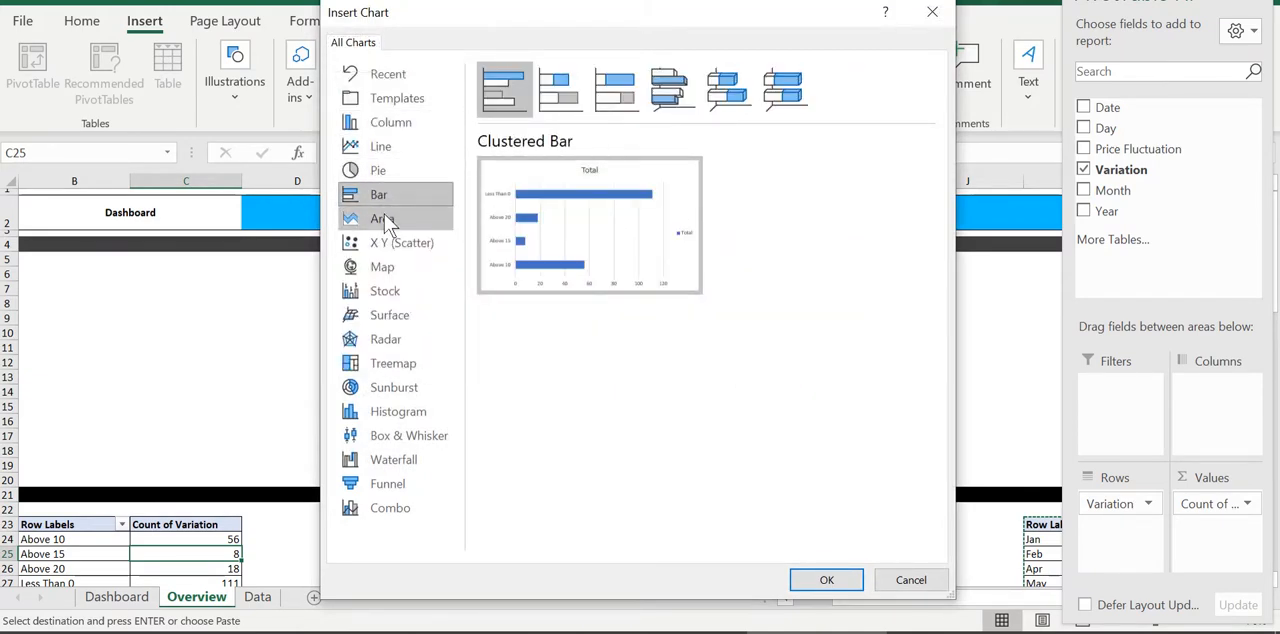
left_click(383, 220)
left_click(382, 267)
left_click(390, 292)
left_click(398, 316)
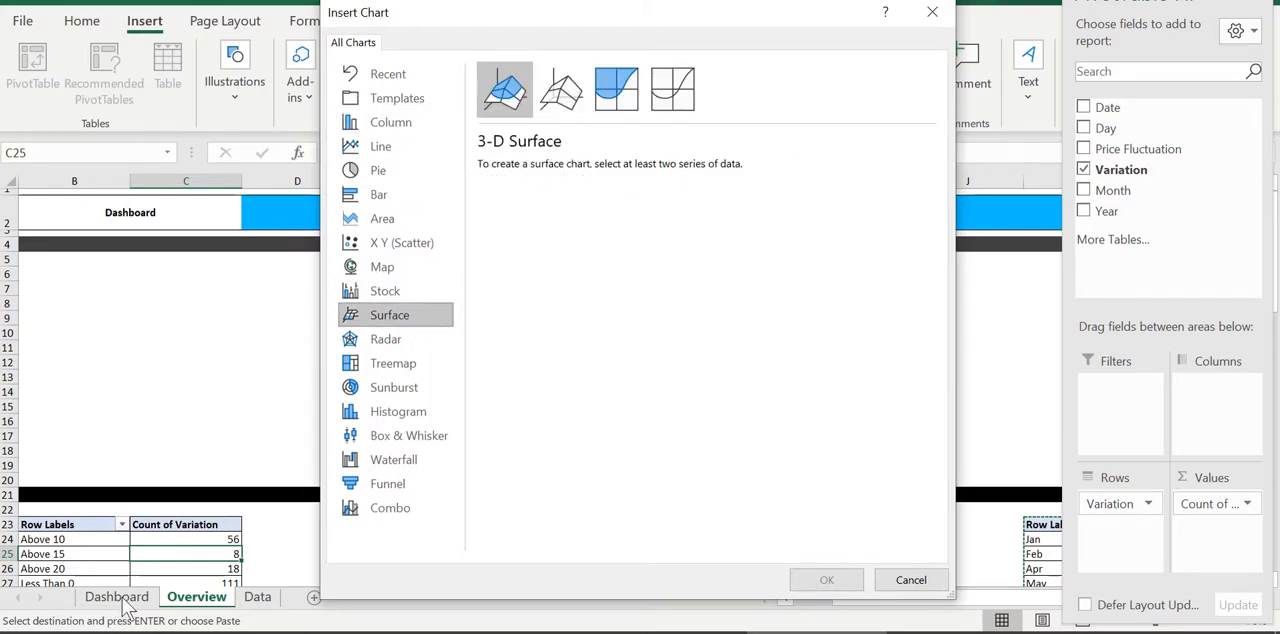
Insert the doughnut chart template with the world-map background and place it between the two dark bars, across columns F to I
left_click(397, 98)
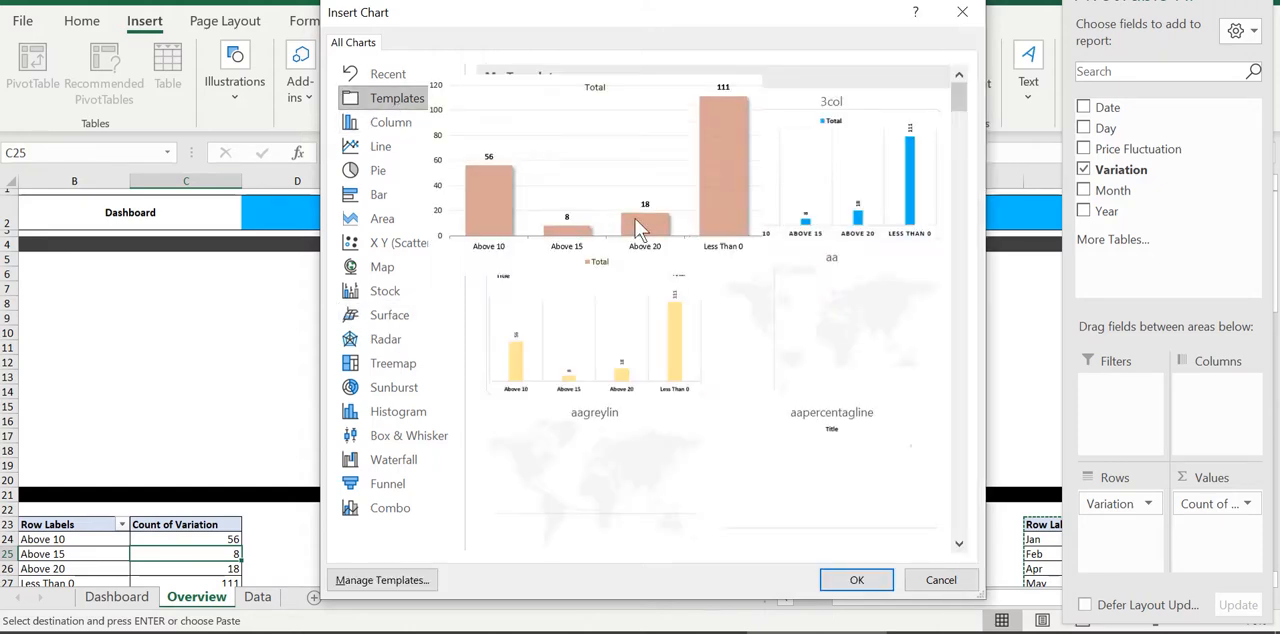
scroll(671, 299, "down", 5)
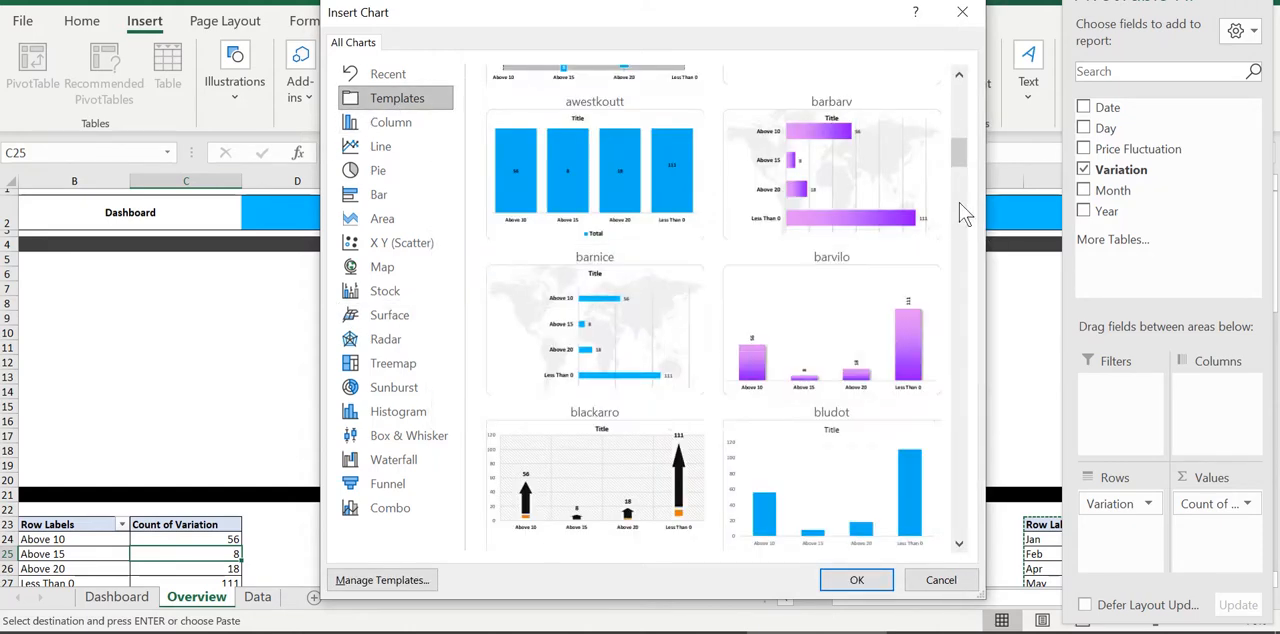
left_click_drag(958, 154, 964, 198)
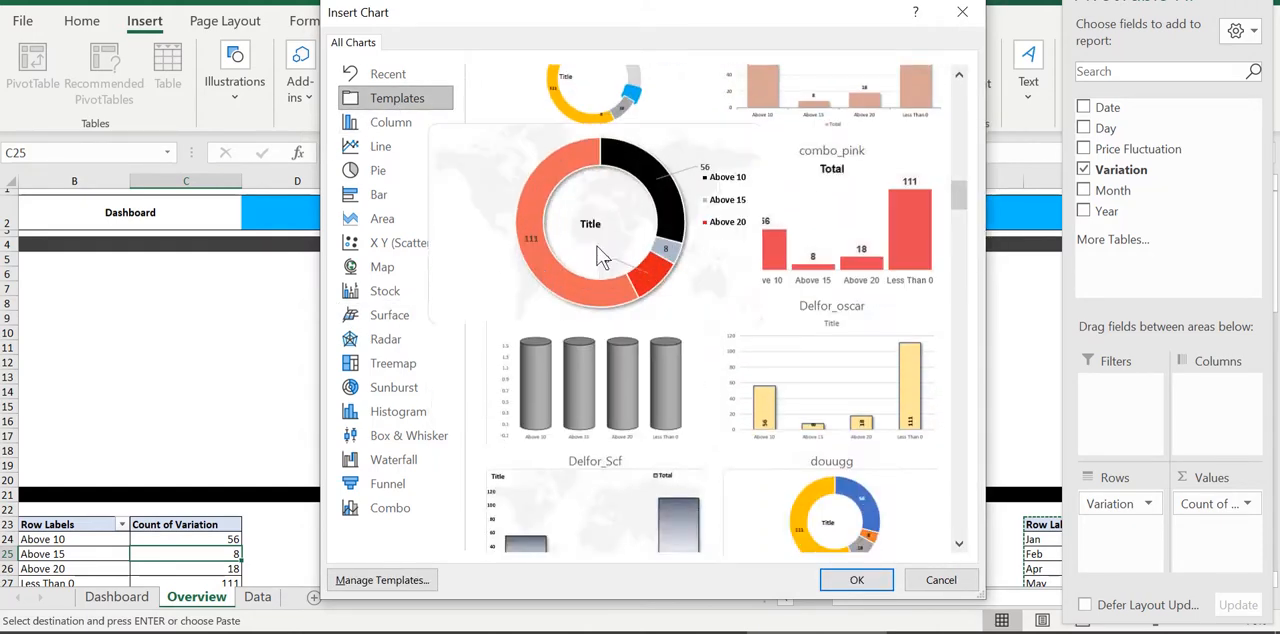
double_click(600, 255)
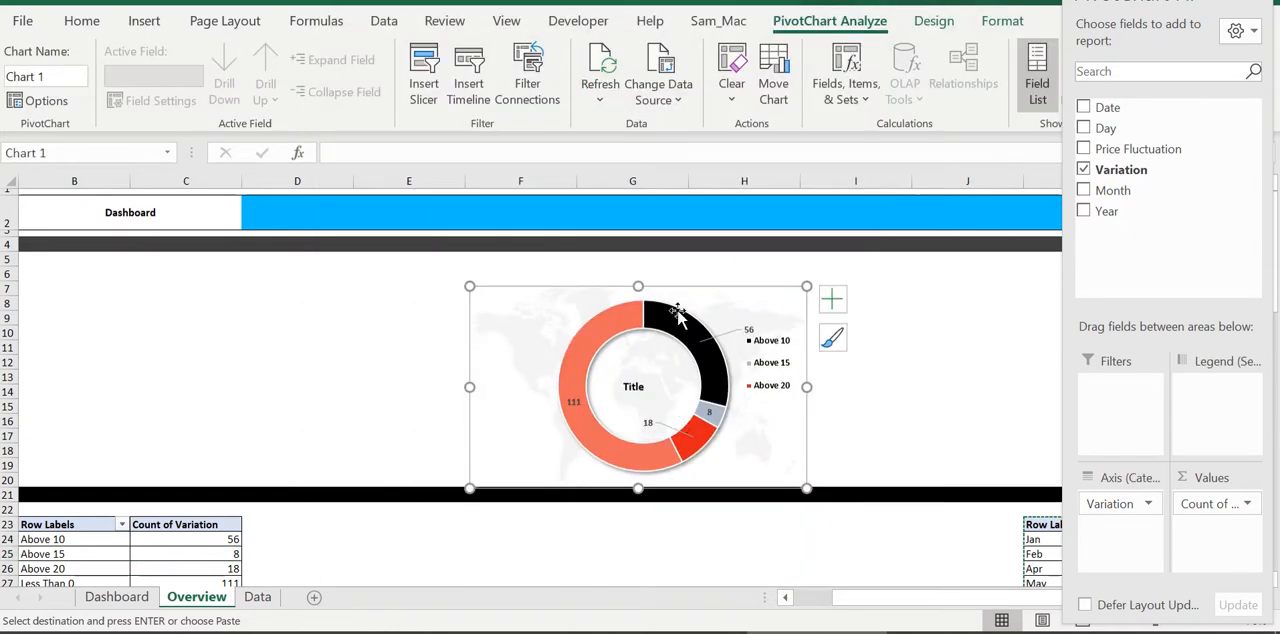
left_click_drag(706, 287, 787, 276)
mouse_move(918, 599)
left_mouse_down()
mouse_move(939, 597)
mouse_move(930, 606)
left_mouse_up()
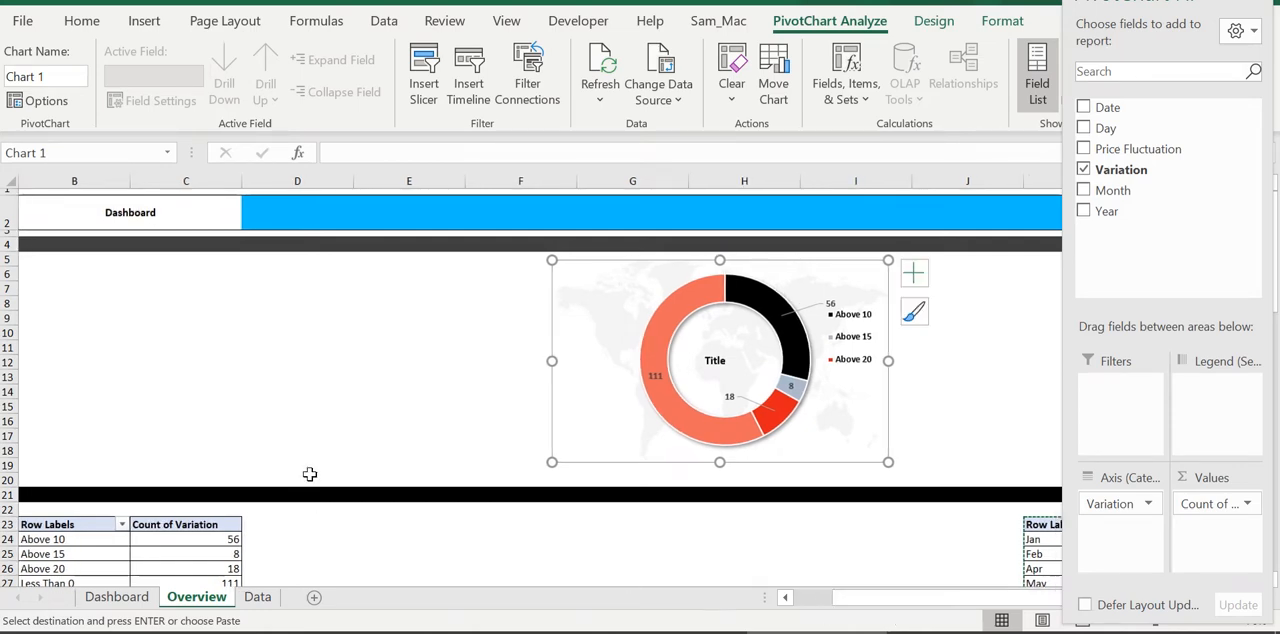
Check the Monthly Trend chart on the Dashboard sheet and close the field list on Overview
scroll(311, 471, "down", 6)
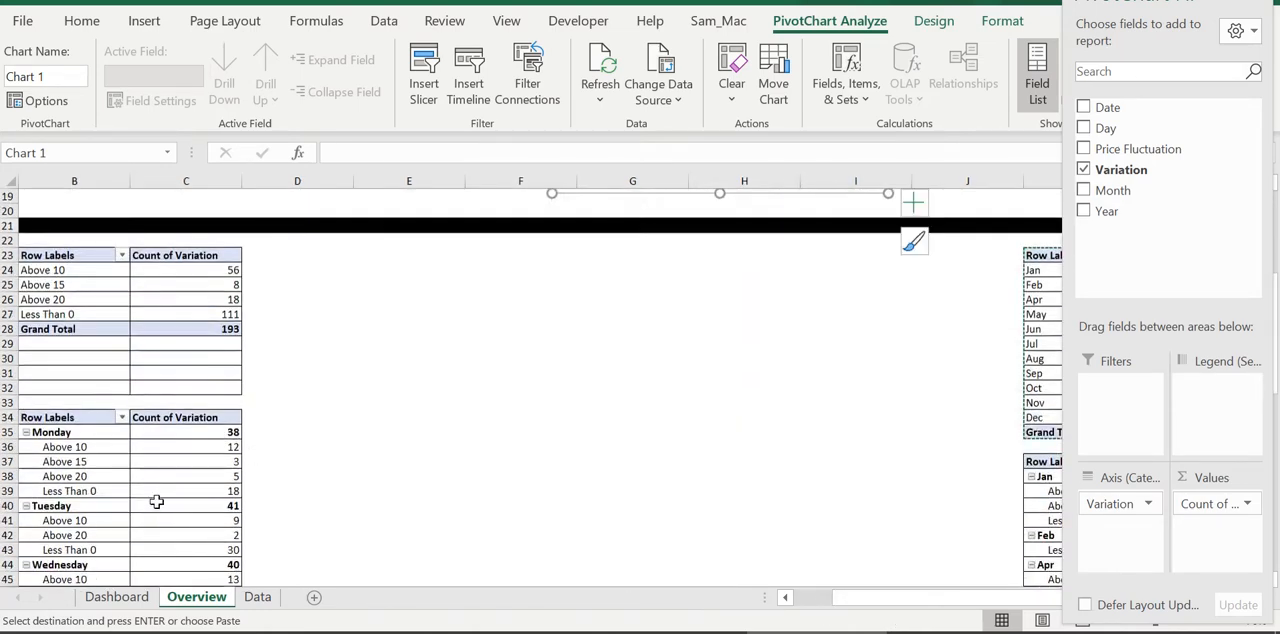
left_click(117, 596)
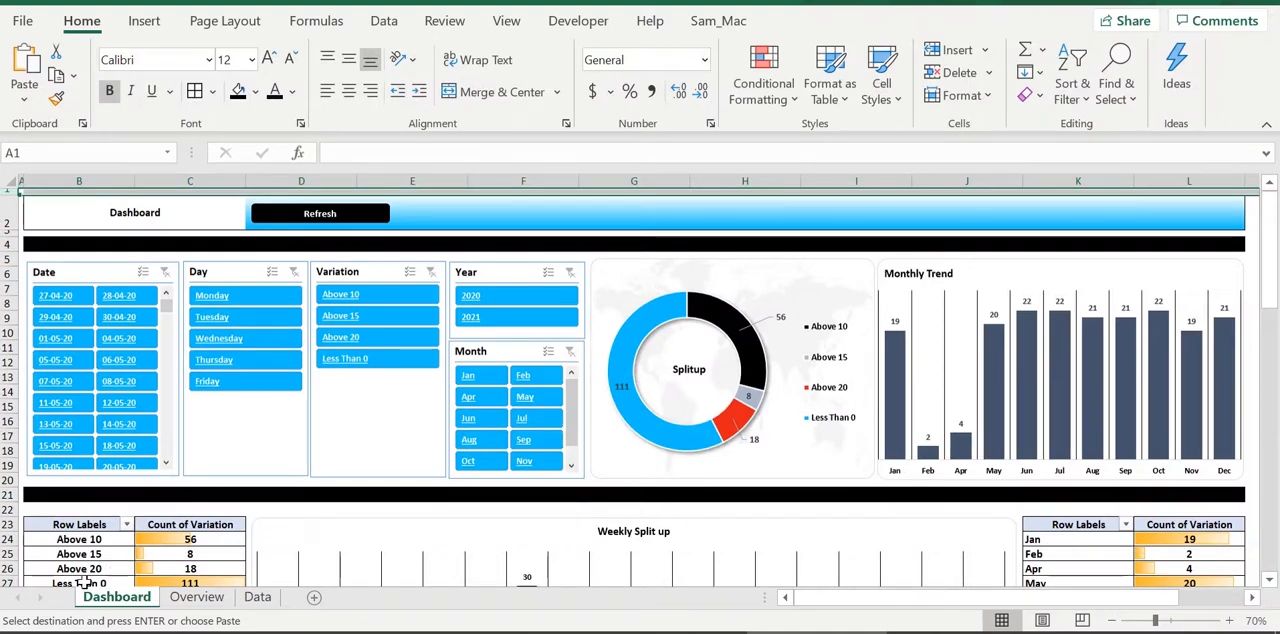
left_click(197, 596)
left_click_drag(1042, 342, 1040, 333)
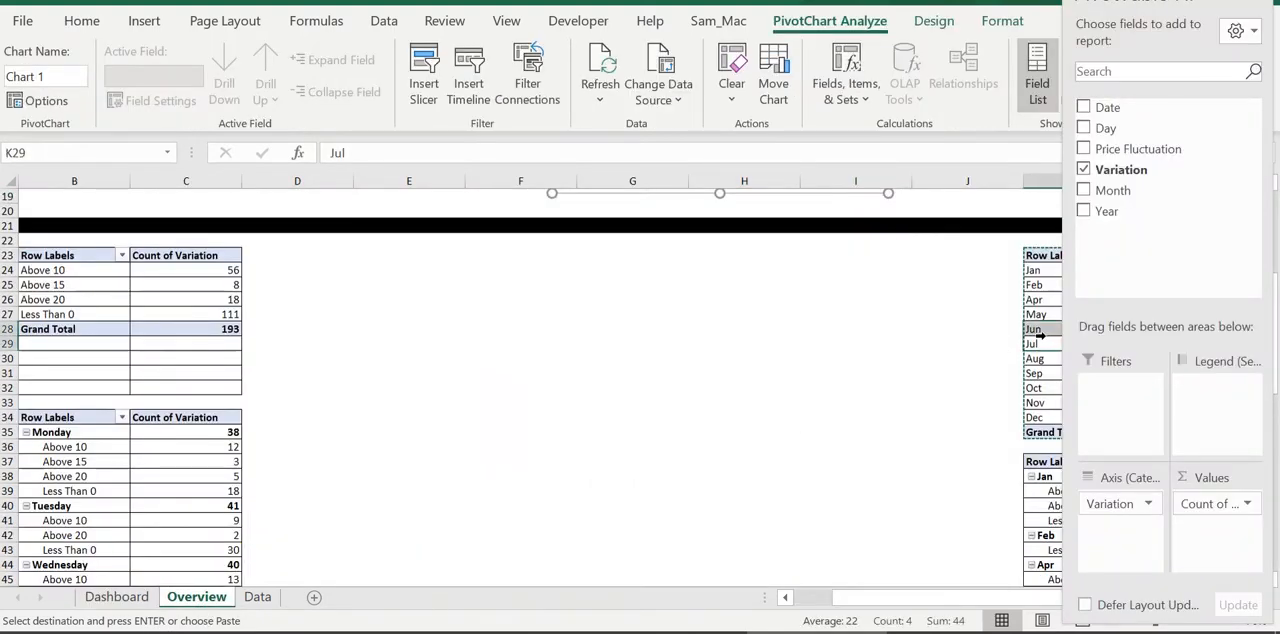
left_click(1260, 3)
scroll(1145, 358, "up", 4)
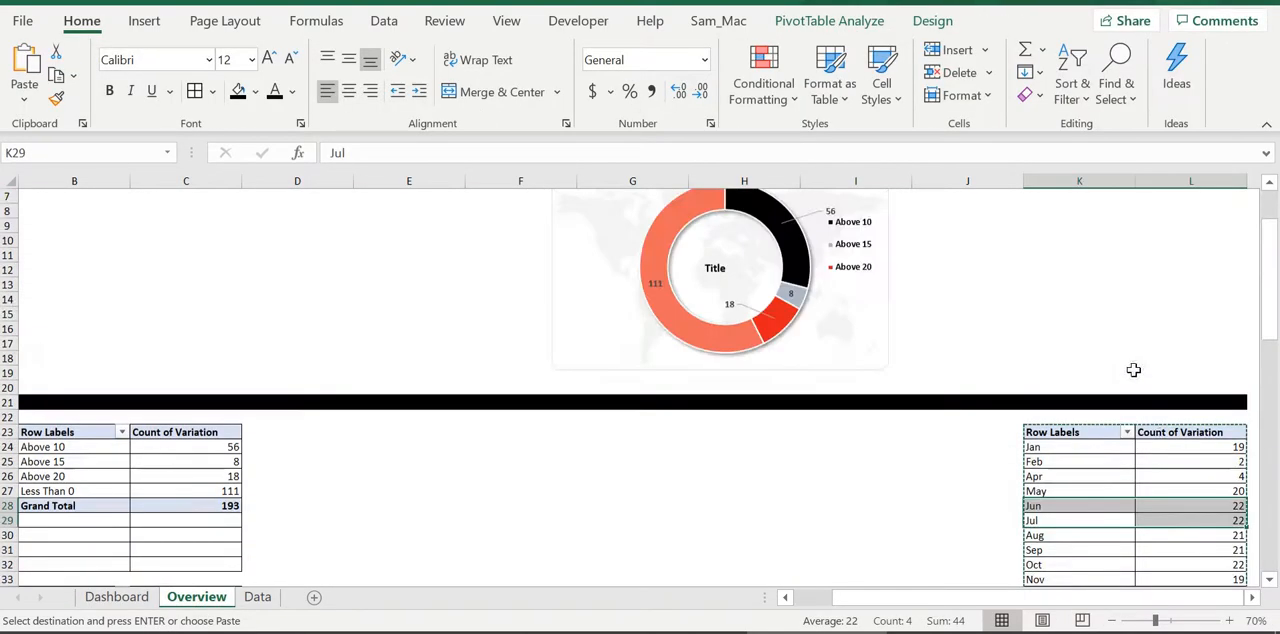
Insert a clustered column chart from the monthly pivot table at K23
left_click(1131, 477)
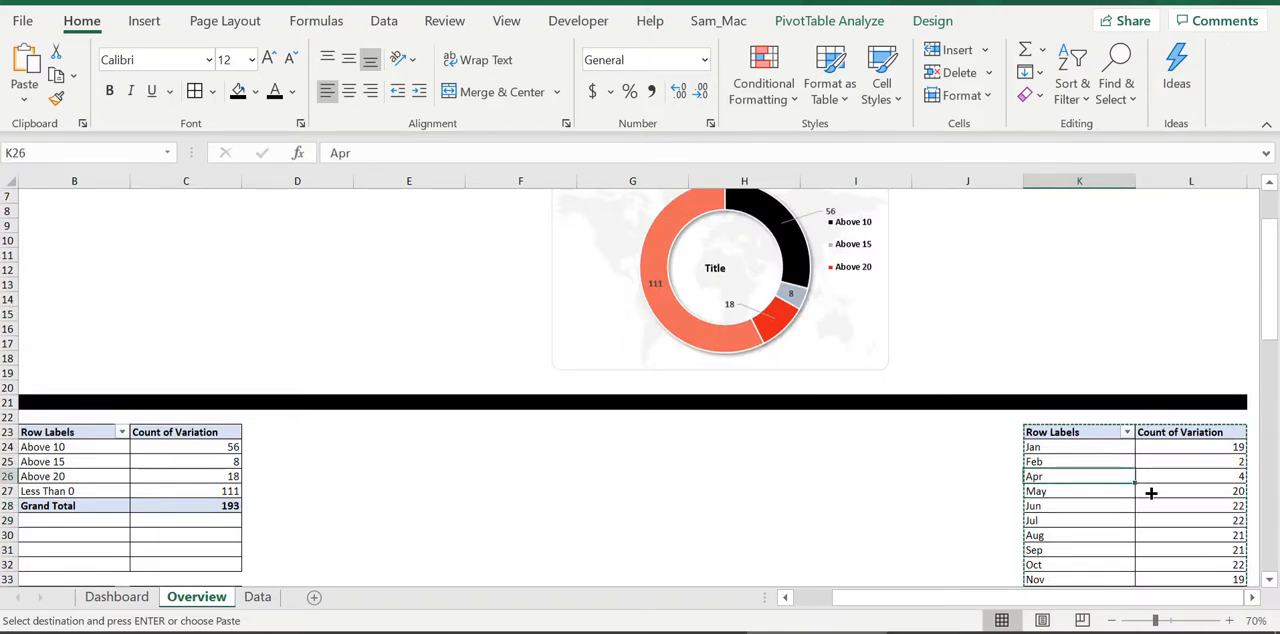
key("alt+n")
key("r")
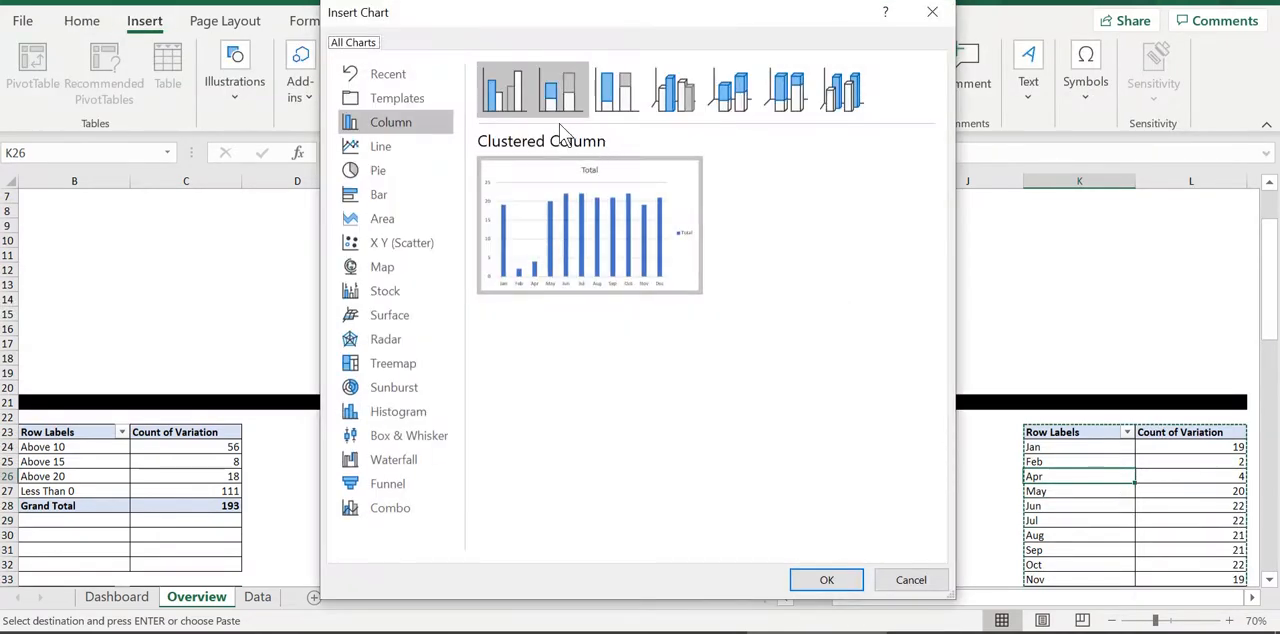
left_click(393, 96)
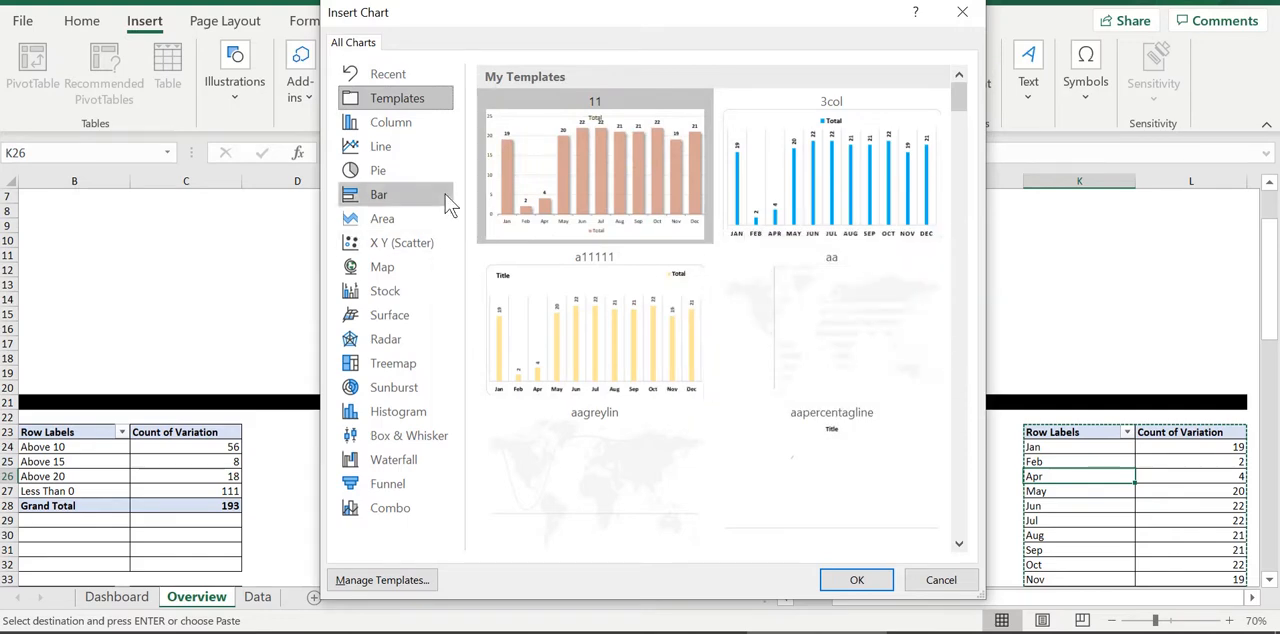
left_click(420, 120)
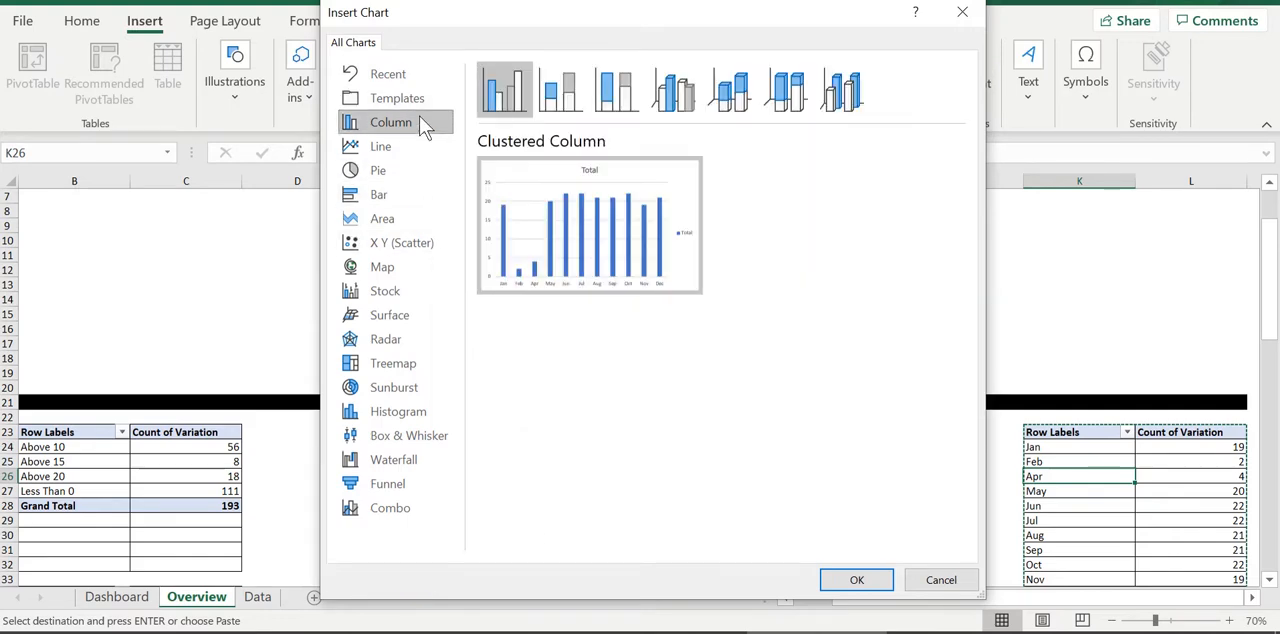
double_click(648, 285)
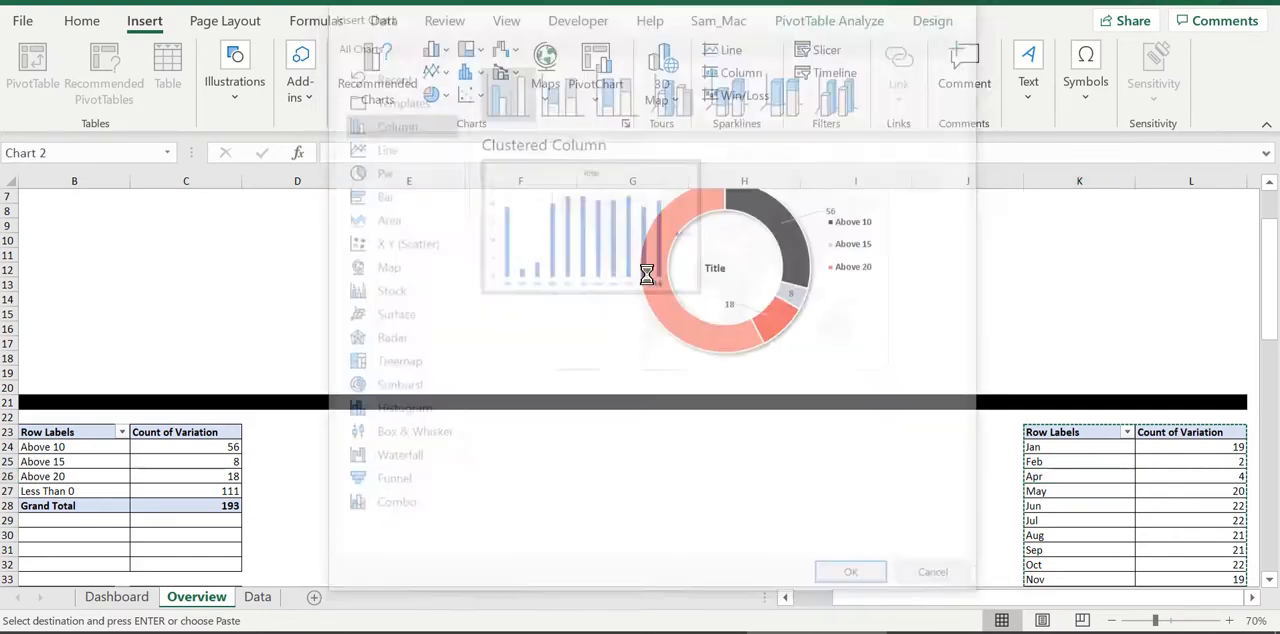
Hide all field buttons on the new column chart and place it beside the doughnut chart, between the two dark bars
right_click(537, 308)
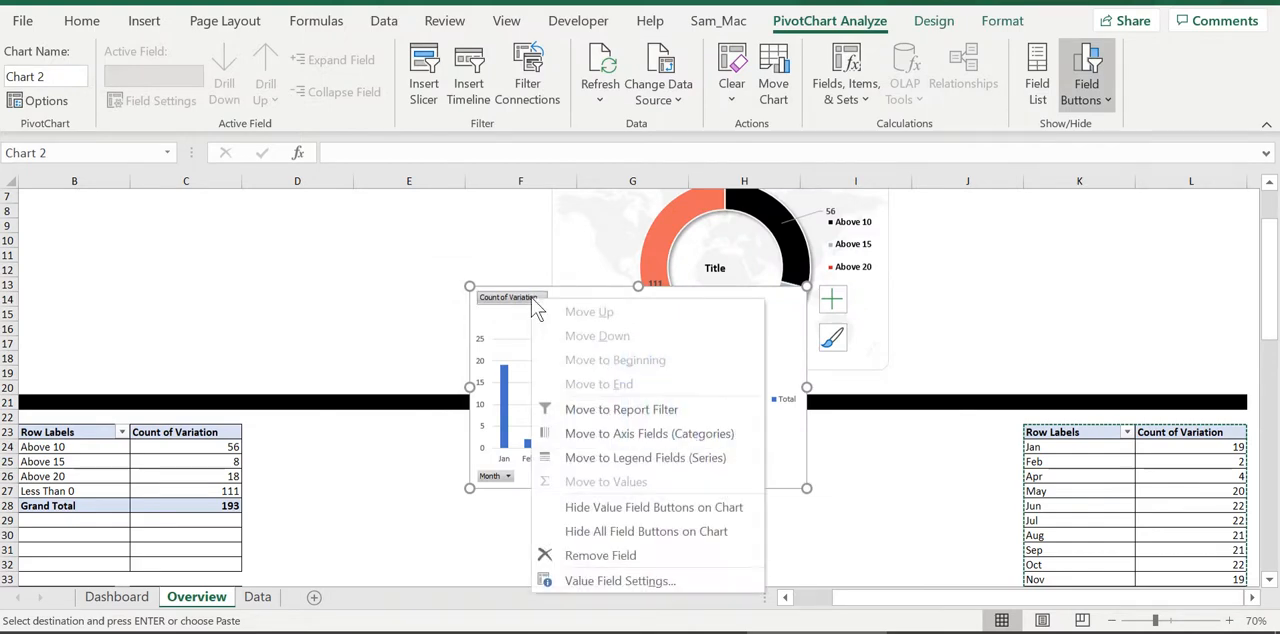
left_click(628, 528)
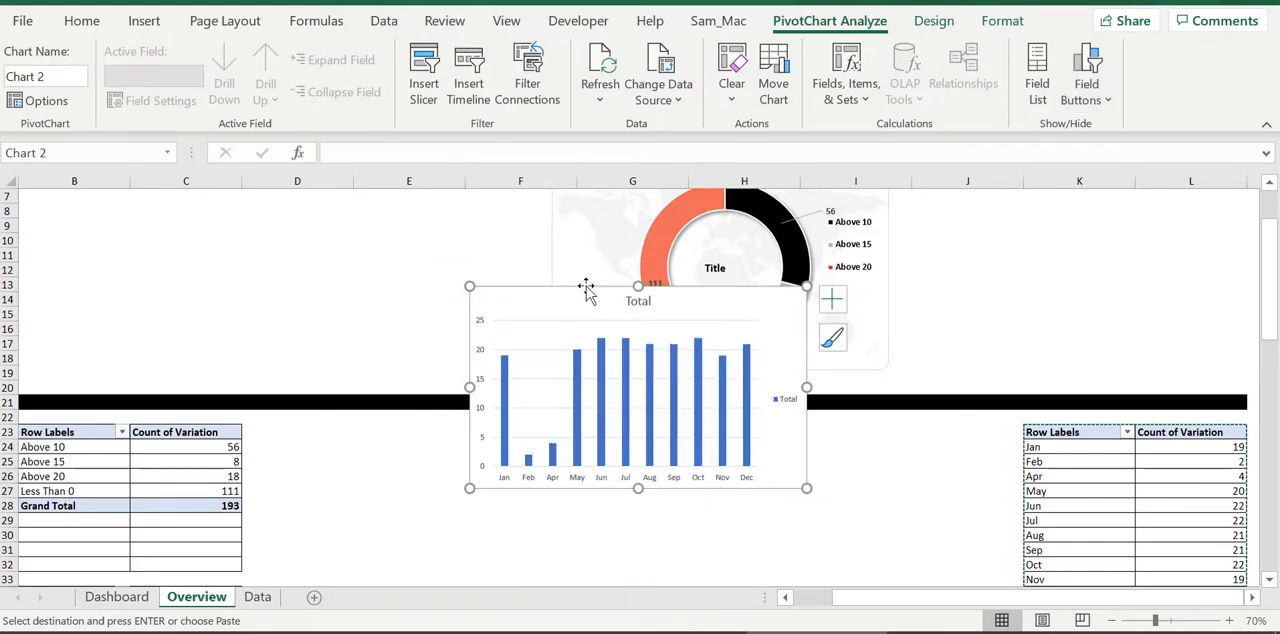
left_click_drag(586, 286, 1006, 267)
Remove the column chart's legend and fit the chart between the doughnut chart and the outer edge of column L
left_click(1212, 380)
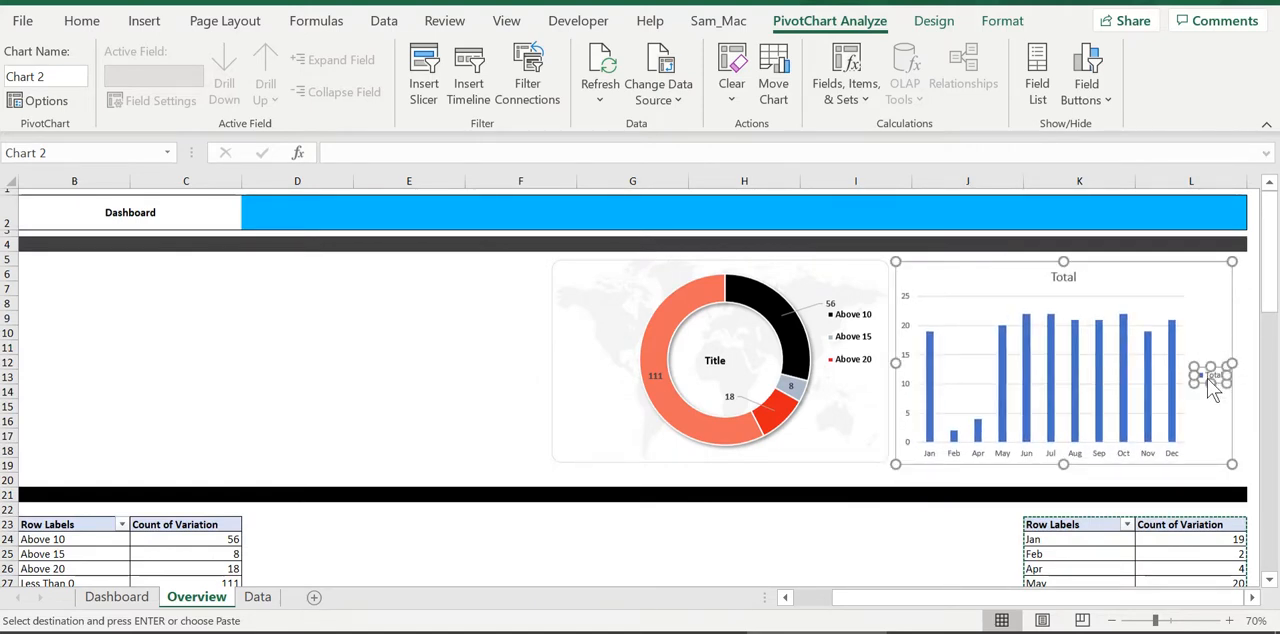
key("Delete")
left_click_drag(1230, 368, 1240, 370)
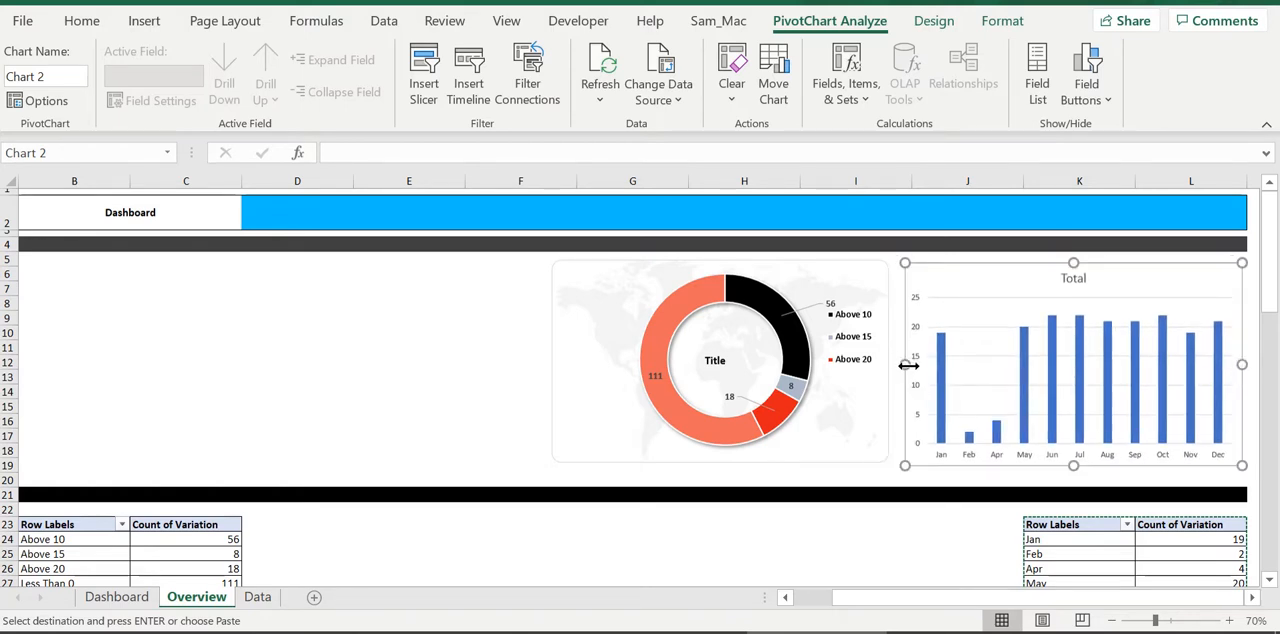
left_click_drag(905, 365, 896, 366)
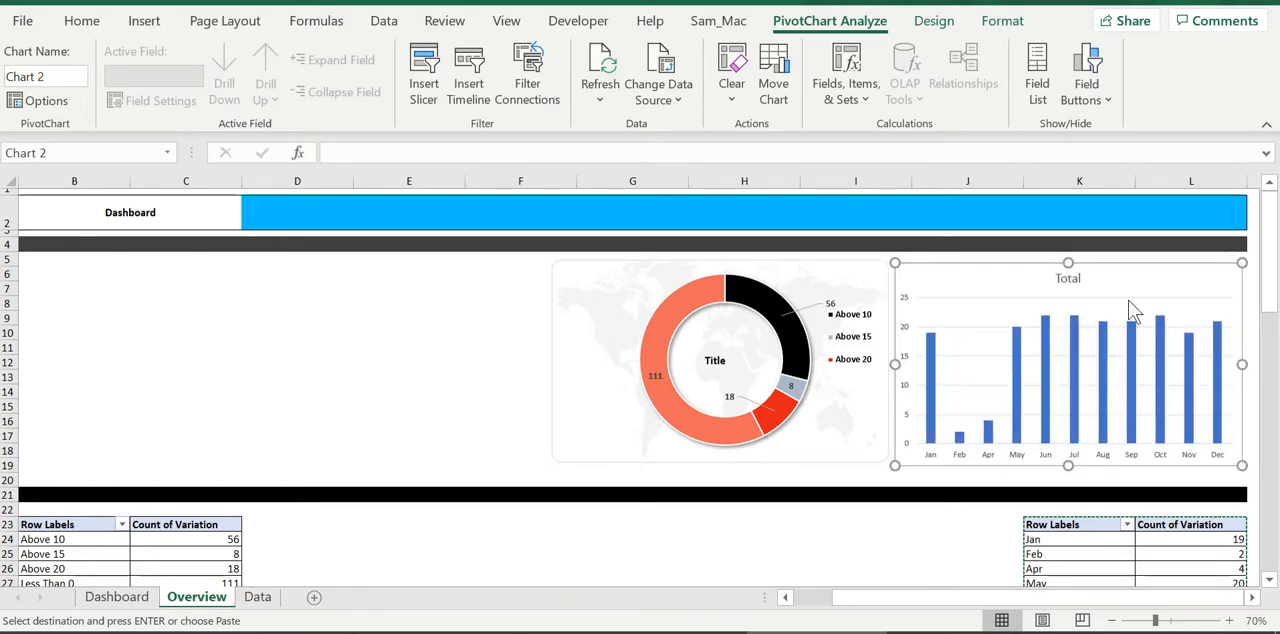
Change the column chart's title to "Monthly Trend"
left_click(1067, 283)
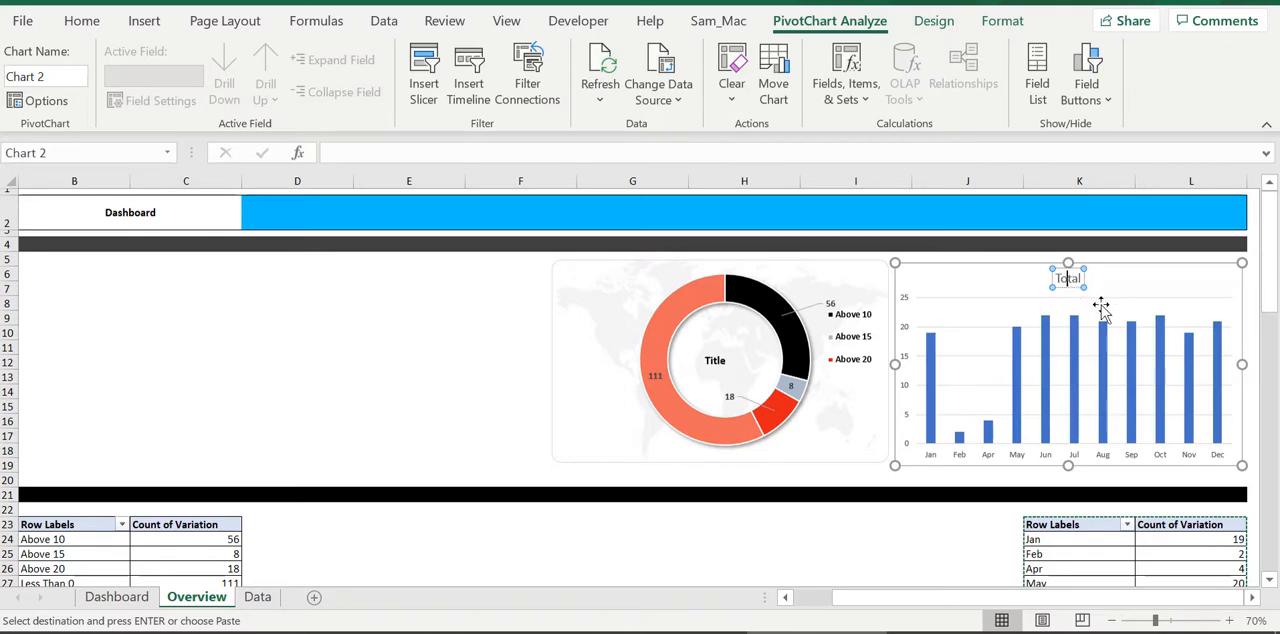
key("ctrl+a")
type("Monthly")
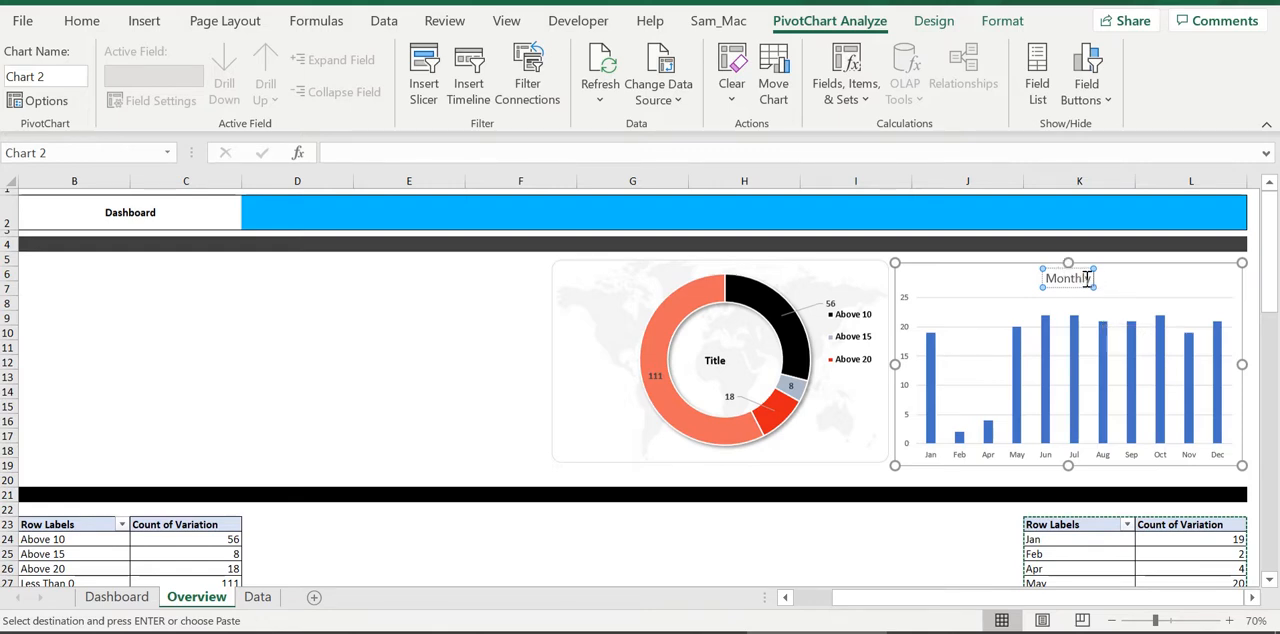
type("trend")
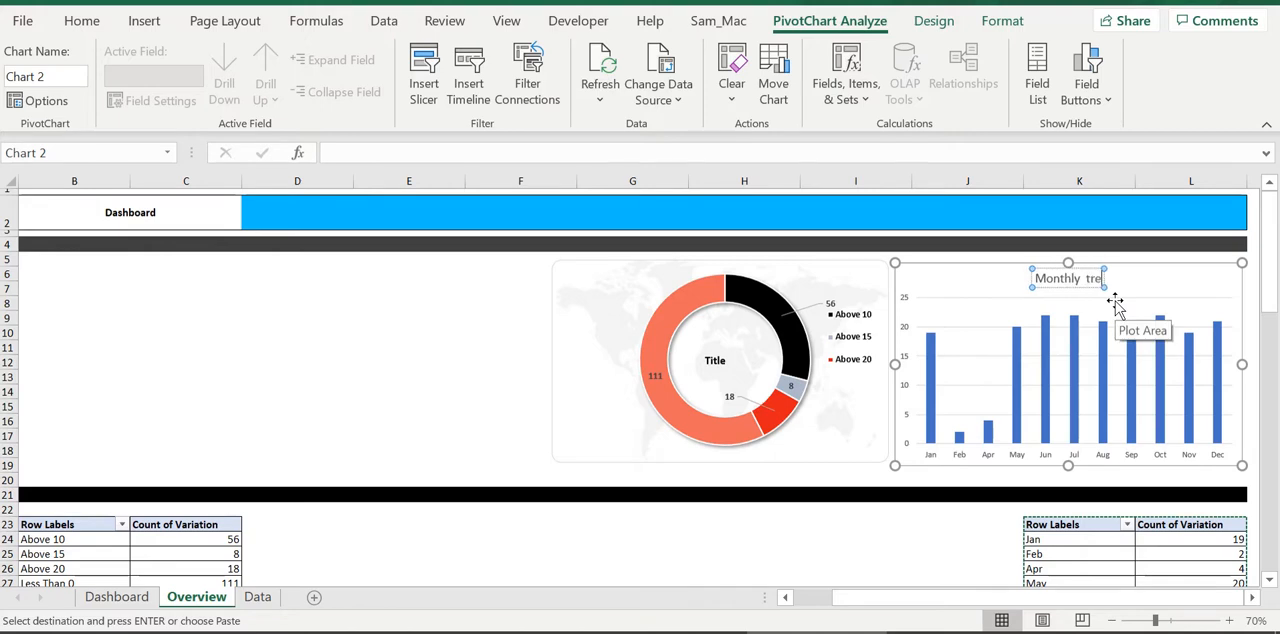
key("BackSpace")
key("BackSpace")
key("BackSpace")
key("BackSpace")
key("BackSpace")
key("BackSpace")
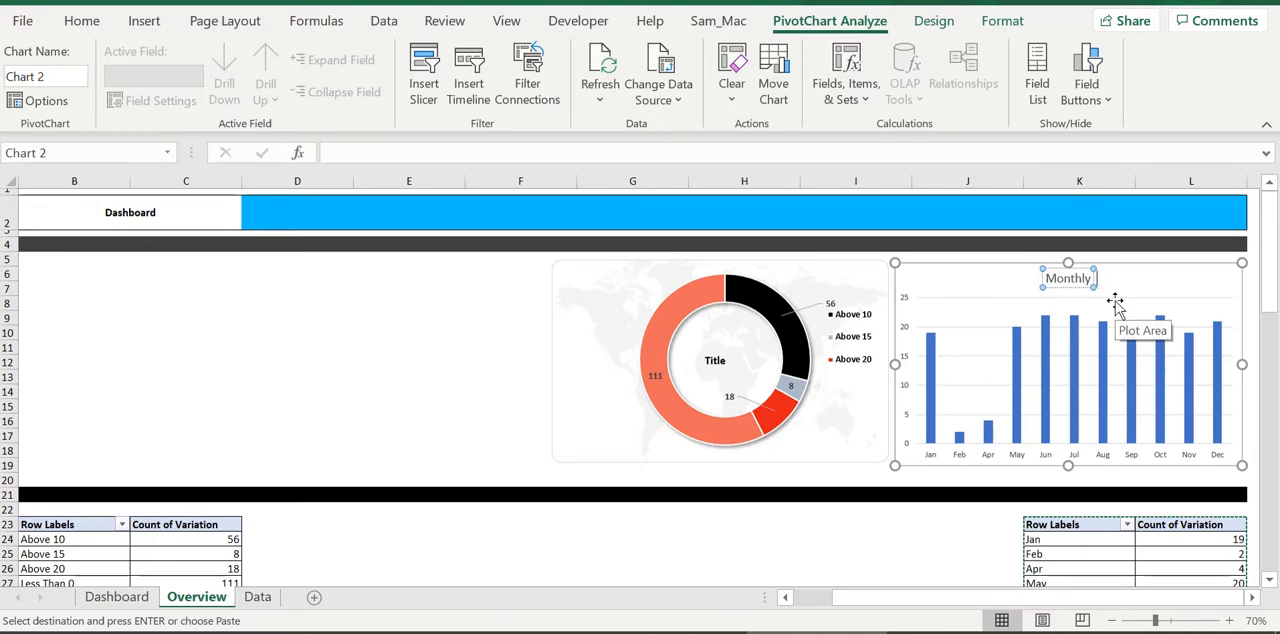
type("Trend")
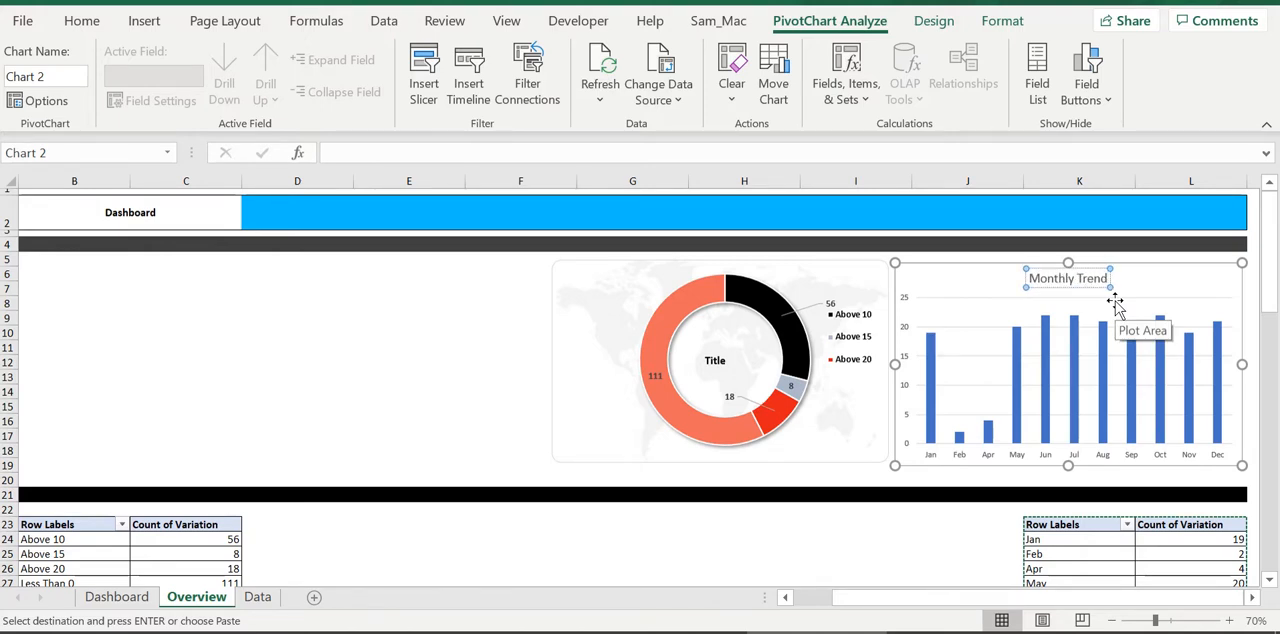
left_click(906, 528)
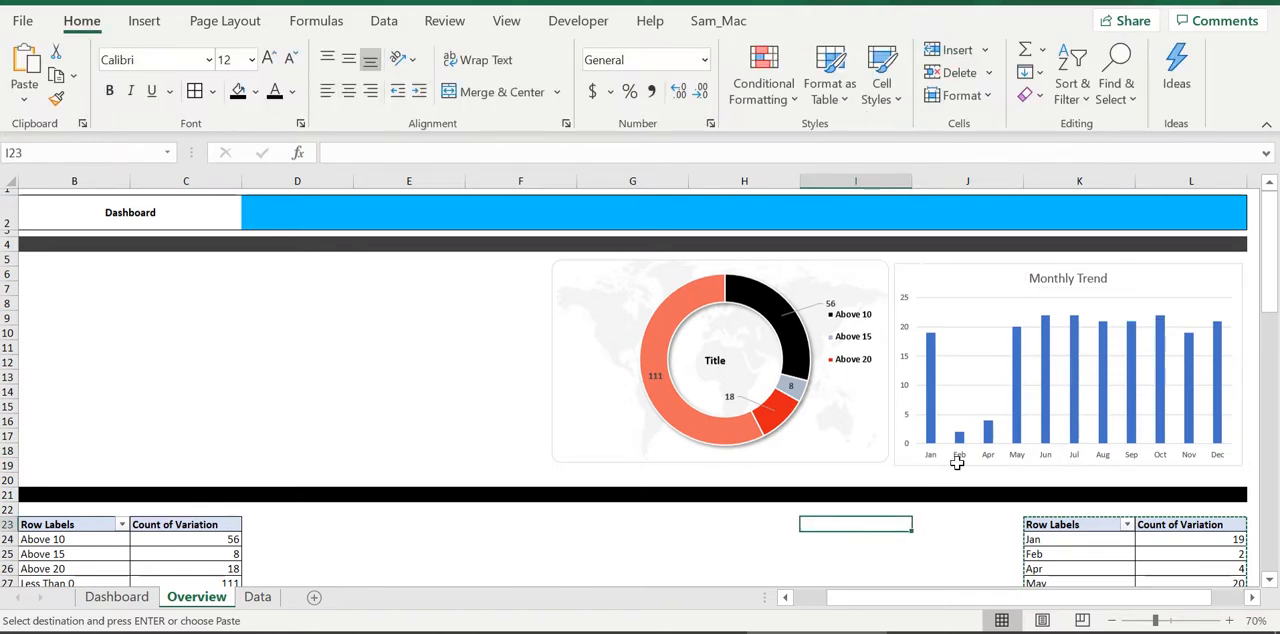
Set the Monthly Trend columns' gap width to 74% and fill them with solid dark blue-gray
left_click(1017, 436)
double_click(1011, 436)
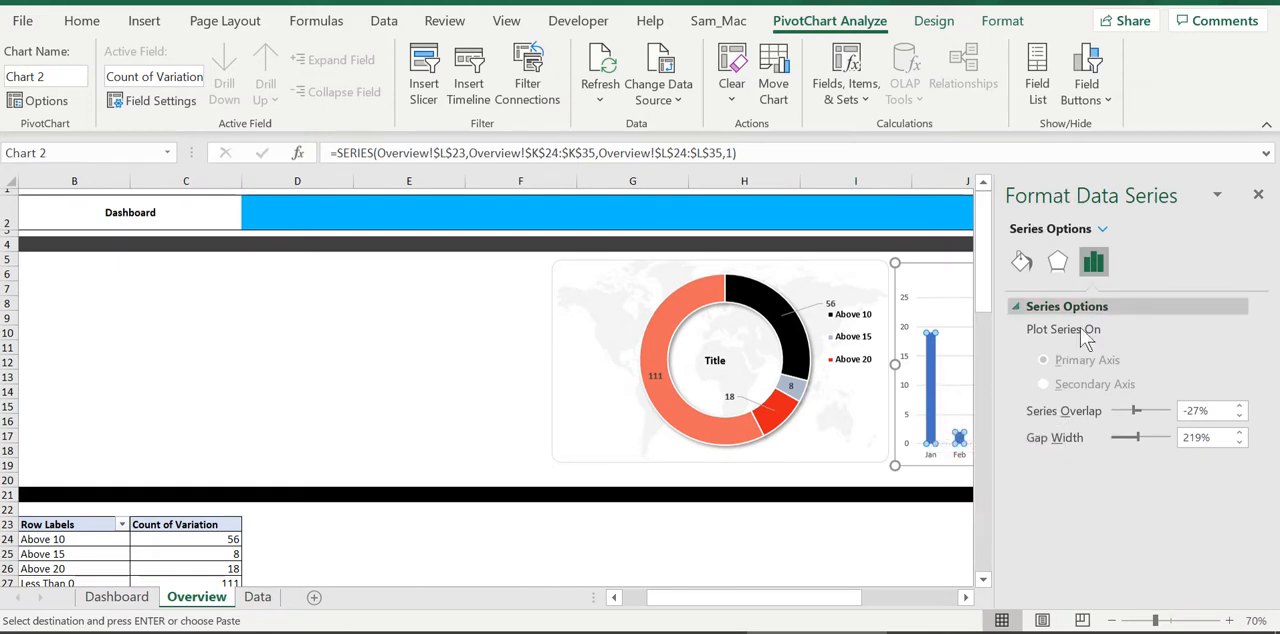
left_click_drag(1137, 436, 1120, 439)
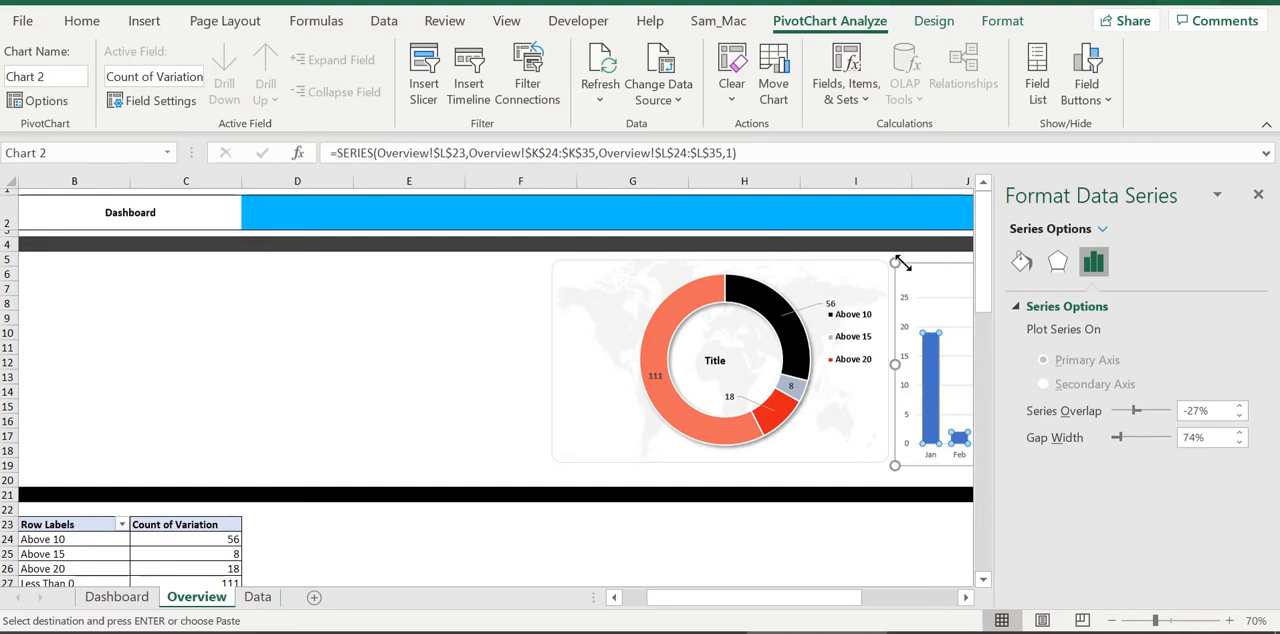
left_click(1021, 261)
left_click(1032, 306)
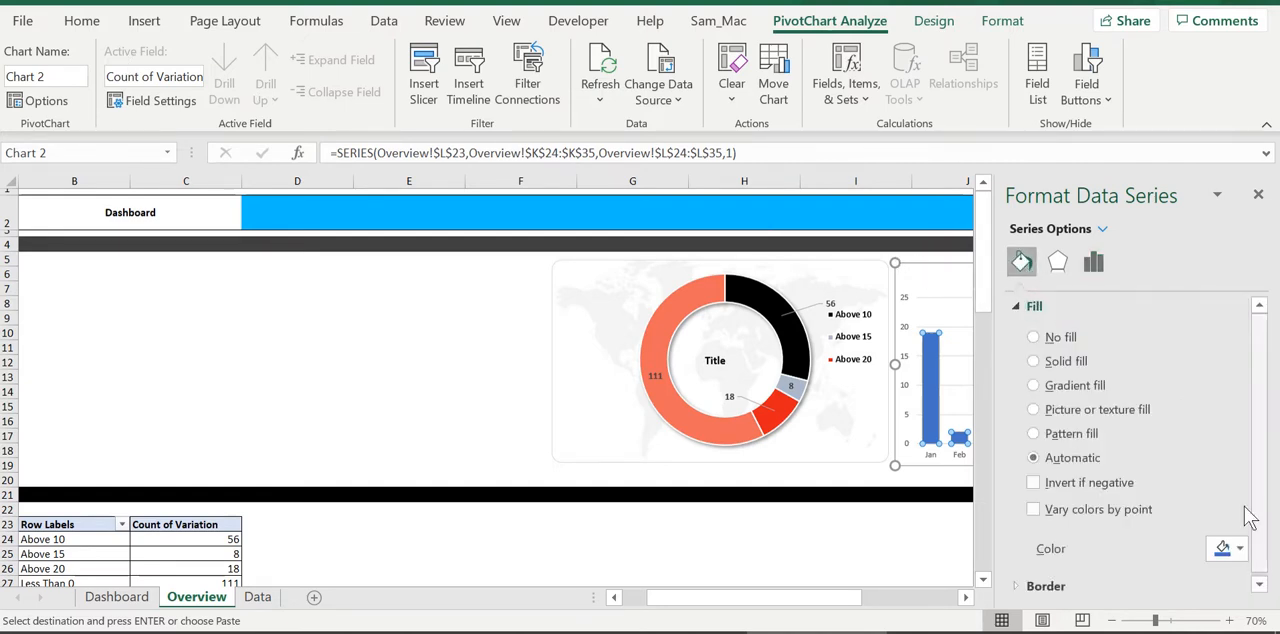
left_click(1242, 550)
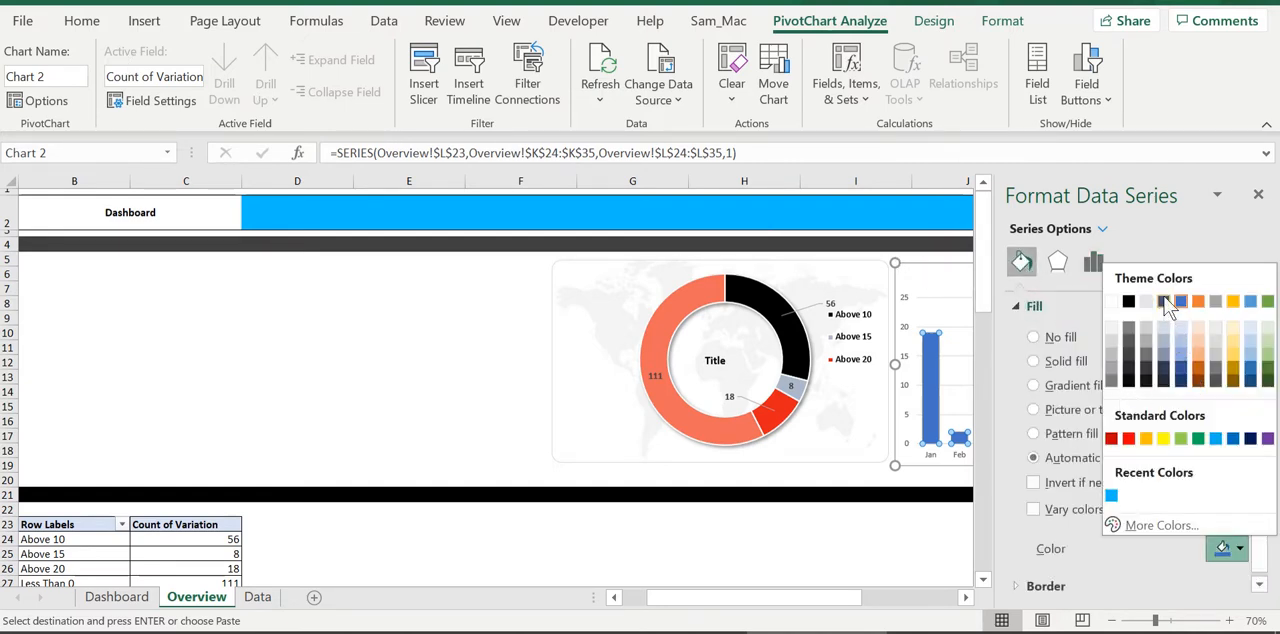
left_click(1181, 362)
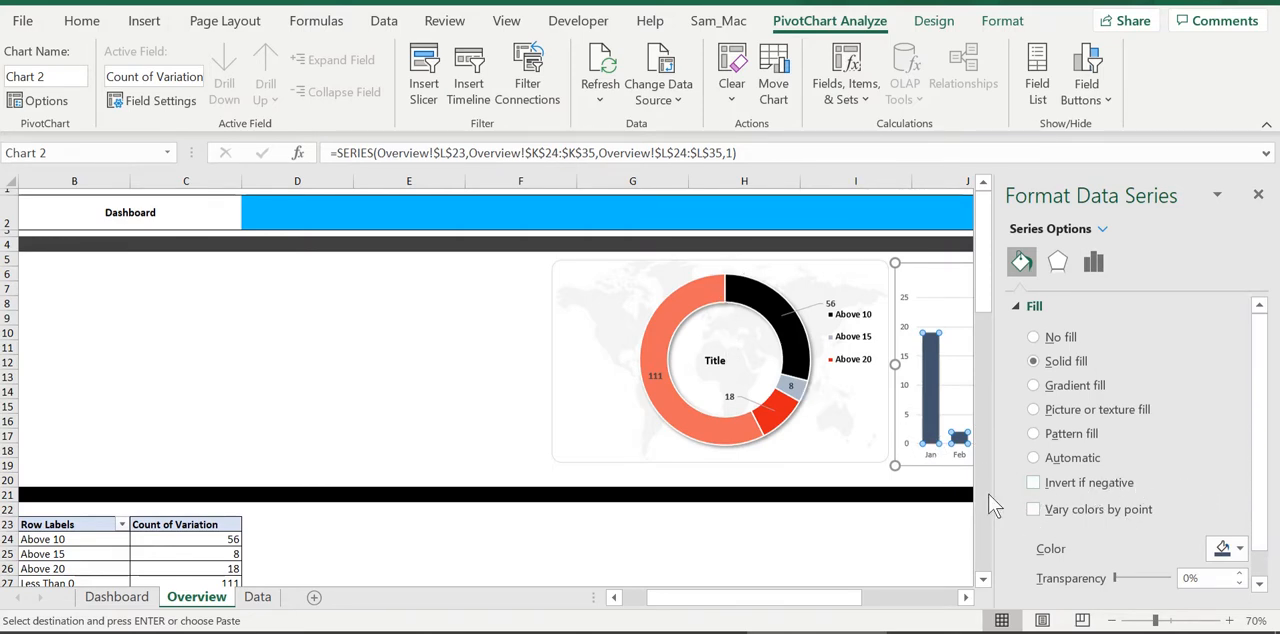
Make the month axis labels bold at font size 10.5 and close the formatting pane
left_click(930, 456)
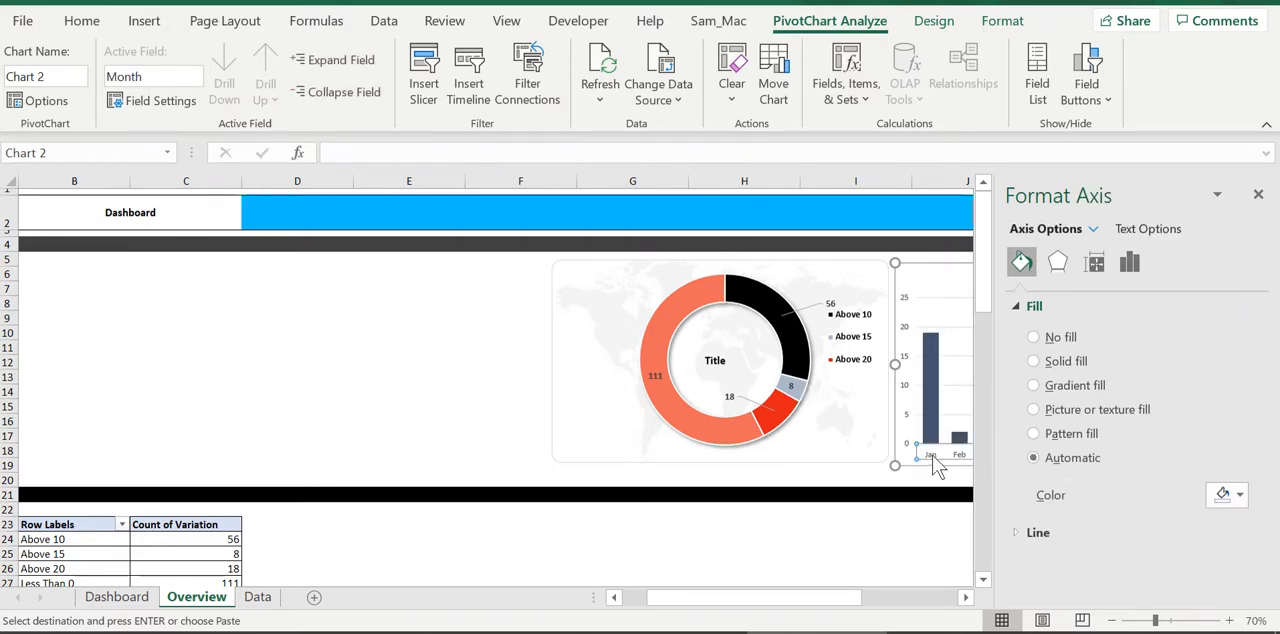
left_click(81, 21)
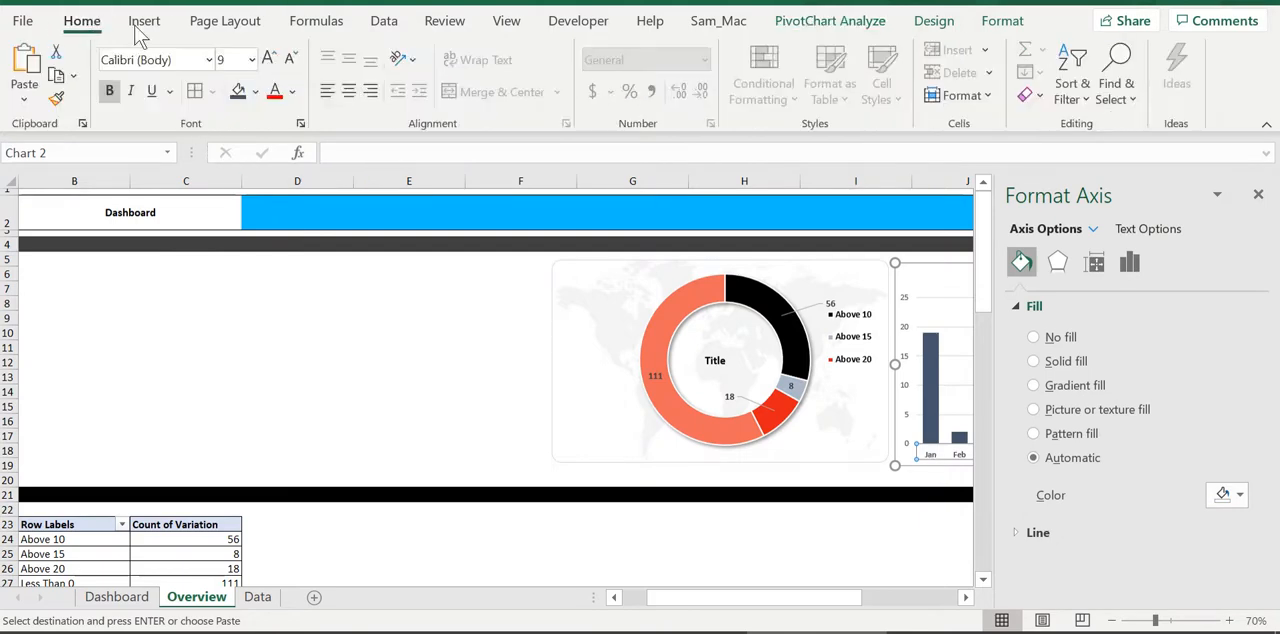
left_click(268, 58)
left_click(1259, 194)
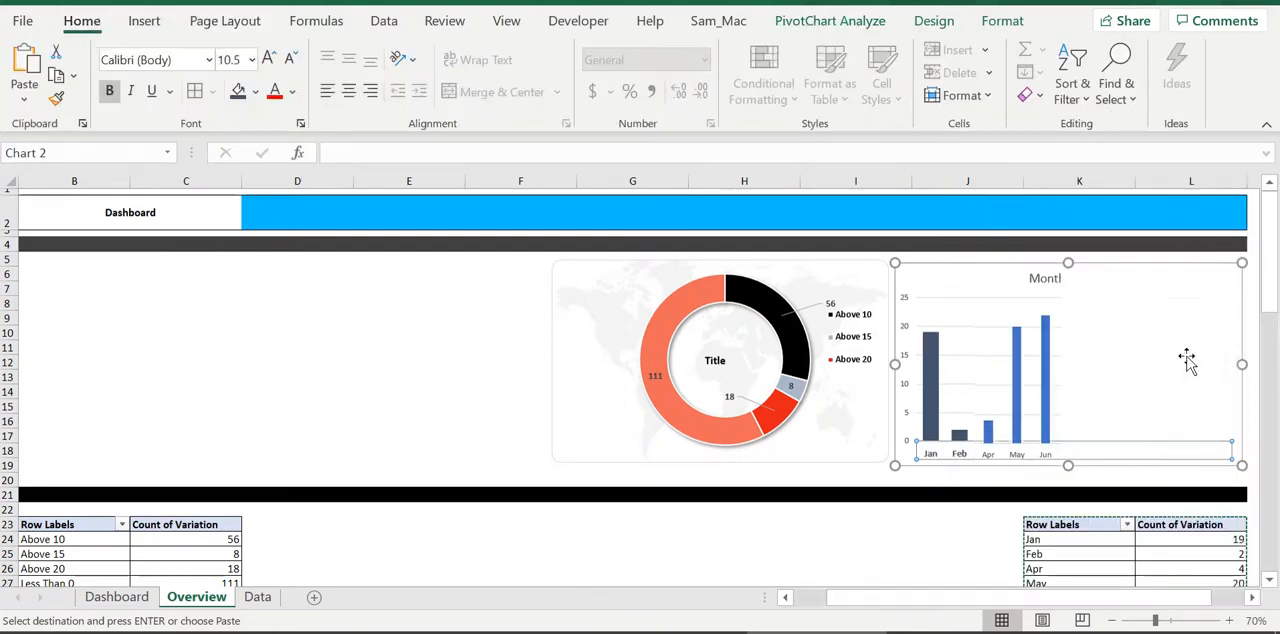
left_click(928, 540)
Make the Monthly Trend chart title bold at font size 12
left_click(1075, 283)
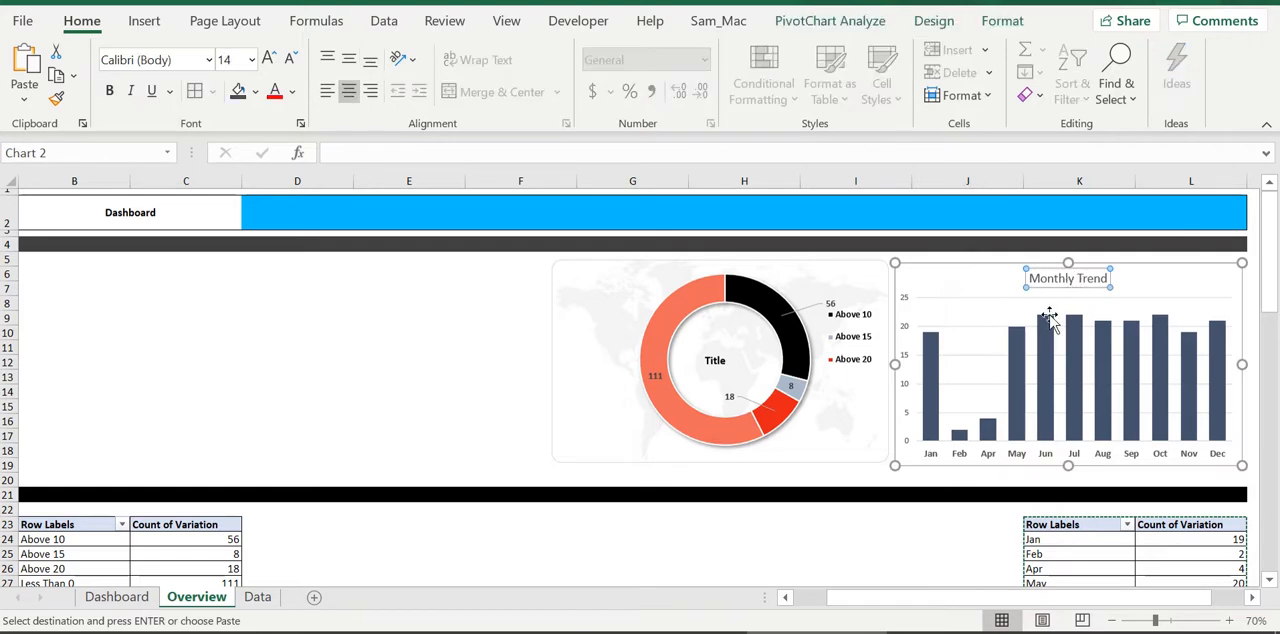
left_click(290, 60)
left_click(290, 60)
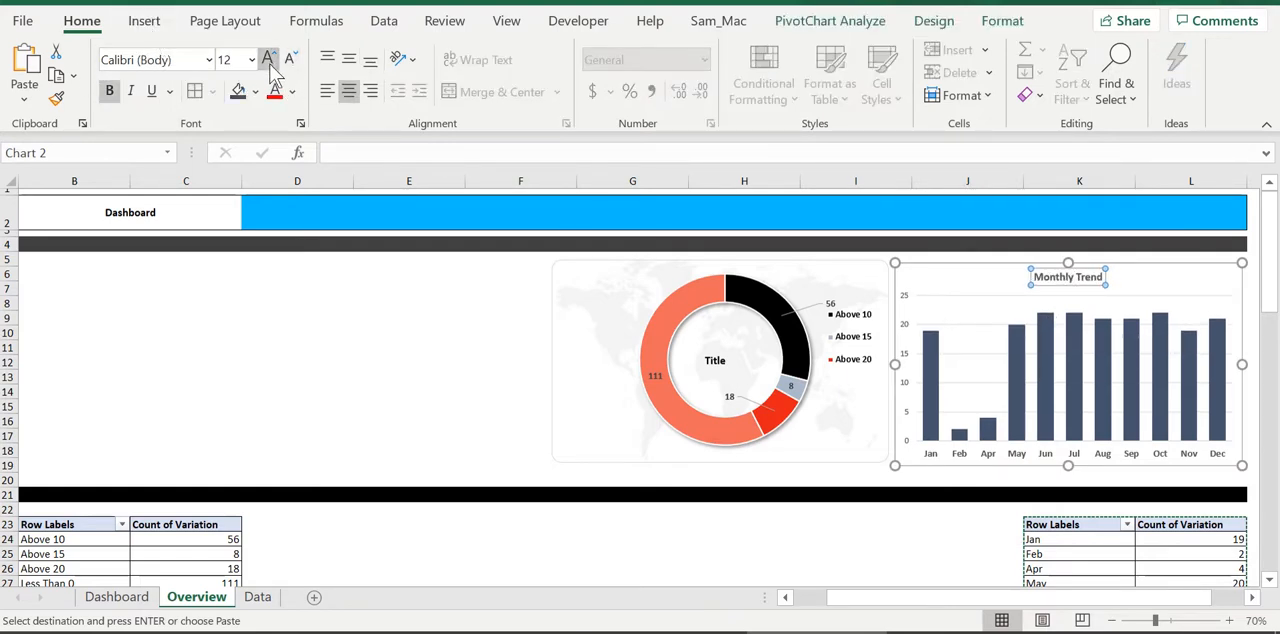
left_click(678, 525)
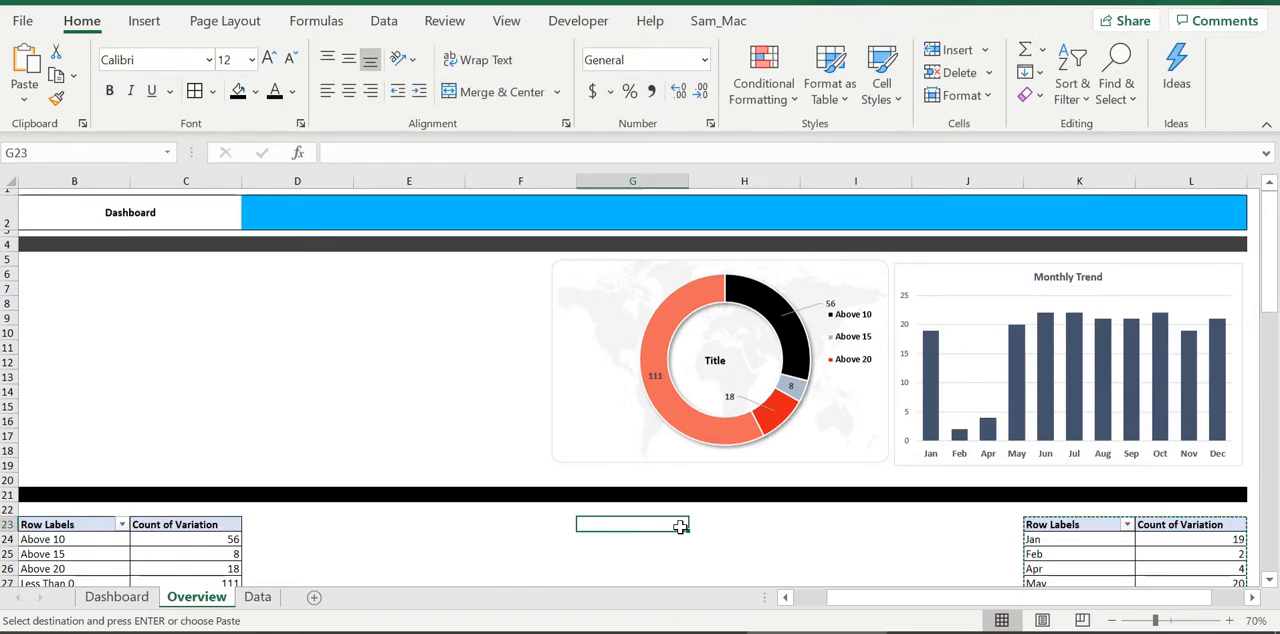
Add data labels to the columns of the Monthly Trend chart
right_click(1020, 405)
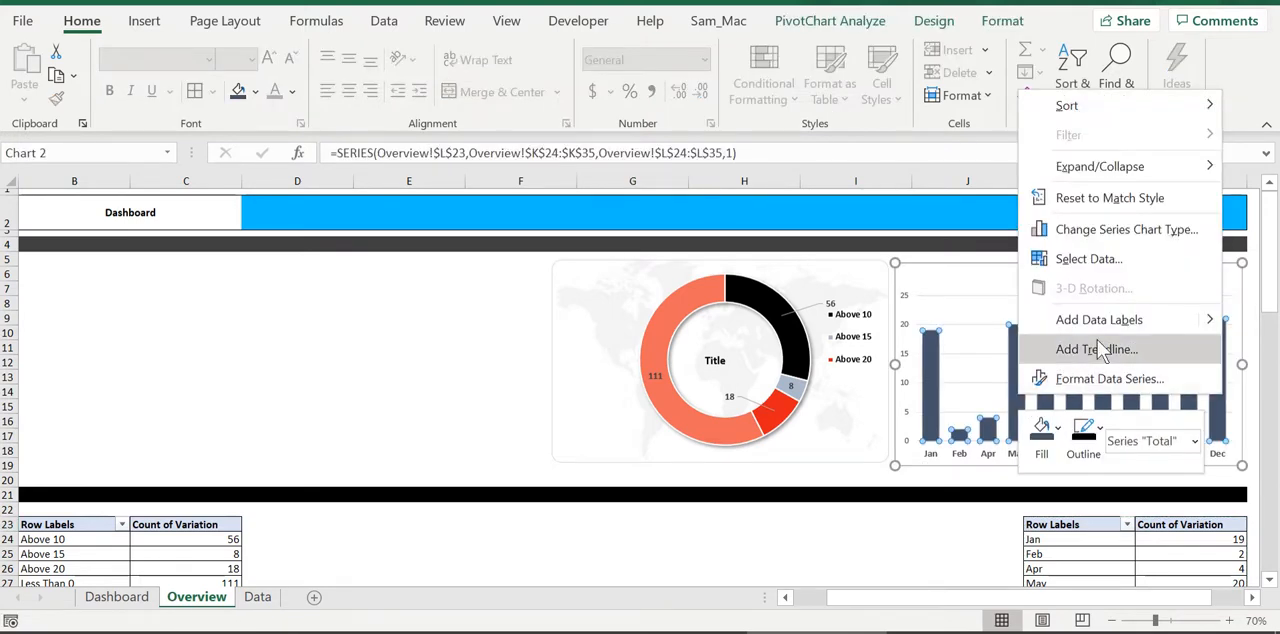
left_click(974, 502)
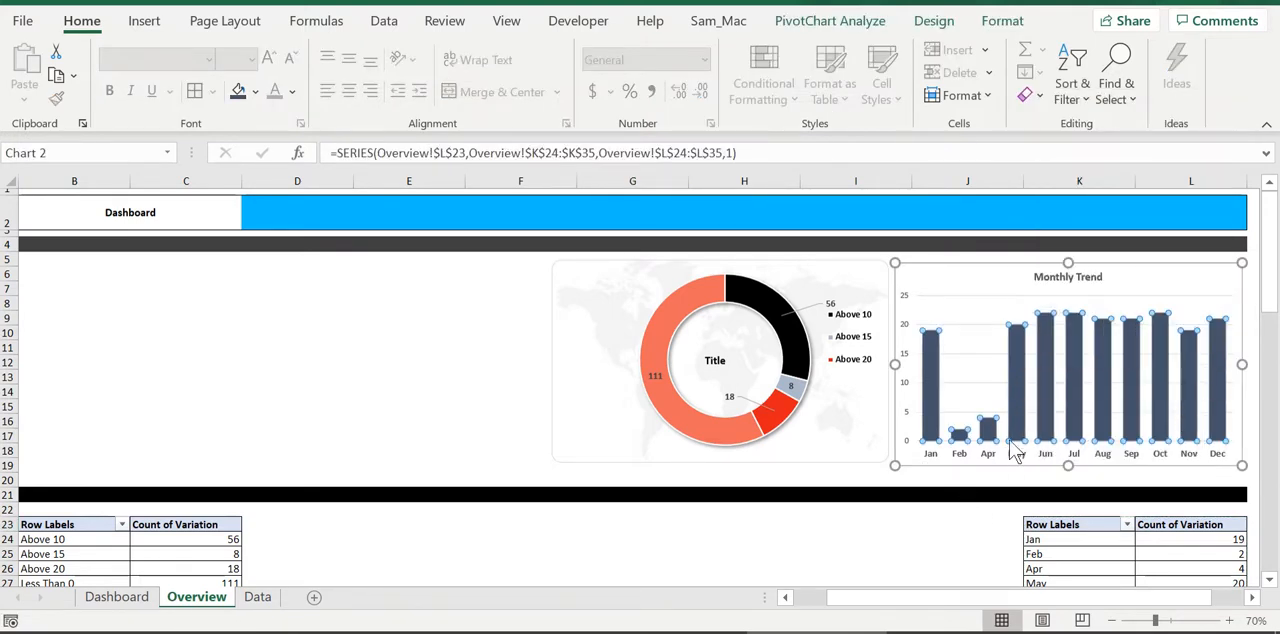
right_click(1021, 425)
mouse_move(1100, 349)
left_click(940, 349)
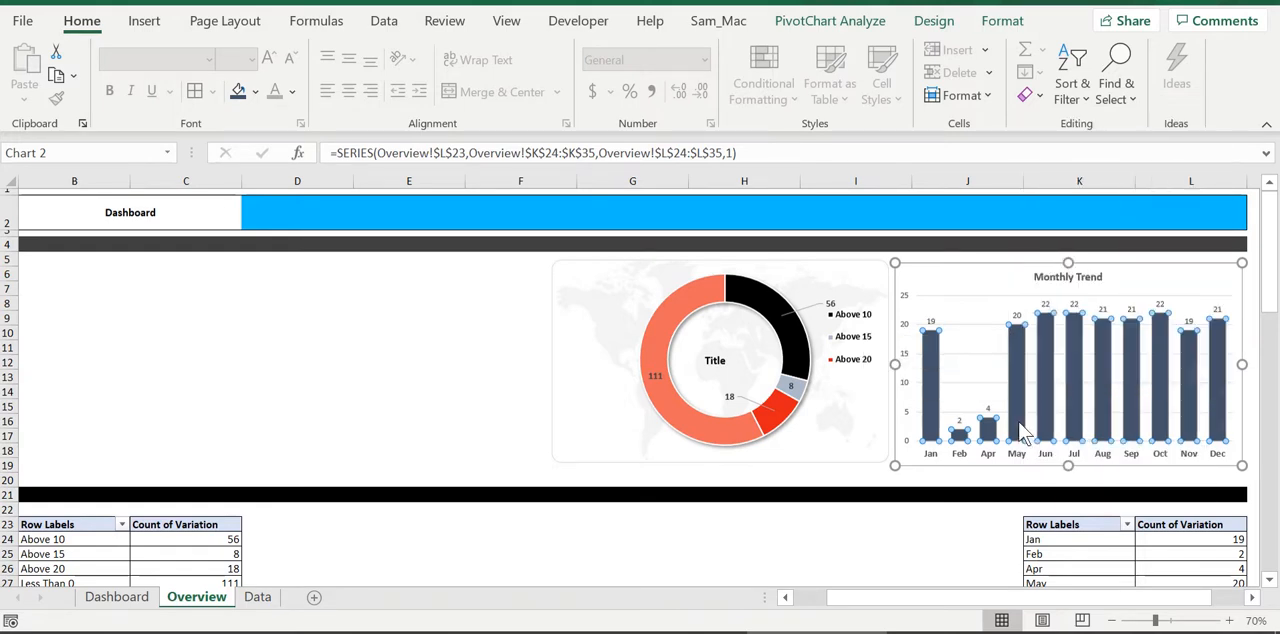
Make the Monthly Trend chart's data labels bold at font size 10
left_click(1045, 304)
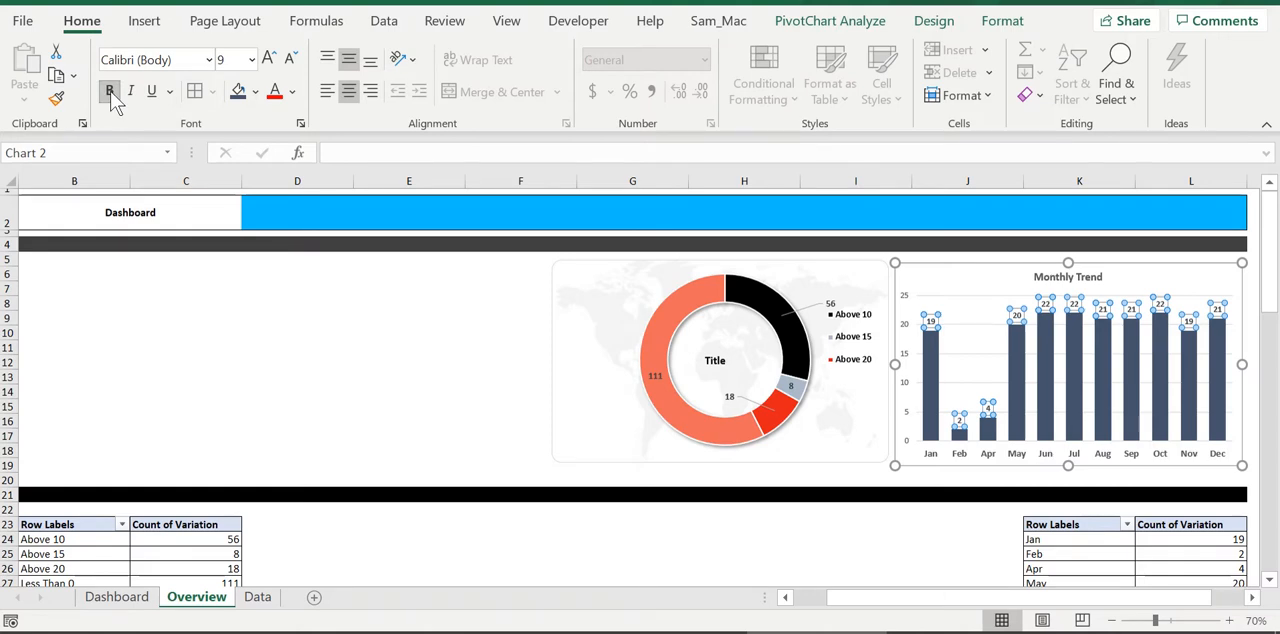
left_click(269, 58)
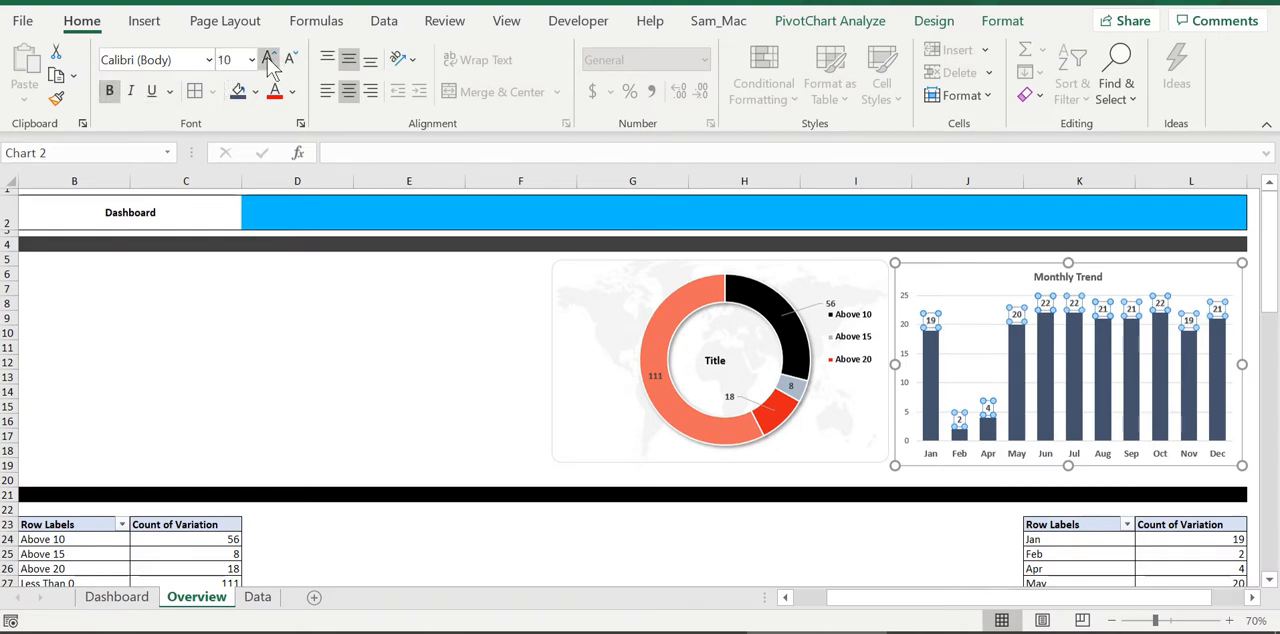
left_click(882, 582)
Remove the vertical axis from the Monthly Trend chart and leave only the primary horizontal axis turned on
left_click(908, 398)
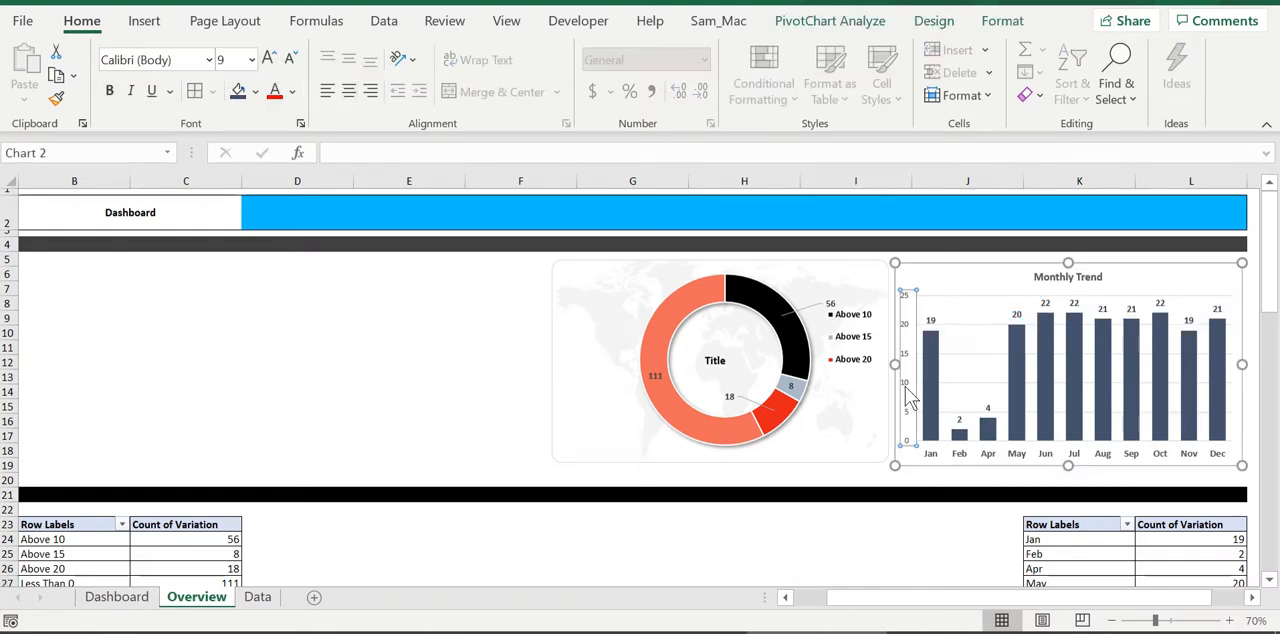
key("Delete")
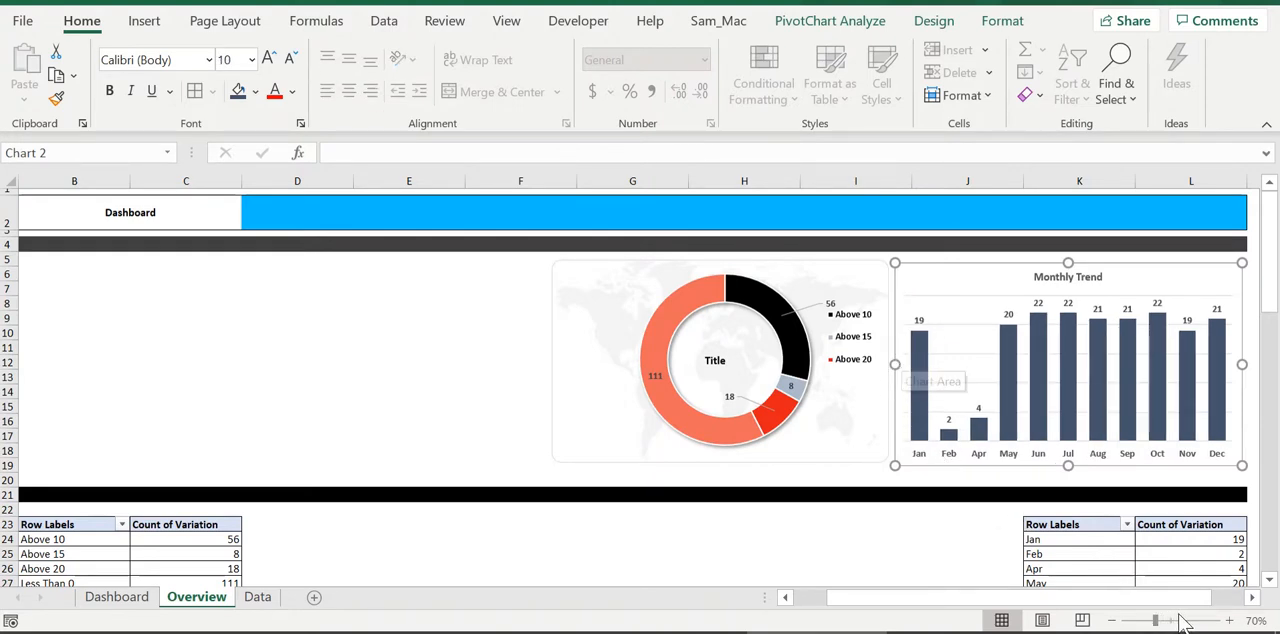
left_click_drag(1204, 602, 1231, 600)
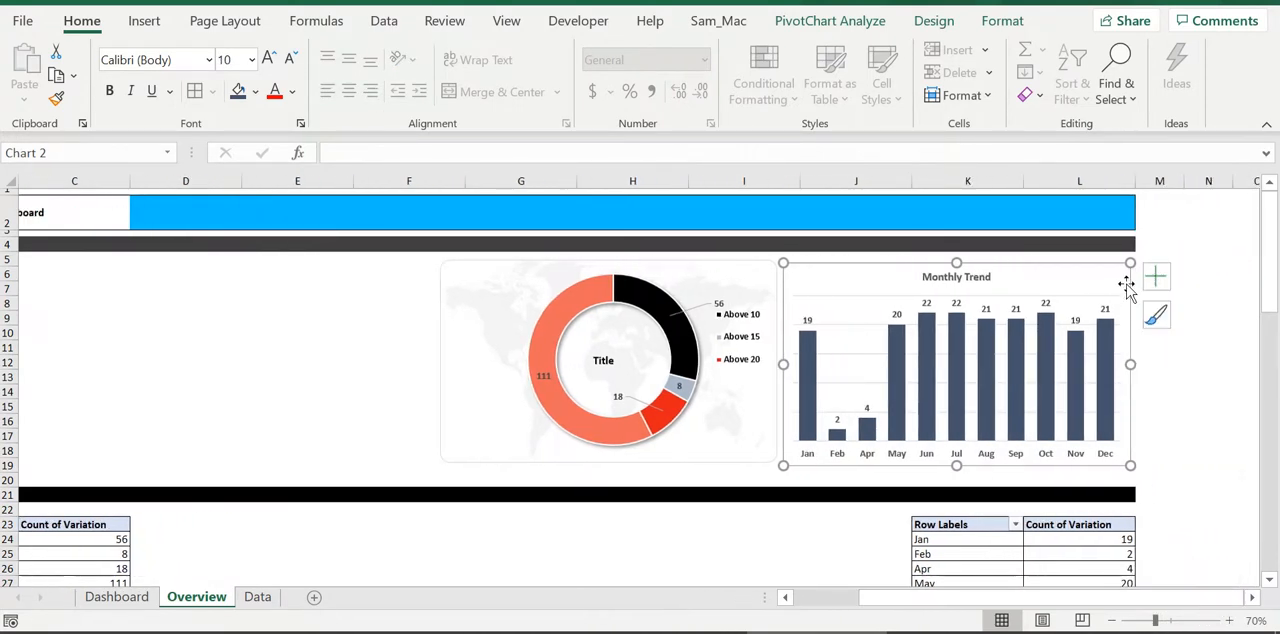
left_click(1156, 277)
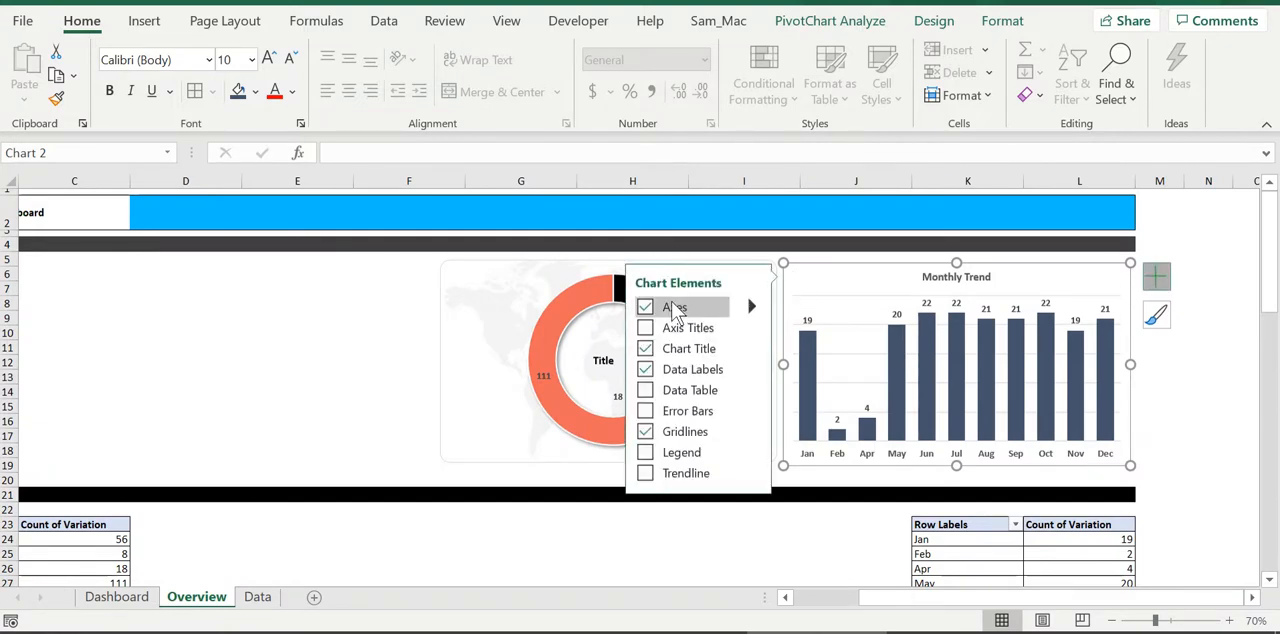
left_click(681, 306)
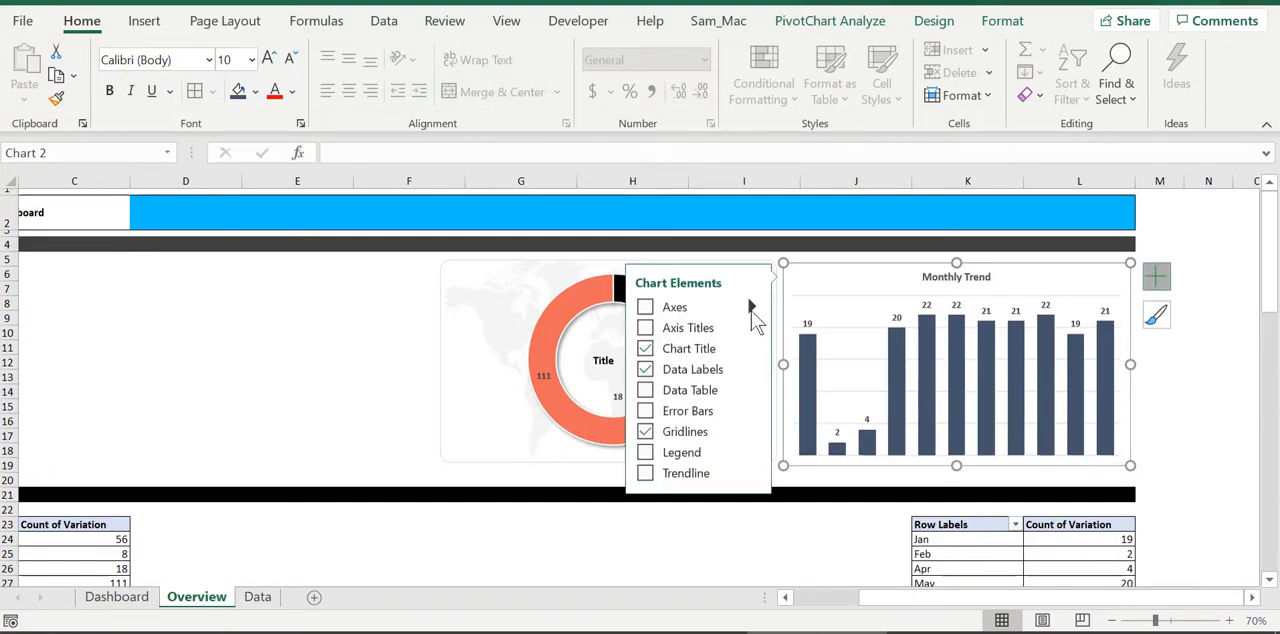
left_click(754, 309)
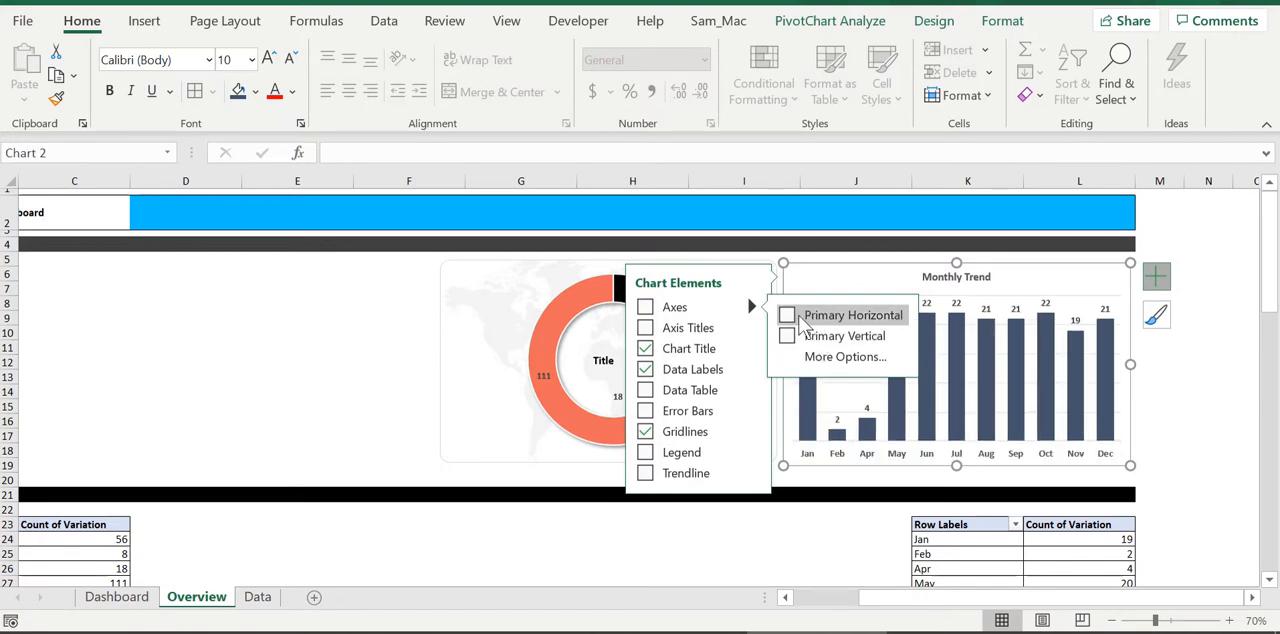
left_click(1190, 450)
Check the slicers and charts on the Dashboard sheet for comparison with Overview
left_click_drag(1000, 598, 897, 600)
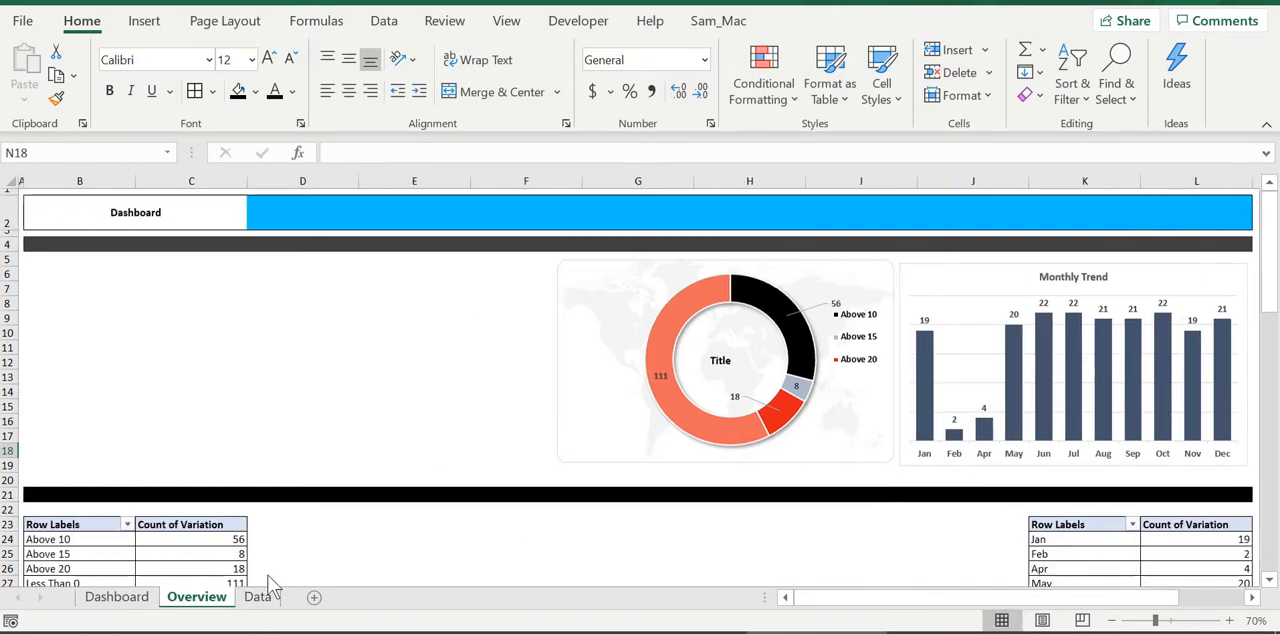
left_click(146, 600)
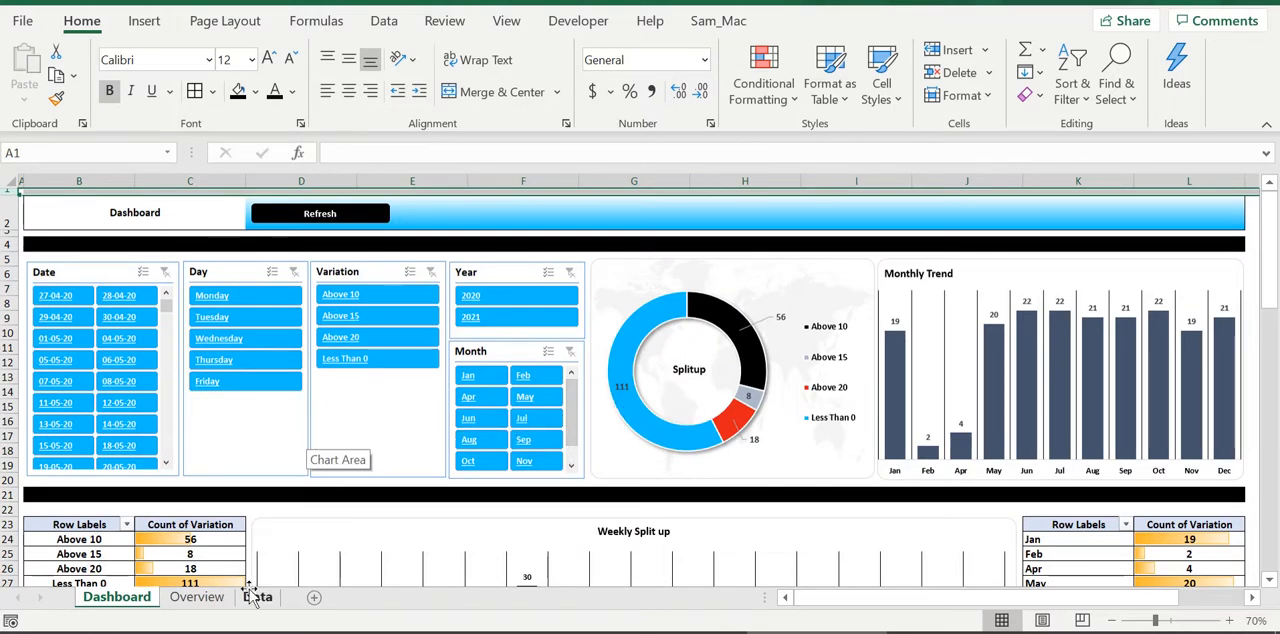
On the Overview sheet, fill the doughnut chart's Less Than 0 slice with bright blue
left_click(200, 600)
left_click(737, 436)
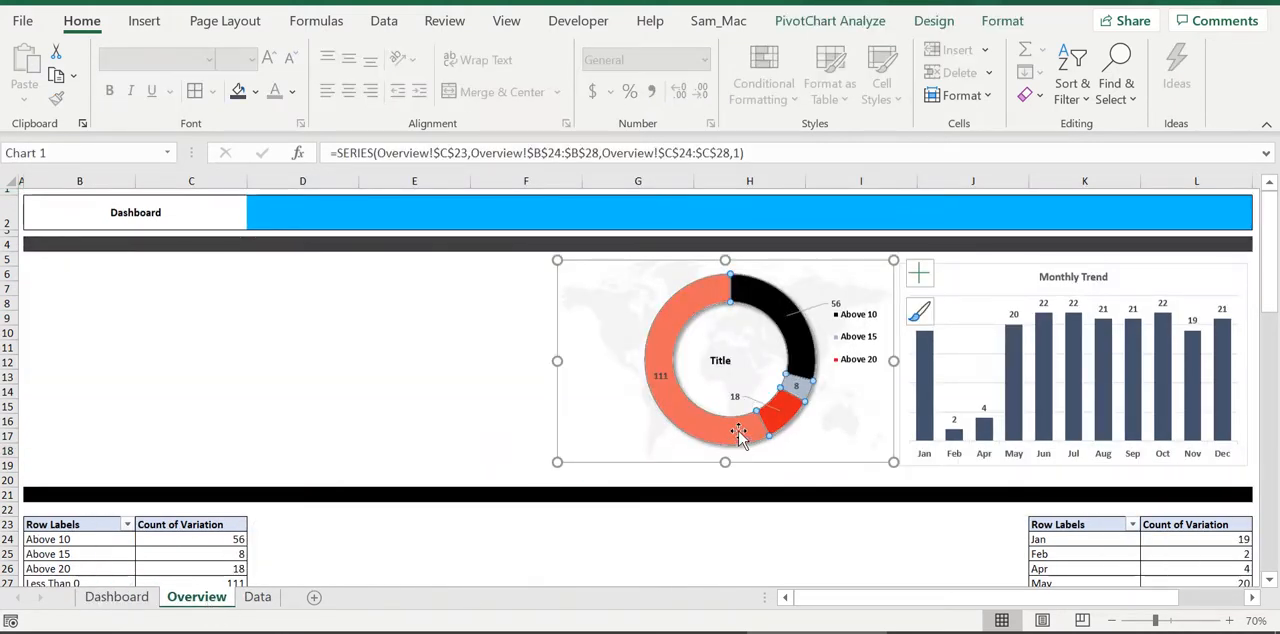
left_click(743, 443)
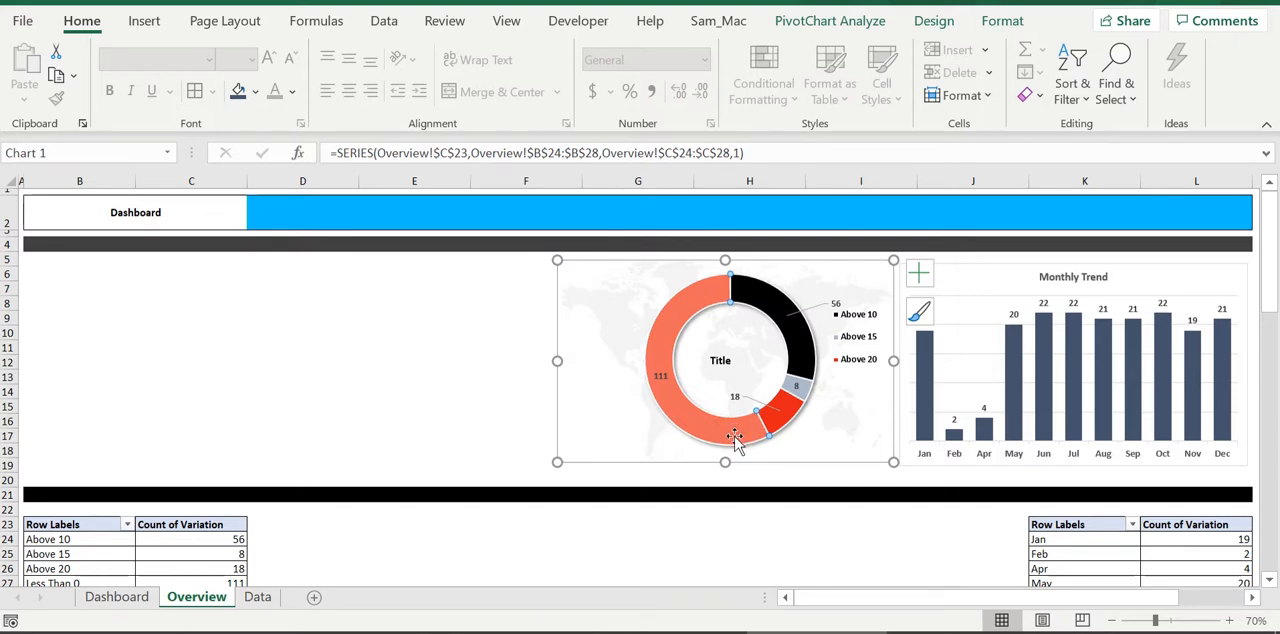
left_click(256, 91)
left_click(239, 366)
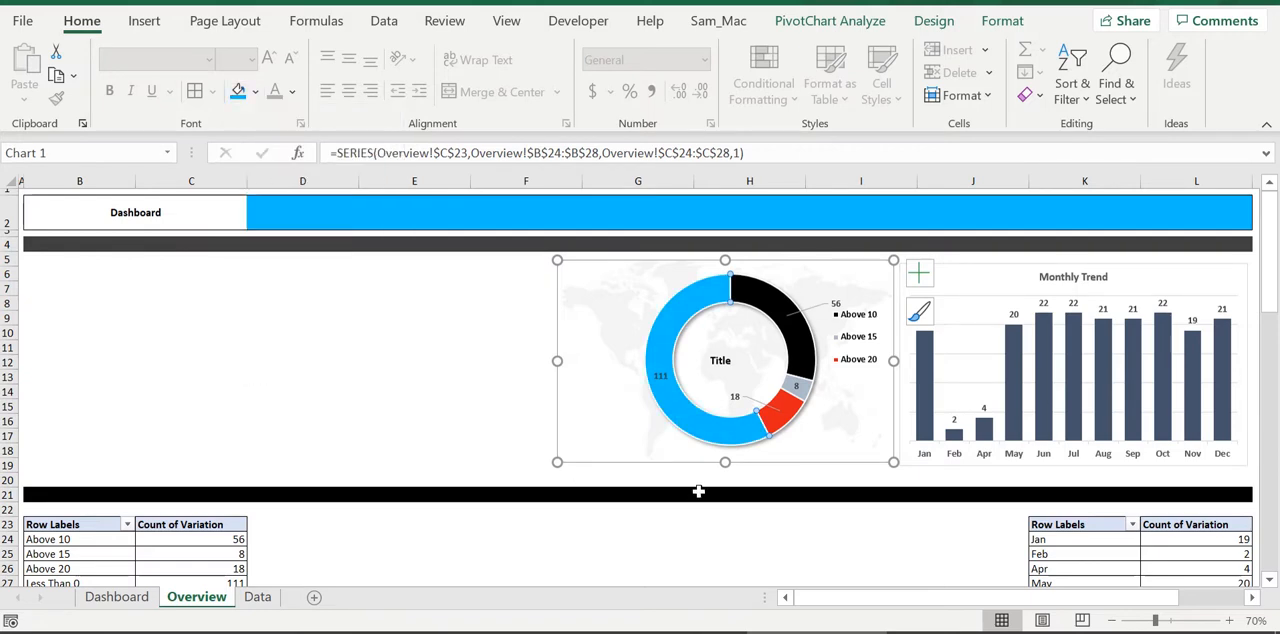
Stretch the doughnut chart's frame slightly downward to line up with the bottom of the Monthly Trend chart
left_click(698, 491)
left_click(862, 458)
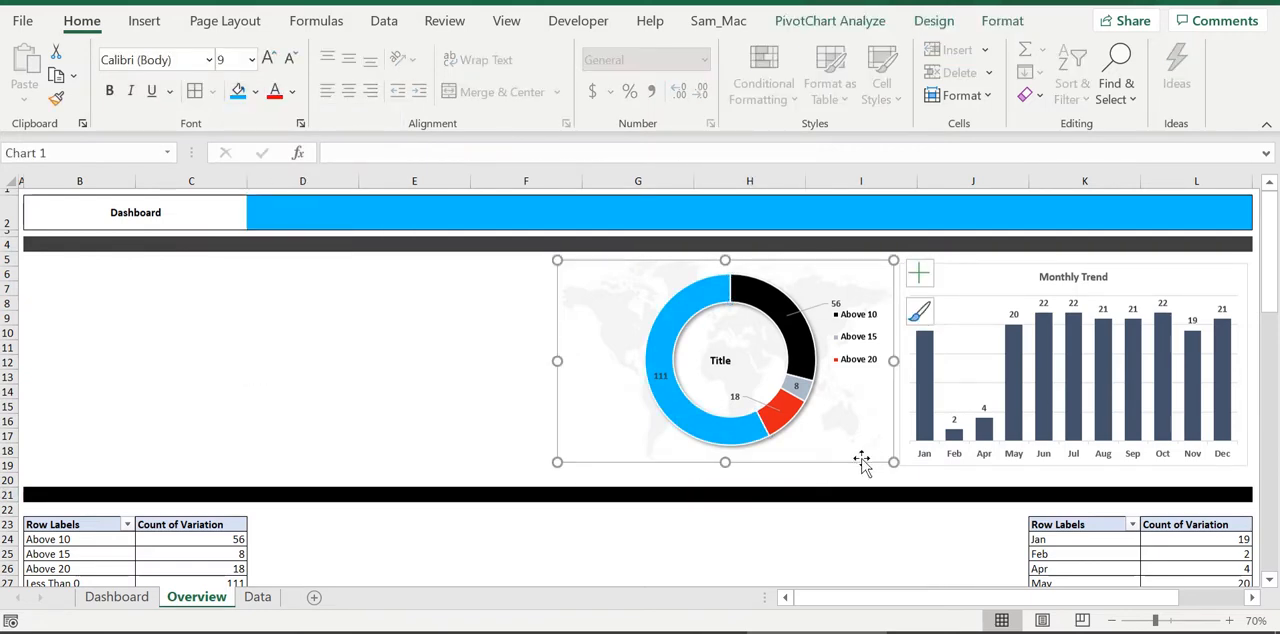
left_click_drag(725, 462, 726, 465)
left_click(736, 497)
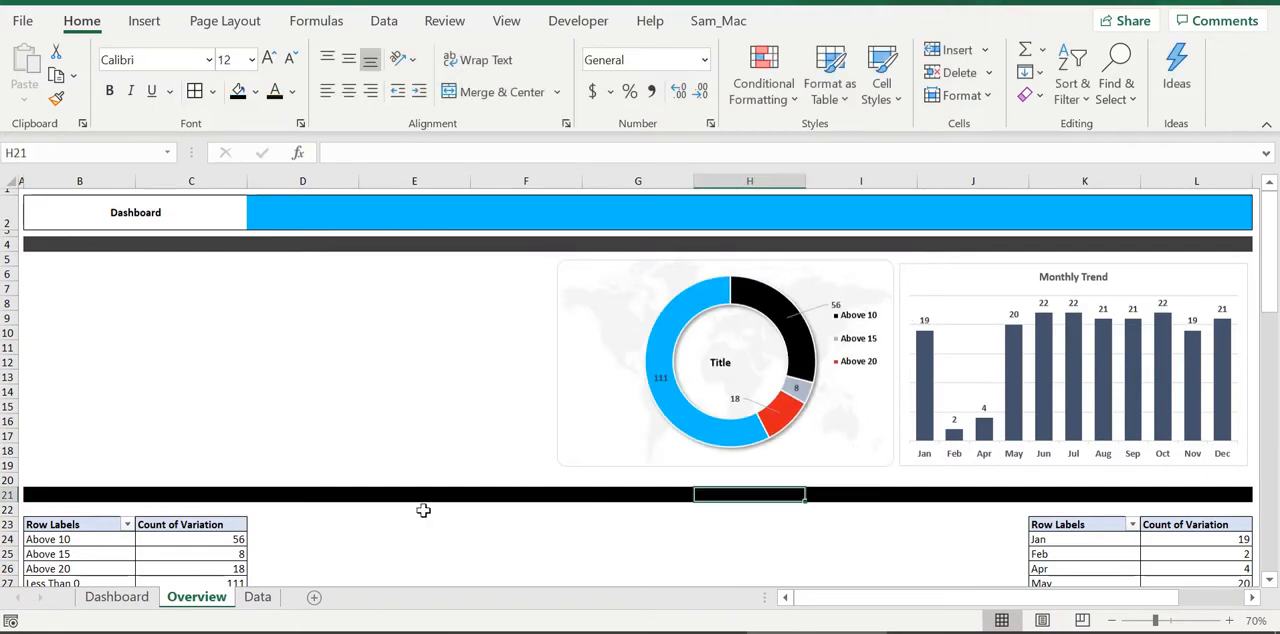
scroll(407, 484, "down", 5)
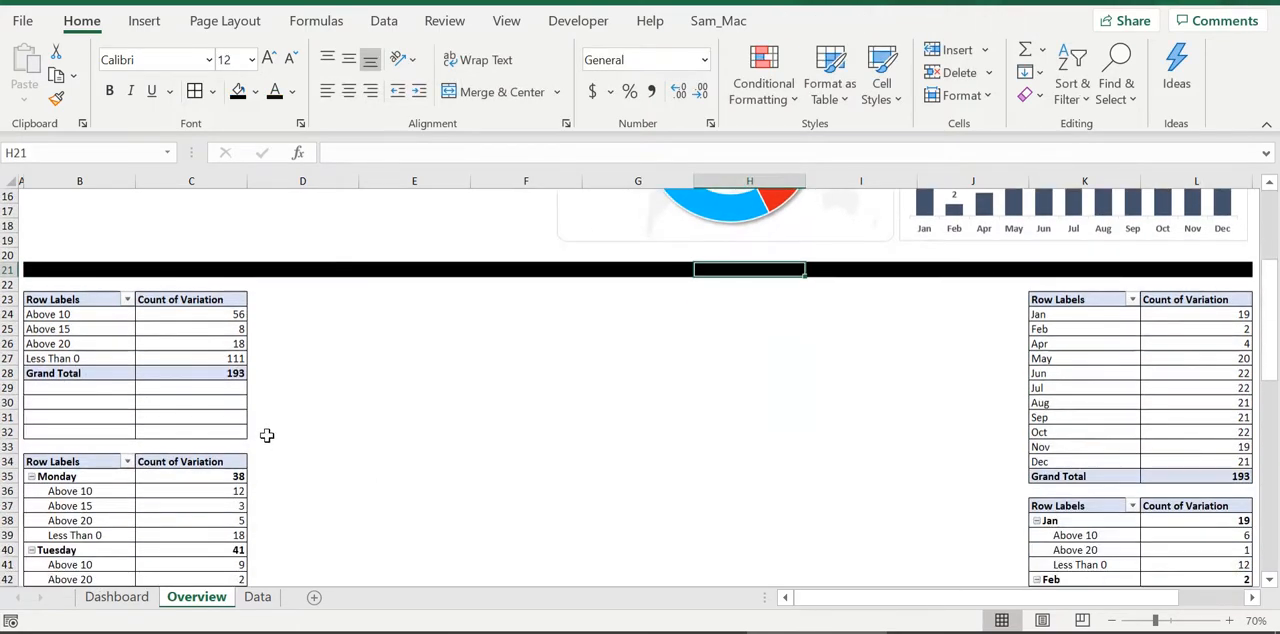
scroll(274, 434, "up", 5)
scroll(280, 437, "down", 3)
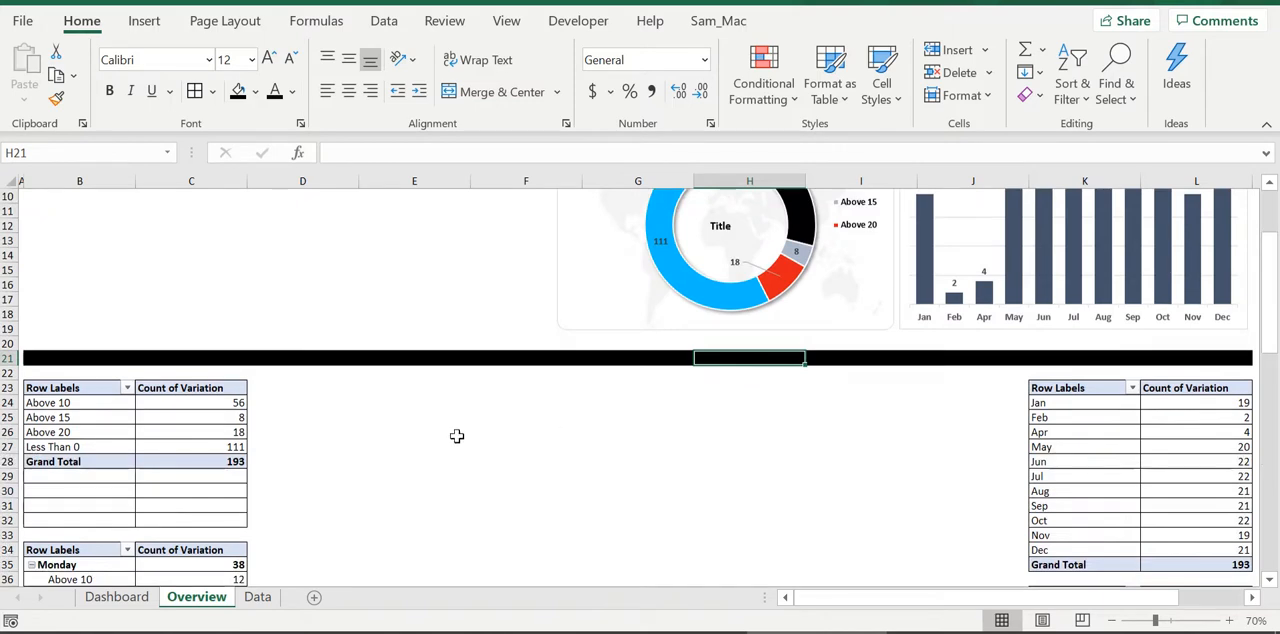
scroll(555, 460, "up", 3)
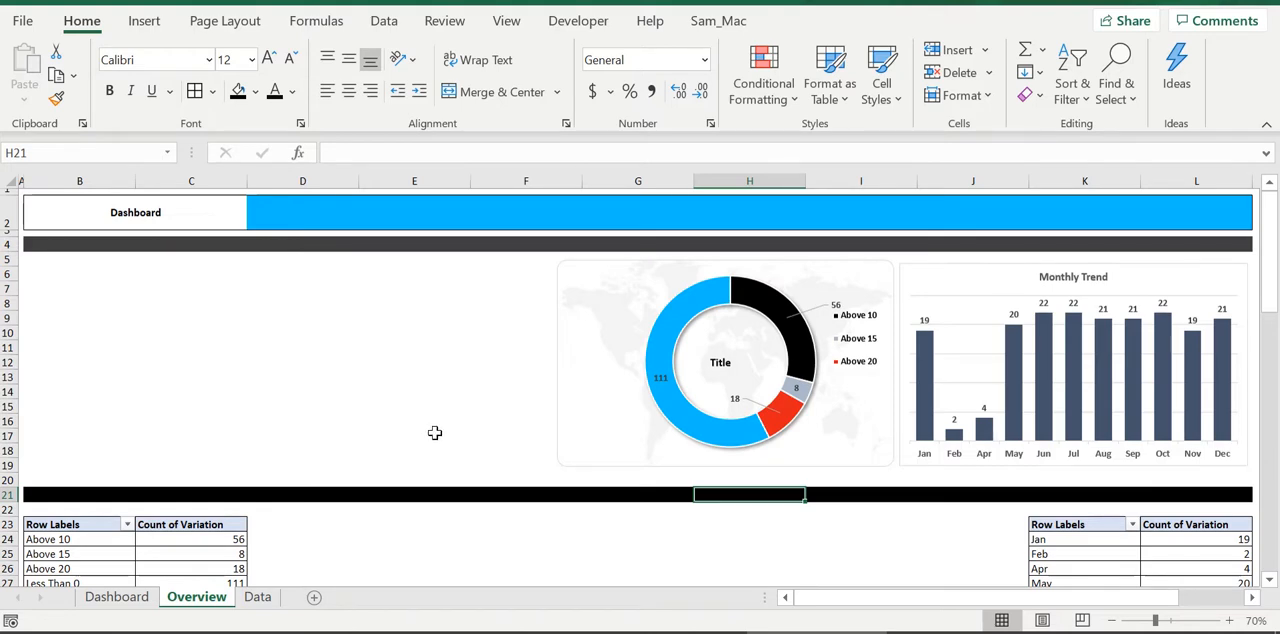
Insert slicers for Date, Day, Variation, Month and Year from the pivot table that counts each variation category
left_click(190, 554)
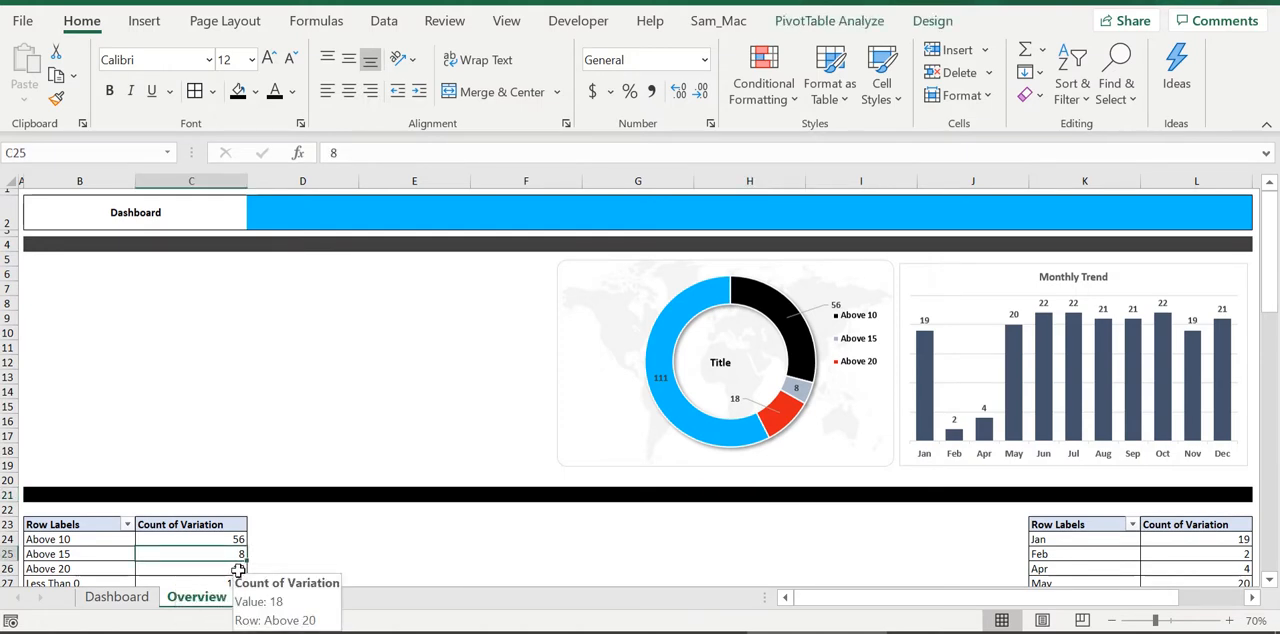
key("alt+n")
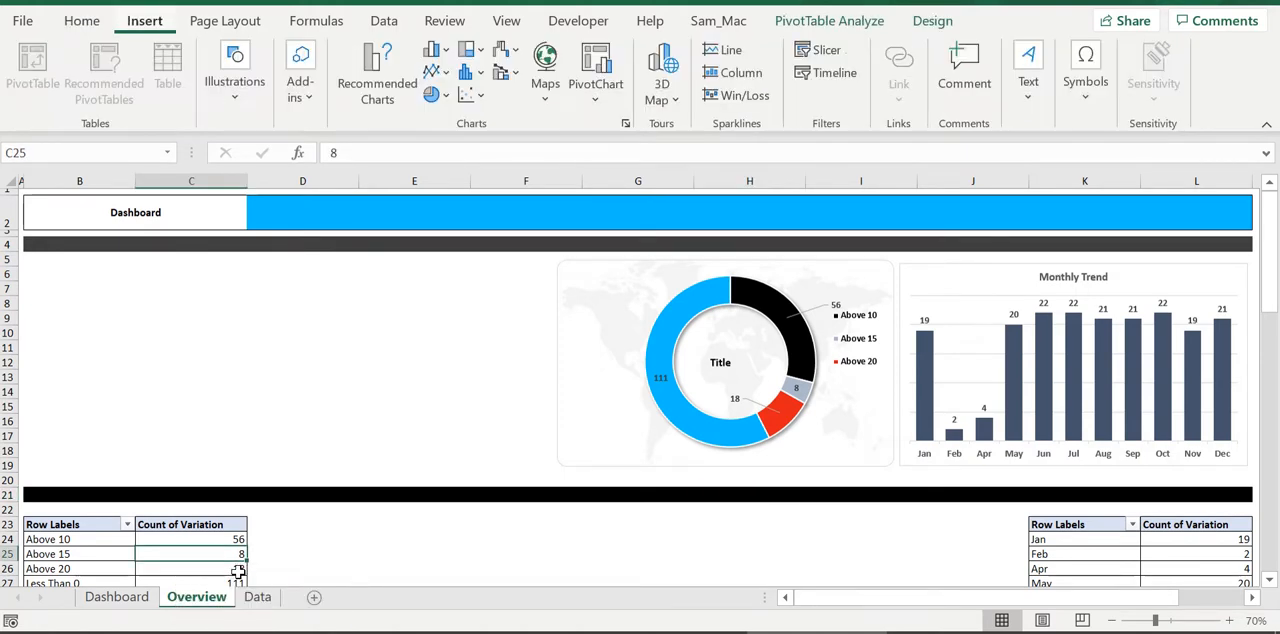
key("Escape")
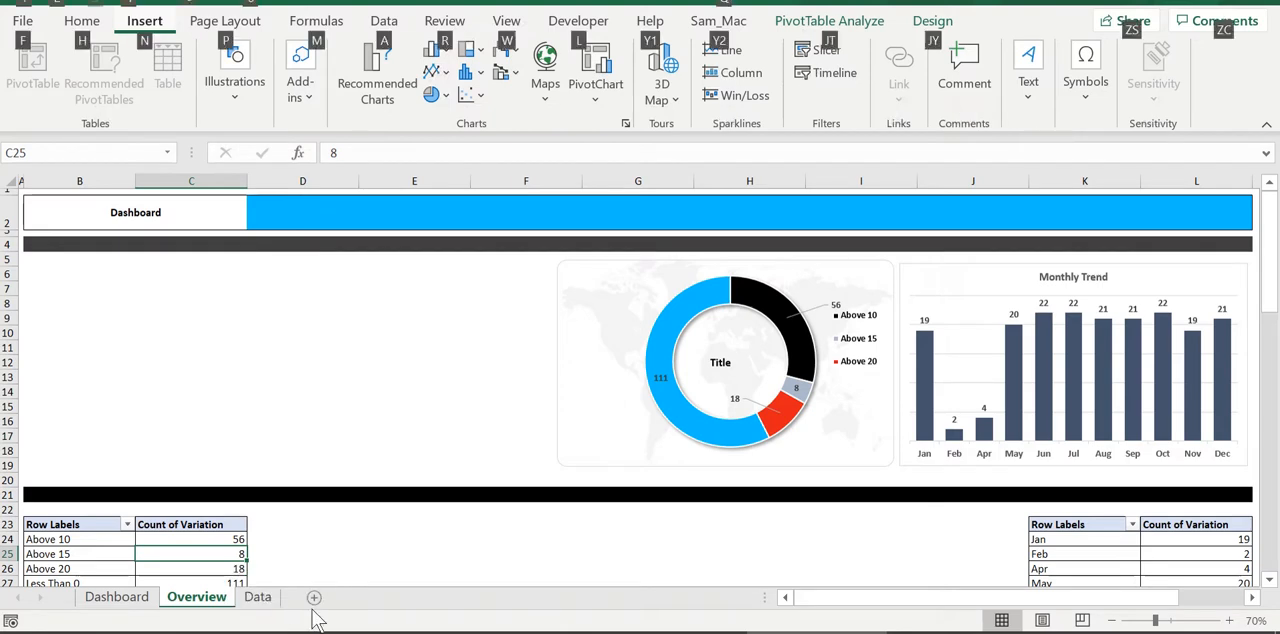
key("Escape")
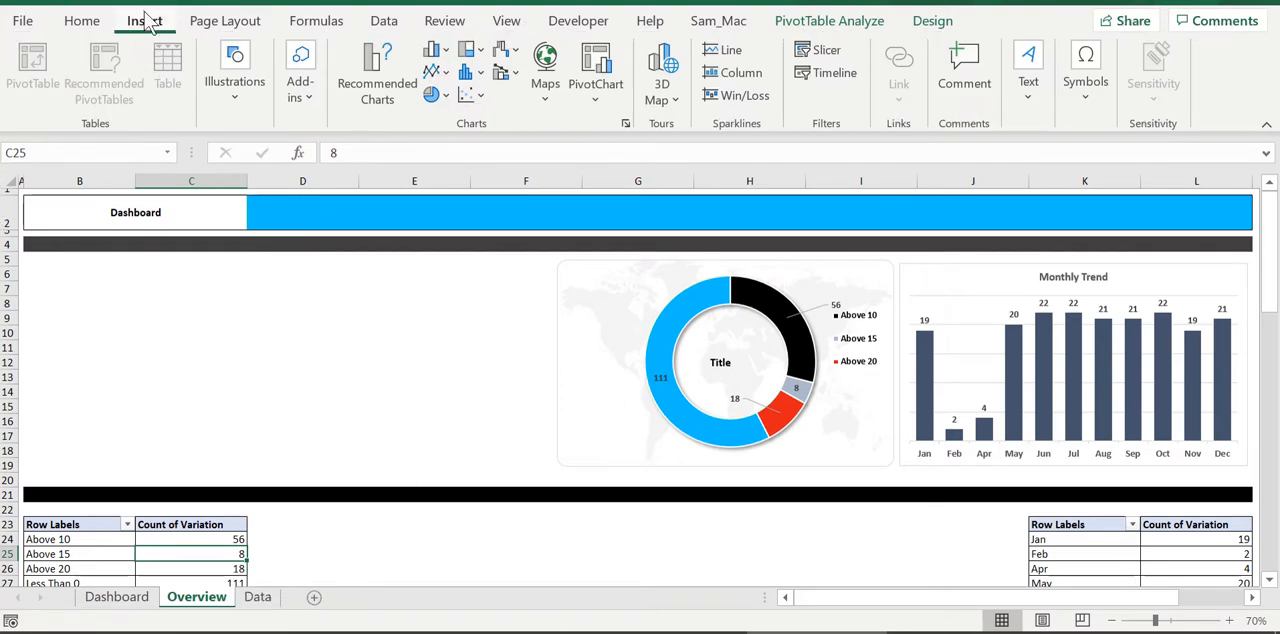
left_click(822, 50)
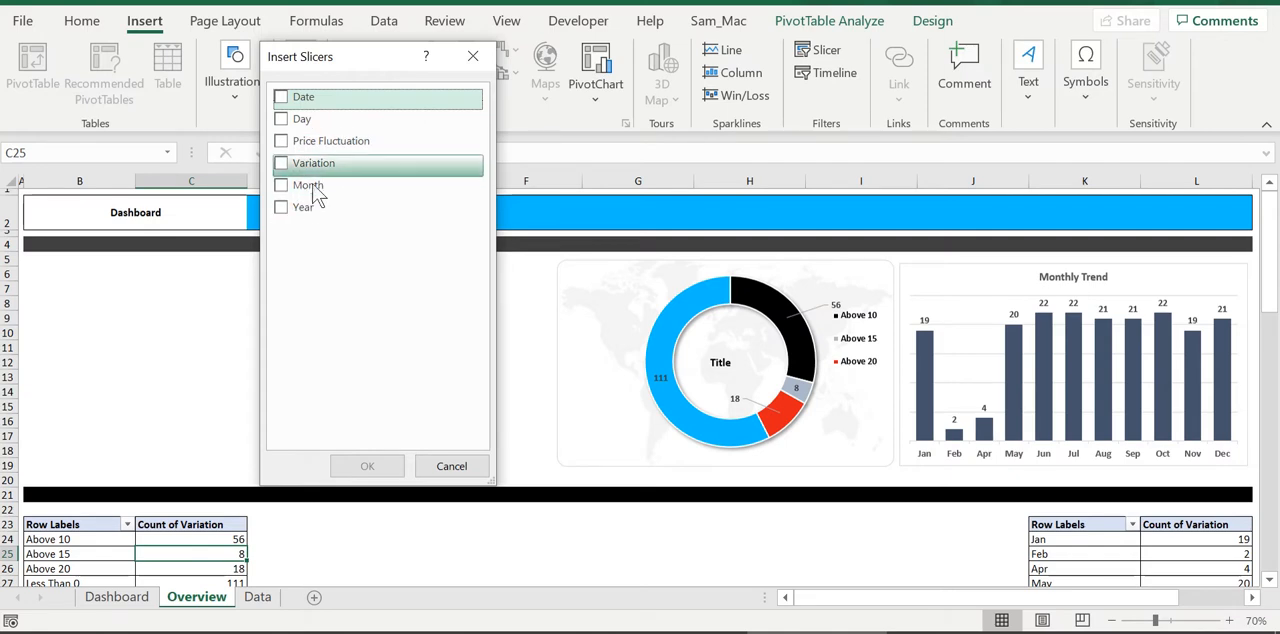
left_click(293, 98)
left_click(291, 124)
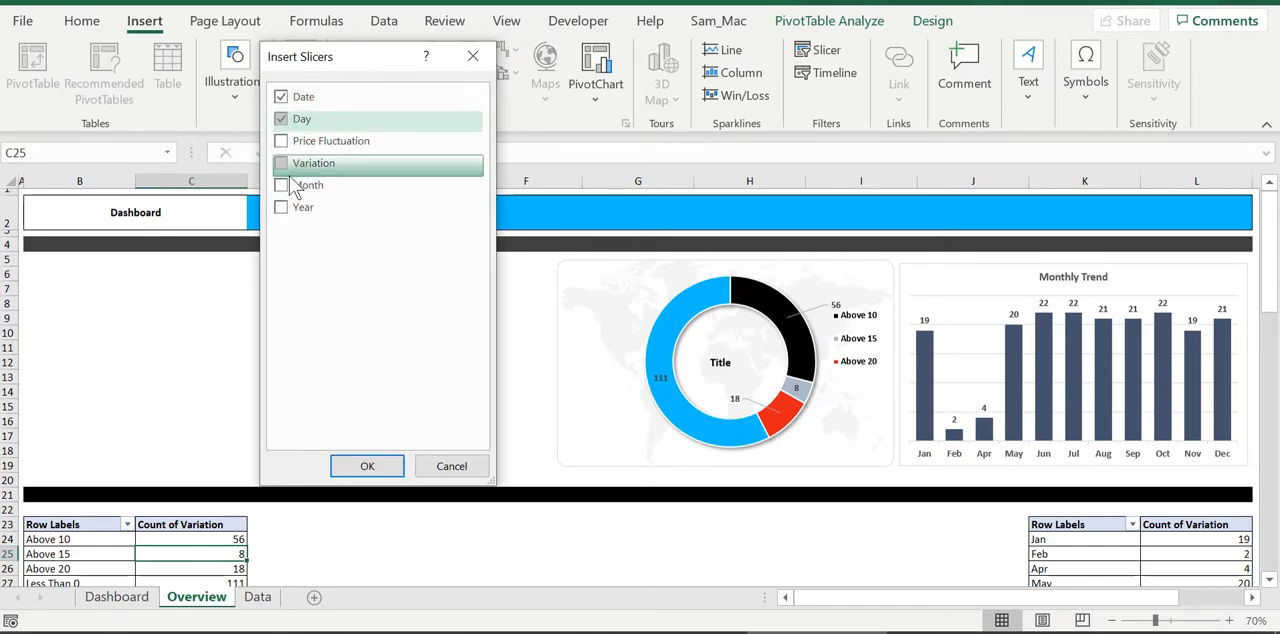
left_click(286, 168)
left_click(284, 186)
left_click(284, 207)
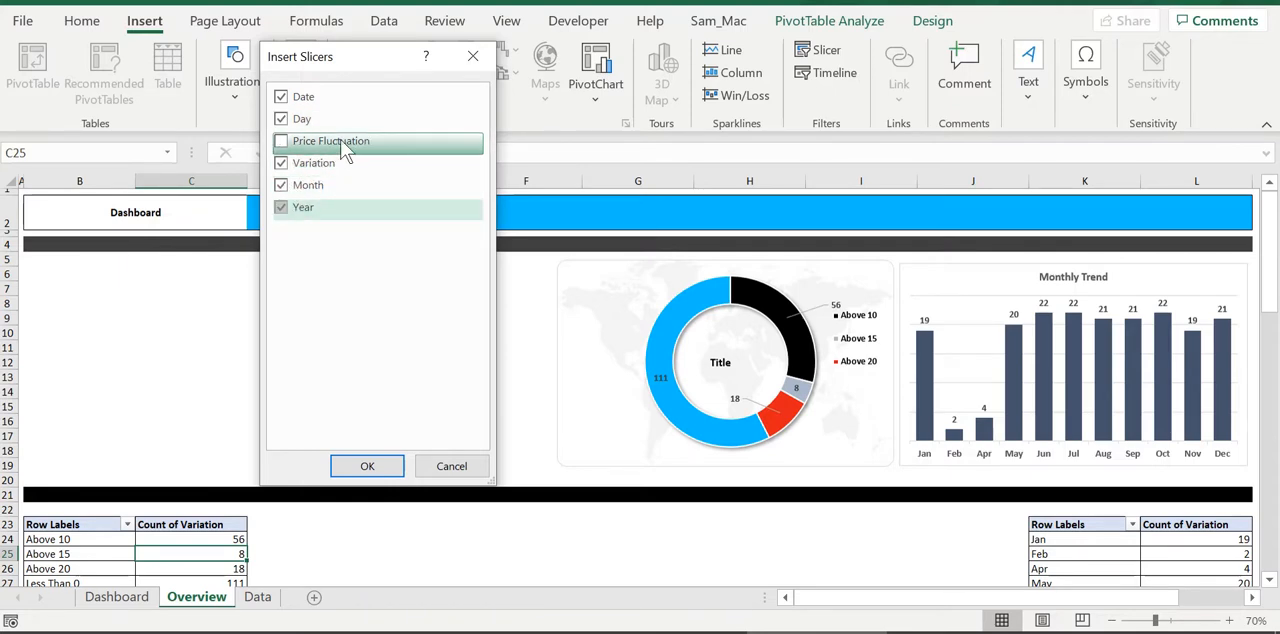
left_click(376, 470)
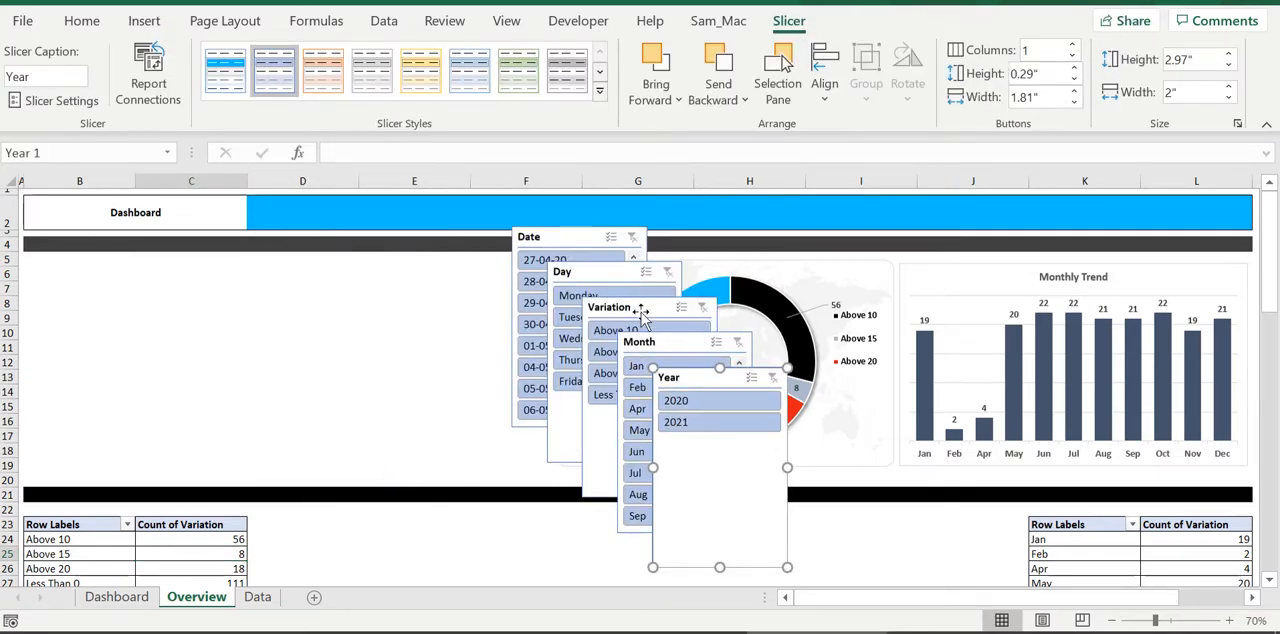
Set all five slicers together to hide items with no data
left_click(668, 350, "ctrl")
left_click(636, 309, "ctrl")
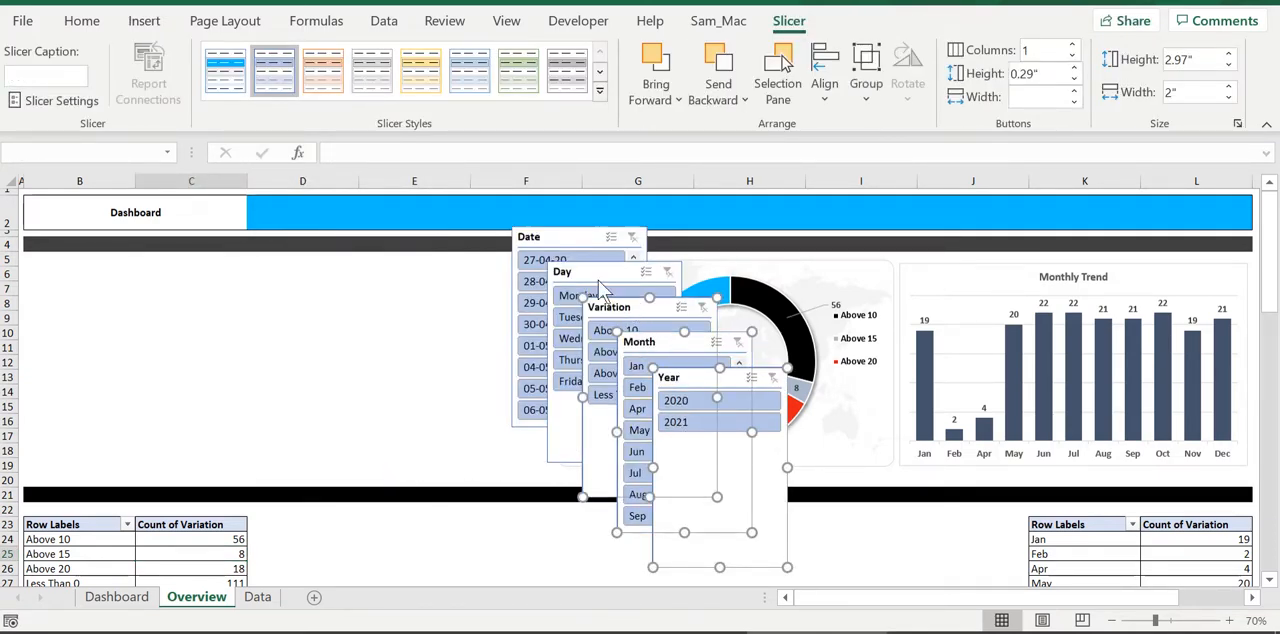
left_click(596, 275, "ctrl")
left_click(572, 245, "ctrl")
right_click(569, 239)
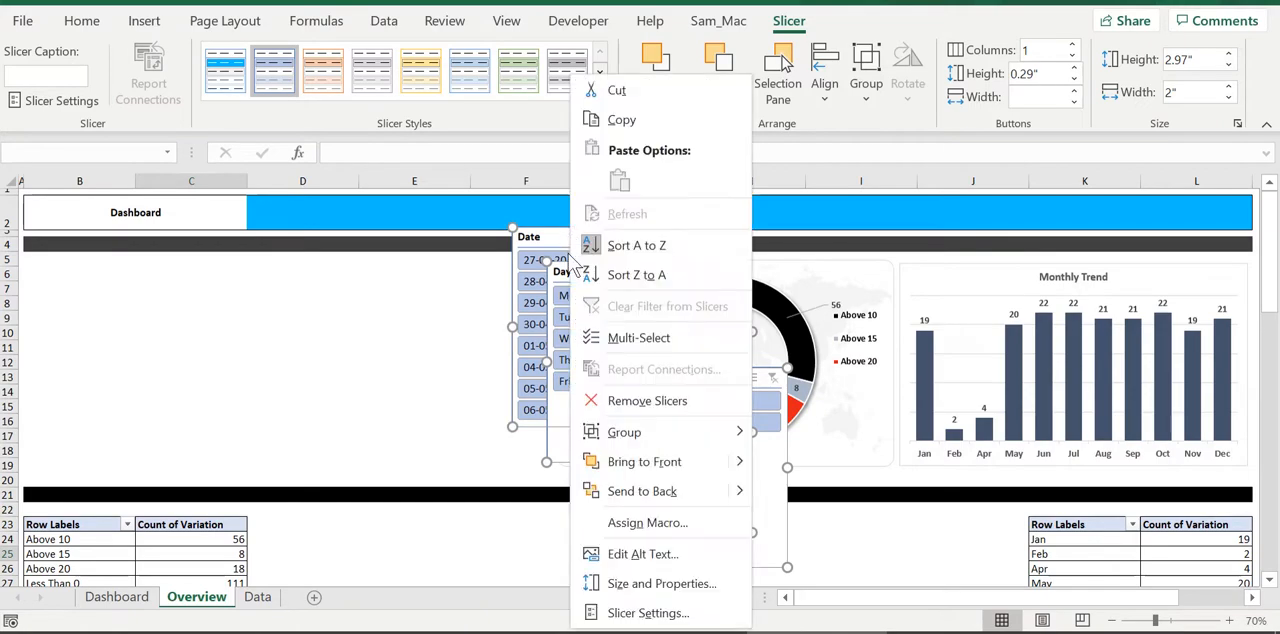
left_click(643, 611)
left_click(703, 515)
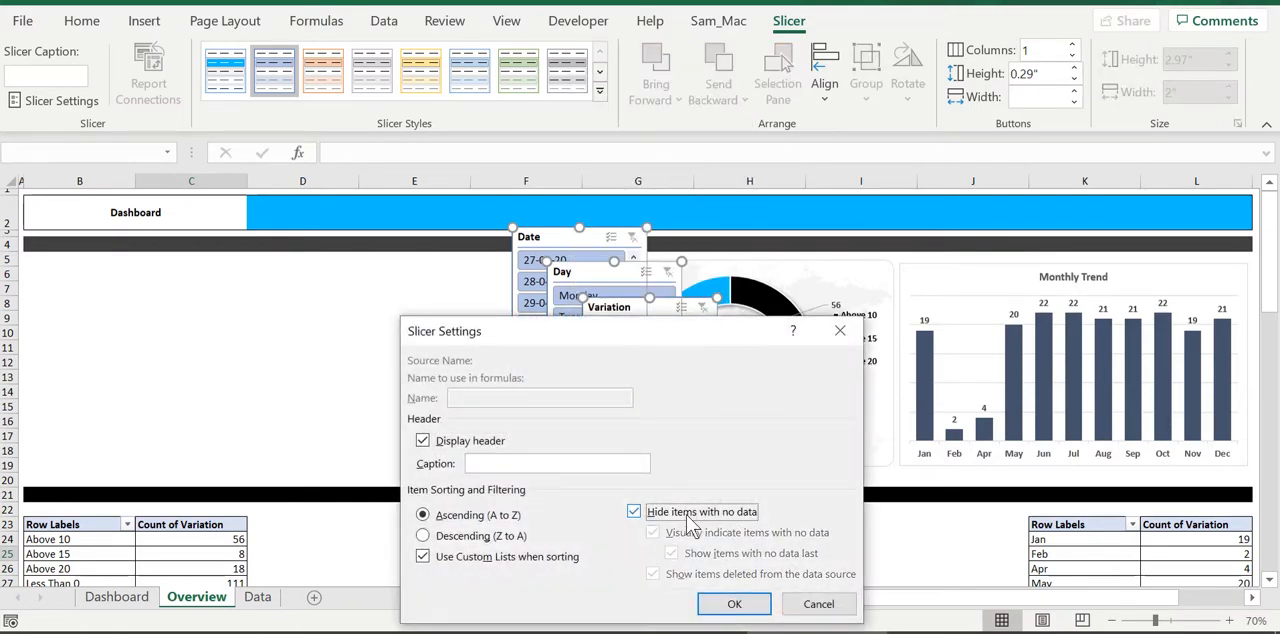
left_click(734, 604)
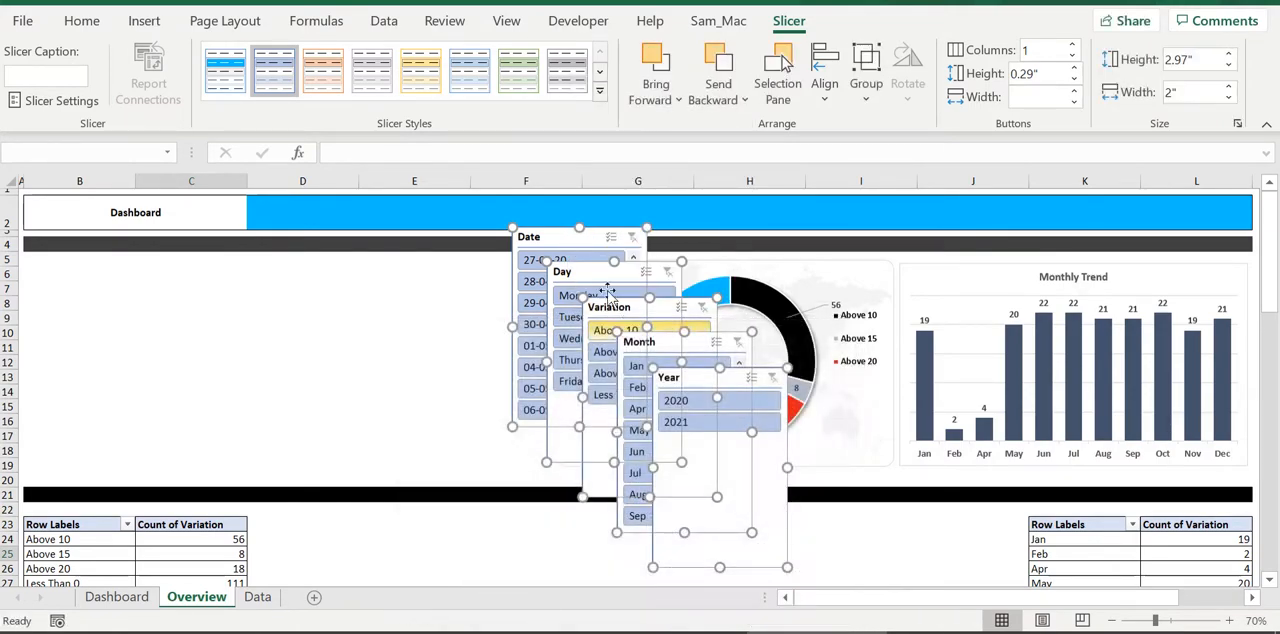
Move the five selected slicers to start in column B below the dark band and increase their height to 3.18"
left_click_drag(555, 237, 69, 268)
scroll(419, 363, "down", 3)
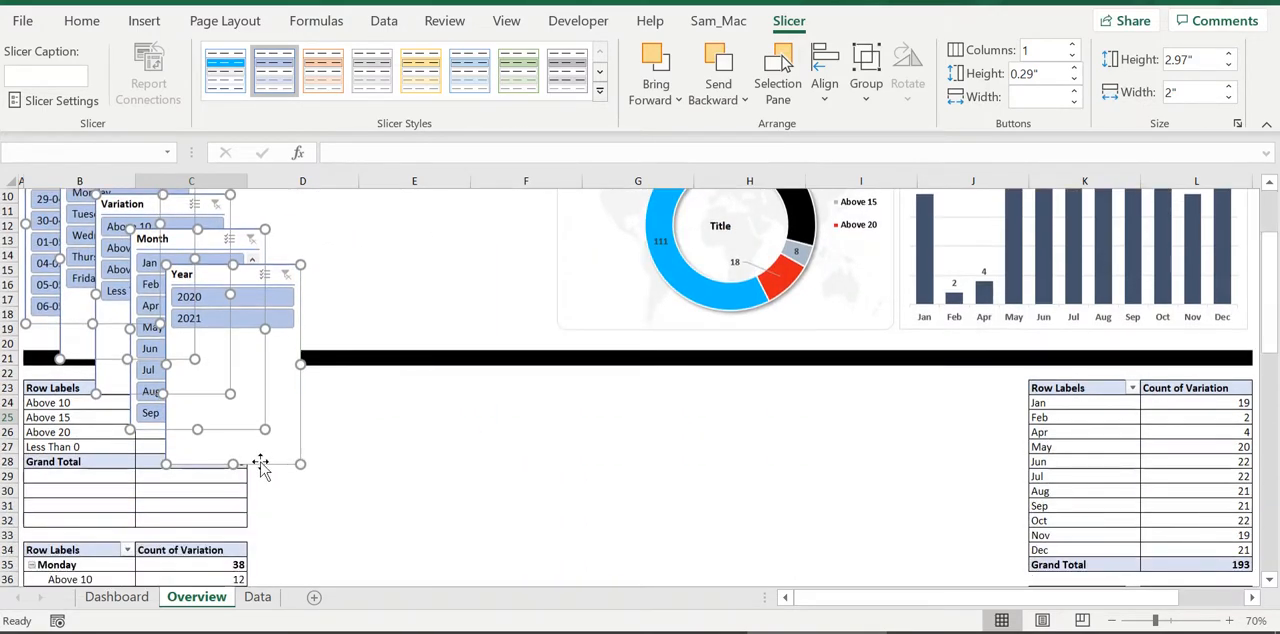
left_click_drag(236, 464, 236, 478)
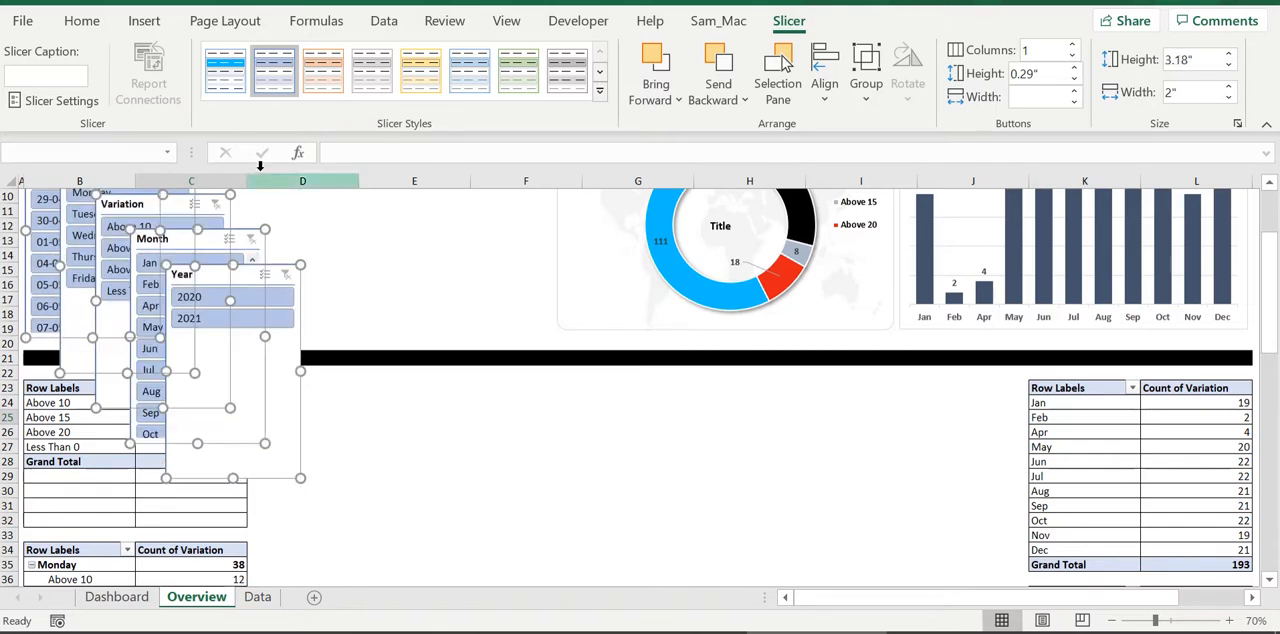
Apply the custom Blueslicer style to all five slicers
left_click(228, 88)
left_click(414, 256)
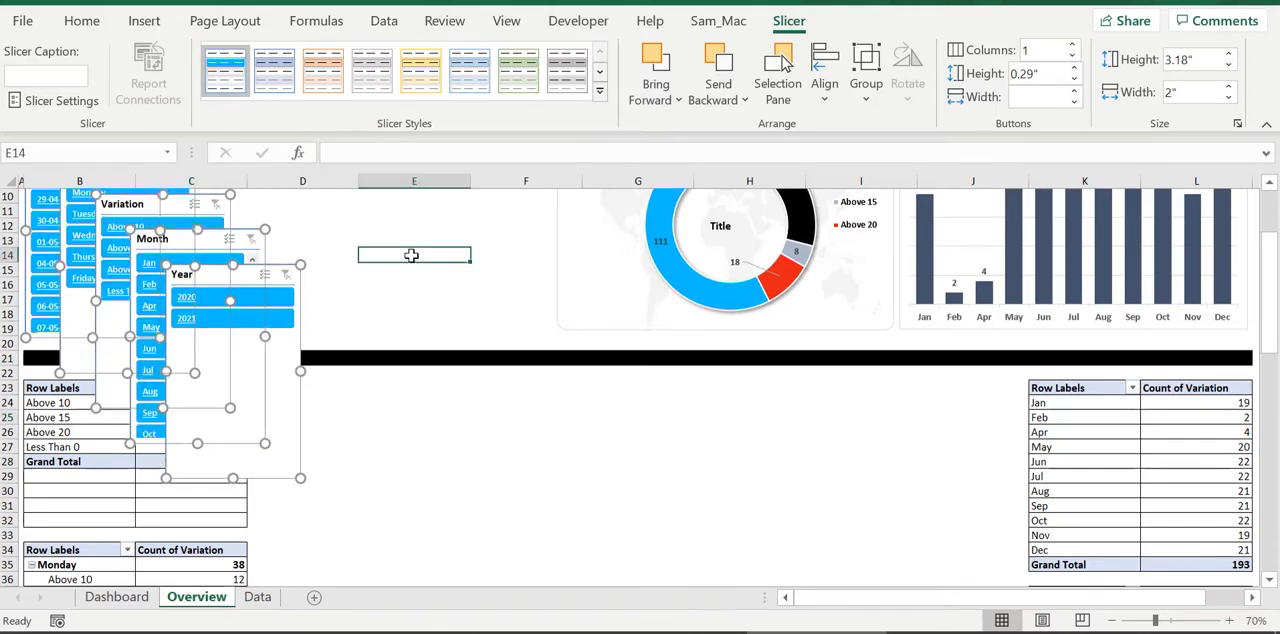
Place the Day slicer directly beside the Date slicer, aligned with its top edge
scroll(392, 283, "up", 2)
left_click_drag(101, 259, 205, 222)
left_click(458, 299)
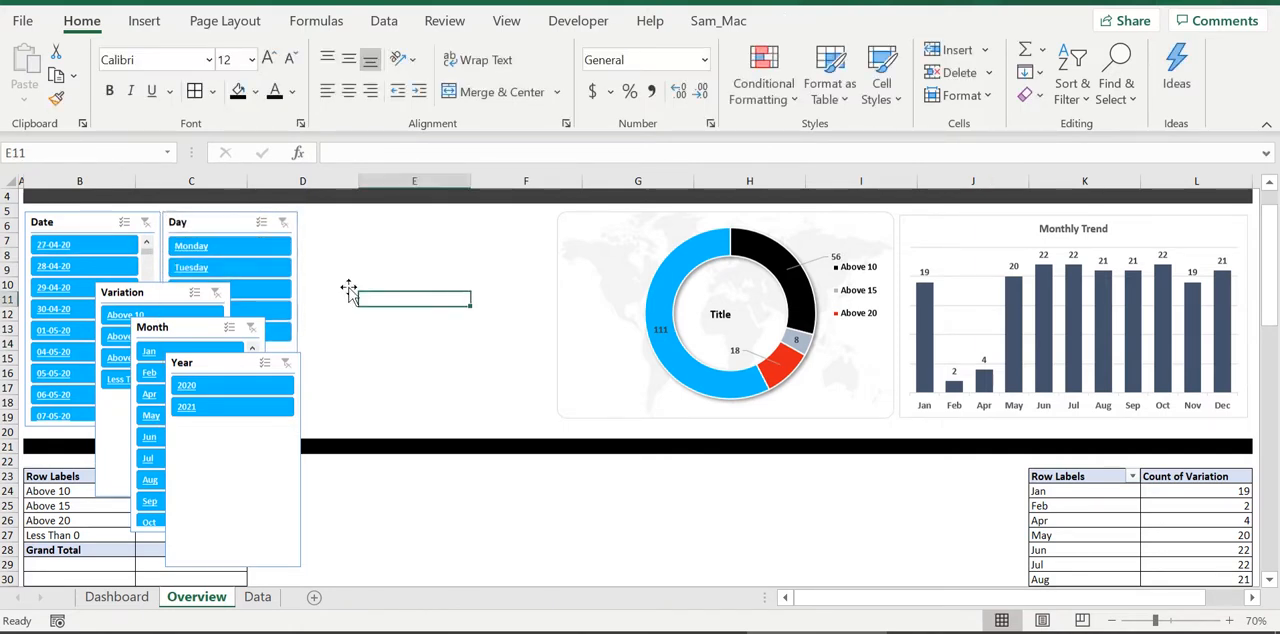
Modify the Blueslicer style so that selected items with data have a dark blue-gray fill
left_click(220, 223)
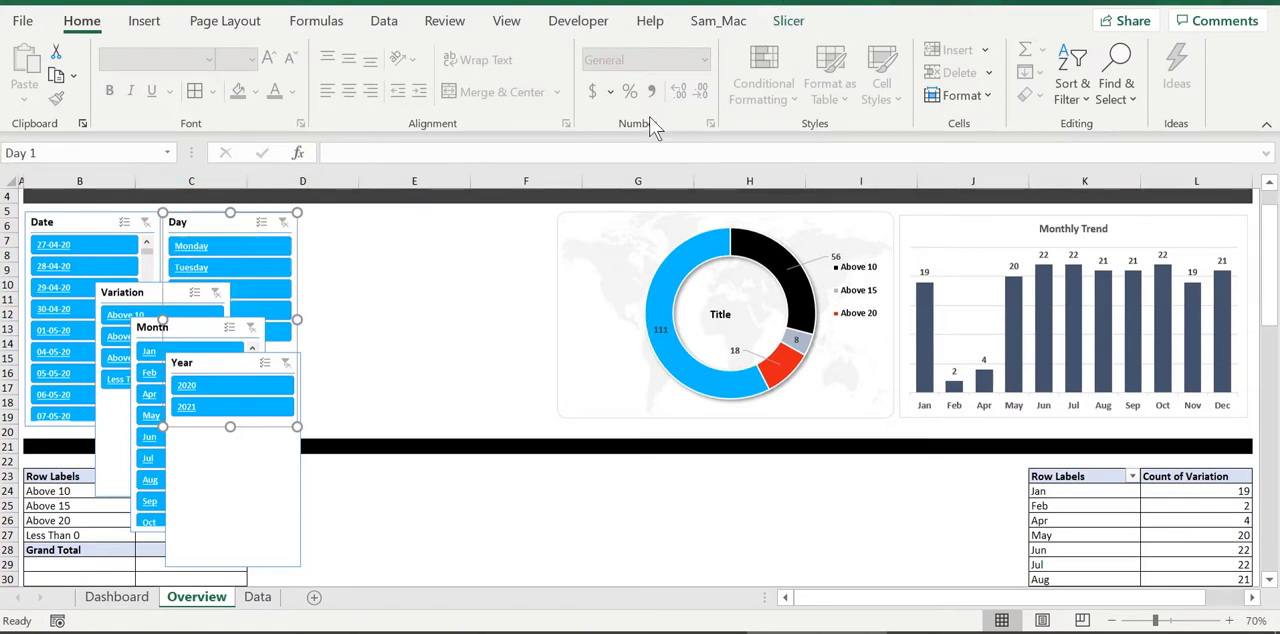
left_click(789, 21)
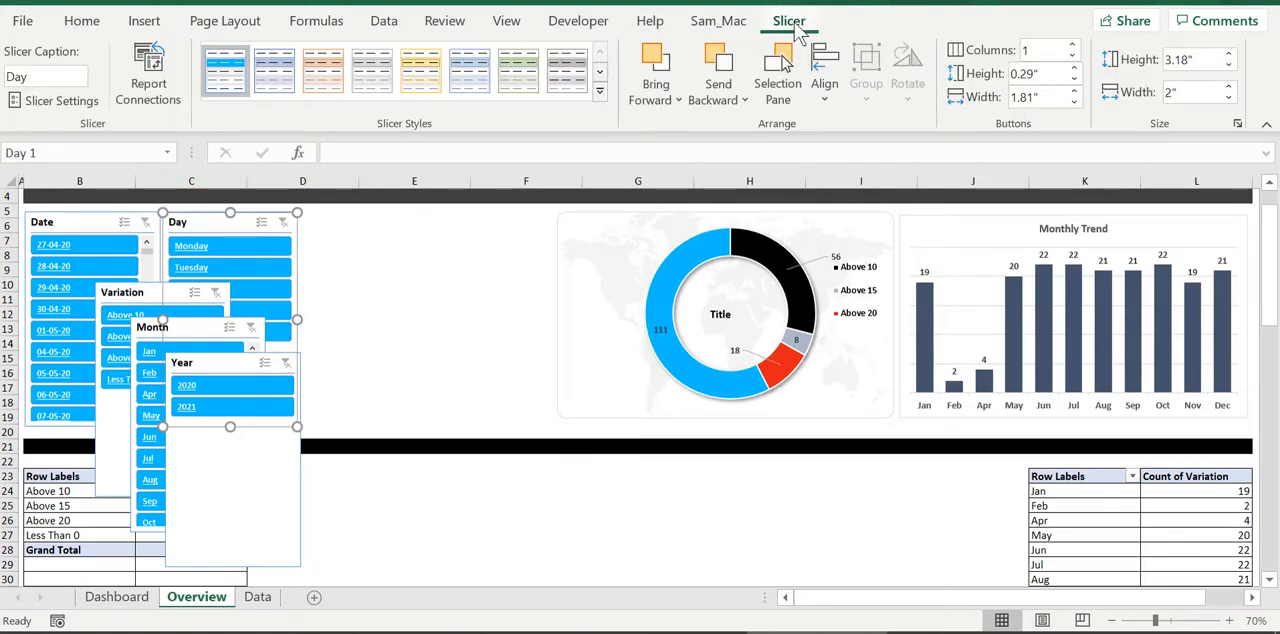
right_click(228, 84)
left_click(240, 92)
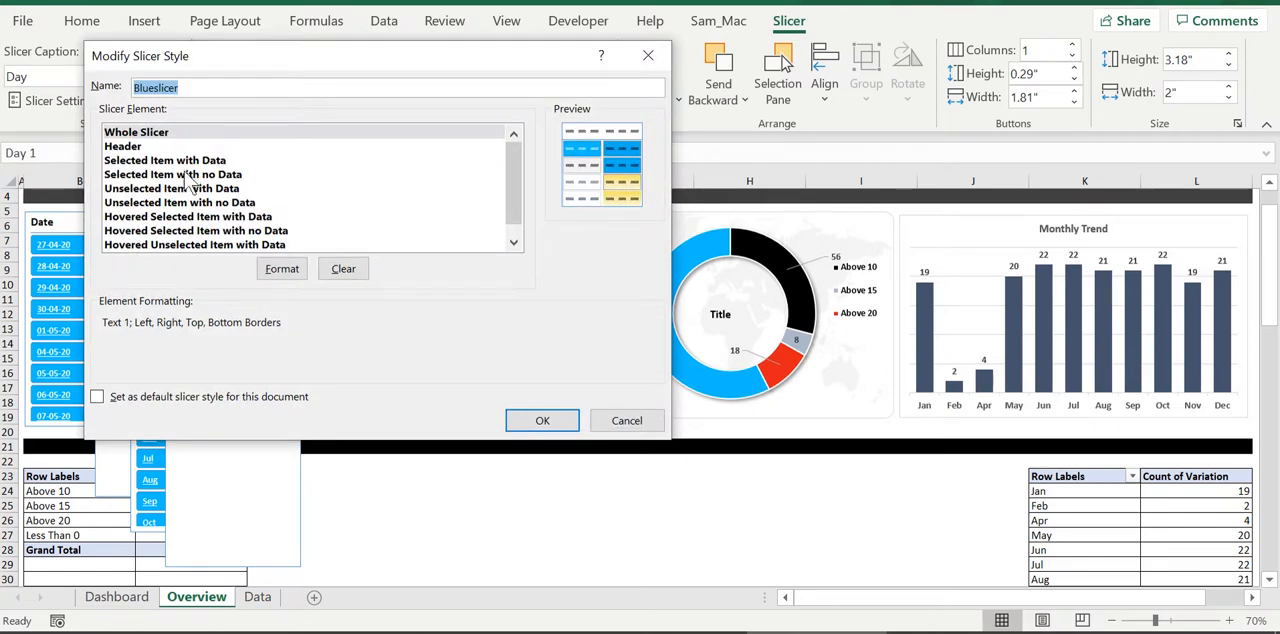
left_click(167, 162)
left_click(160, 203)
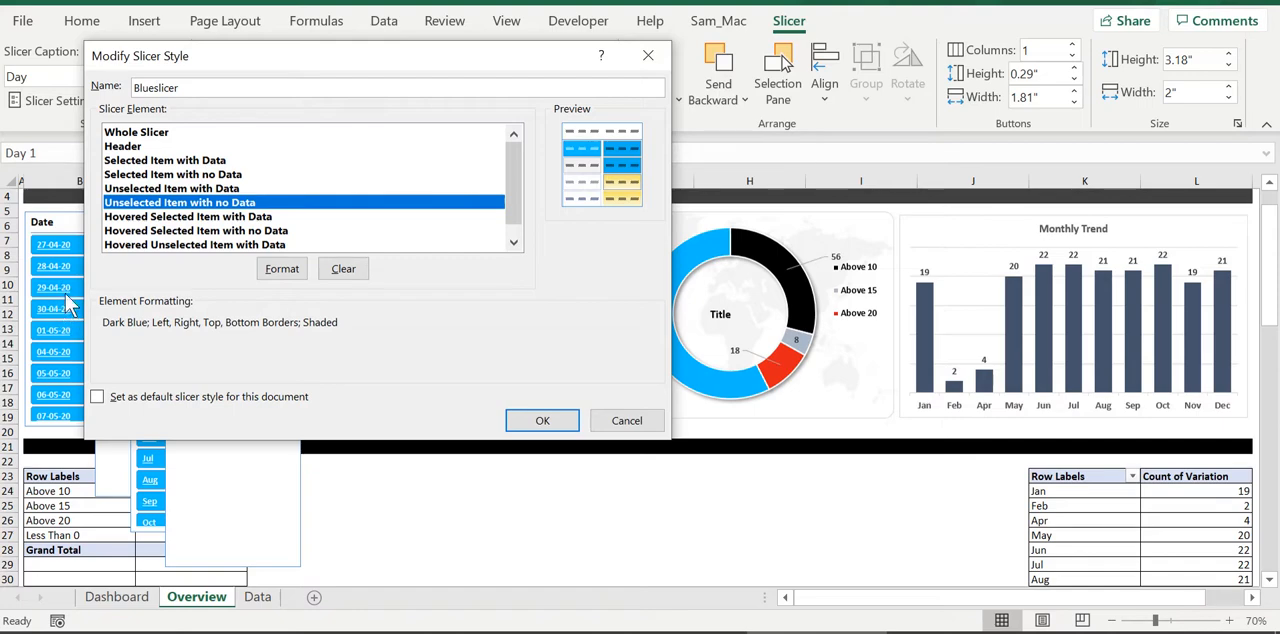
left_click(171, 162)
left_click(284, 272)
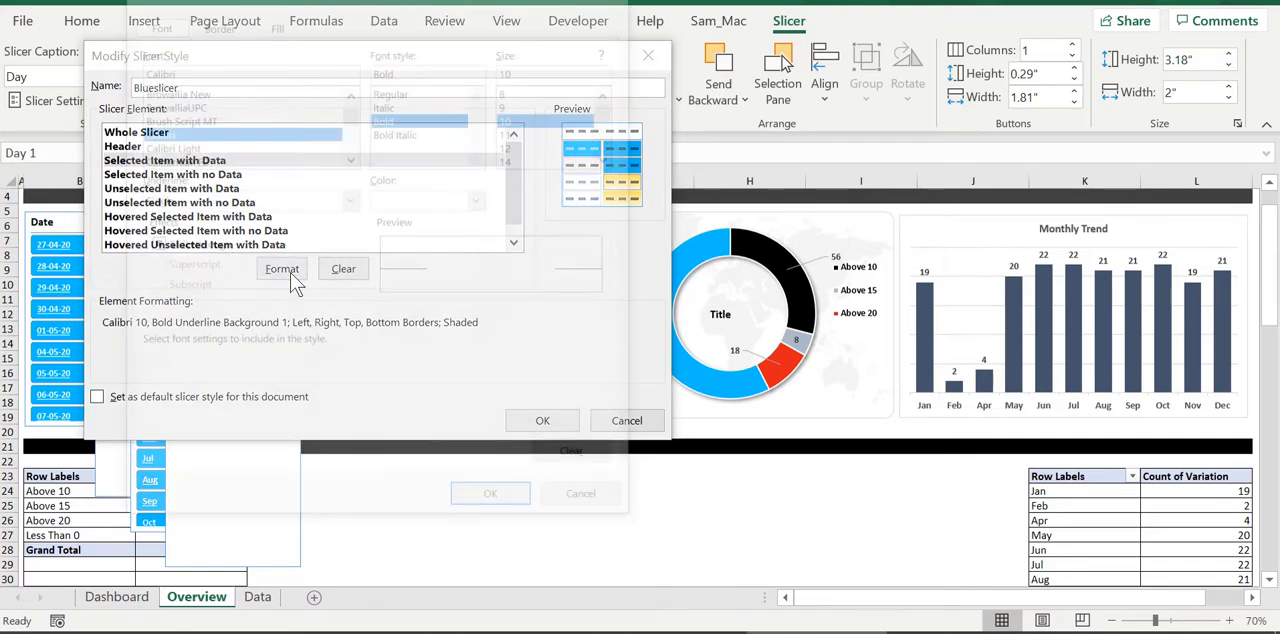
left_click(275, 21)
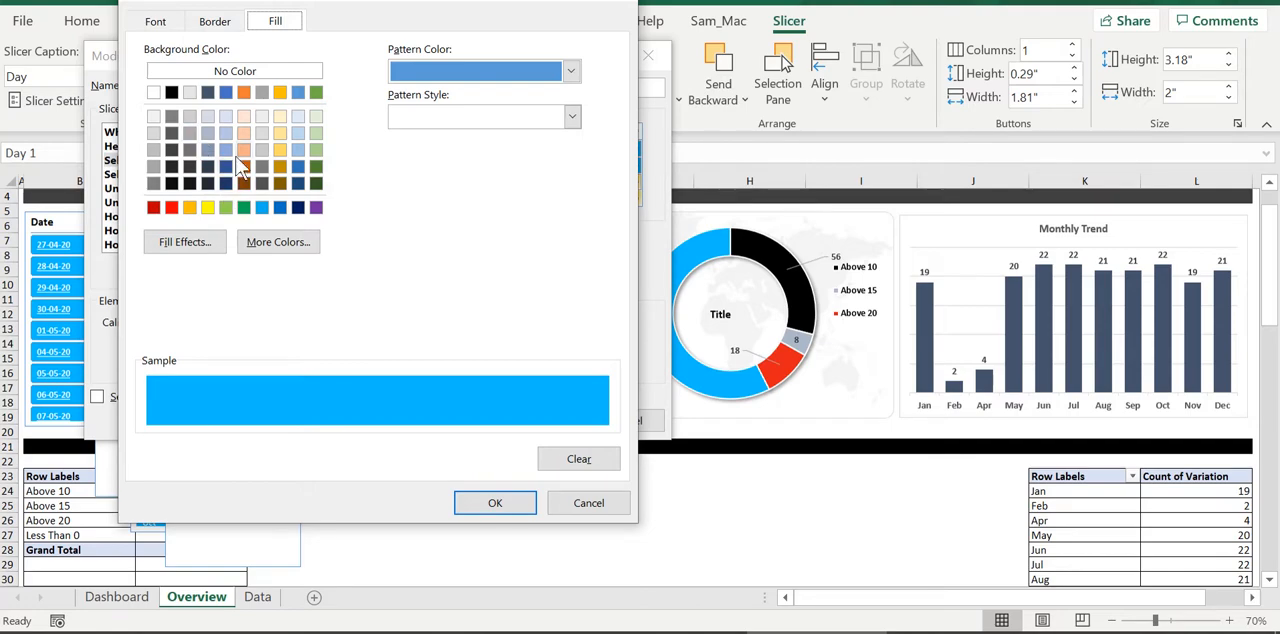
left_click(208, 93)
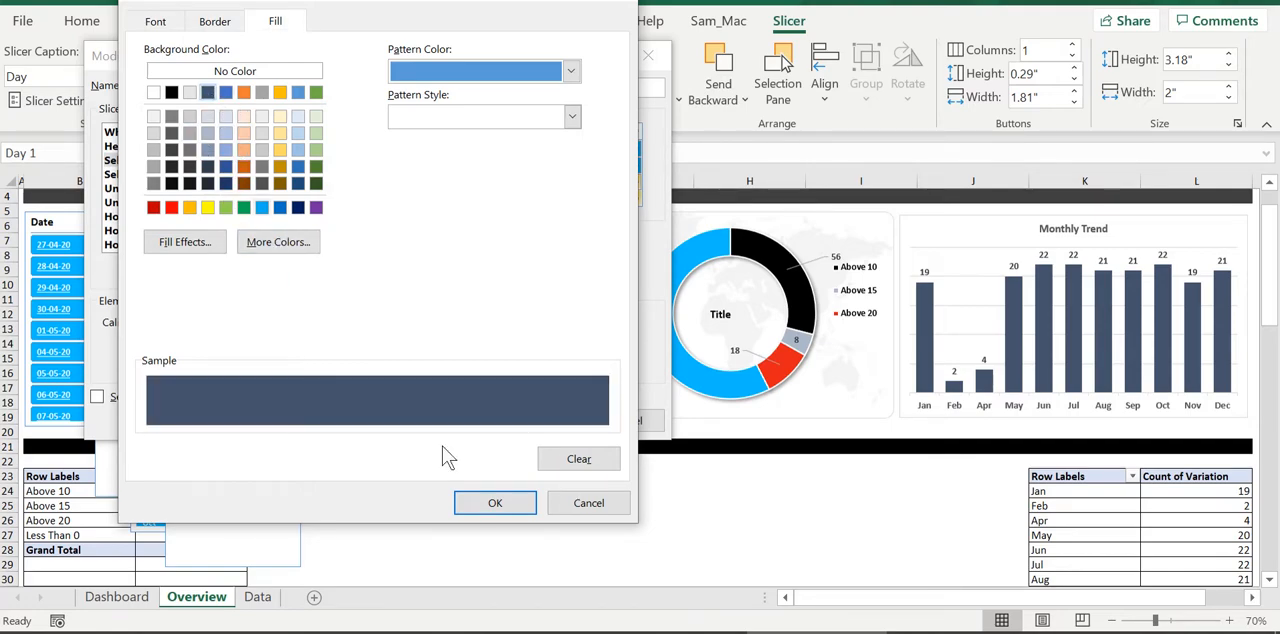
left_click(490, 503)
left_click(546, 422)
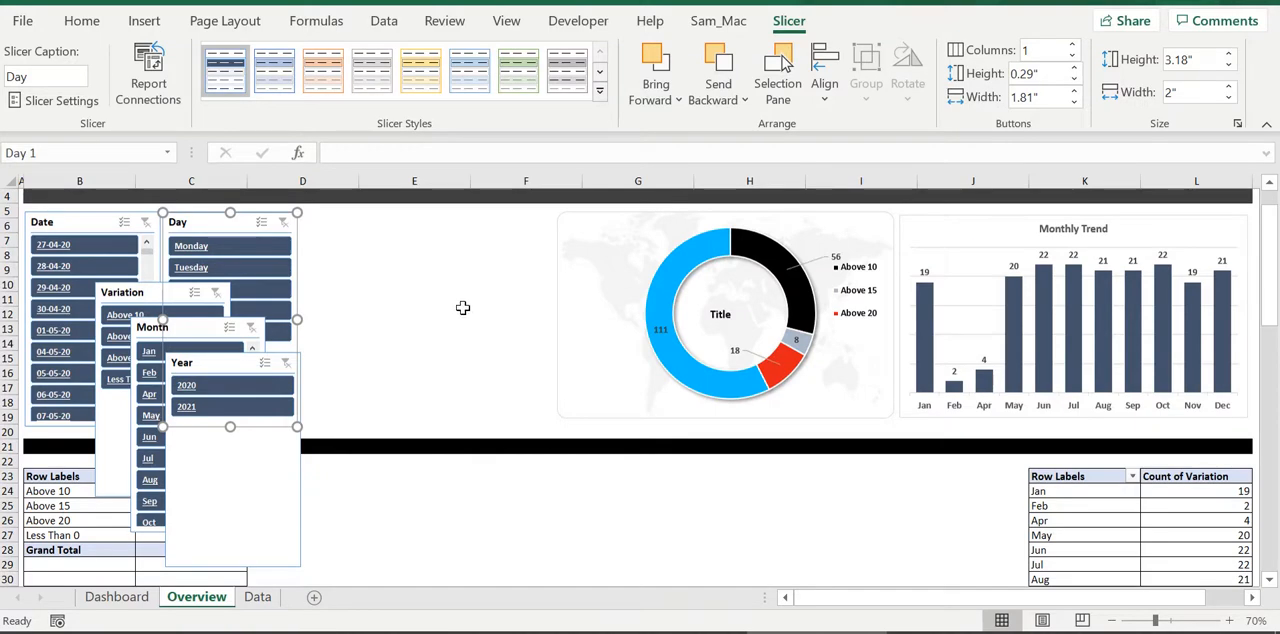
left_click(500, 342)
Line up the Variation and Month slicers in a row after the Day slicer
scroll(347, 310, "up", 1)
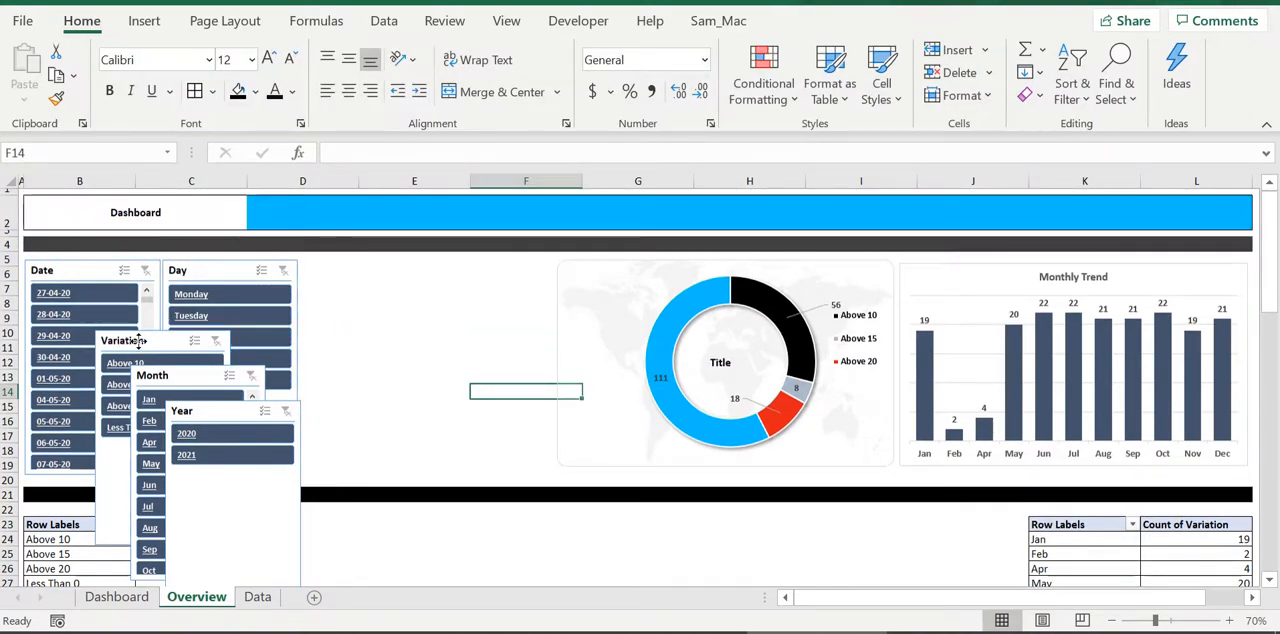
left_click_drag(132, 342, 335, 273)
left_click_drag(155, 380, 459, 272)
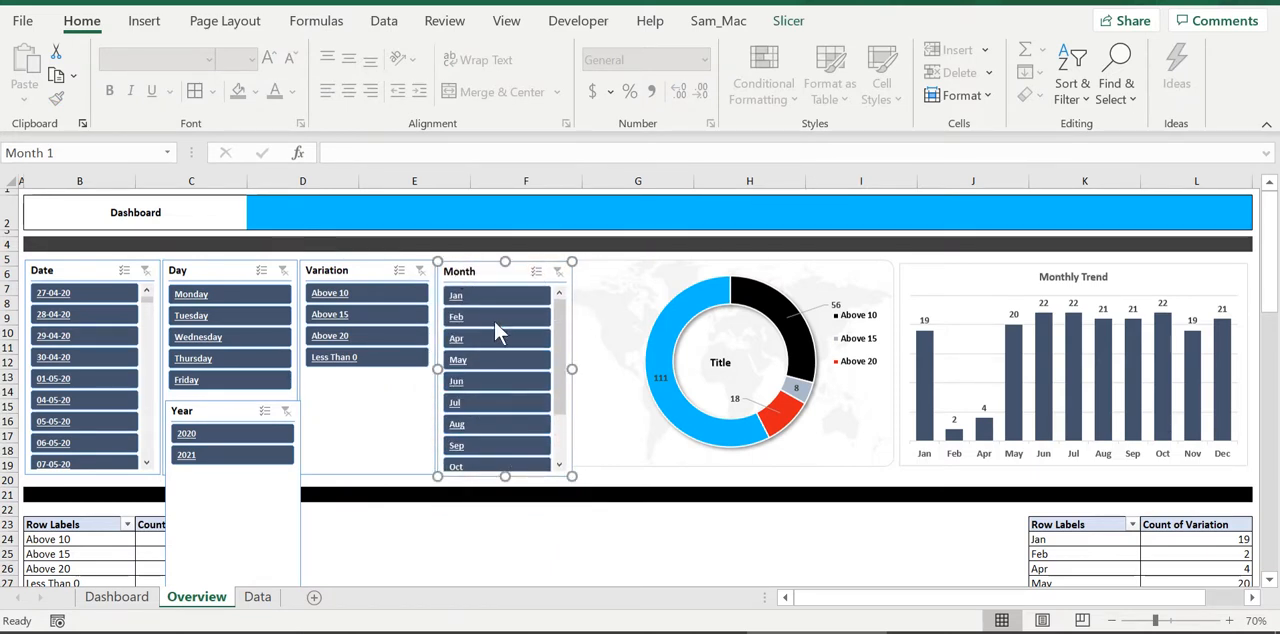
Arrange the Month slicer's buttons in 2 columns
left_click(812, 20)
left_click(1072, 45)
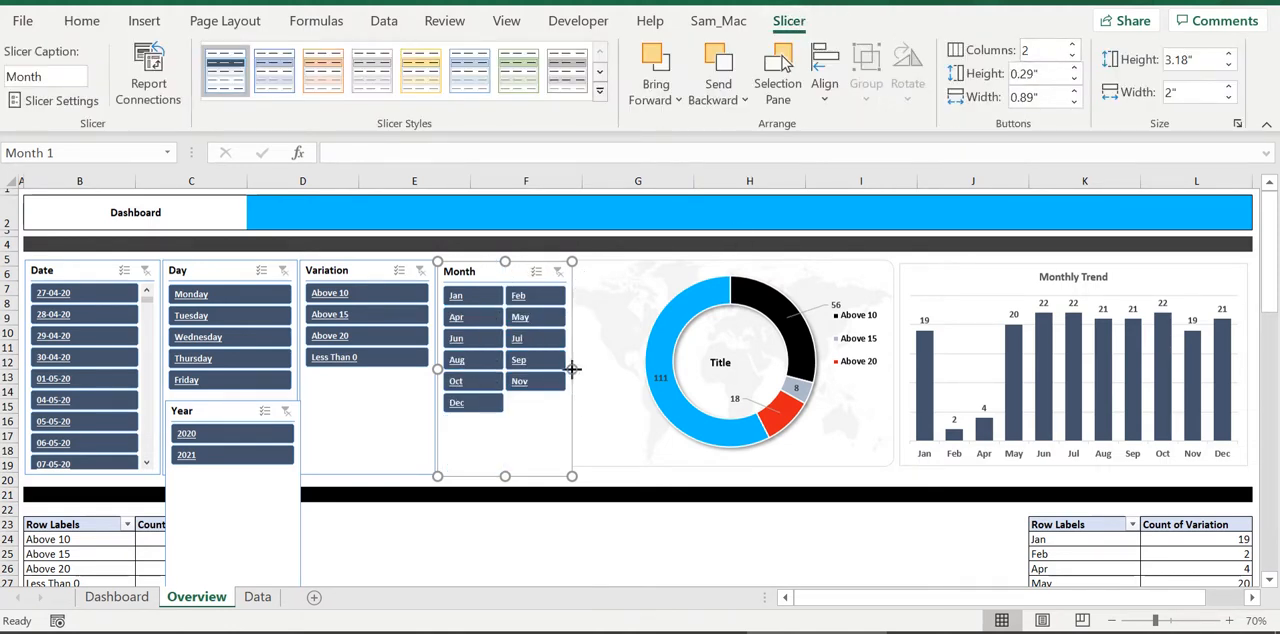
Narrow the doughnut chart to clear the Month slicer and extend it and the Monthly Trend chart down to the slicers' bottom edge
left_click_drag(572, 369, 584, 375)
left_click(350, 275)
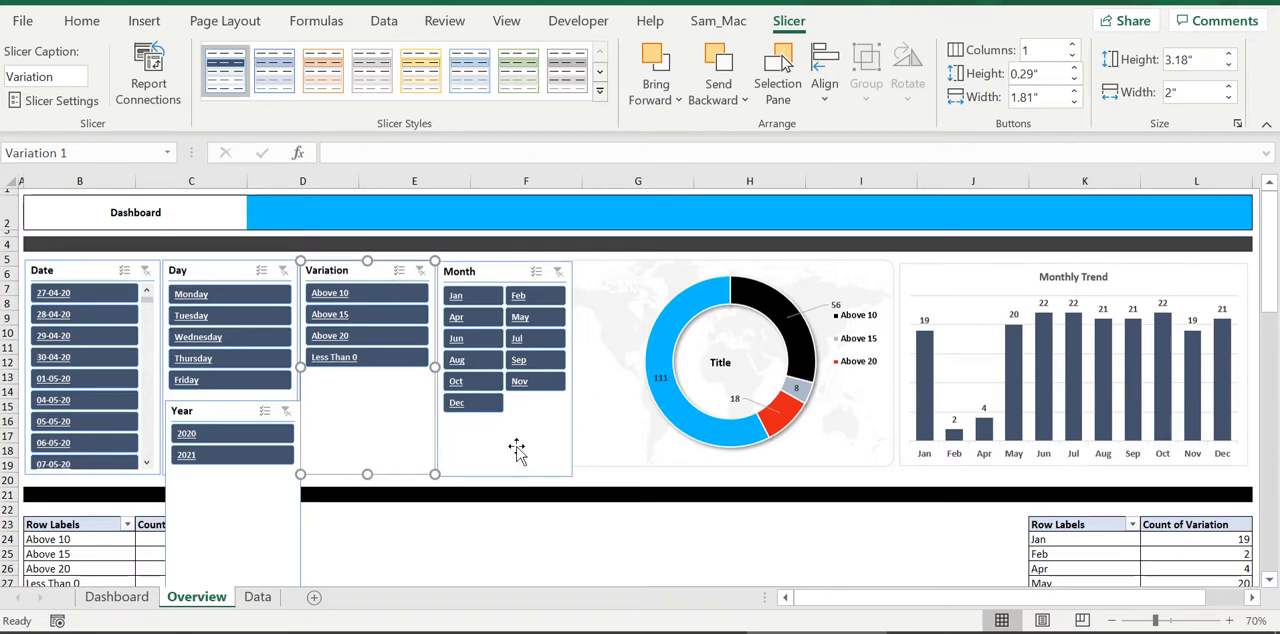
left_click(514, 450)
left_click(598, 345)
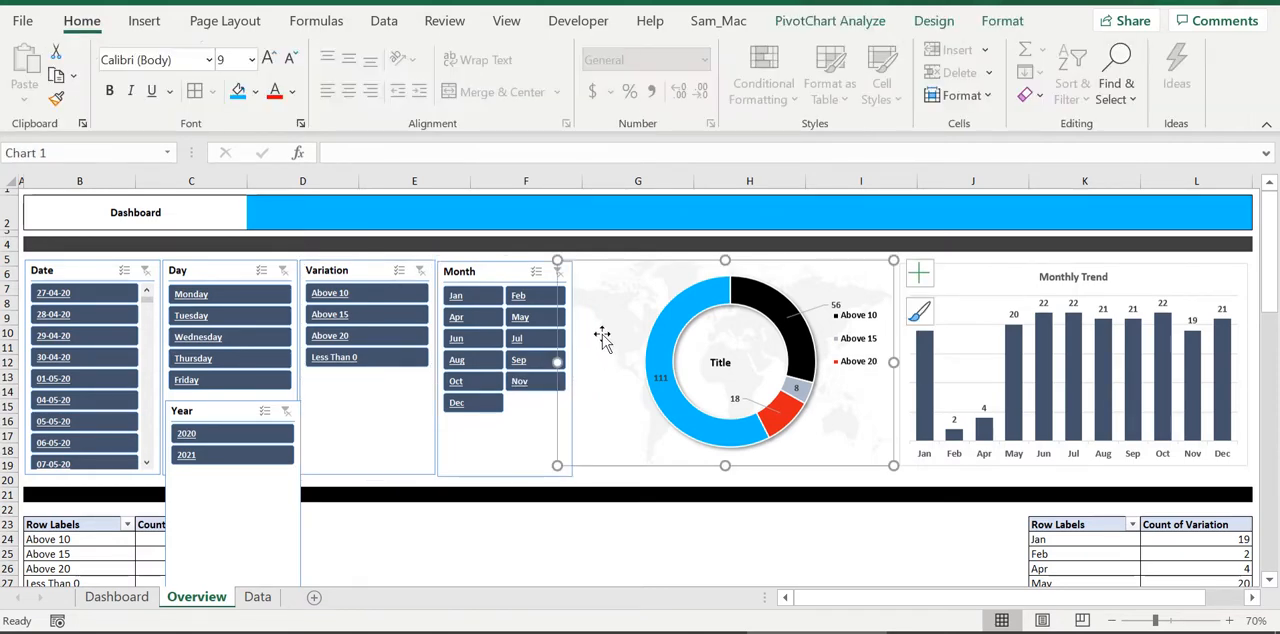
left_click_drag(561, 360, 577, 362)
left_click_drag(734, 465, 730, 477)
left_click(960, 472)
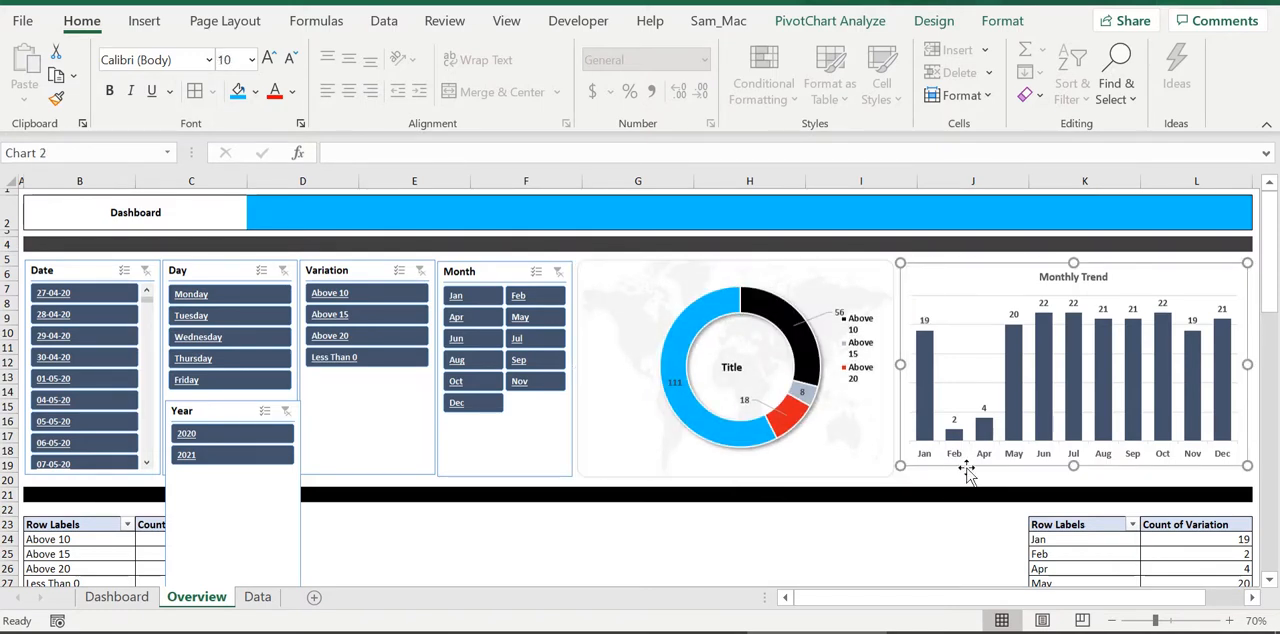
left_click_drag(1068, 468, 1047, 485)
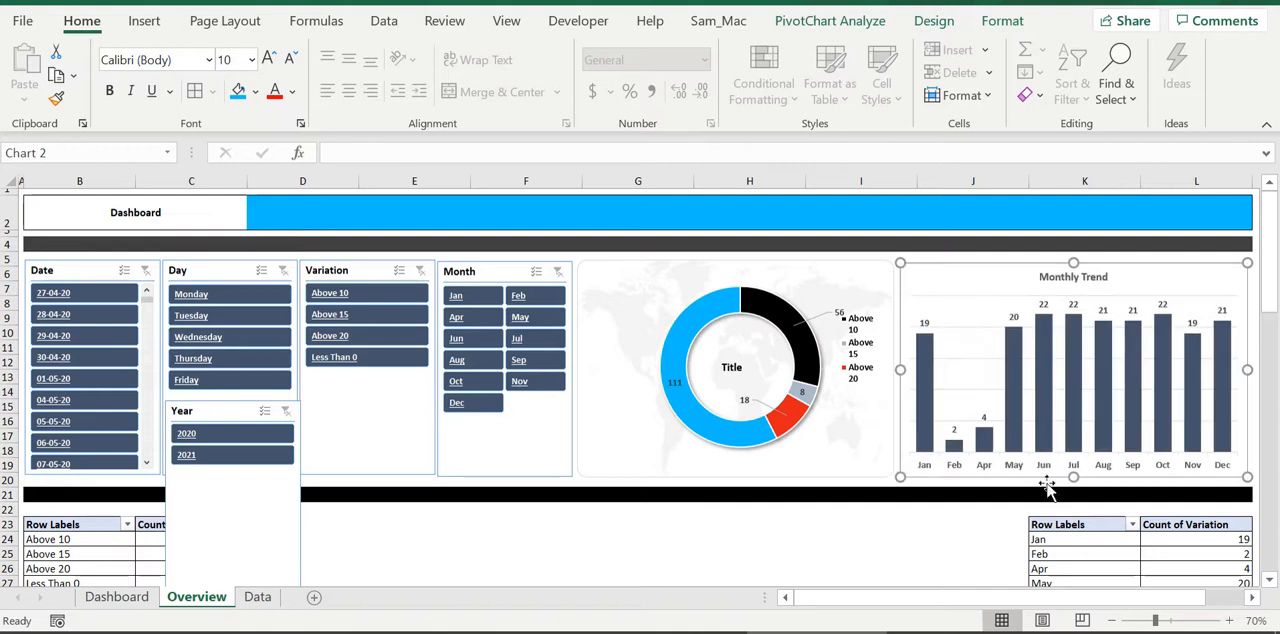
Shorten the Variation slicer and place the Year slicer beneath it, shortened to end level with the neighbouring slicers
left_click(363, 453)
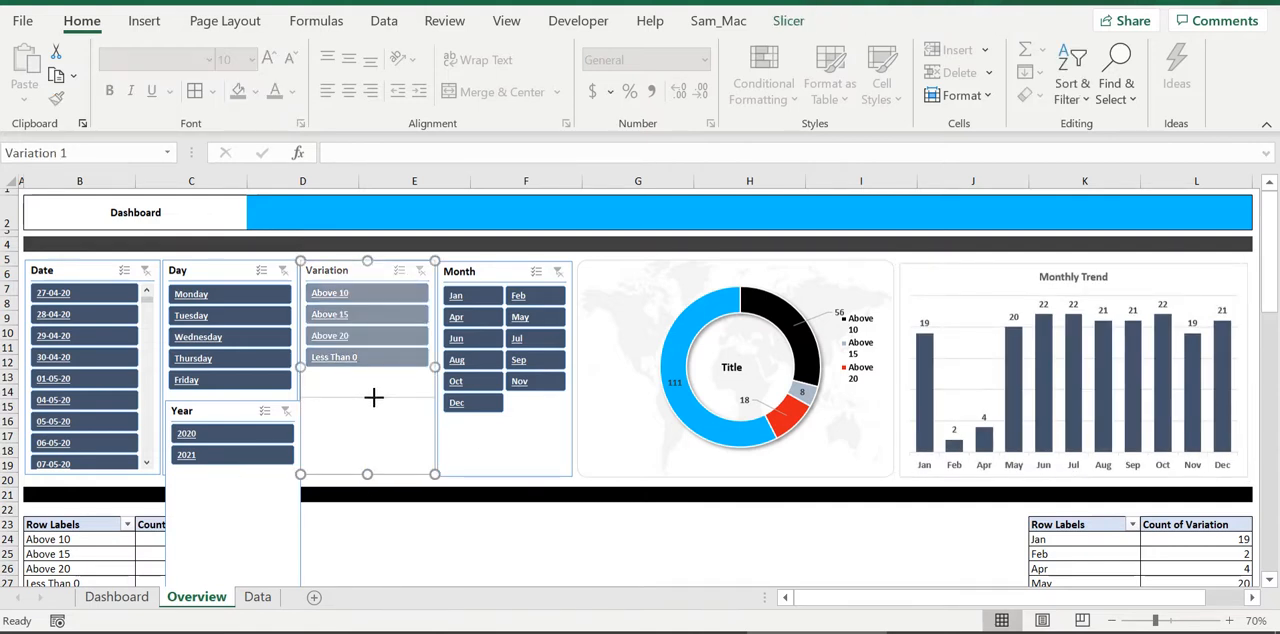
left_click_drag(206, 411, 342, 412)
left_click(490, 498)
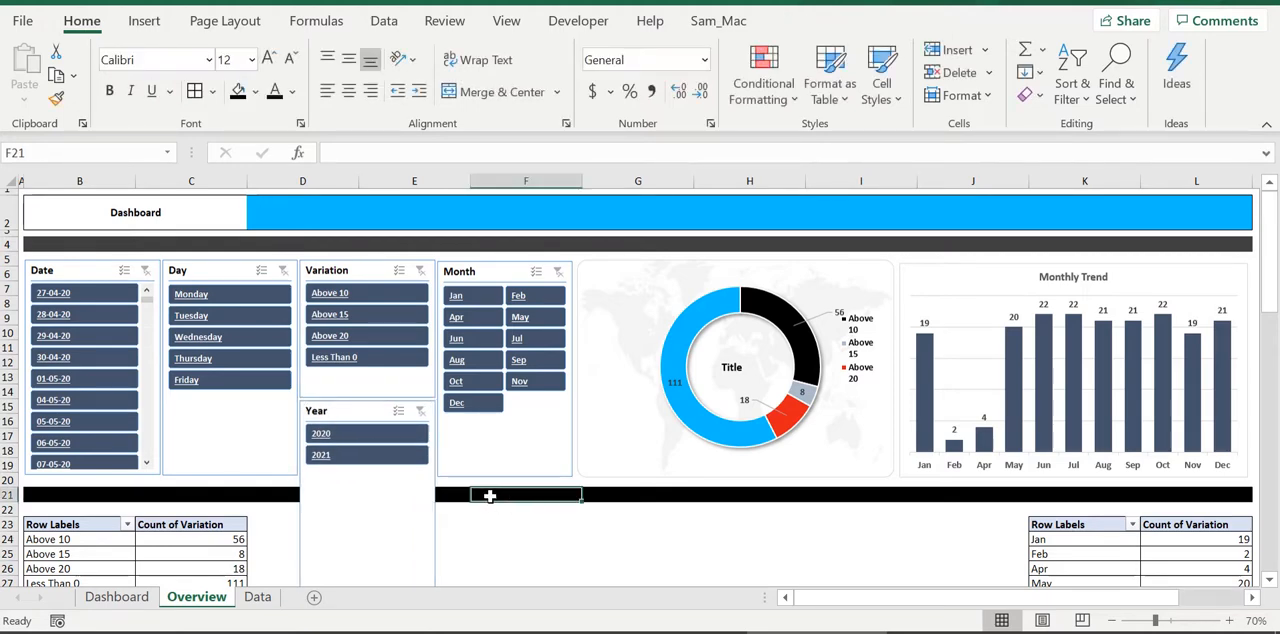
scroll(490, 497, "down", 3)
left_click(425, 458)
left_click_drag(367, 477, 380, 340)
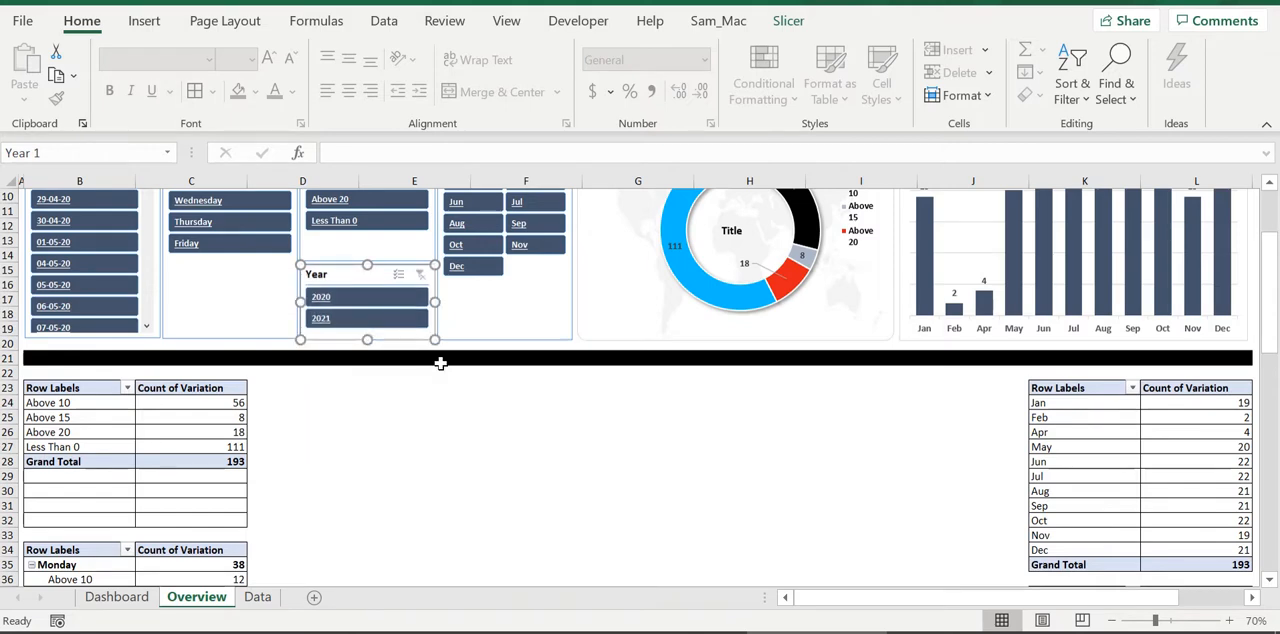
left_click(471, 359)
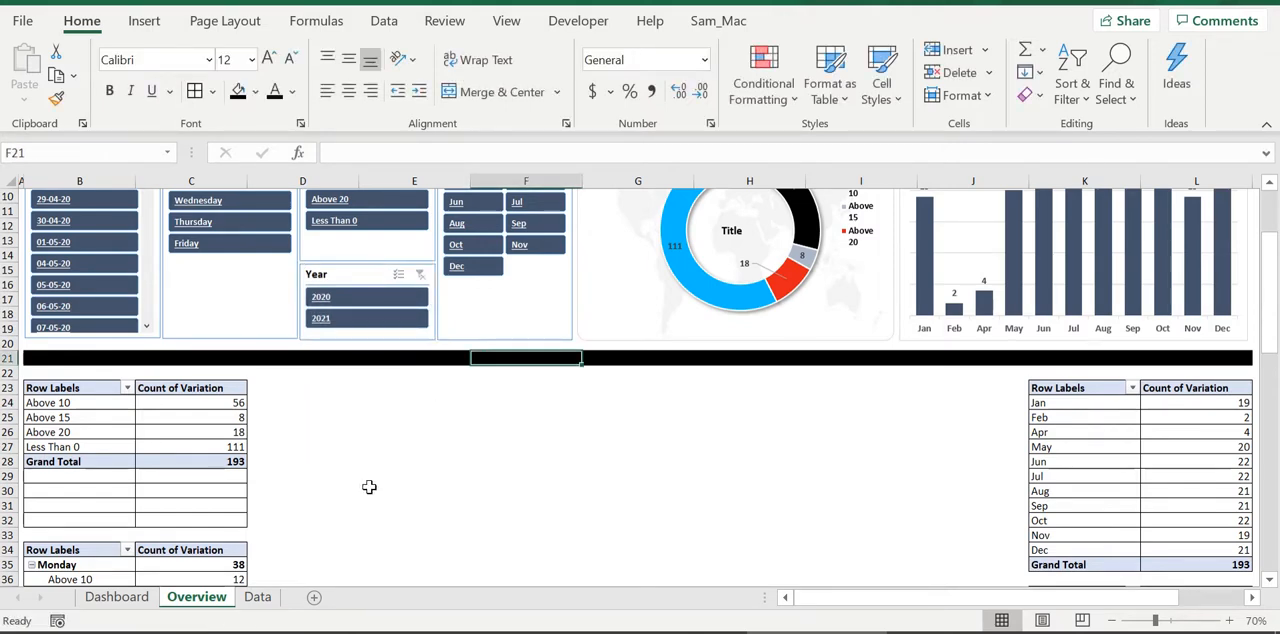
scroll(369, 487, "up", 3)
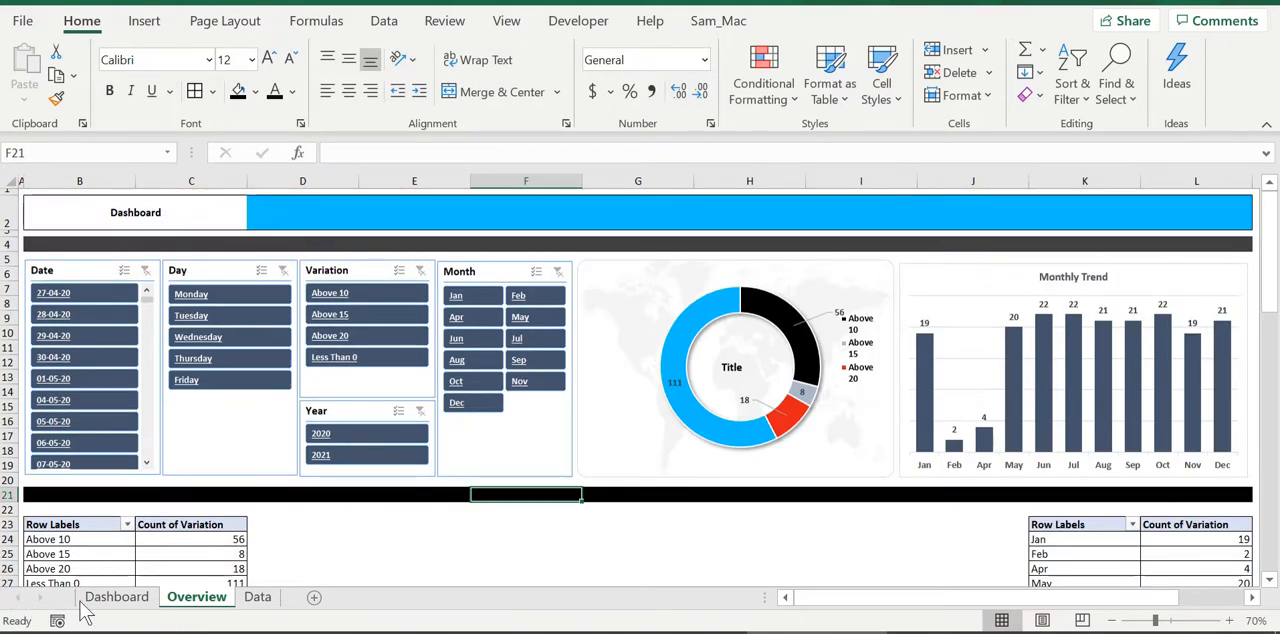
Review the weekly and monthly variation charts on the Dashboard sheet as a reference for the Overview sheet
left_click(116, 597)
scroll(206, 476, "down", 6)
scroll(589, 374, "down", 3)
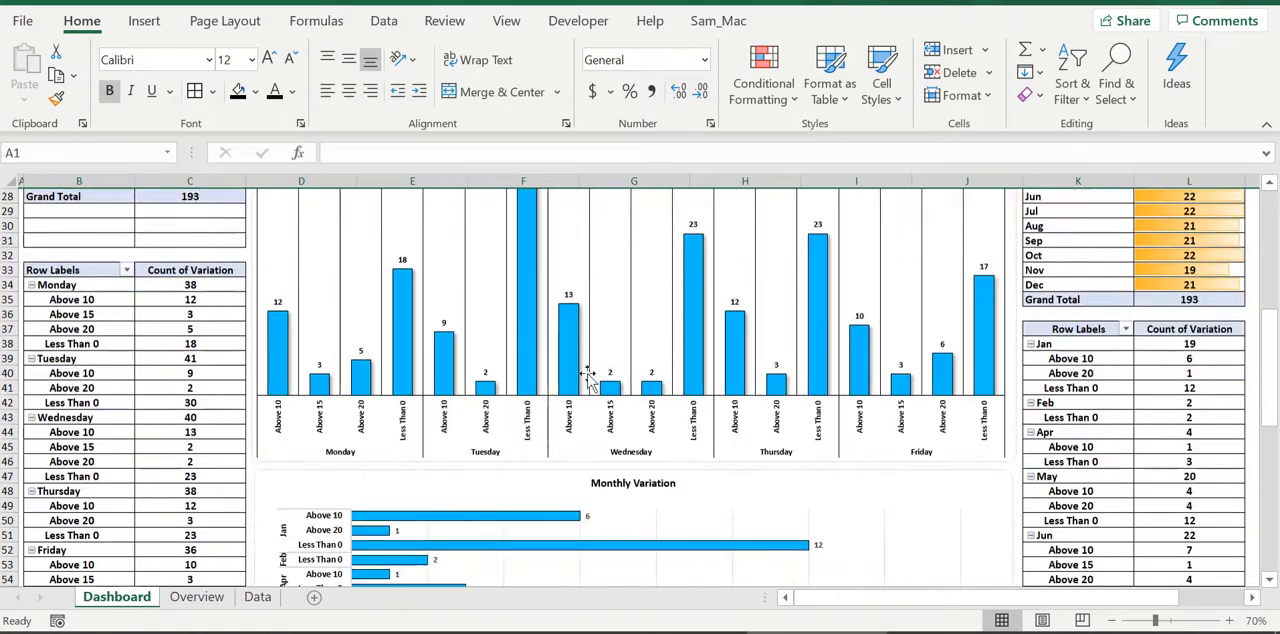
scroll(543, 374, "down", 7)
scroll(313, 451, "up", 10)
scroll(313, 451, "up", 3)
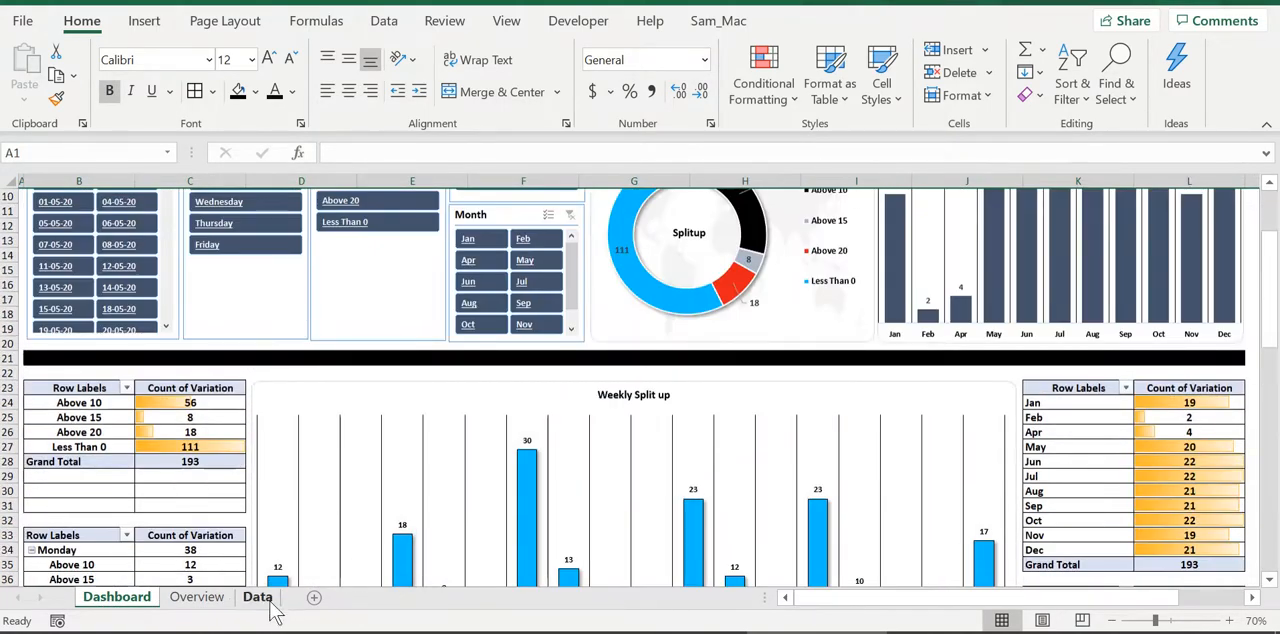
left_click(198, 597)
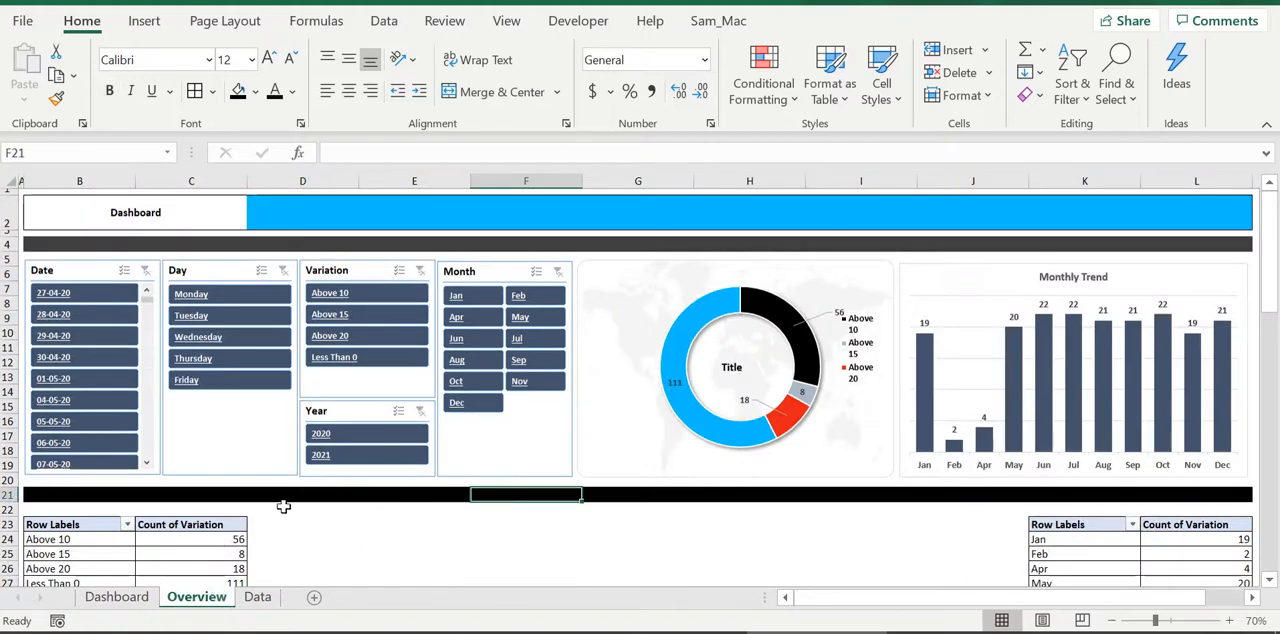
Insert a pivot chart from the weekday variation pivot table using the saved chart template grpver
scroll(283, 507, "down", 6)
left_click(115, 479)
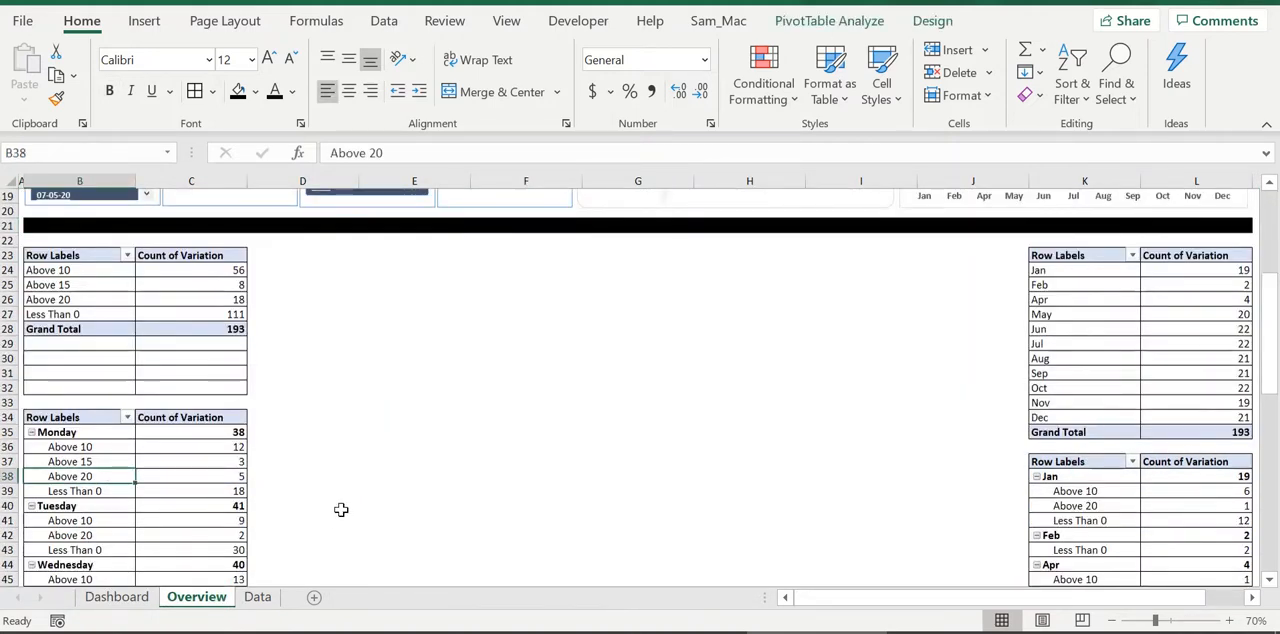
key("alt+n")
key("r")
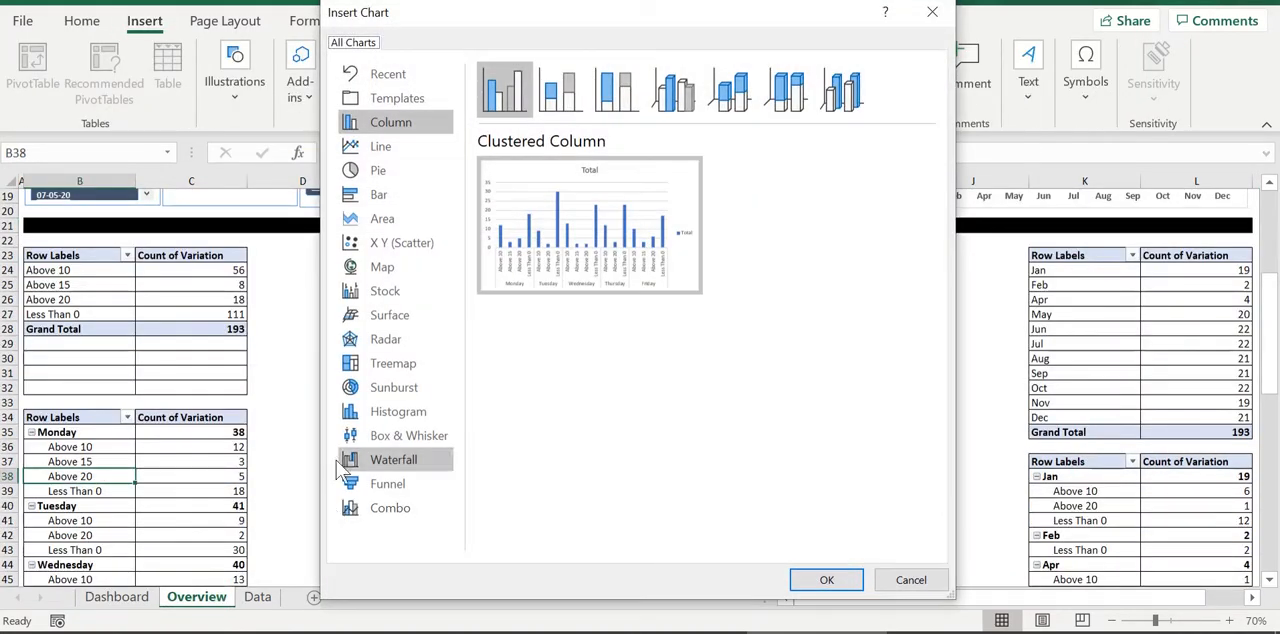
mouse_move(550, 258)
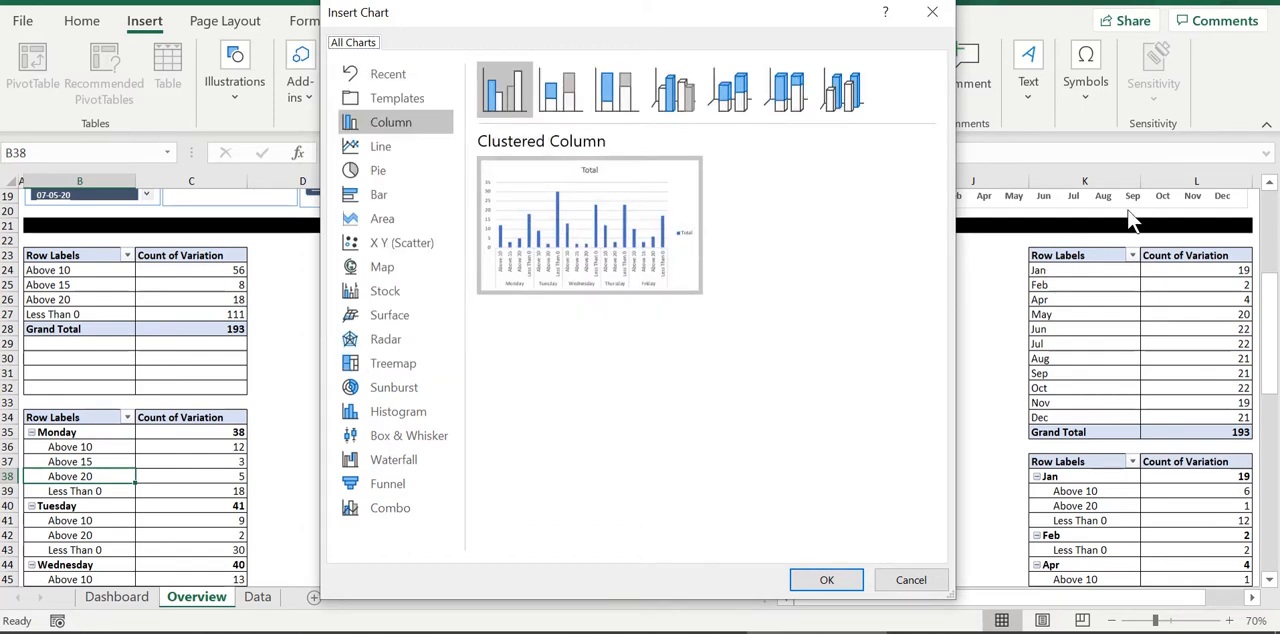
left_click(383, 97)
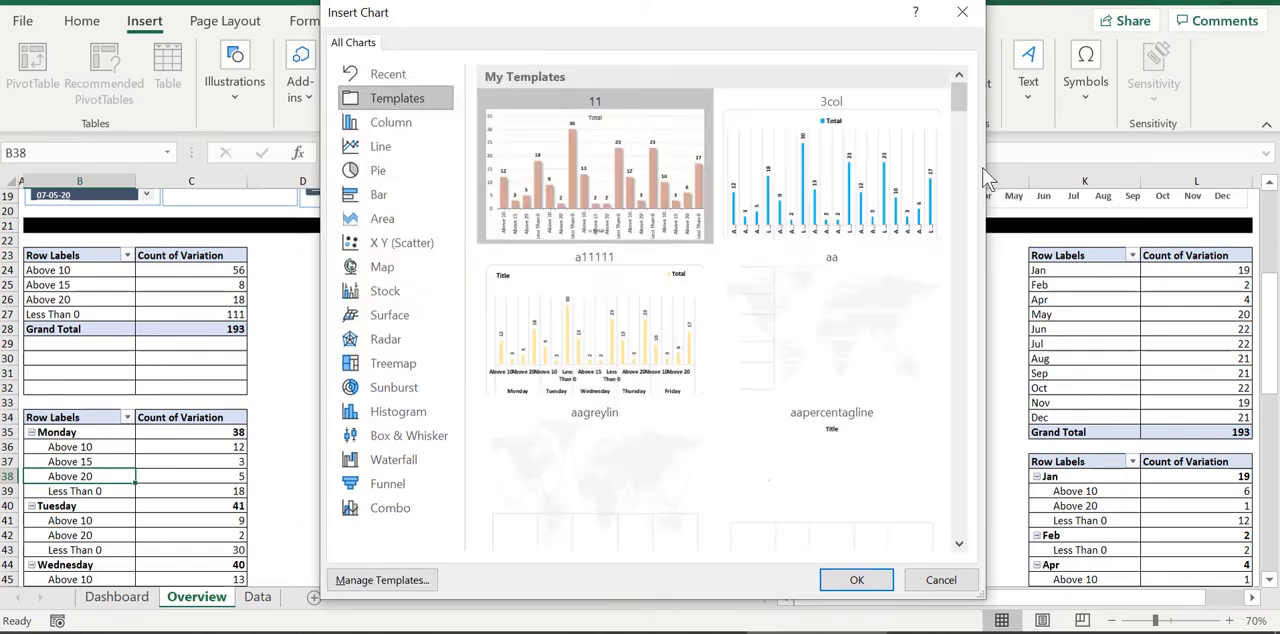
mouse_move(885, 172)
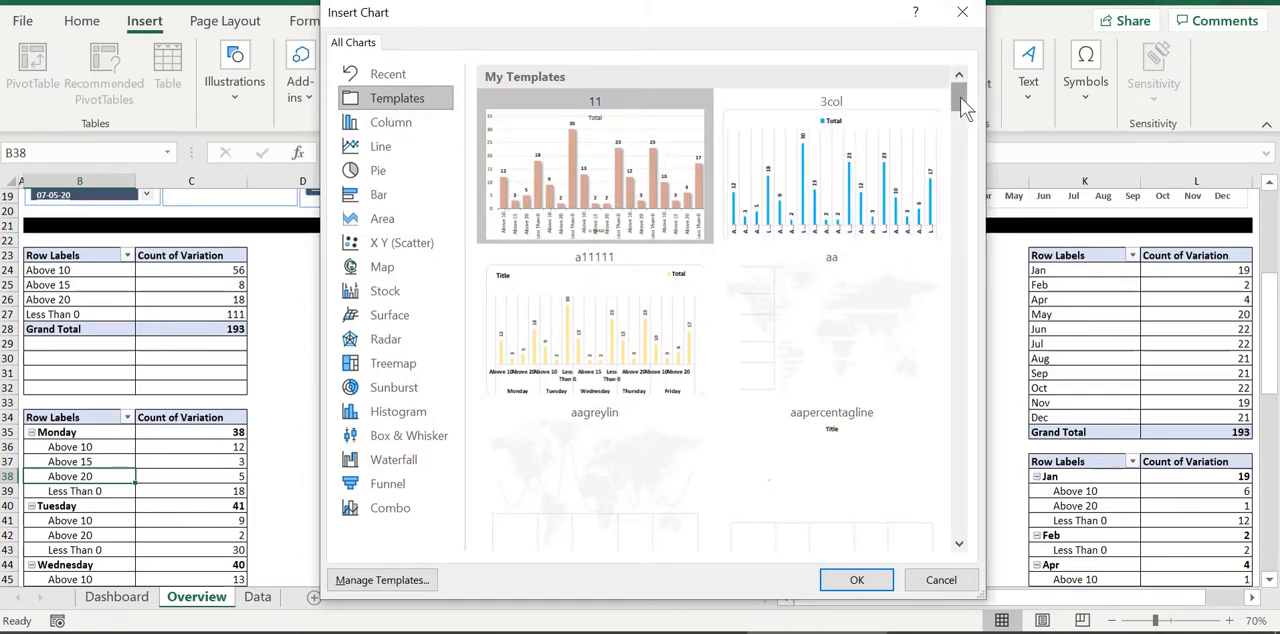
left_click_drag(963, 106, 945, 176)
scroll(940, 185, "down", 5)
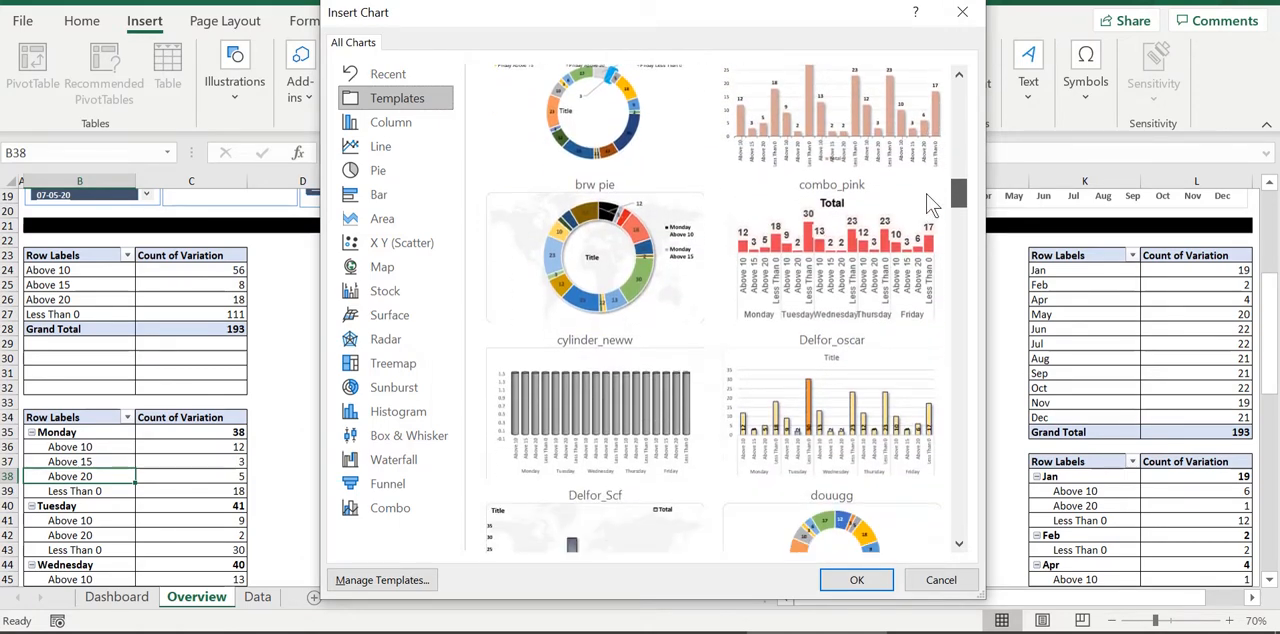
scroll(926, 215, "down", 3)
scroll(918, 219, "down", 2)
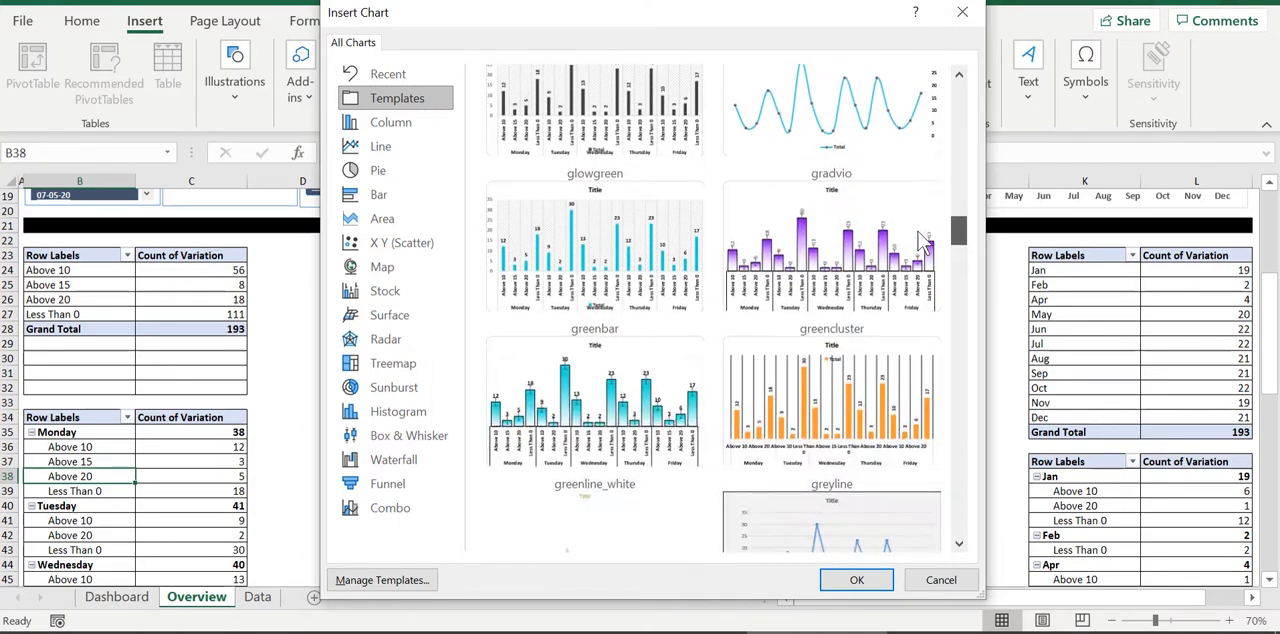
scroll(920, 250, "down", 3)
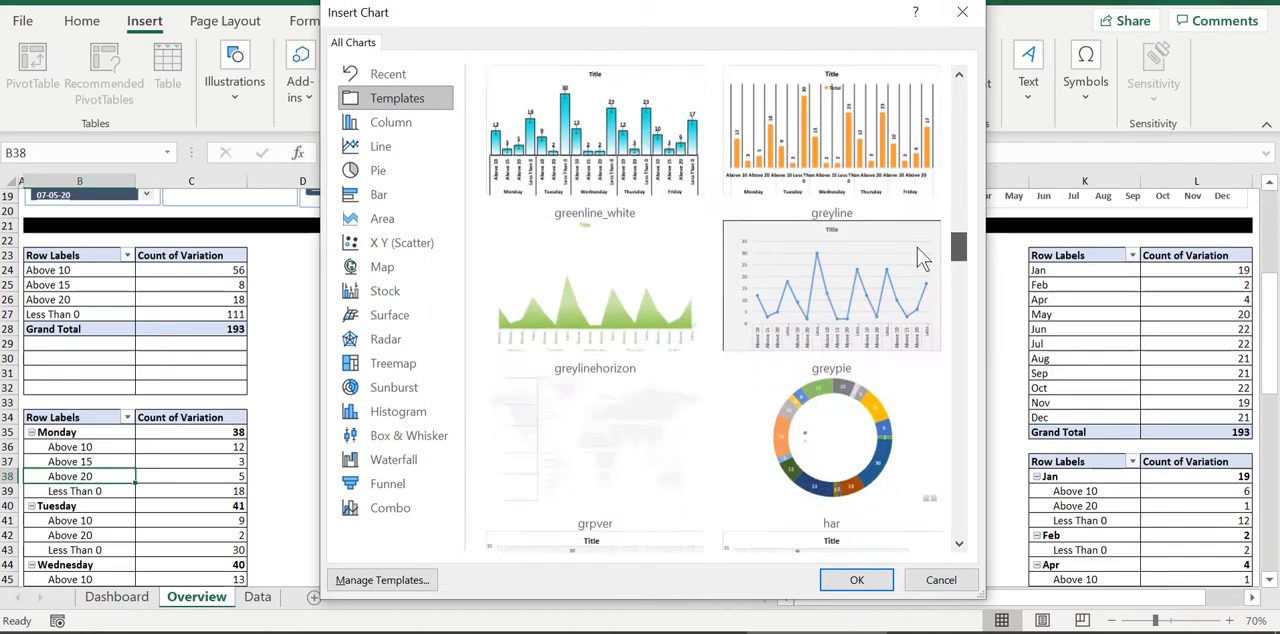
scroll(922, 270, "down", 2)
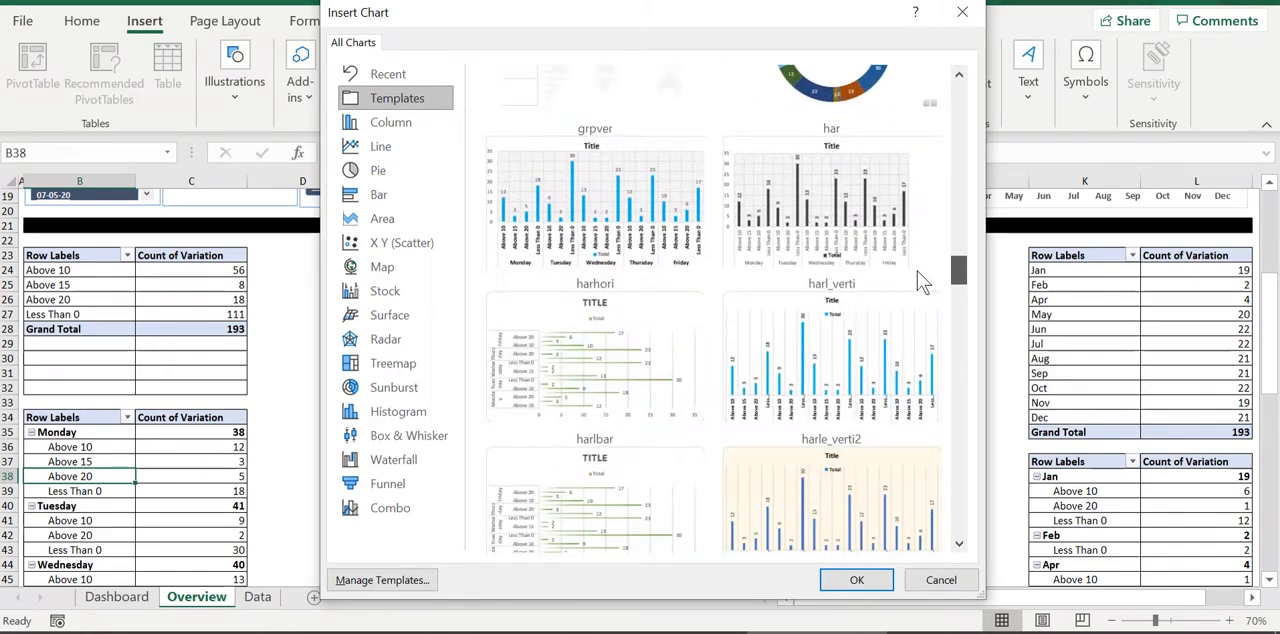
mouse_move(643, 213)
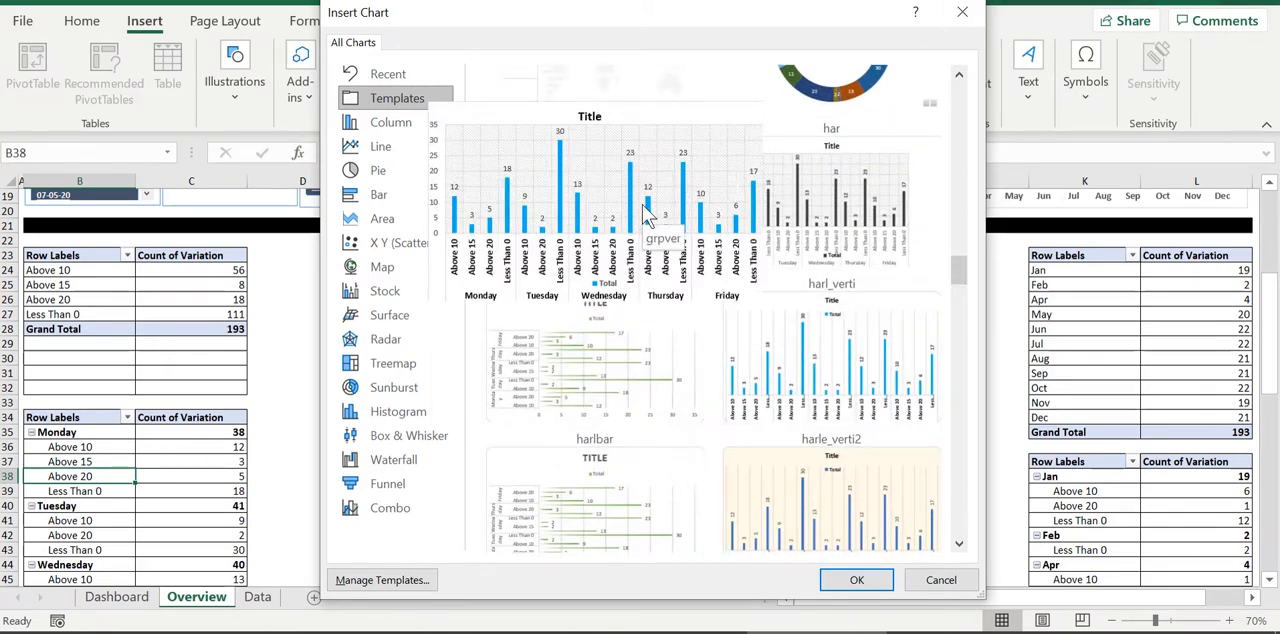
double_click(643, 213)
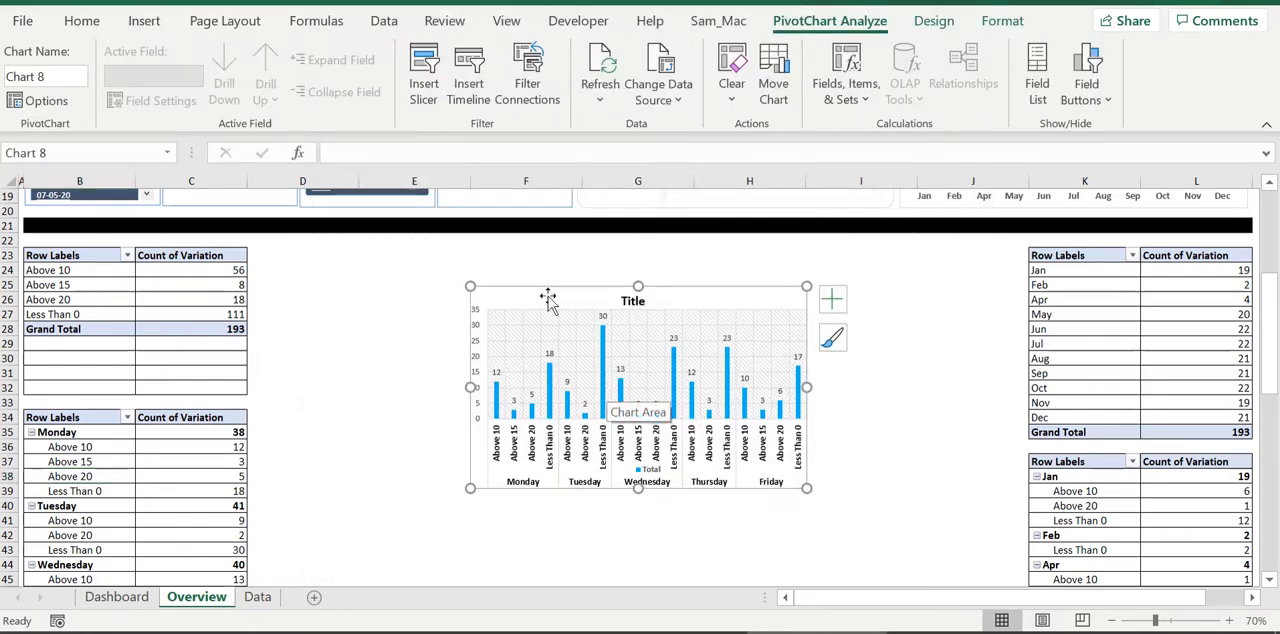
Place the weekday chart beside the pivot tables and enlarge it across columns D to J down to about row 46
left_click_drag(540, 288, 324, 250)
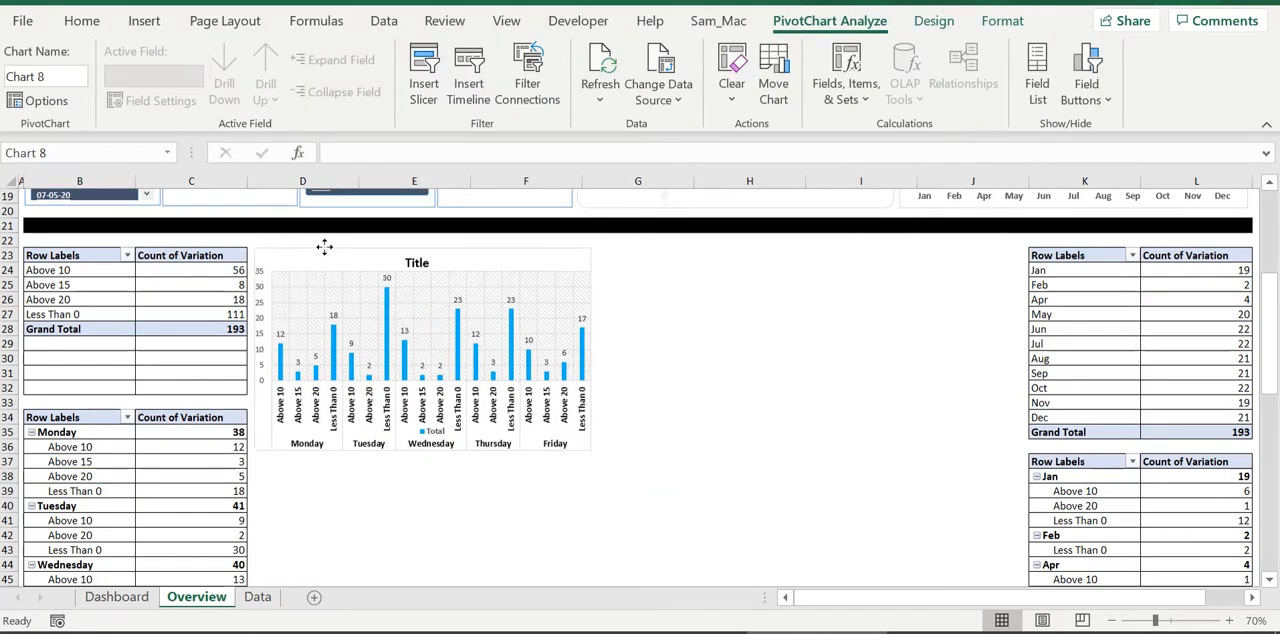
left_click_drag(590, 351, 1019, 352)
scroll(800, 390, "down", 4)
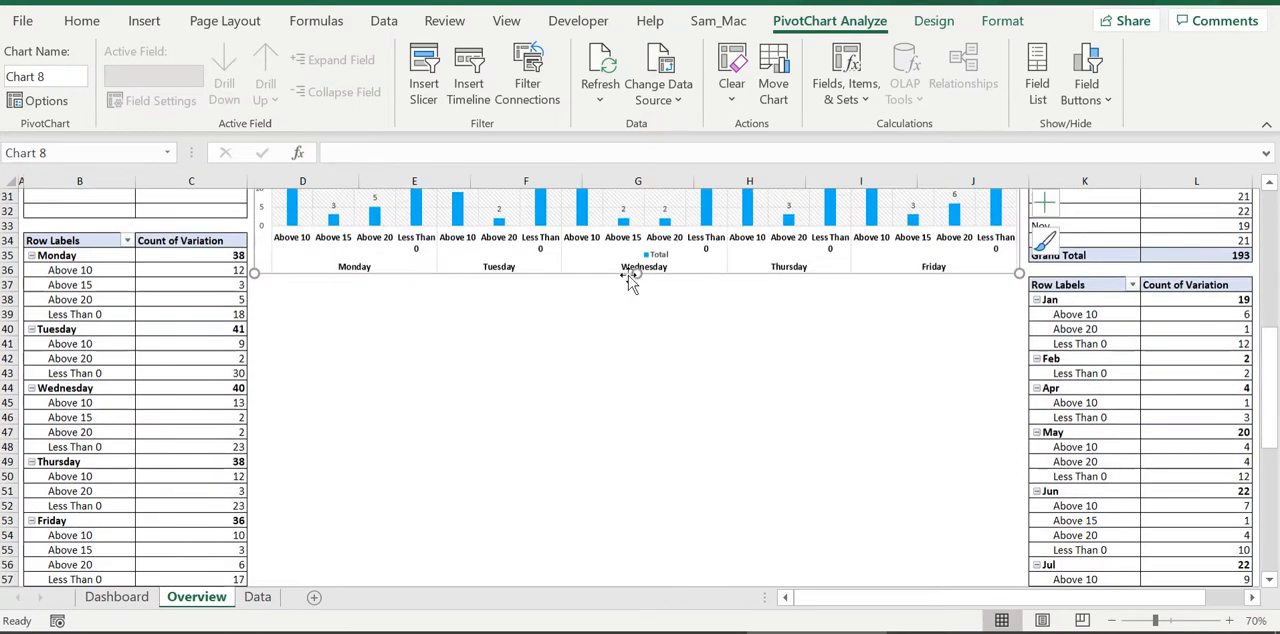
left_click_drag(636, 274, 643, 428)
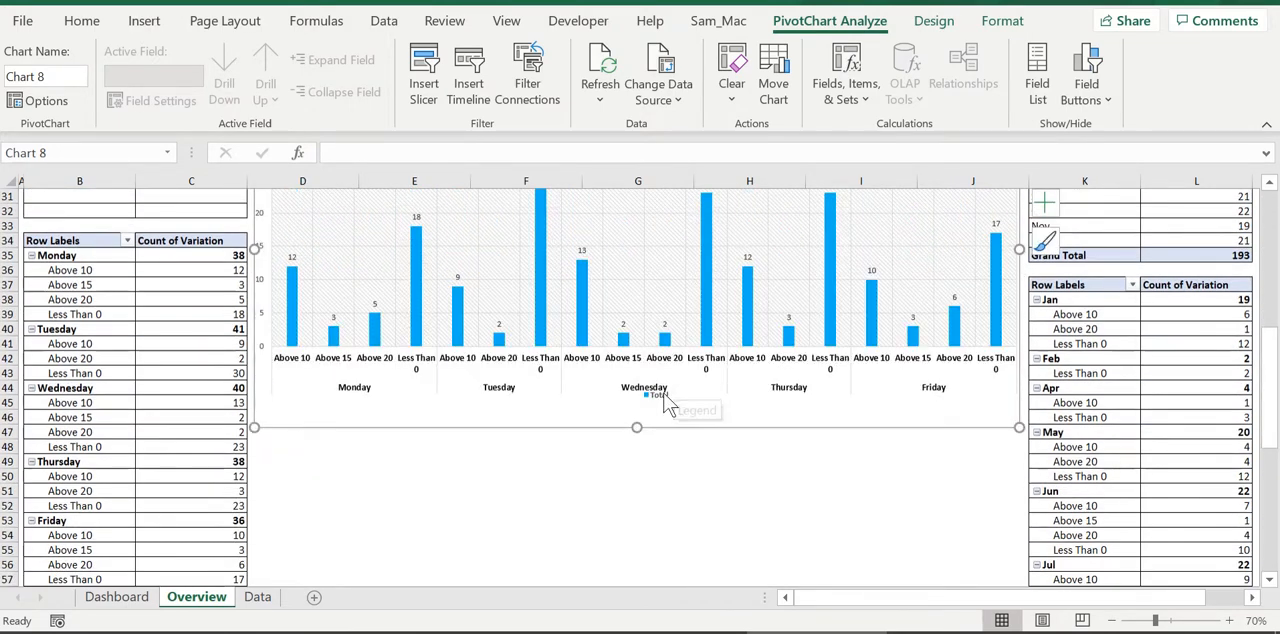
Delete the weekday chart's legend and extend its plot area slightly downward
left_click(684, 403)
key("Delete")
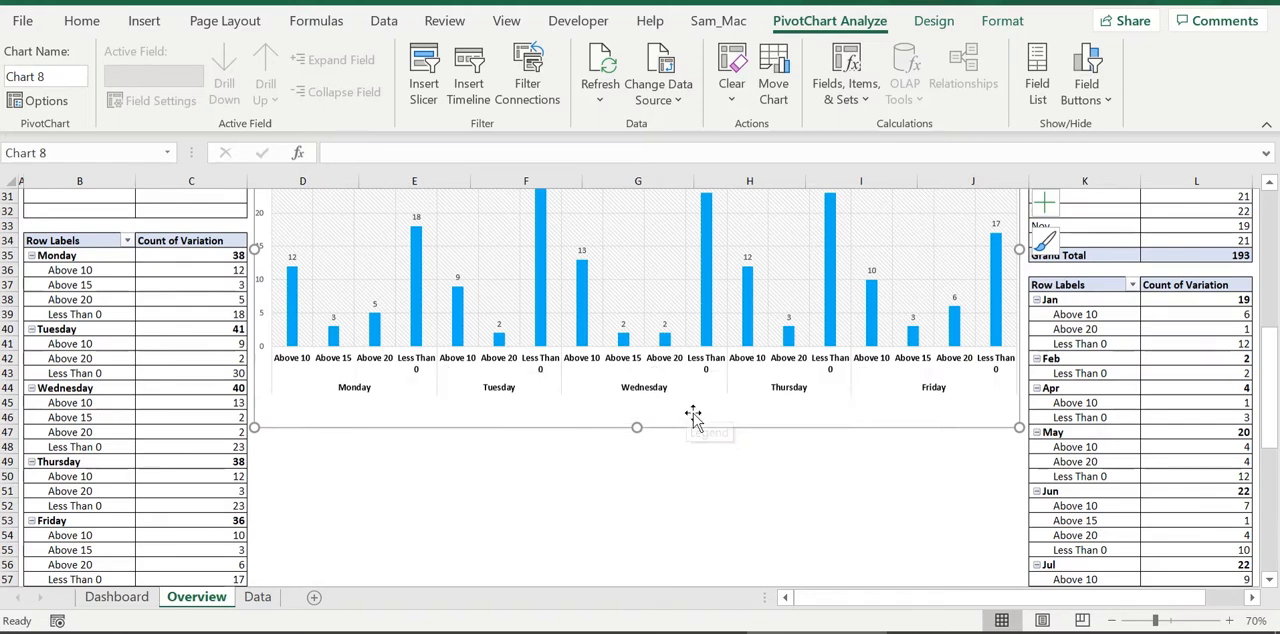
left_click(667, 288)
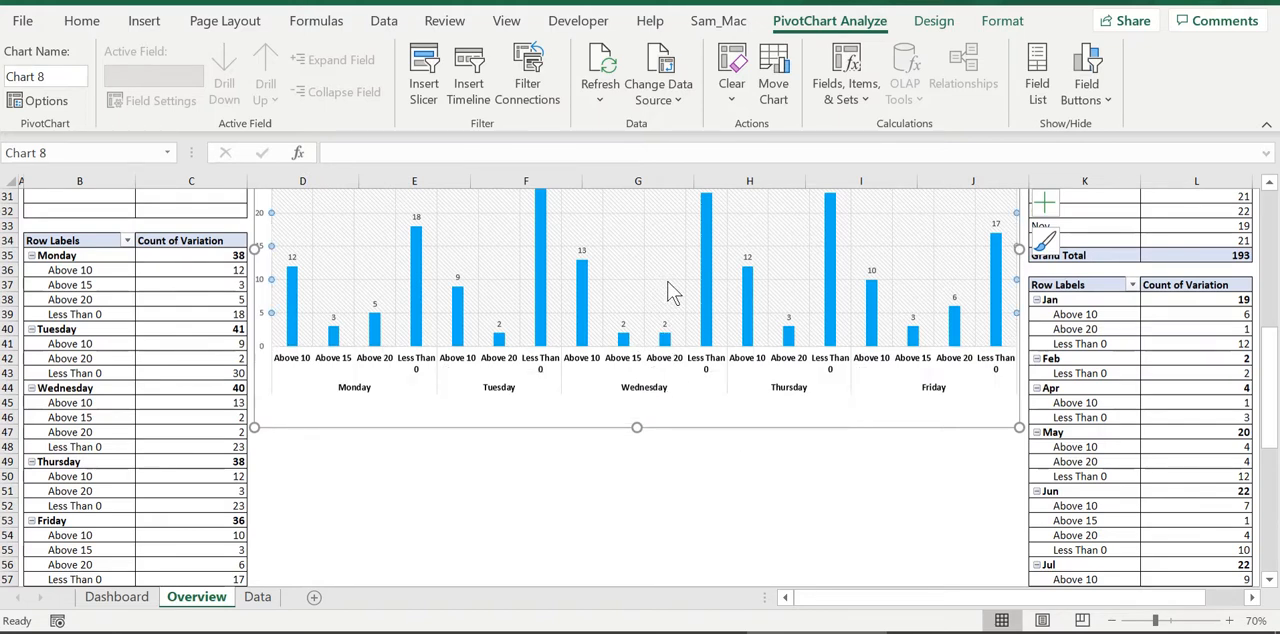
left_click(640, 268)
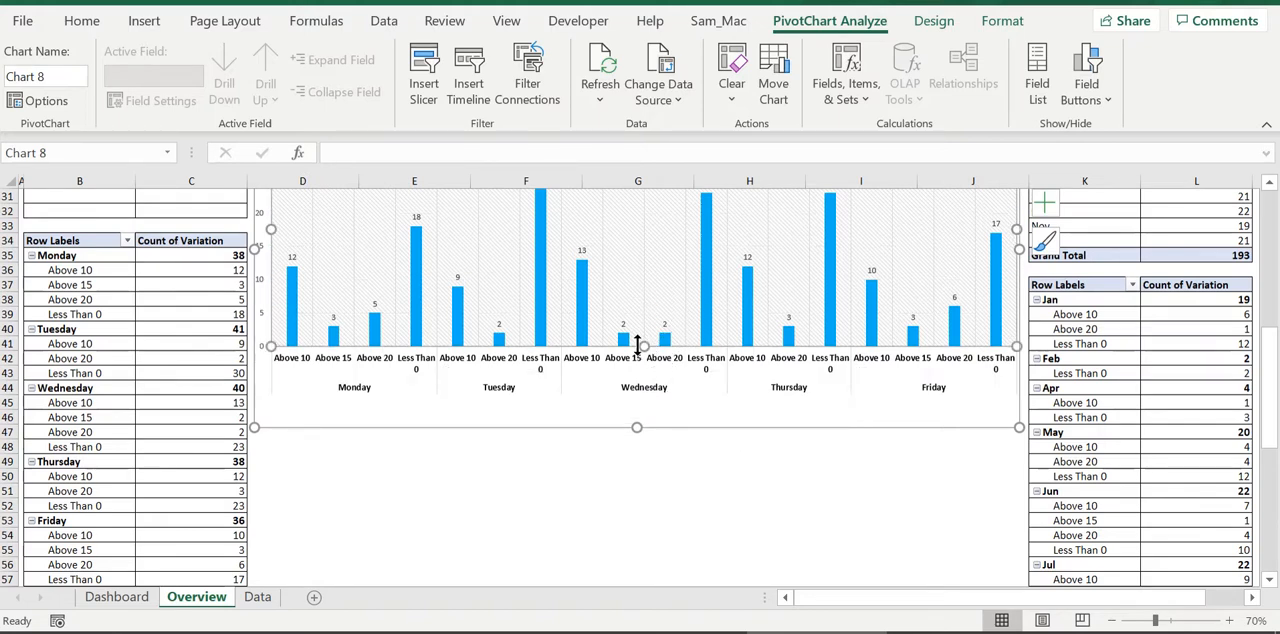
left_click_drag(637, 343, 637, 353)
Rotate all category axis label text on the weekday chart to vertical, at a -90° angle
double_click(590, 385)
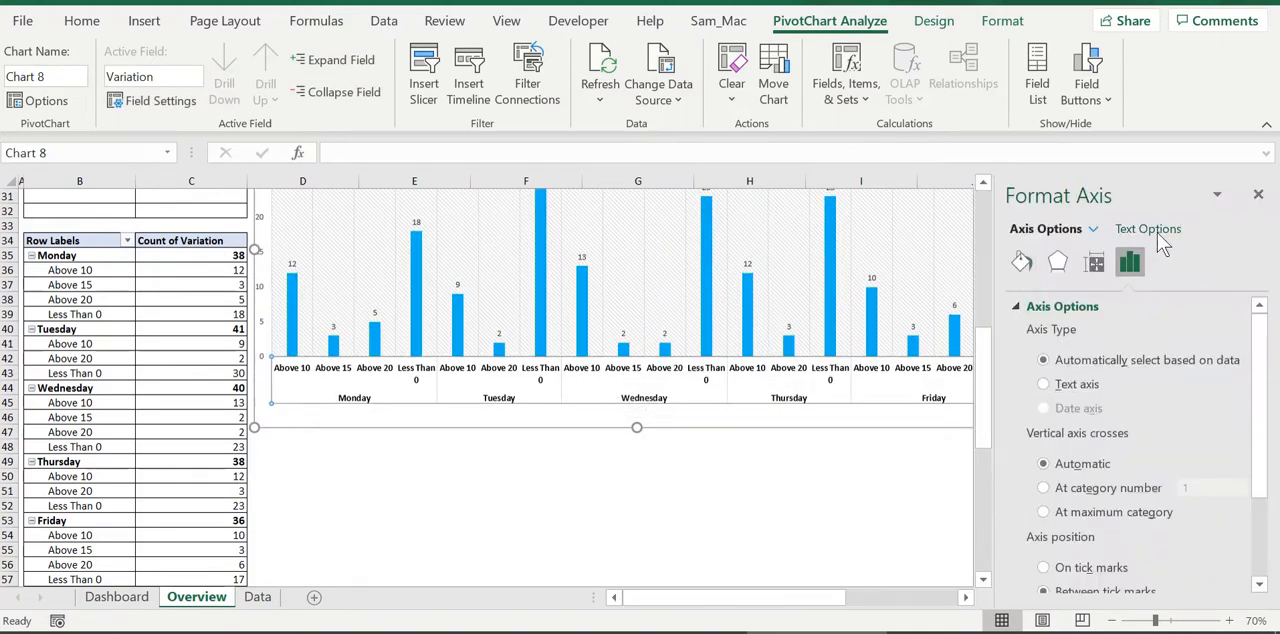
left_click(1148, 229)
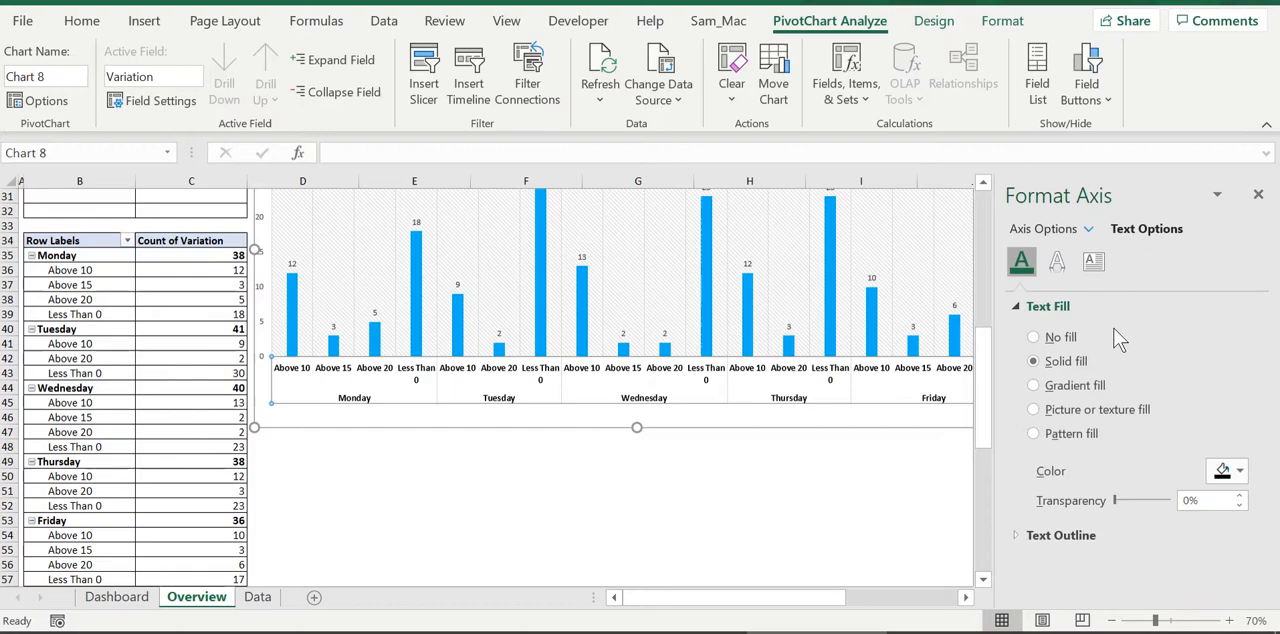
left_click(1093, 261)
left_click(1239, 362)
left_click(1198, 262)
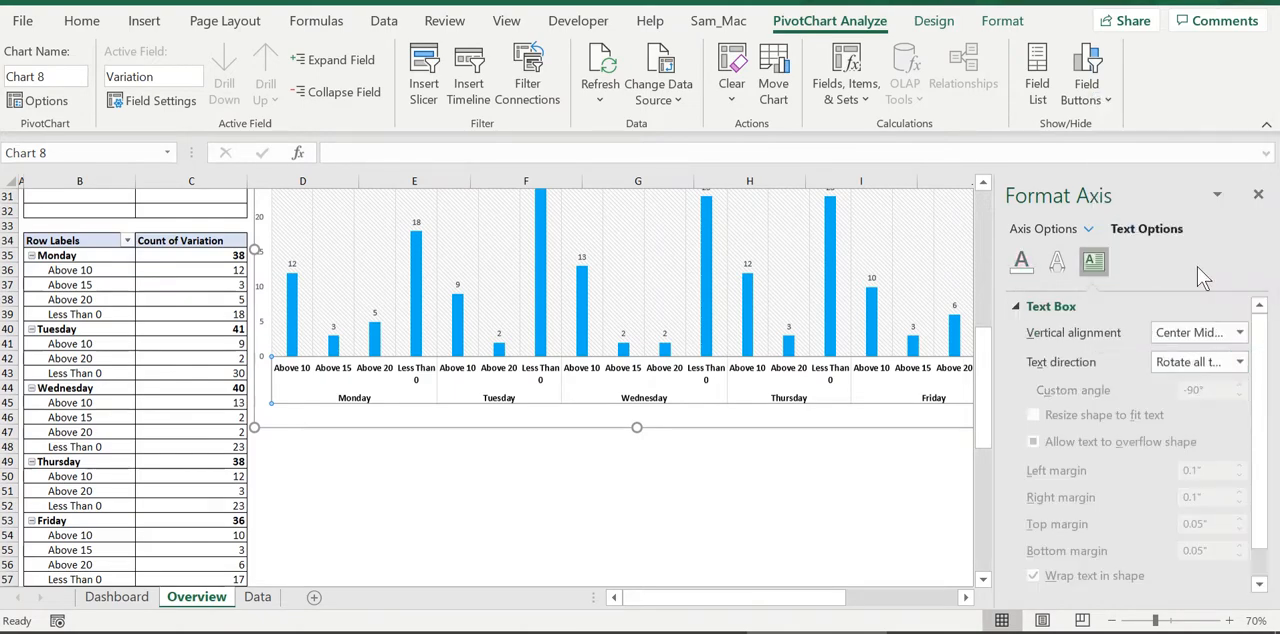
left_click(740, 490)
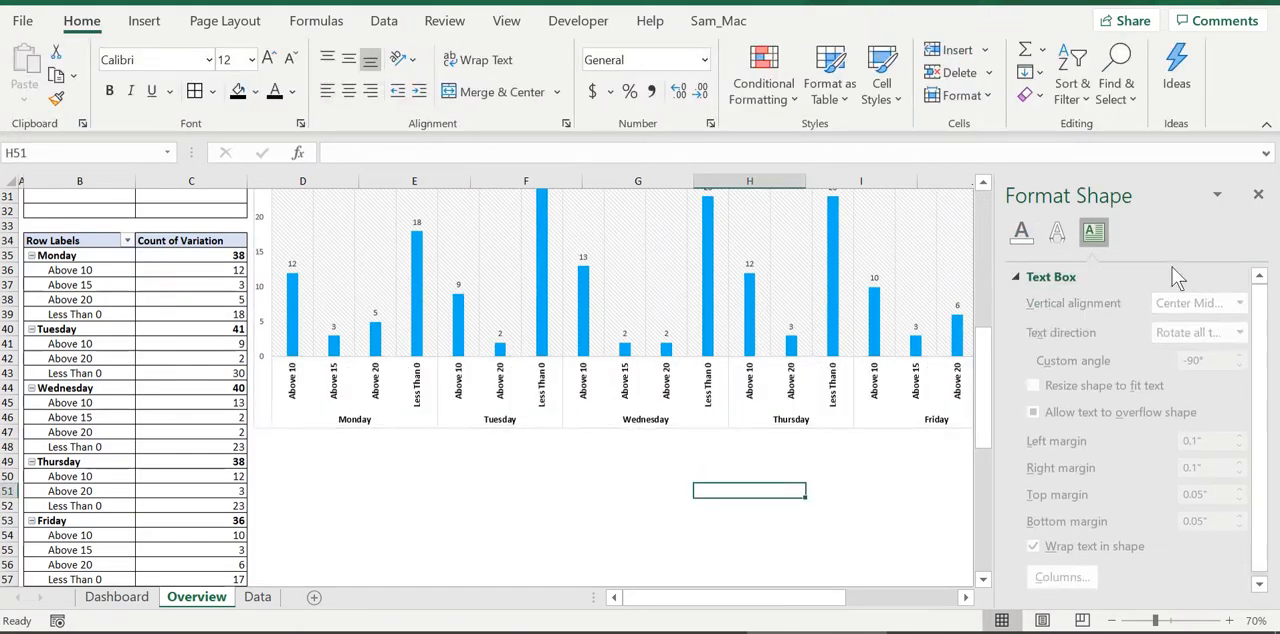
left_click(1258, 194)
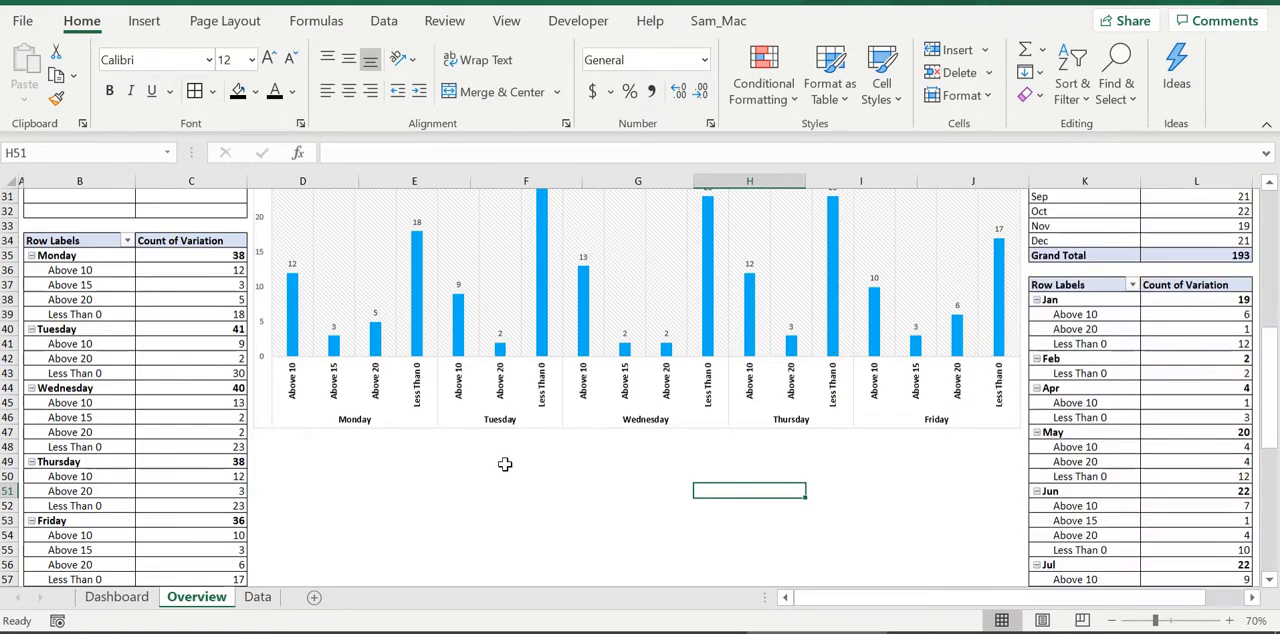
Widen the columns of the weekday chart by setting the series gap width to 102%
scroll(505, 464, "up", 3)
double_click(543, 447)
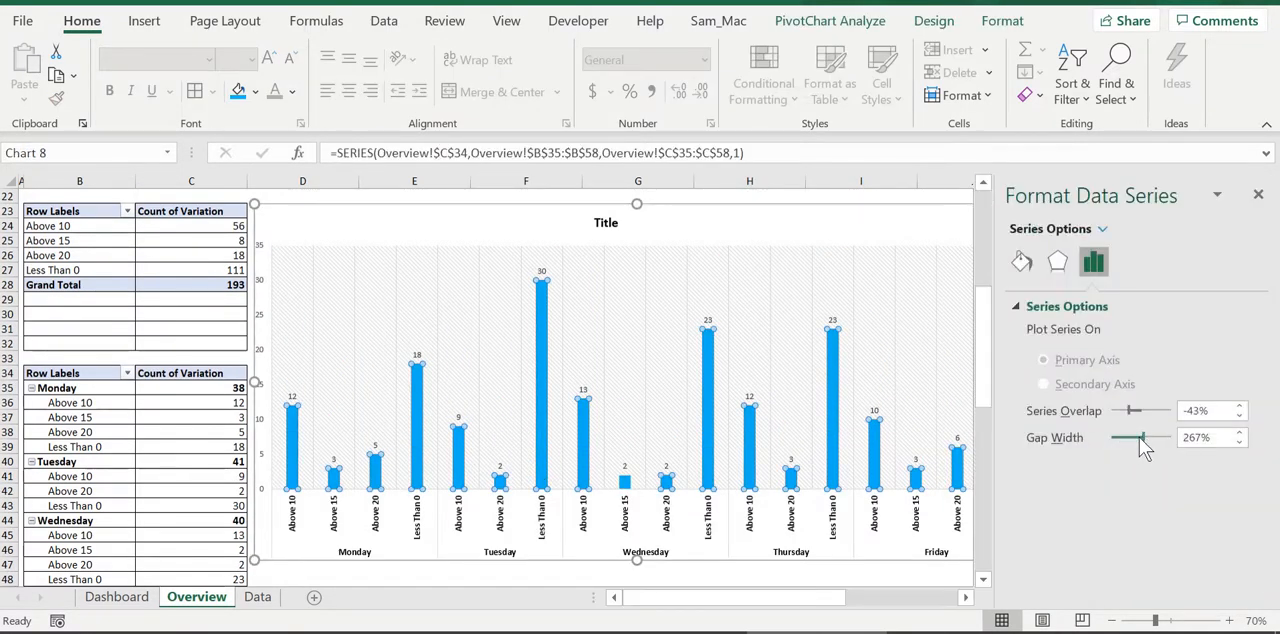
left_click_drag(1139, 439, 1121, 442)
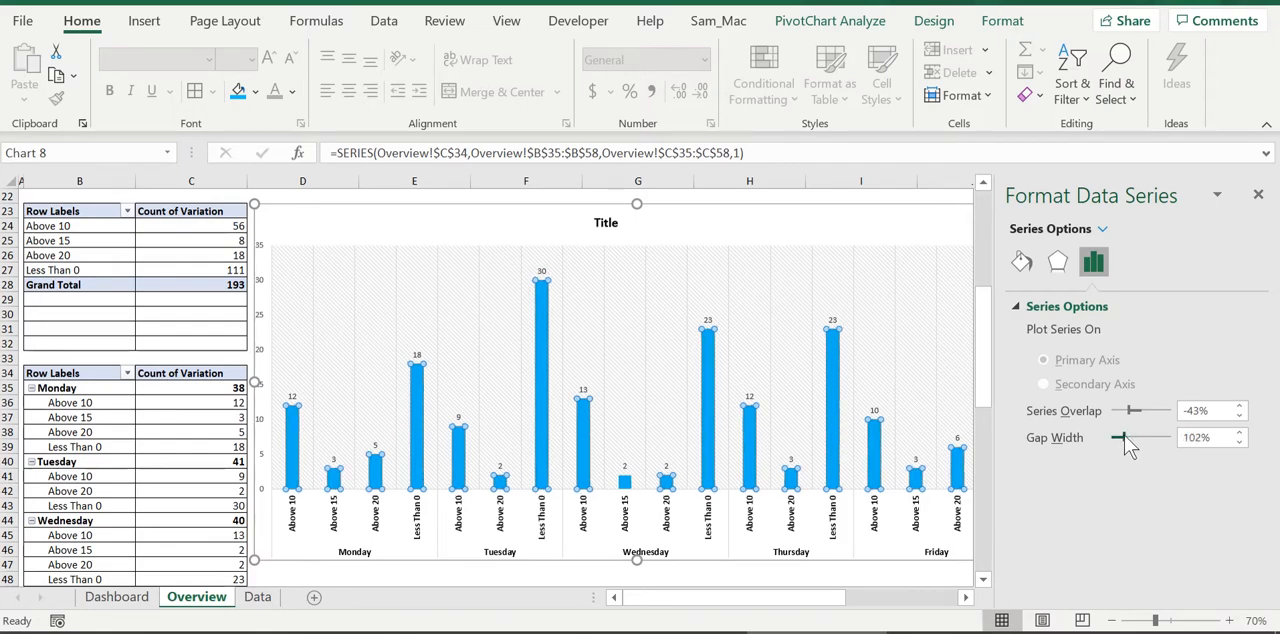
scroll(765, 515, "down", 3)
left_click(760, 517)
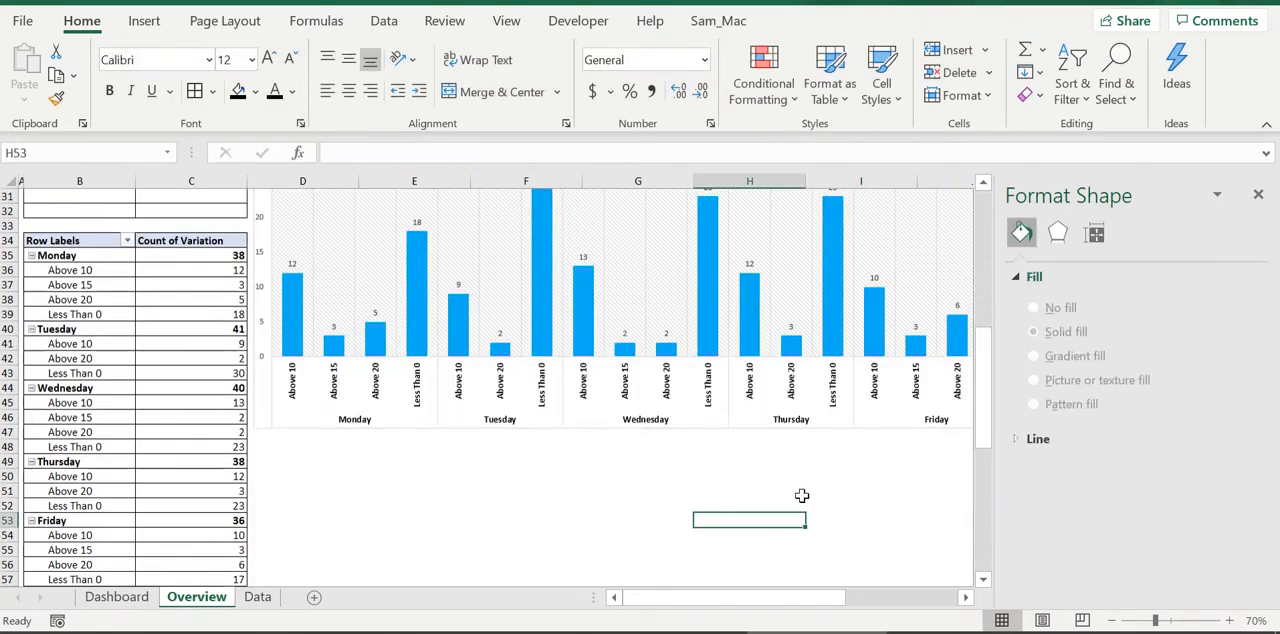
Insert a pivot chart from the monthly variation pivot table using the saved chart template barbarv
left_click_drag(820, 600, 901, 600)
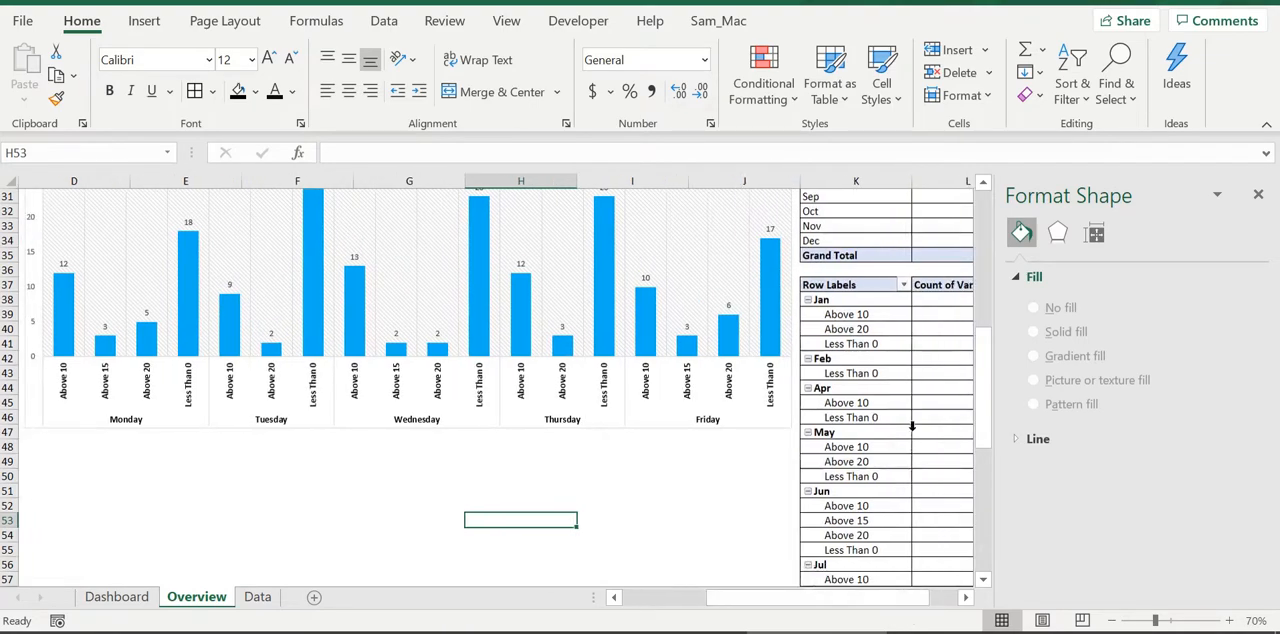
left_click(945, 432)
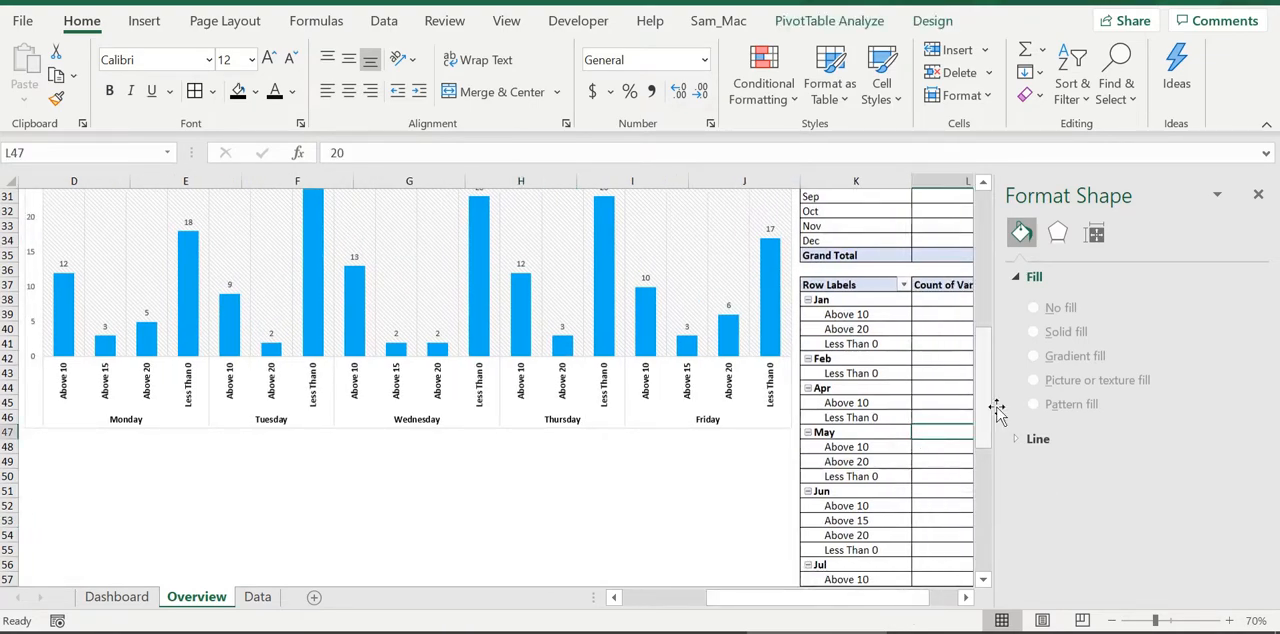
key("alt+n")
key("r")
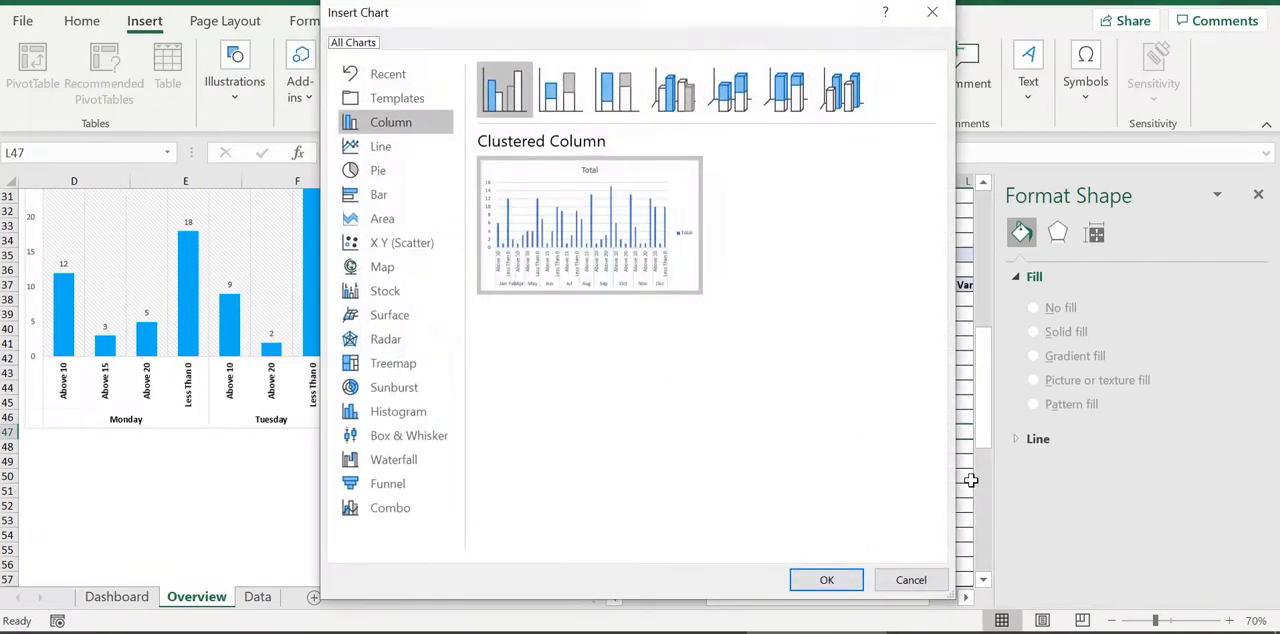
left_click(426, 96)
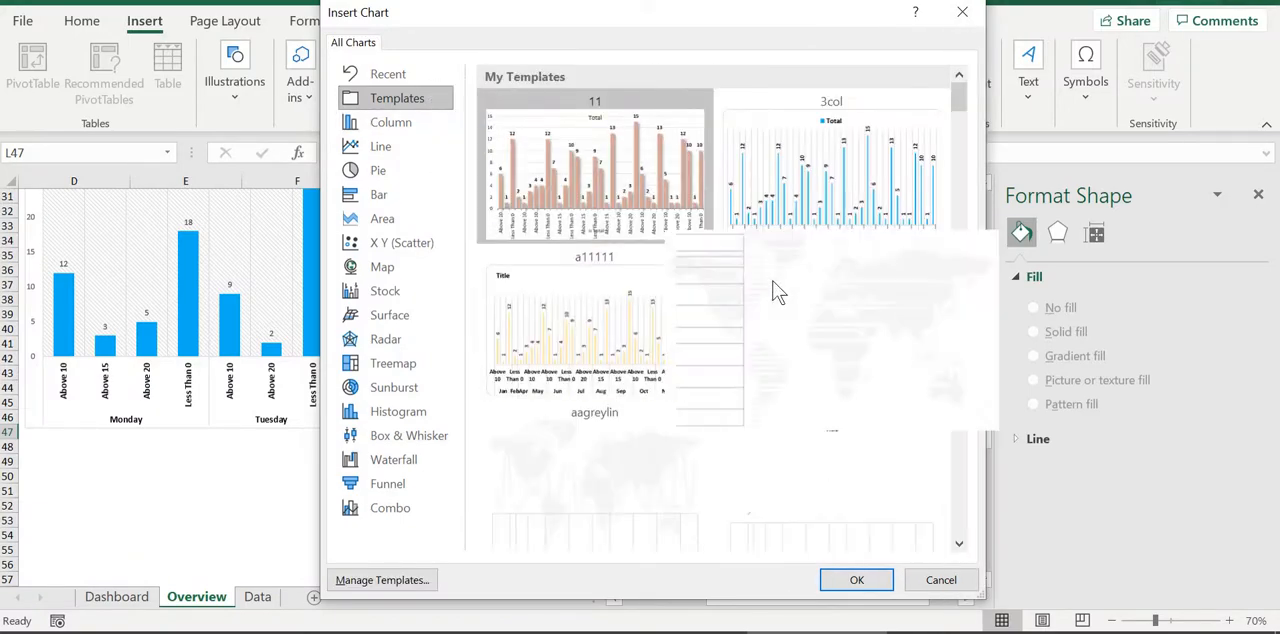
mouse_move(605, 205)
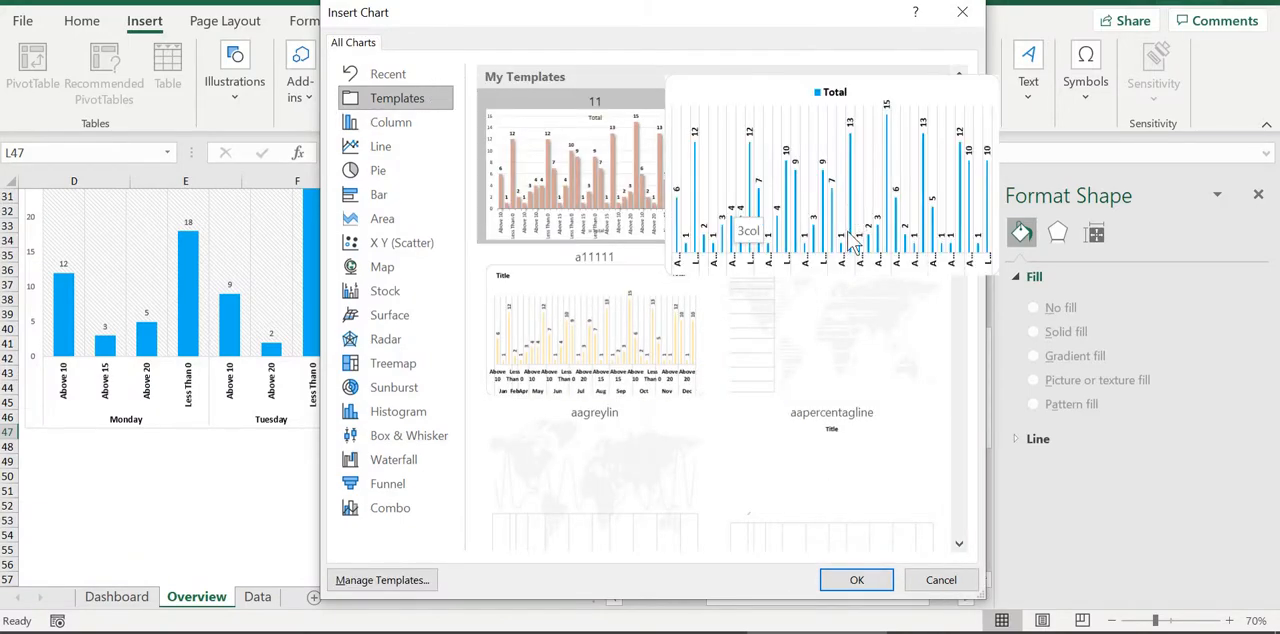
left_click(962, 145)
left_click_drag(963, 141, 964, 149)
double_click(841, 288)
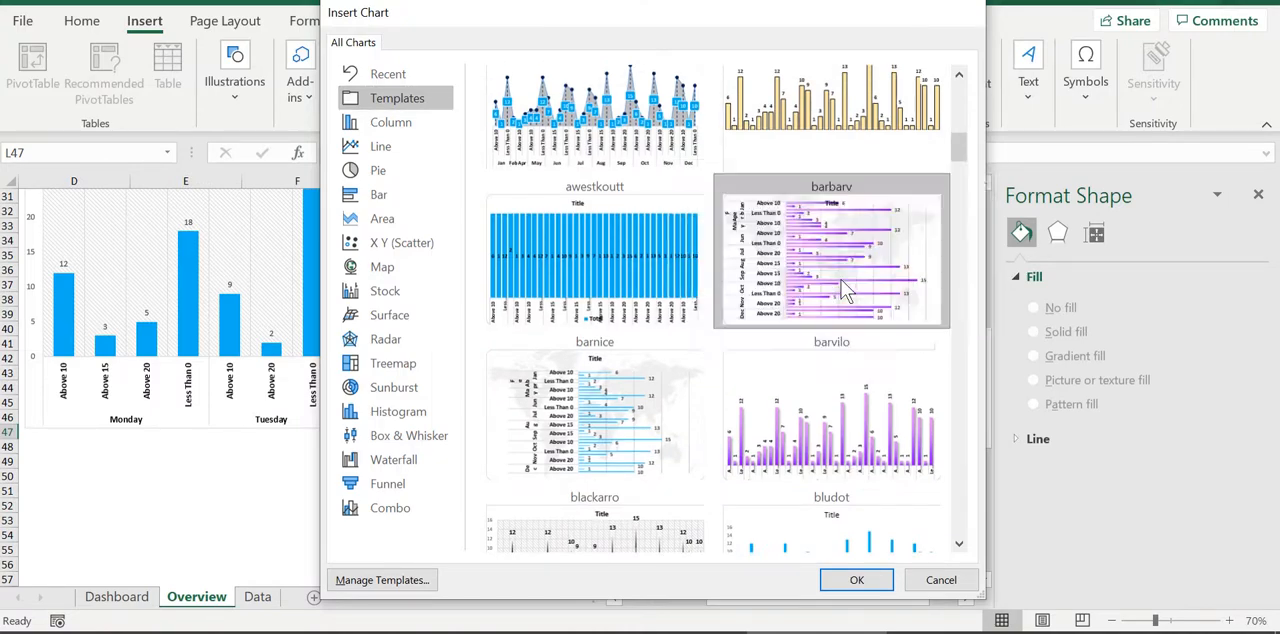
Place the monthly variation chart below the weekday chart and enlarge it across columns D to J, from row 48 down to about row 84
left_click_drag(538, 290, 234, 442)
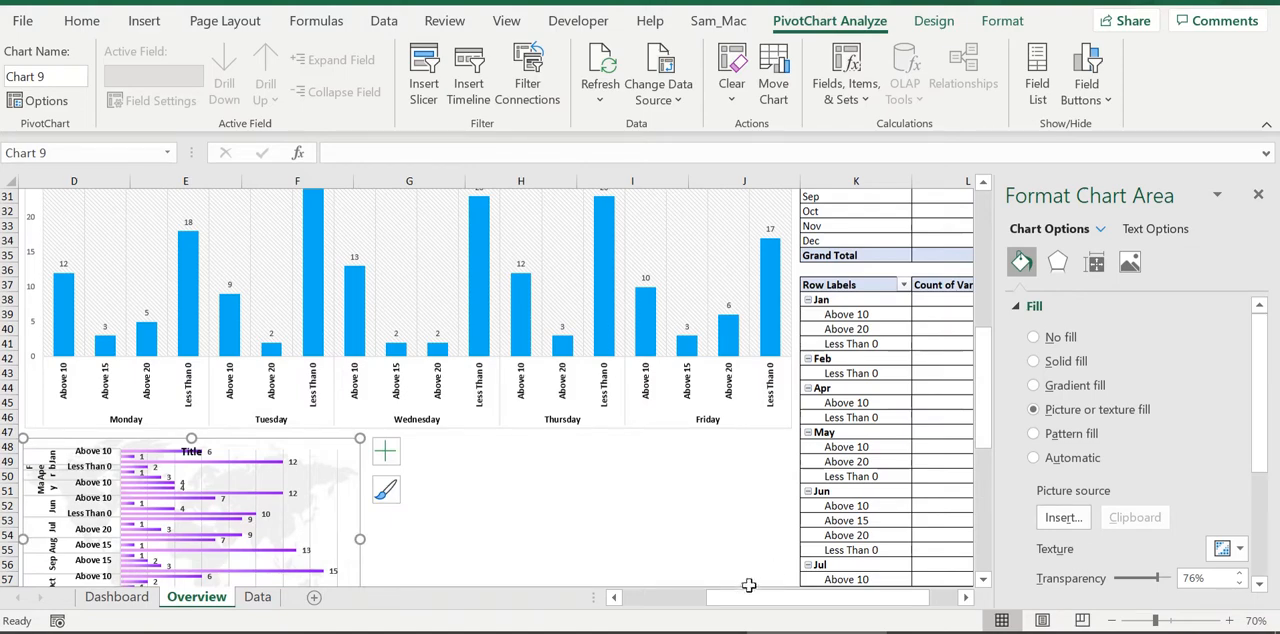
left_click_drag(748, 590, 694, 598)
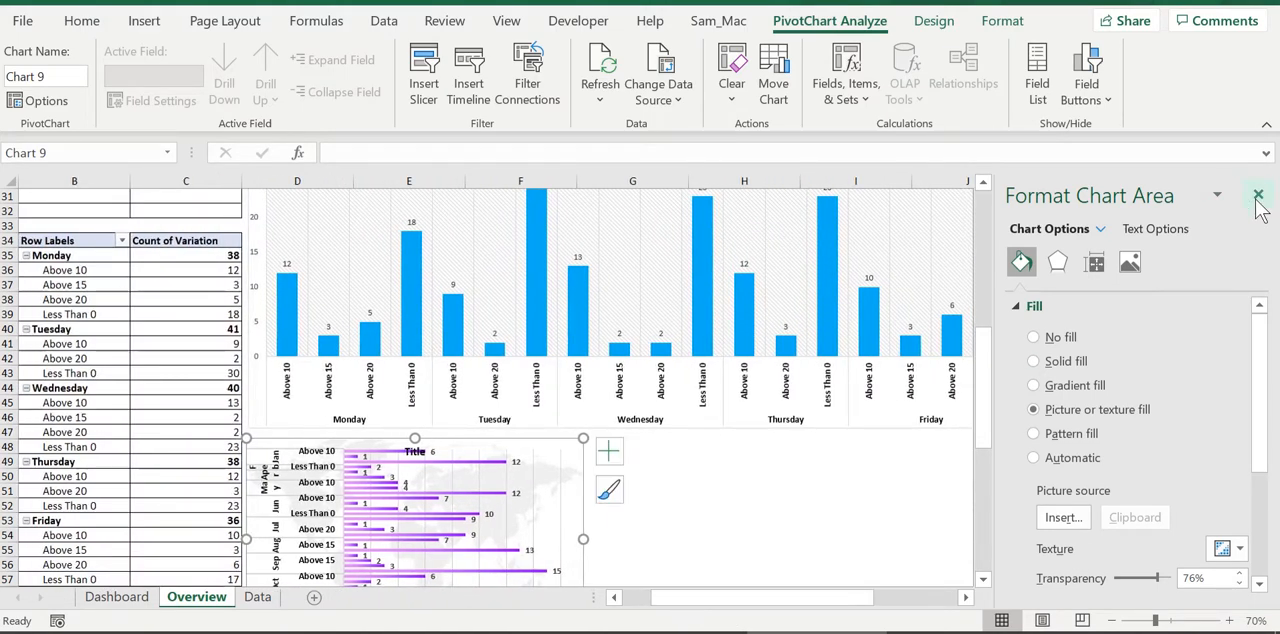
left_click(1258, 195)
scroll(780, 400, "down", 5)
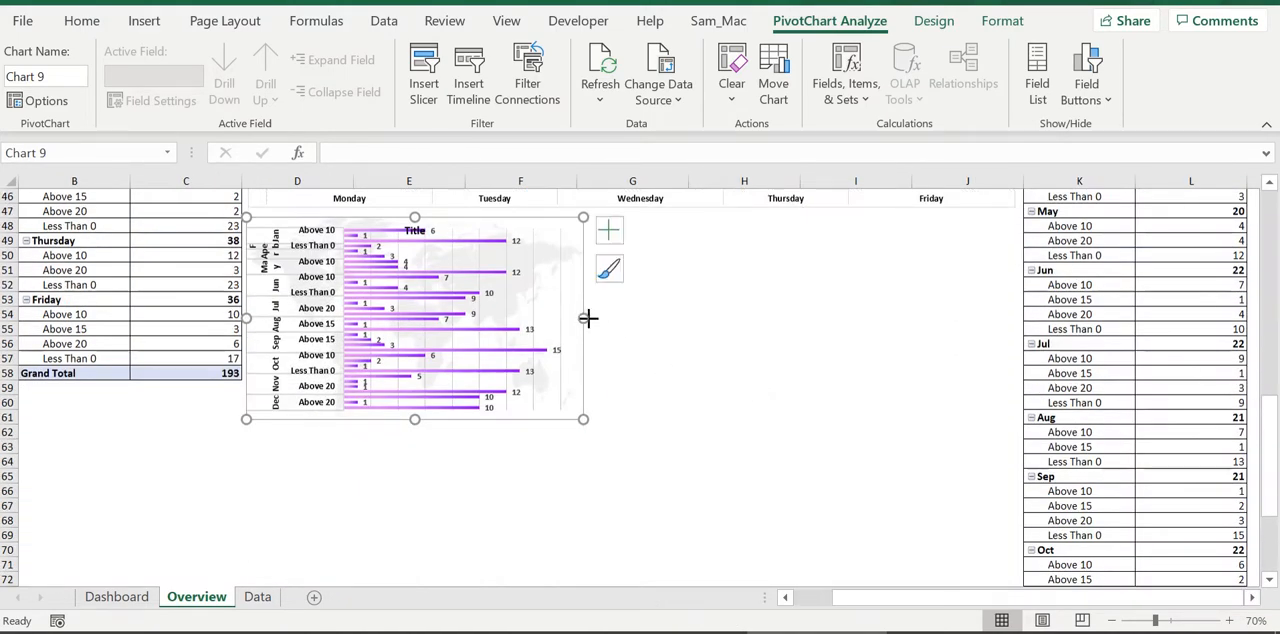
left_click_drag(585, 318, 1012, 310)
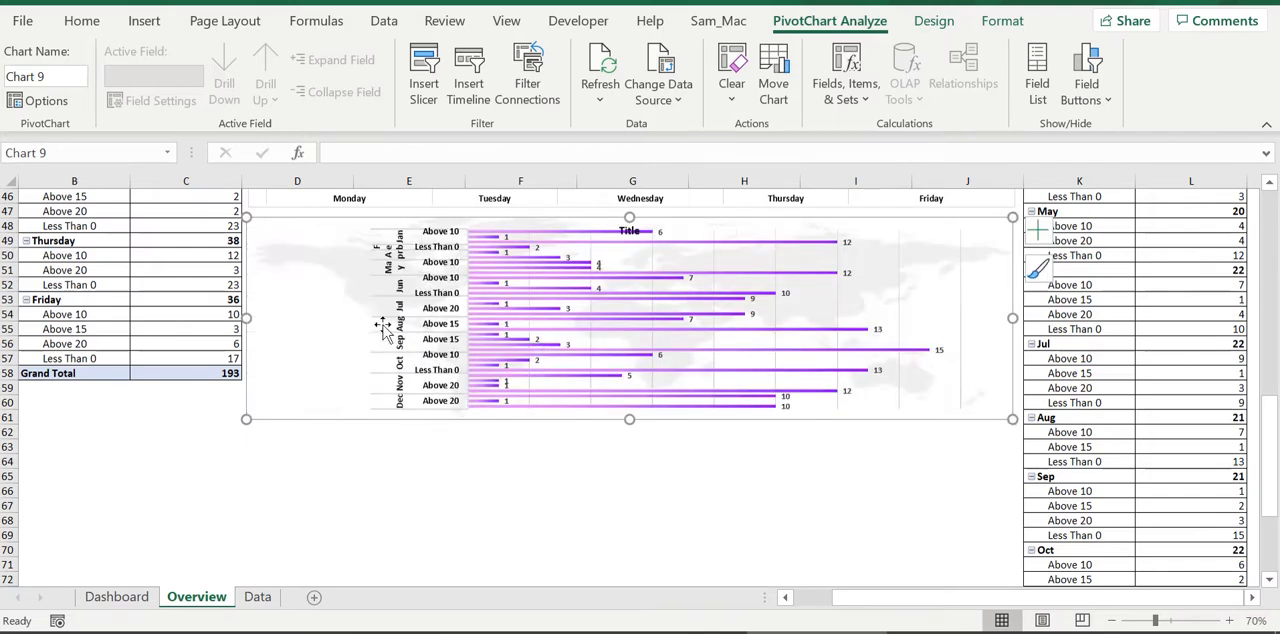
left_click_drag(630, 420, 634, 580)
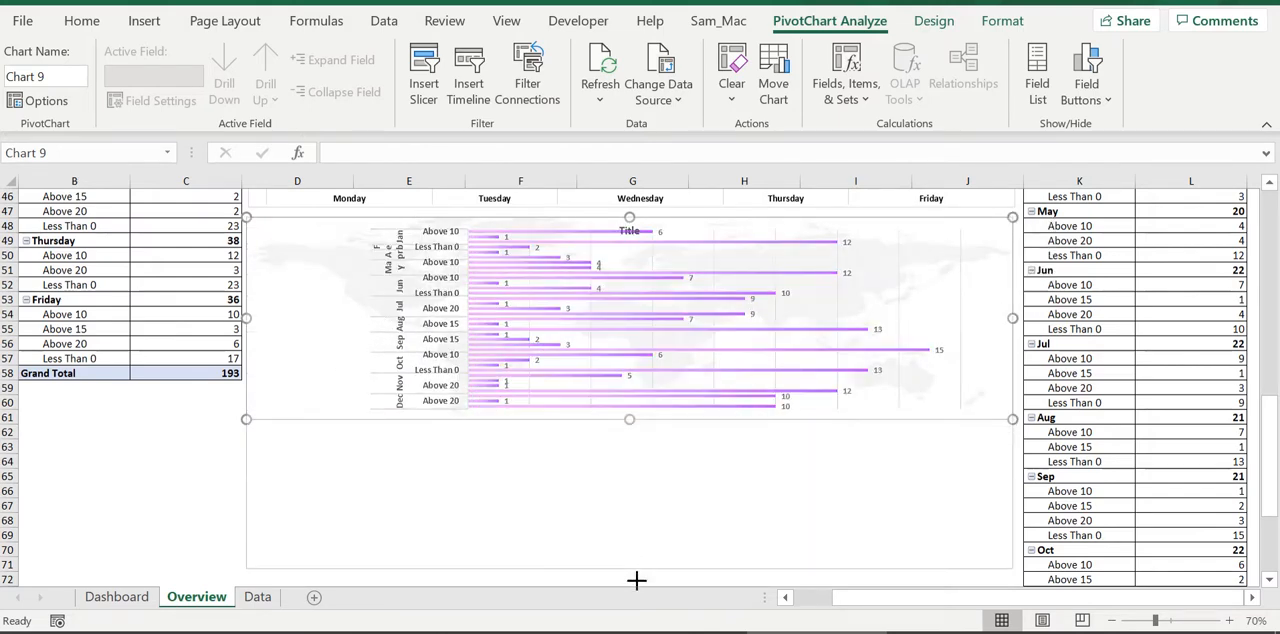
scroll(651, 466, "down", 6)
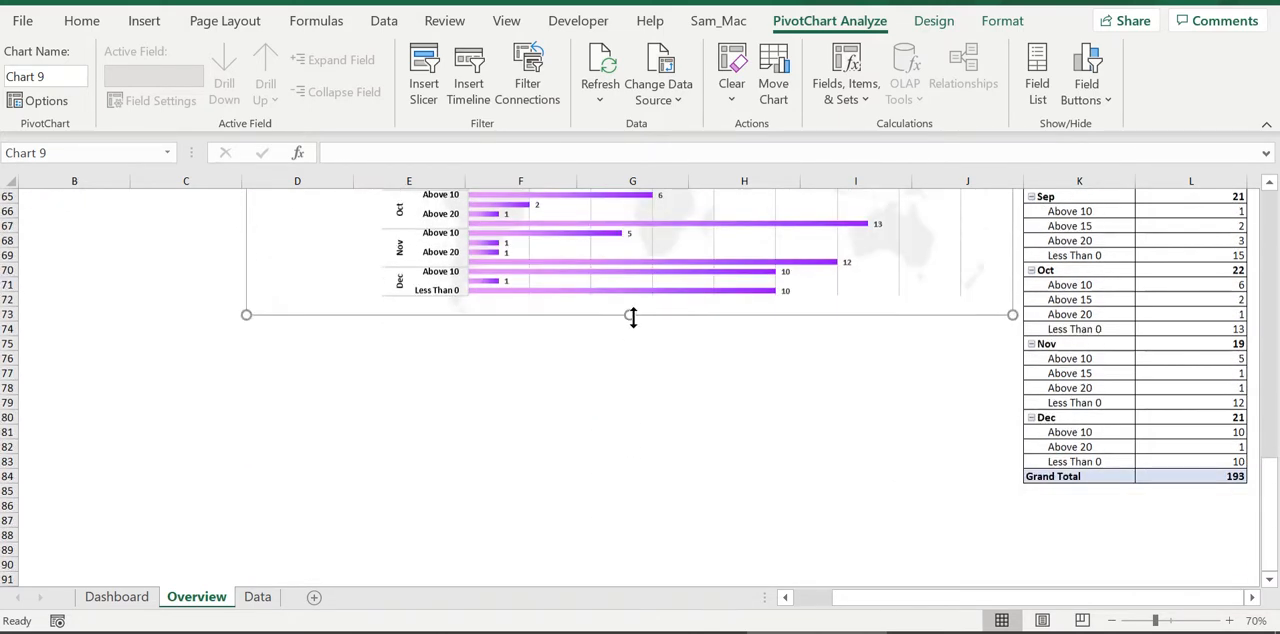
left_click_drag(632, 316, 661, 483)
Fill row 86 black from column B to L, and add cell borders in columns B and C down to row 84
left_click_drag(22, 517, 58, 505)
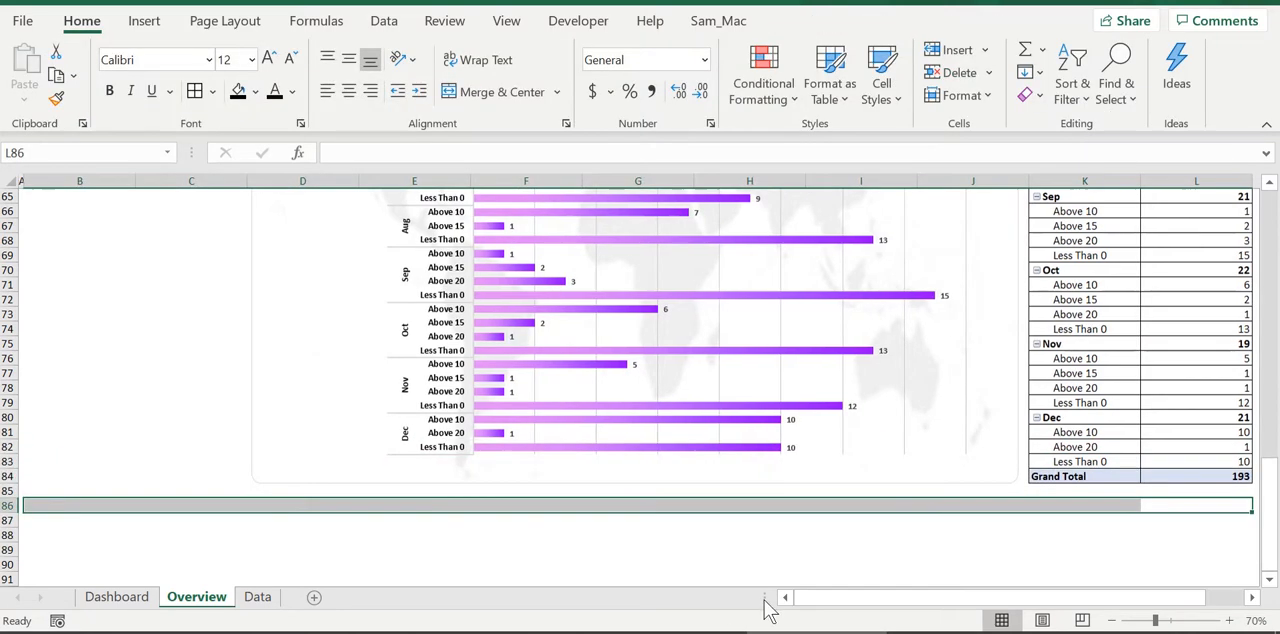
left_click(240, 91)
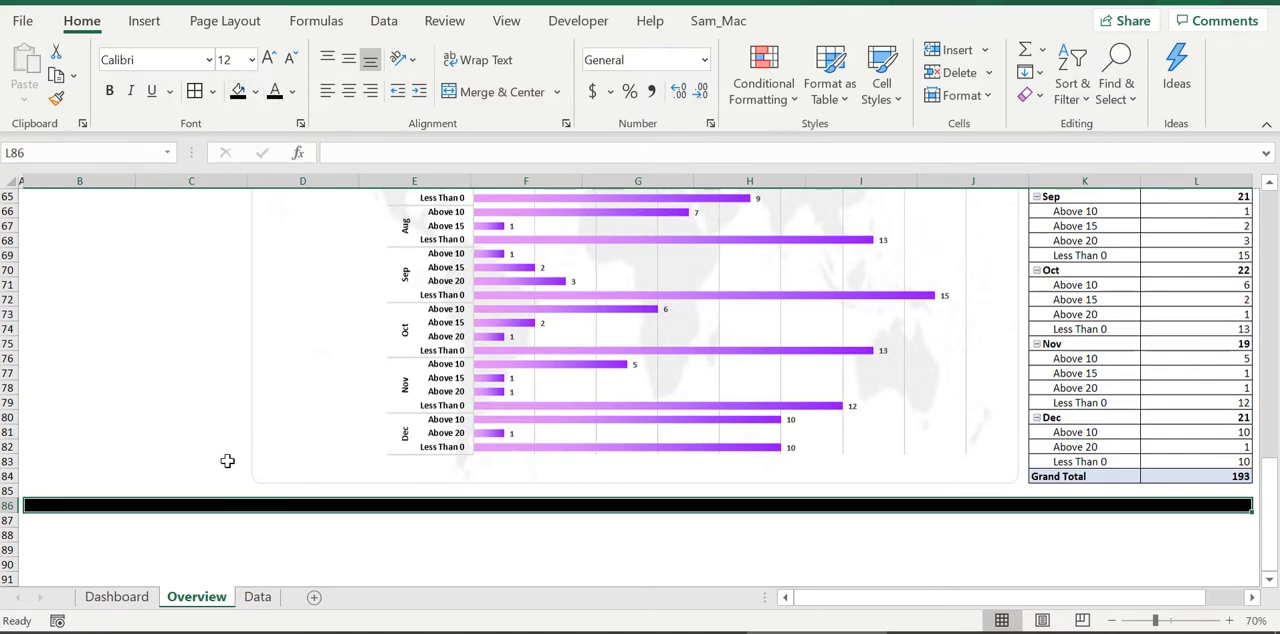
left_click_drag(232, 474, 134, 520)
scroll(400, 240, "down", 20)
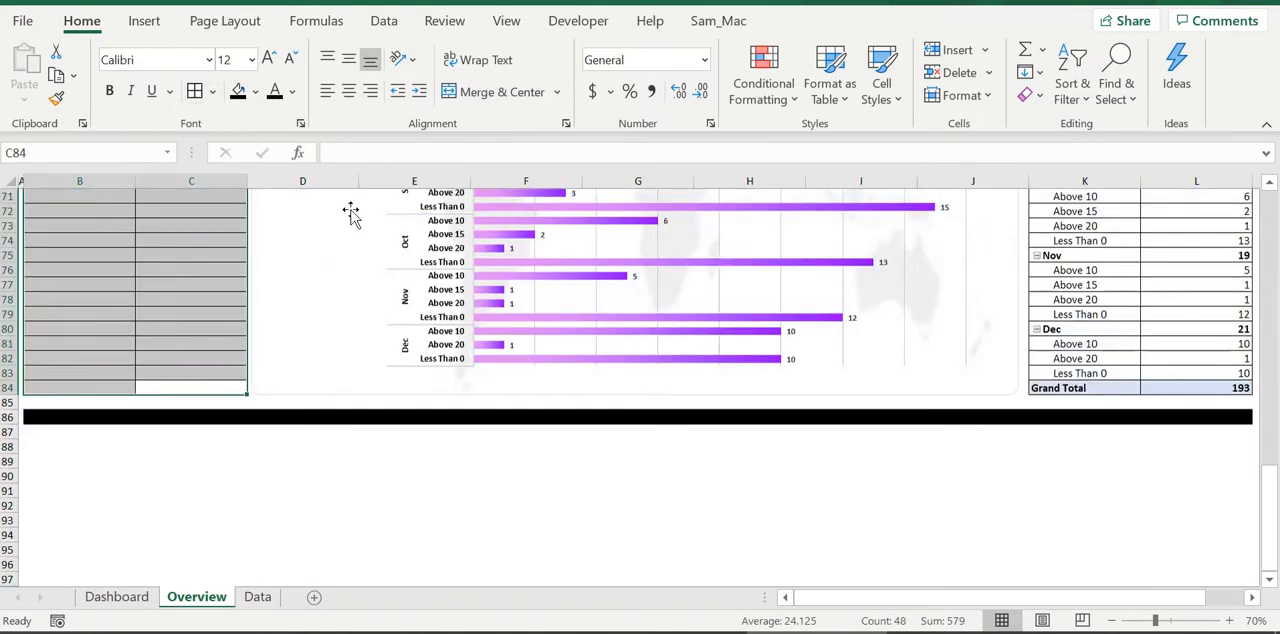
Fill the bars of the monthly variation chart with solid blue and open the data series formatting options
scroll(529, 315, "up", 1)
left_click(514, 271)
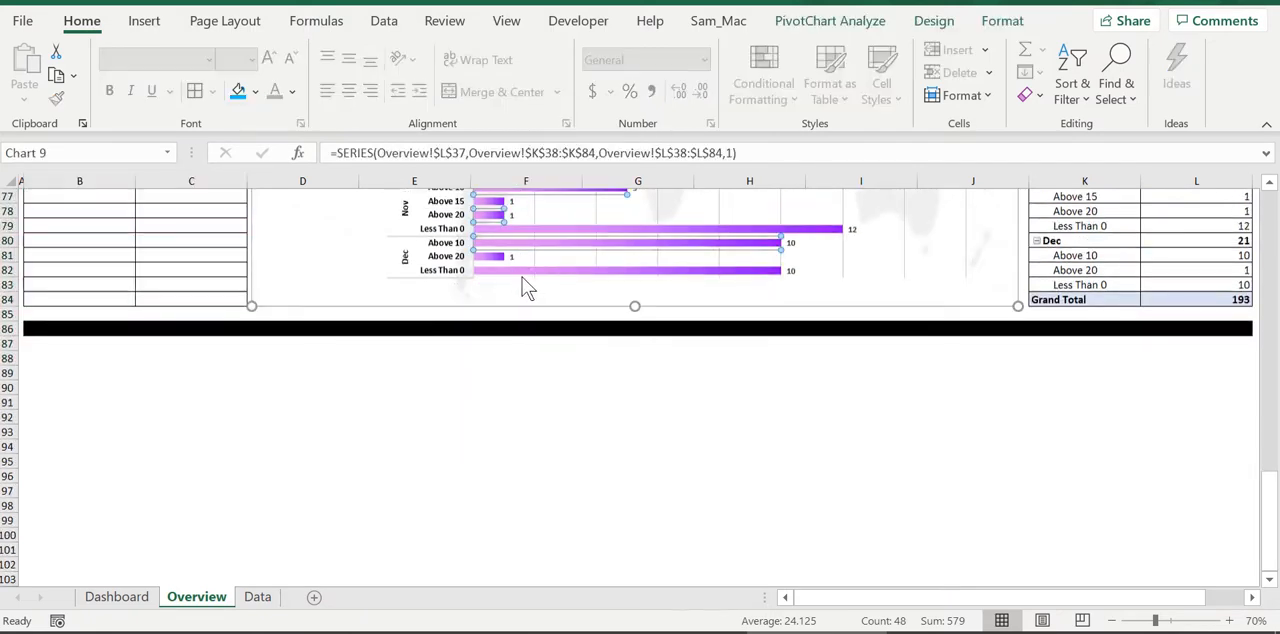
left_click(238, 91)
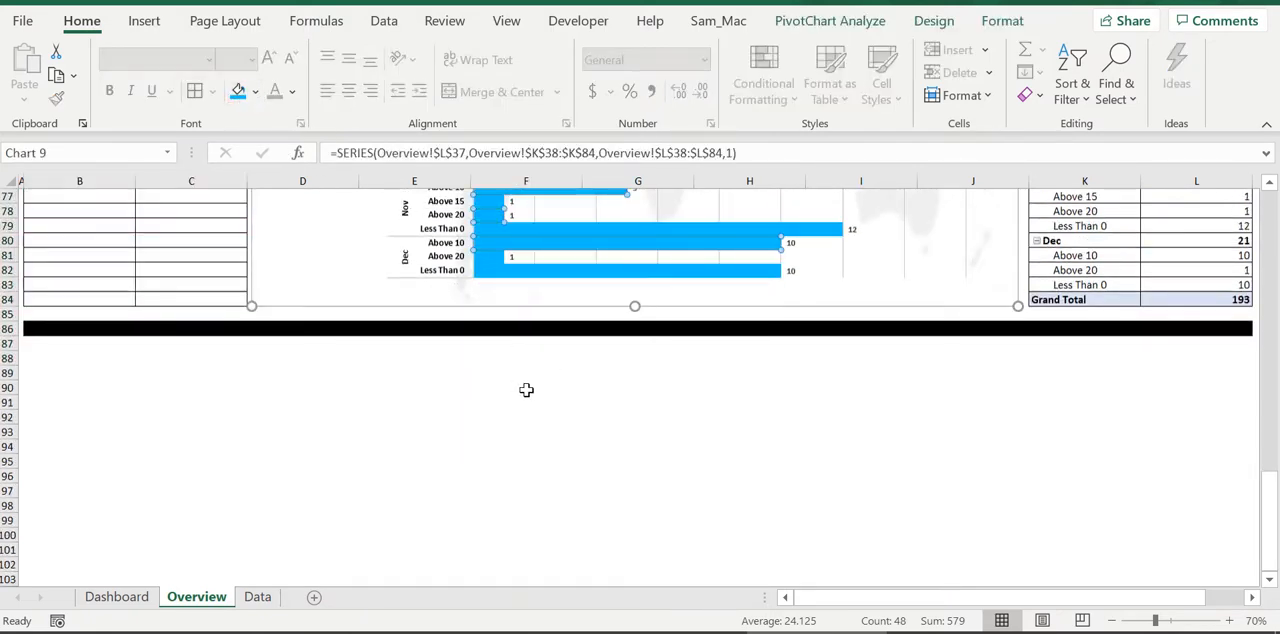
key("ctrl+1")
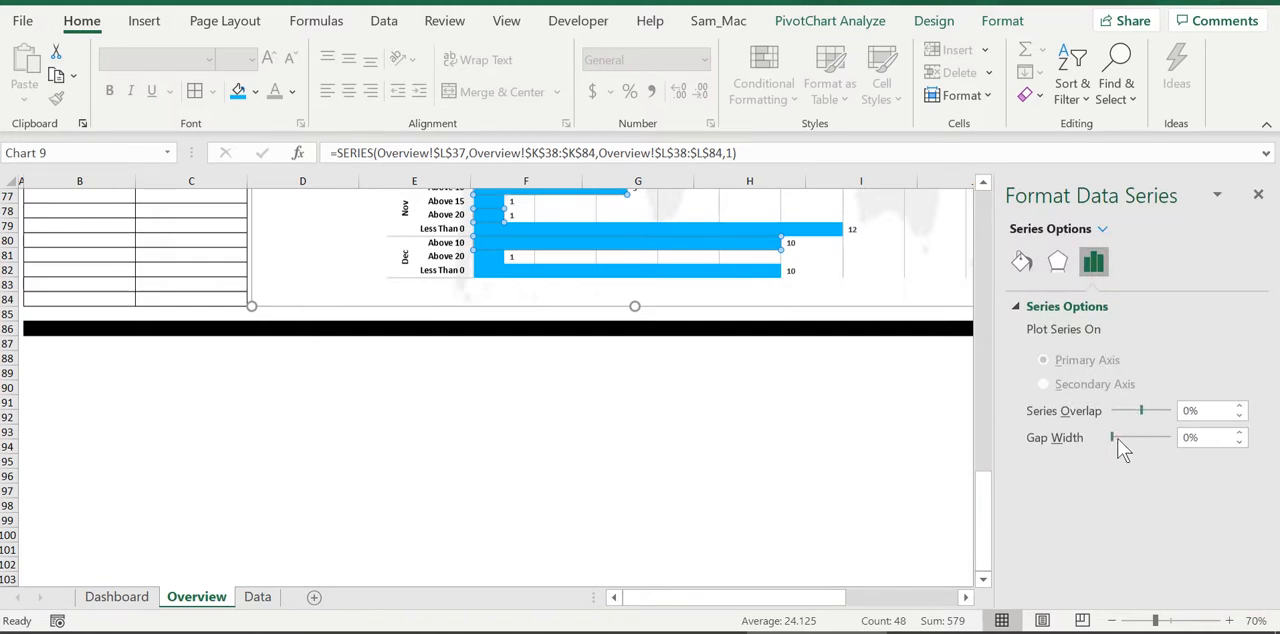
Set the gap width between the bars of the monthly variation chart to 60%
left_click_drag(1117, 438, 1122, 437)
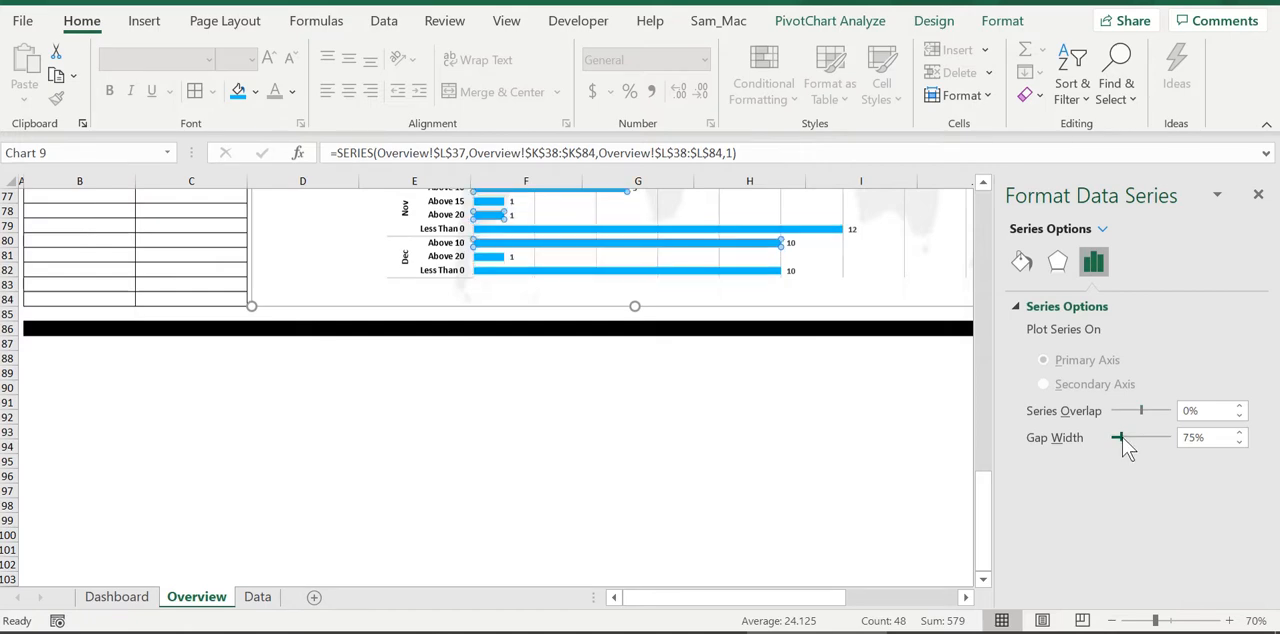
left_click(829, 445)
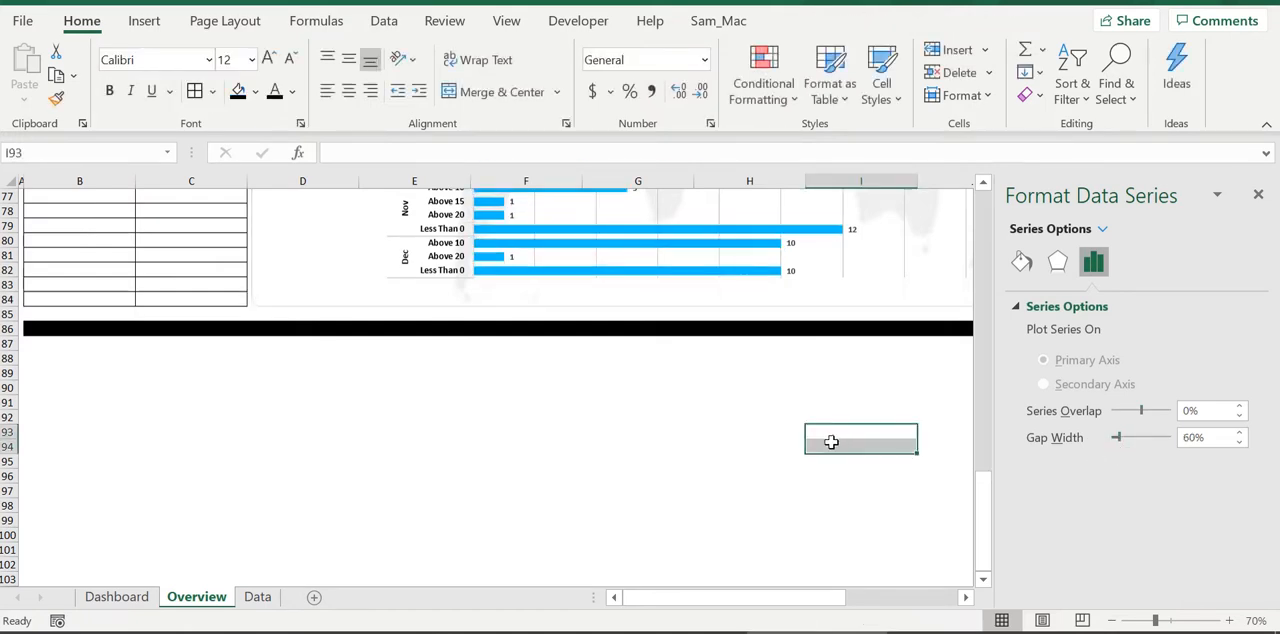
scroll(720, 350, "up", 3)
scroll(636, 342, "up", 5)
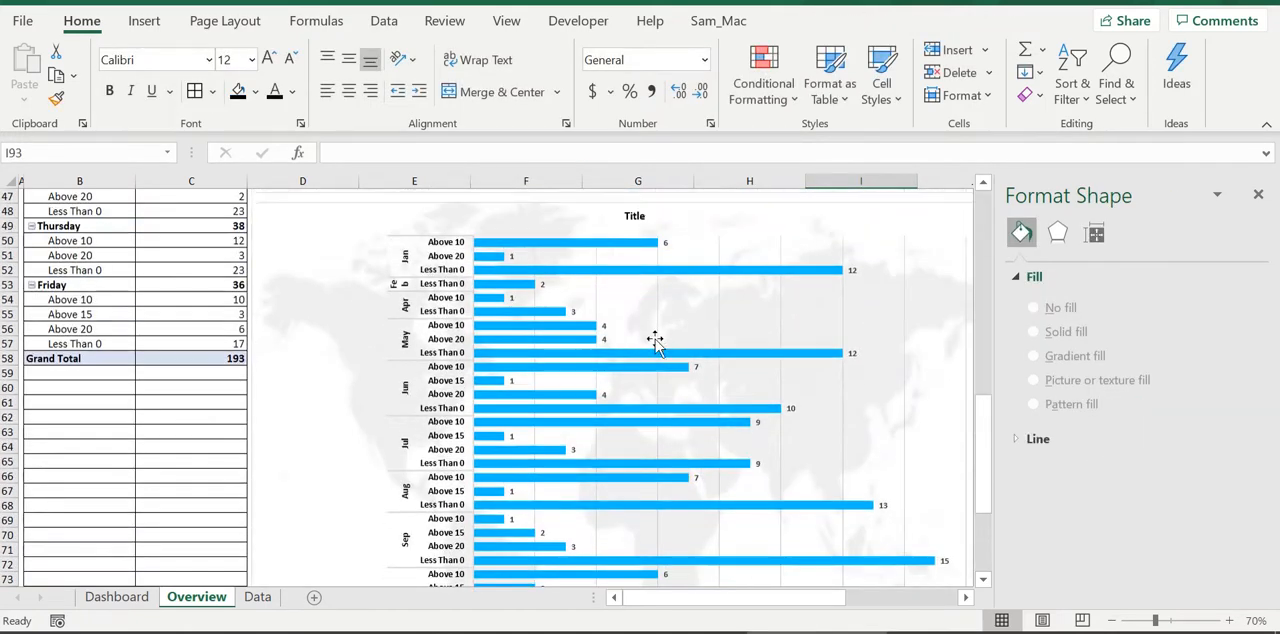
Stretch the plot area of the monthly variation chart slightly downward toward the chart's lower edge
scroll(654, 340, "down", 7)
left_click(720, 320)
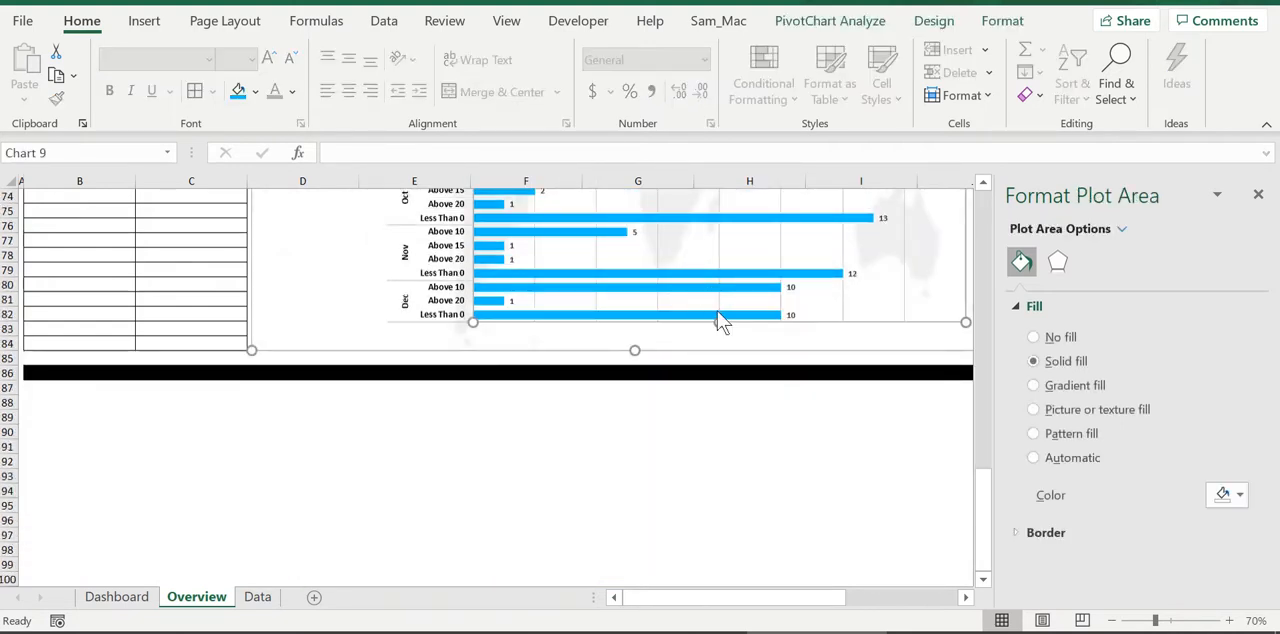
left_click_drag(720, 322, 720, 336)
Change the title of the monthly variation chart to "Monthly split" and close the formatting pane
scroll(702, 320, "up", 12)
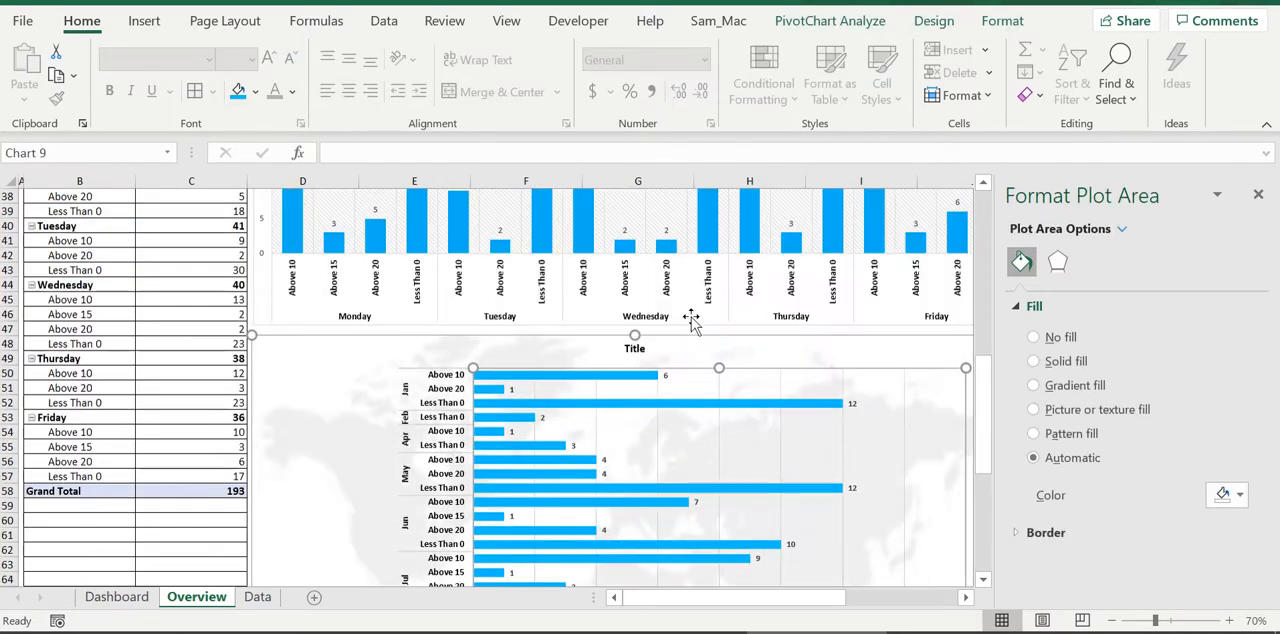
left_click(634, 349)
key("ctrl+a")
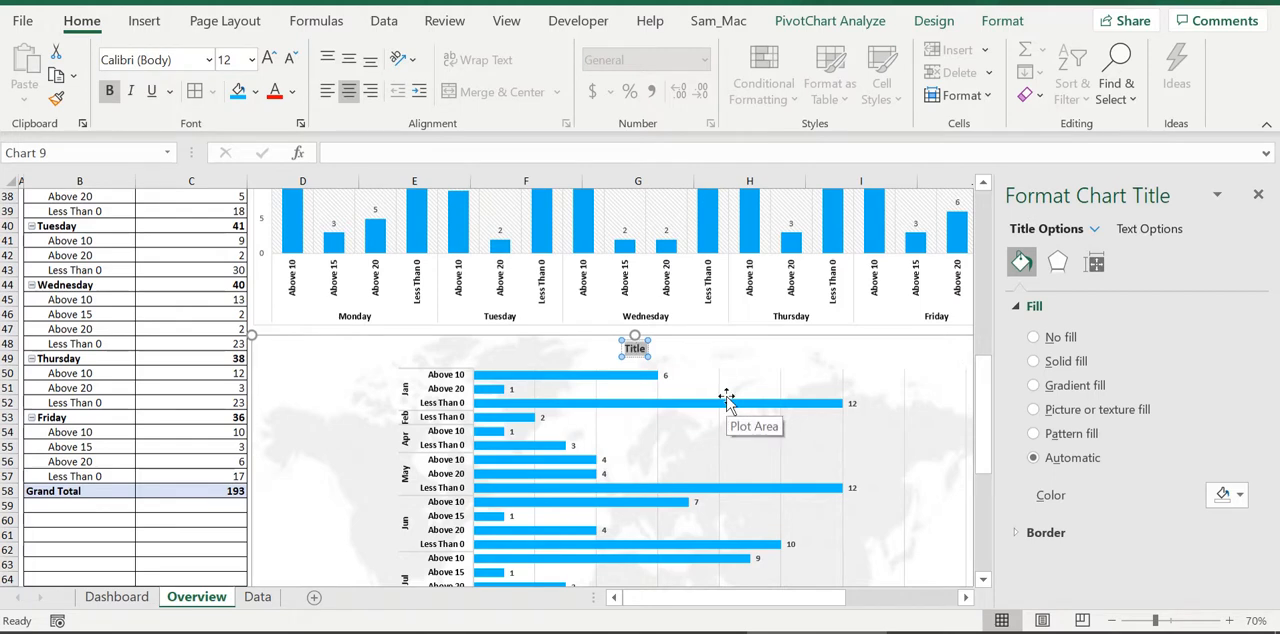
type("Monthlhy")
key("BackSpace")
key("BackSpace")
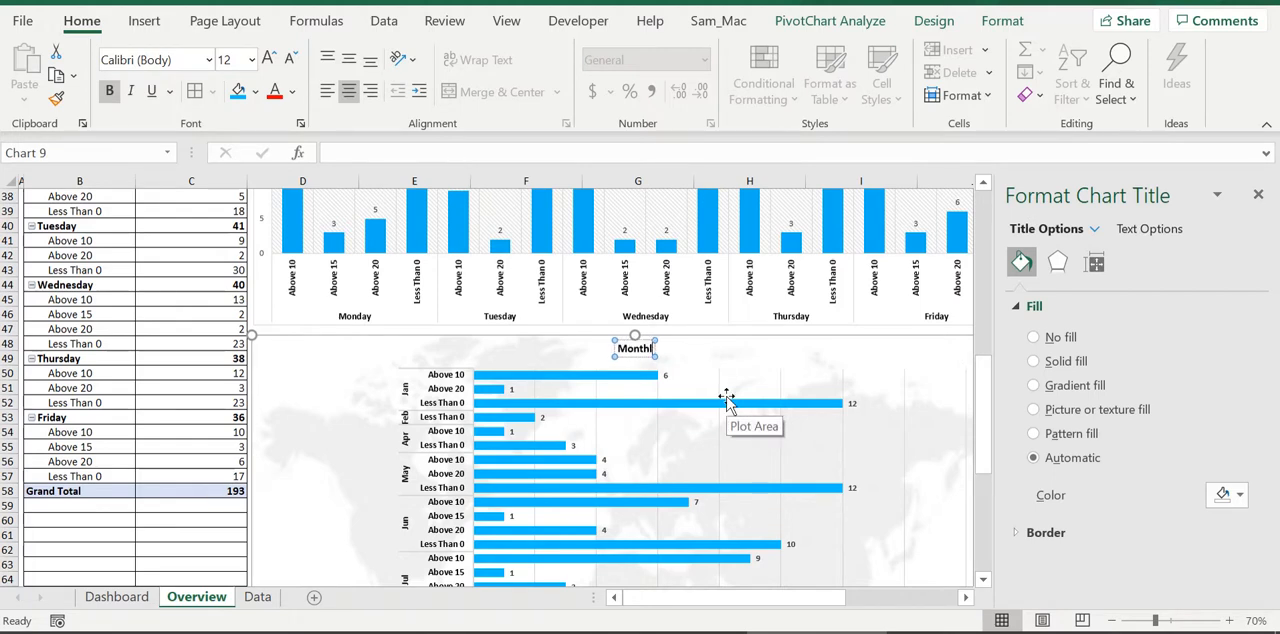
type("y split")
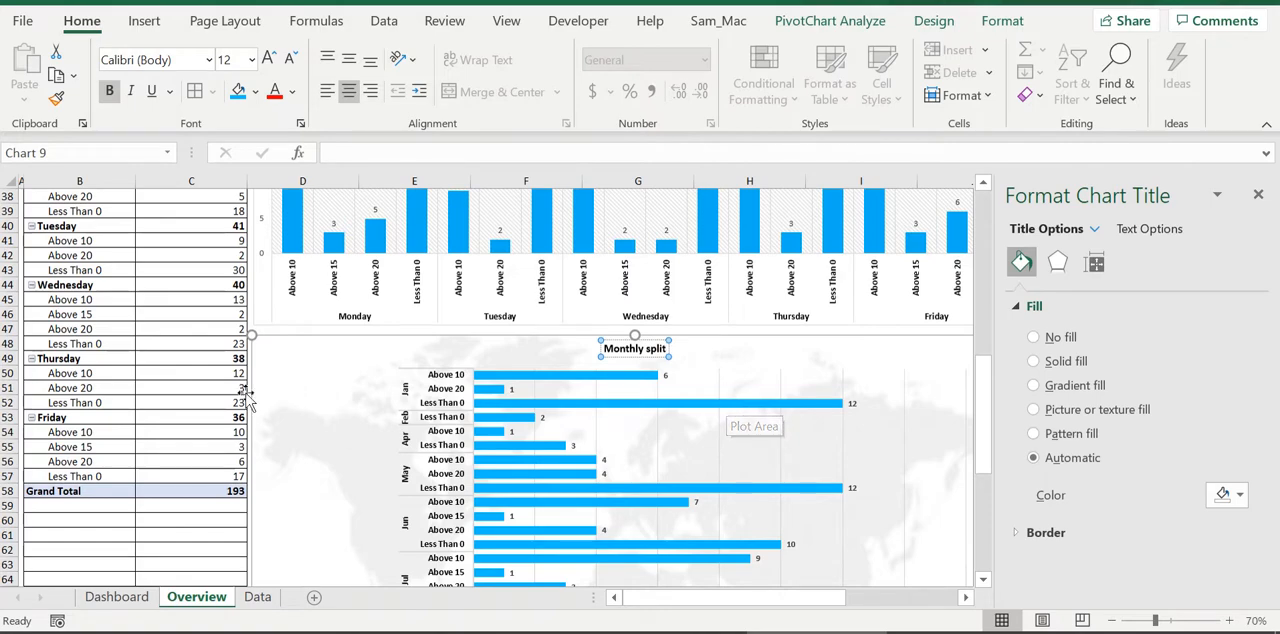
left_click(177, 506)
left_click(1259, 196)
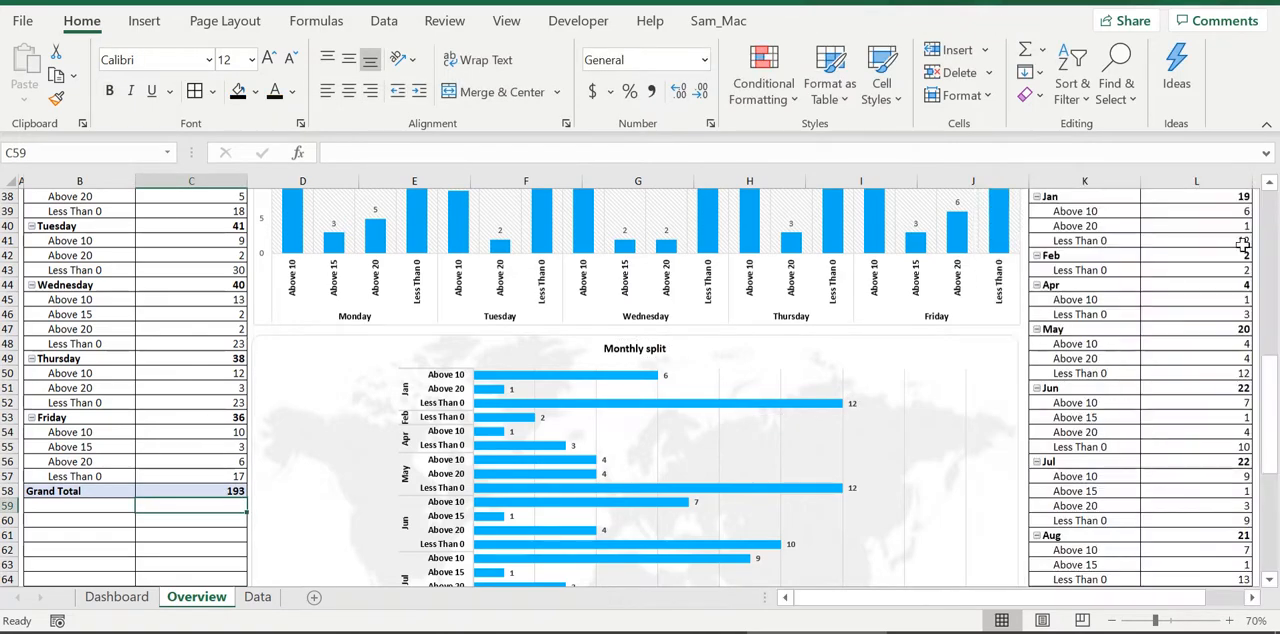
Return to the start of the Overview sheet and collapse the ribbon to give the dashboard more room
scroll(1154, 363, "down", 10)
scroll(1110, 378, "up", 20)
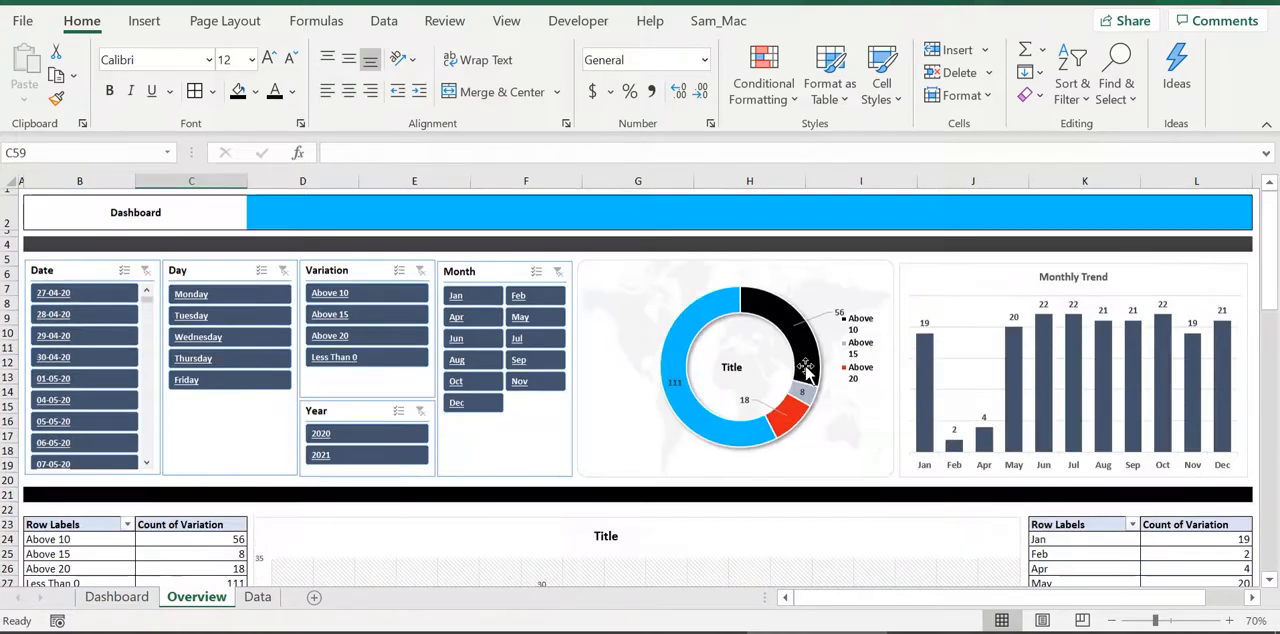
double_click(81, 21)
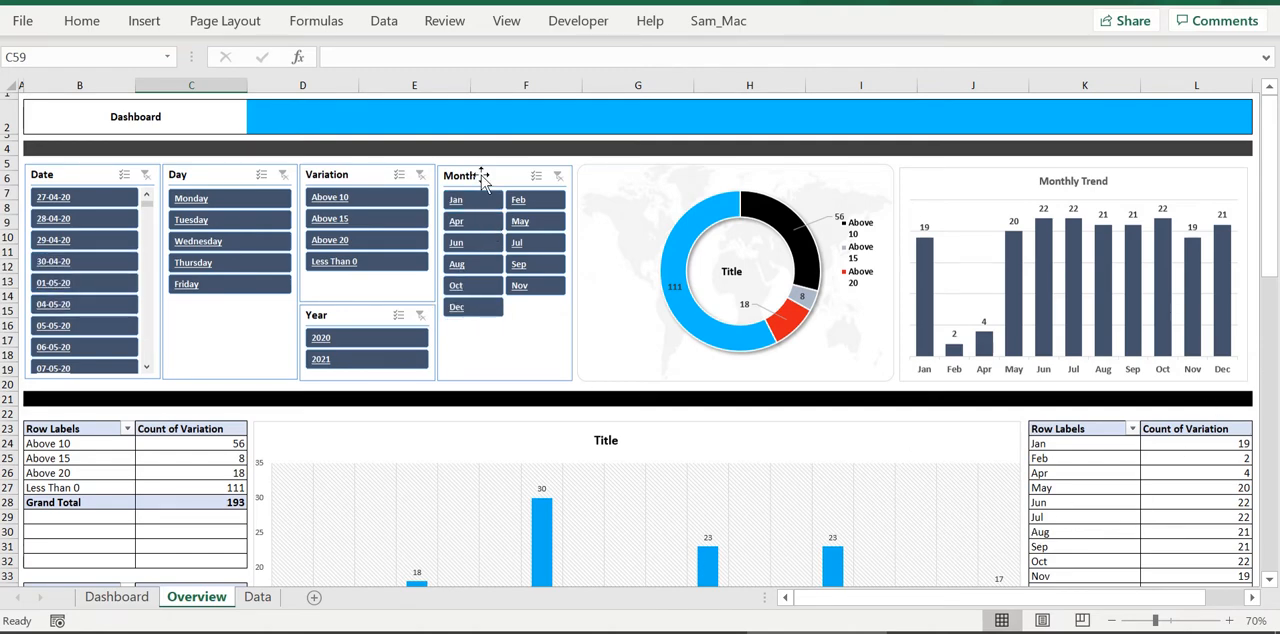
Modify the Blueslicer style of the Month slicer and open the fill formatting for the Selected Item with Data element
left_click(496, 178)
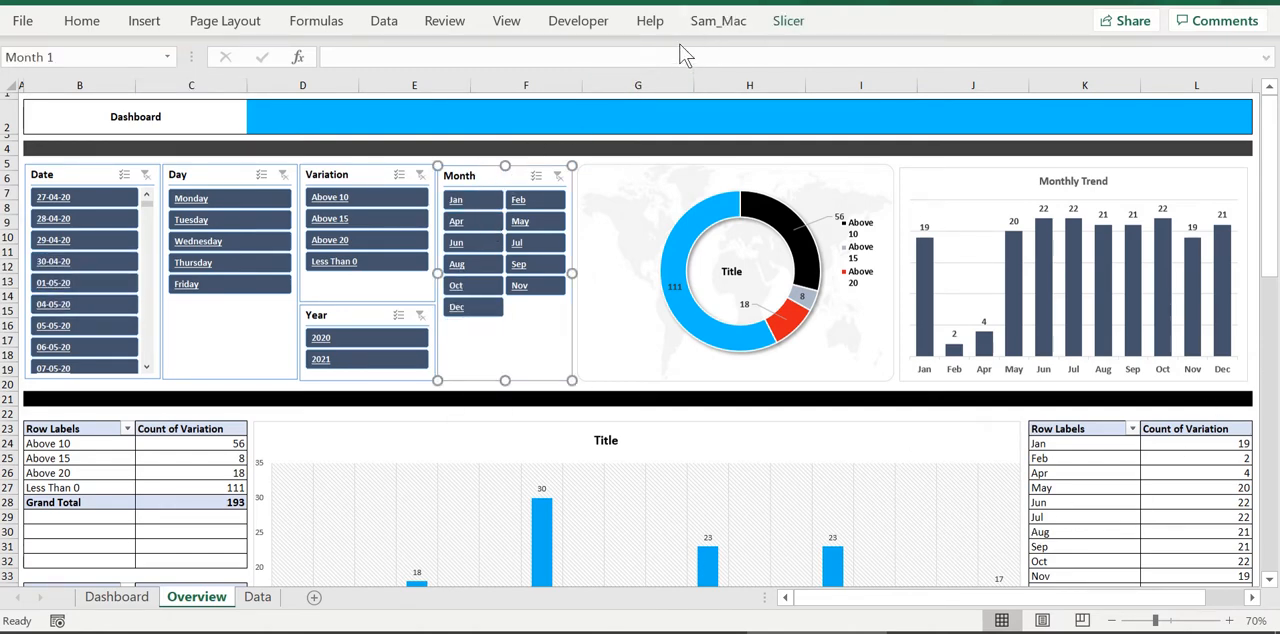
left_click(796, 24)
right_click(227, 70)
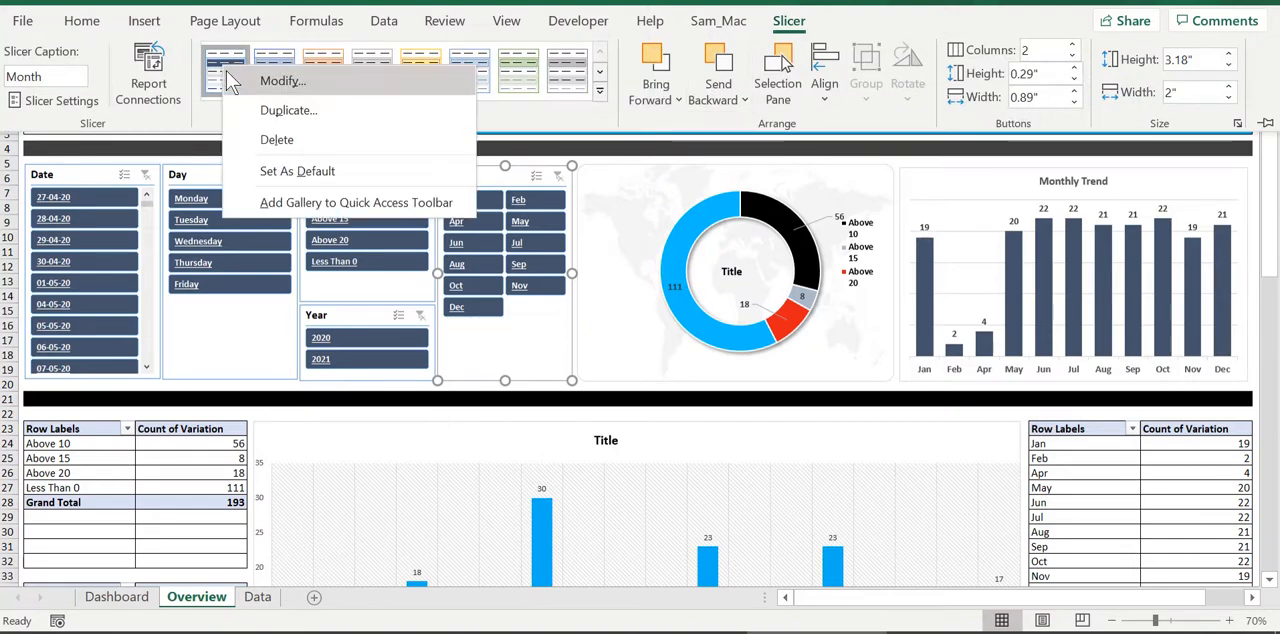
left_click(280, 119)
left_click(140, 161)
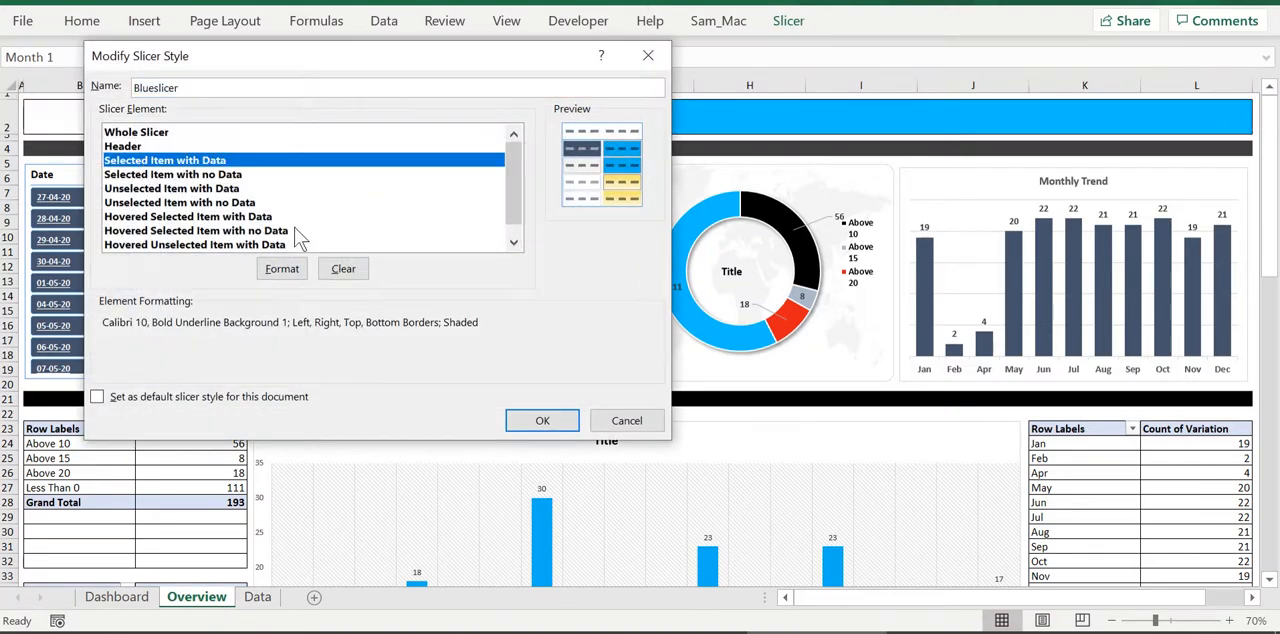
left_click(300, 269)
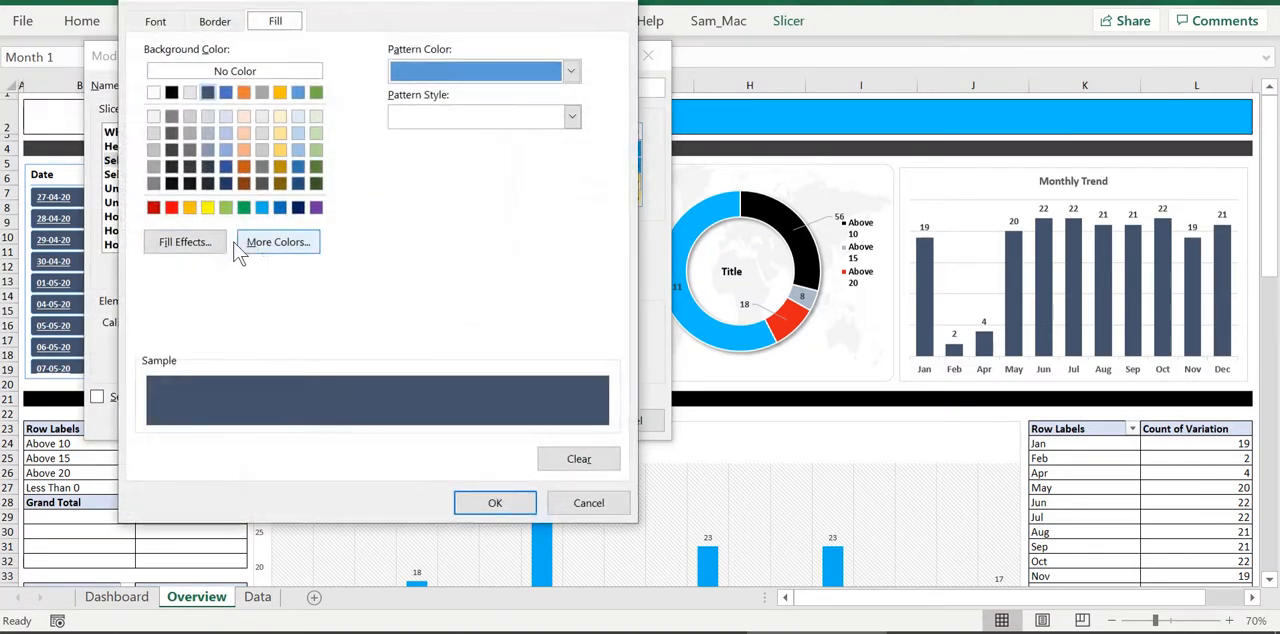
Apply a custom RGB 0, 190, 255 background fill to the slicer style's selected items with data
left_click(271, 243)
left_click(272, 117)
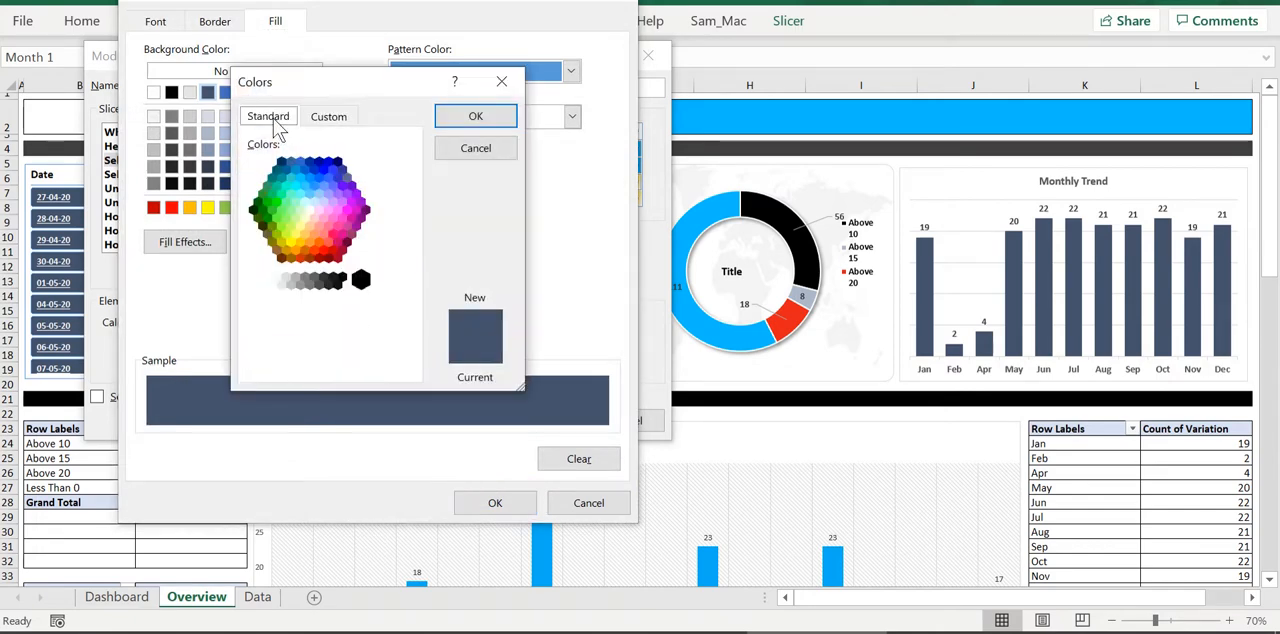
left_click(328, 116)
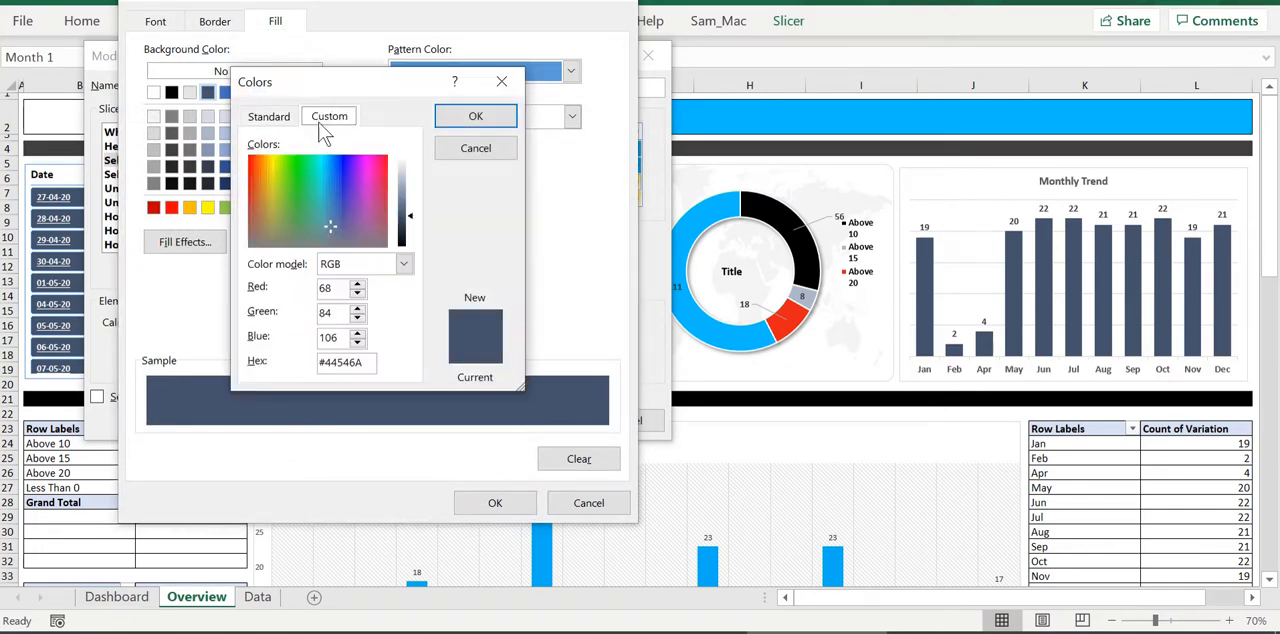
double_click(339, 288)
type("0")
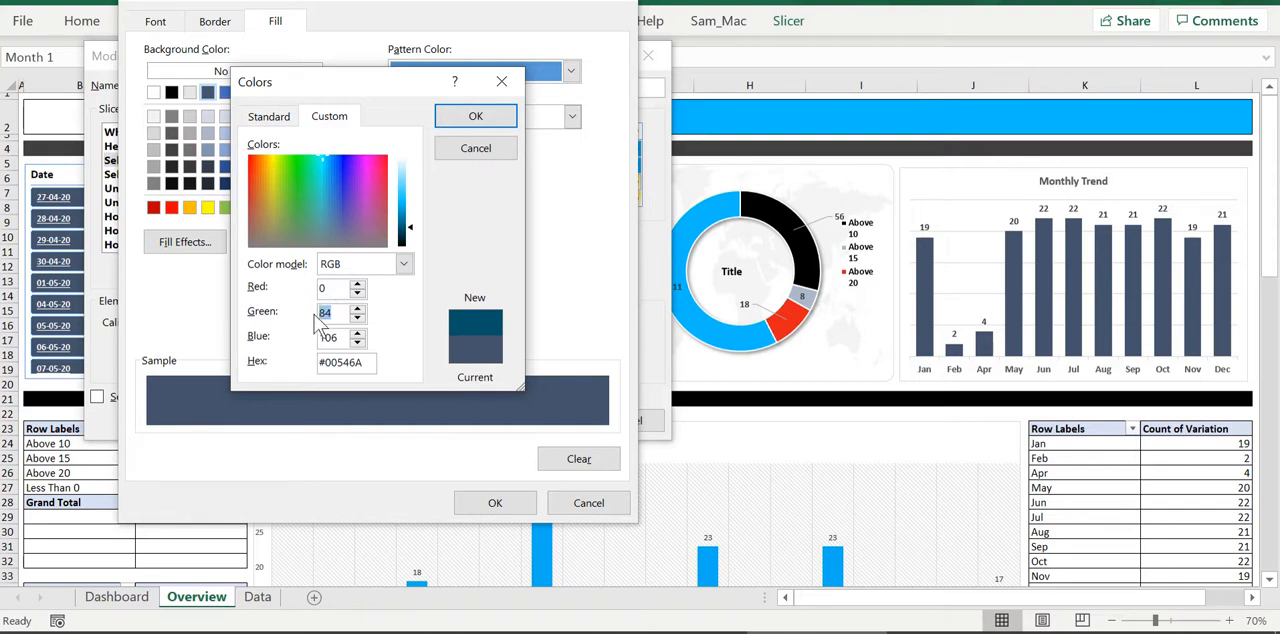
type("190")
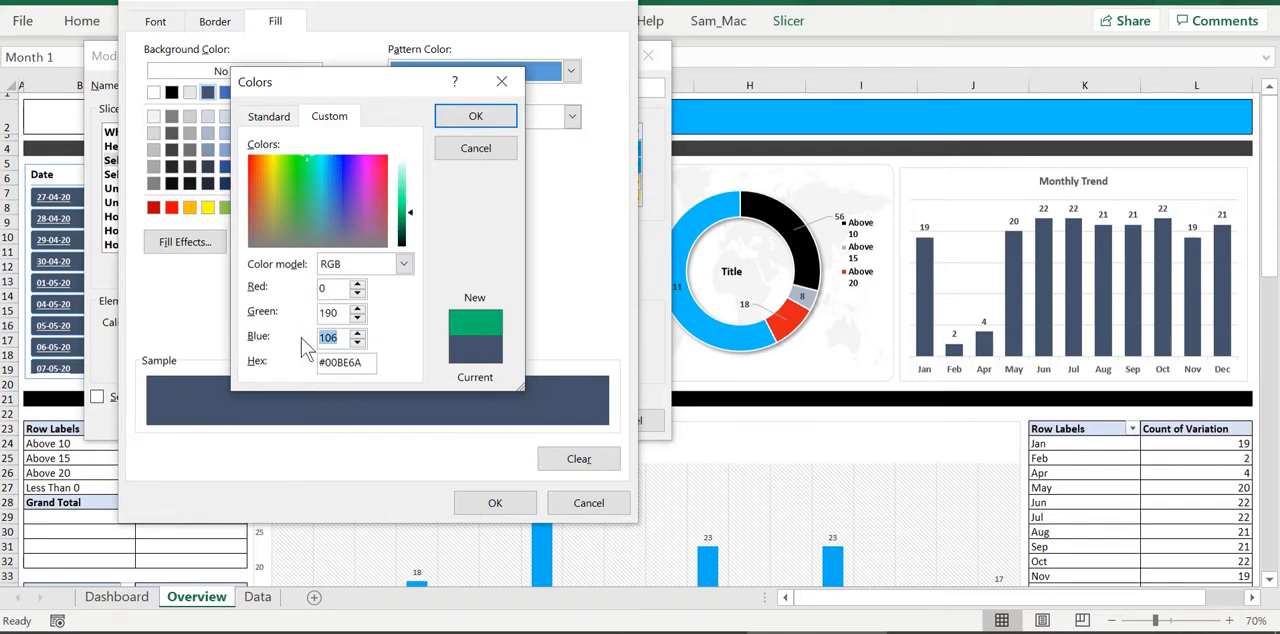
type("255")
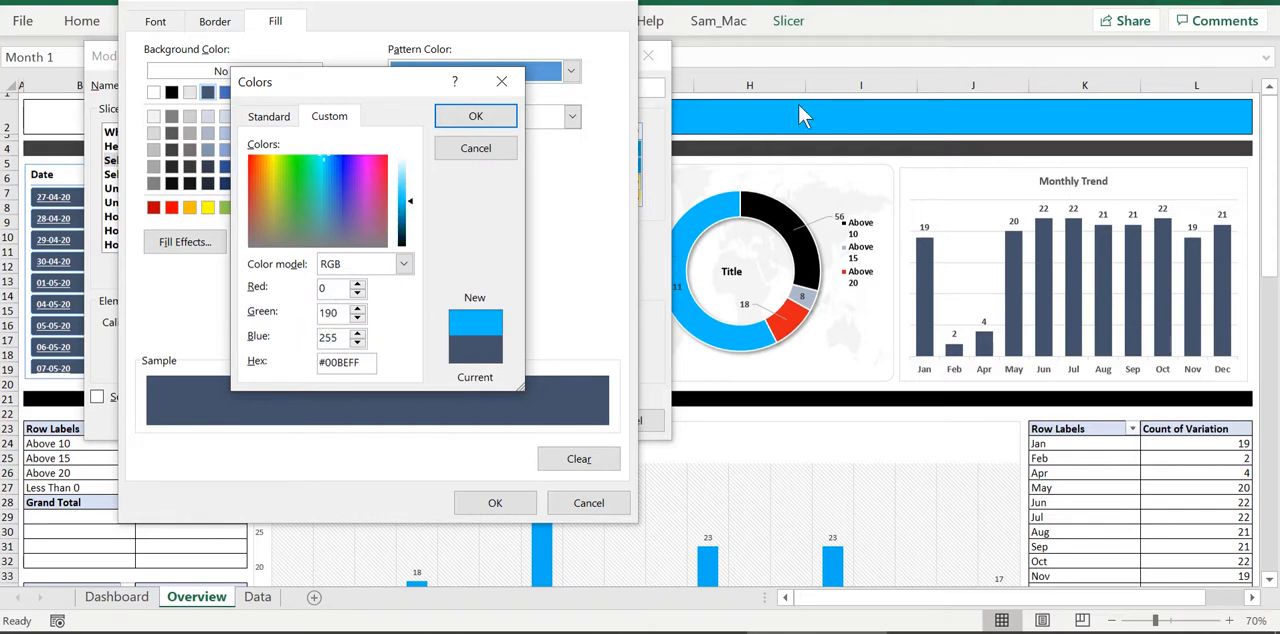
left_click(475, 116)
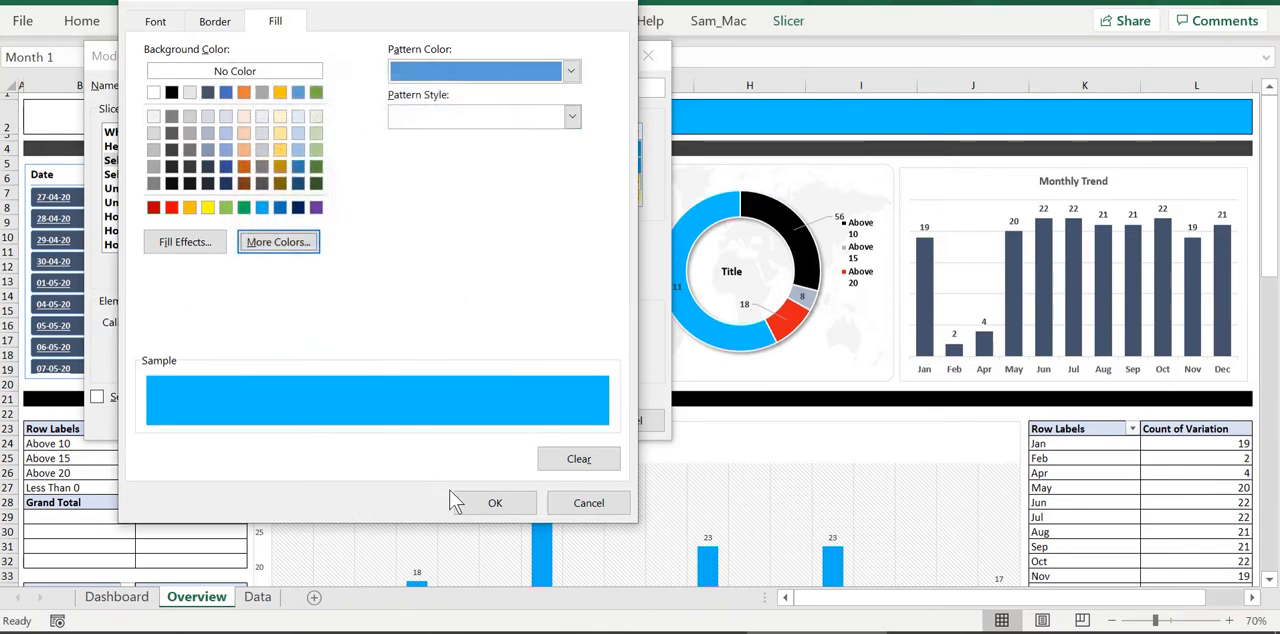
left_click(493, 502)
left_click(543, 428)
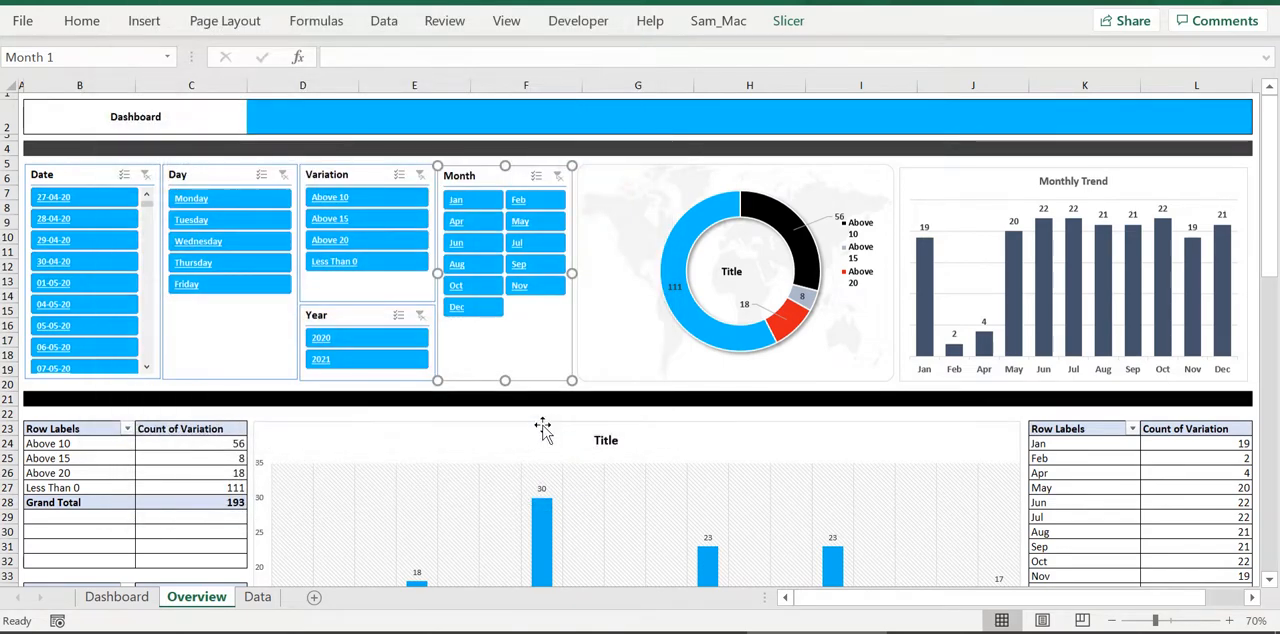
left_click(559, 403)
Change the title of the weekday column chart to "Weekly Split up"
scroll(556, 340, "down", 16)
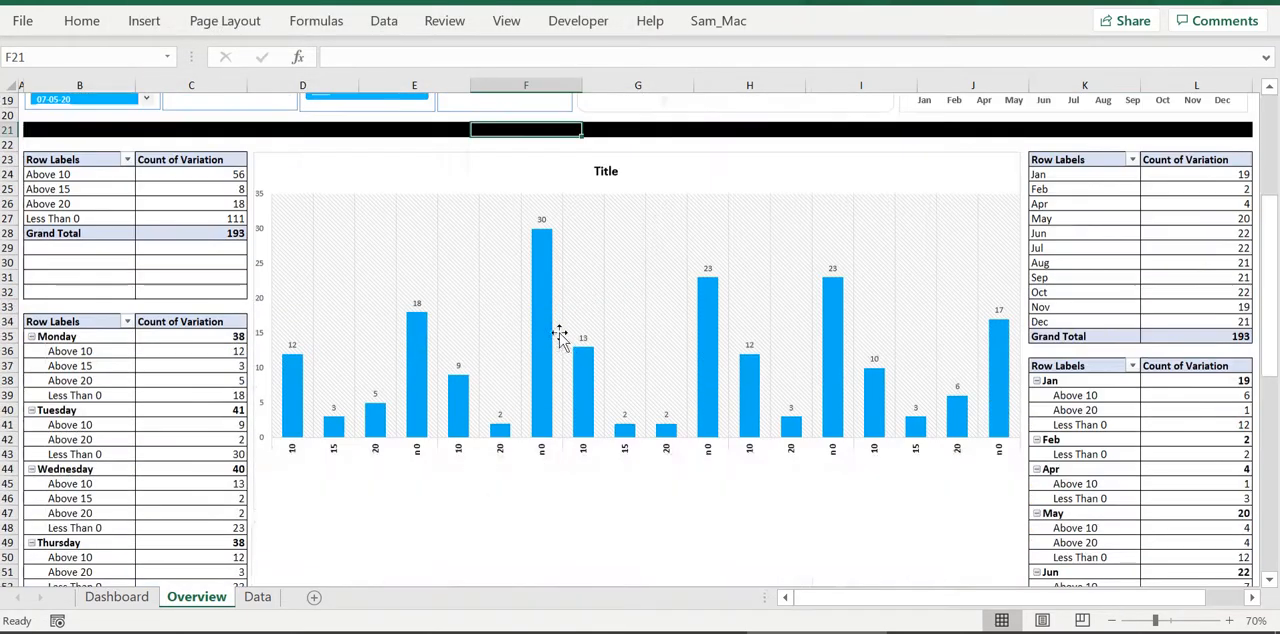
scroll(553, 342, "up", 16)
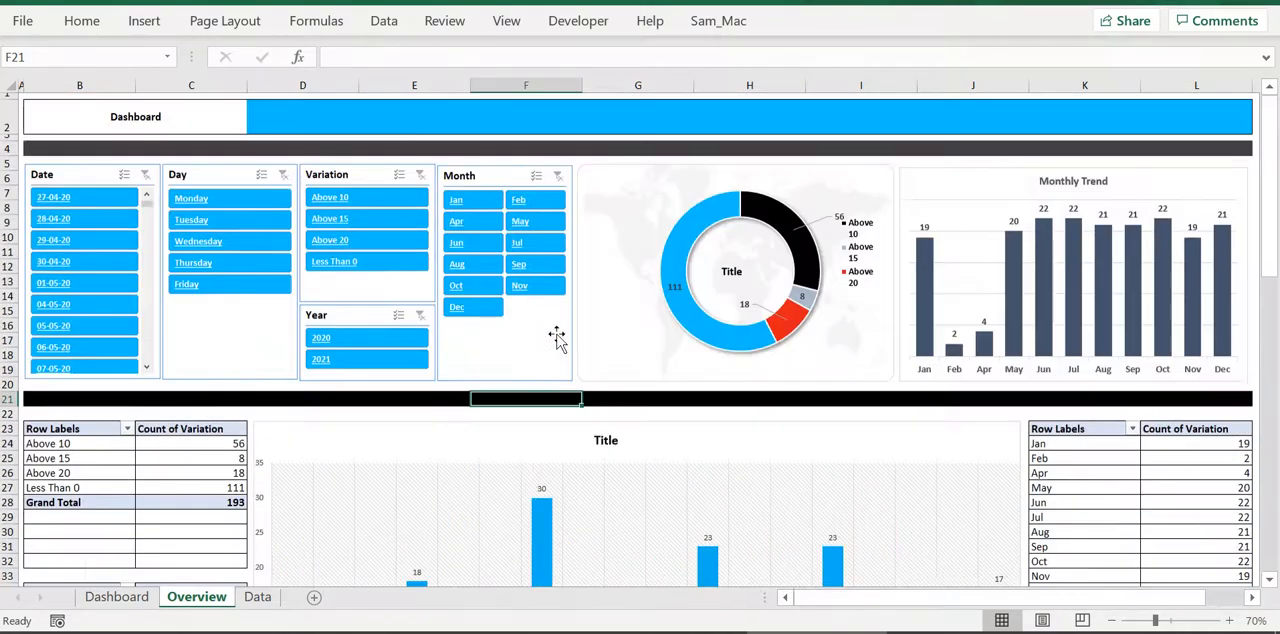
left_click(606, 444)
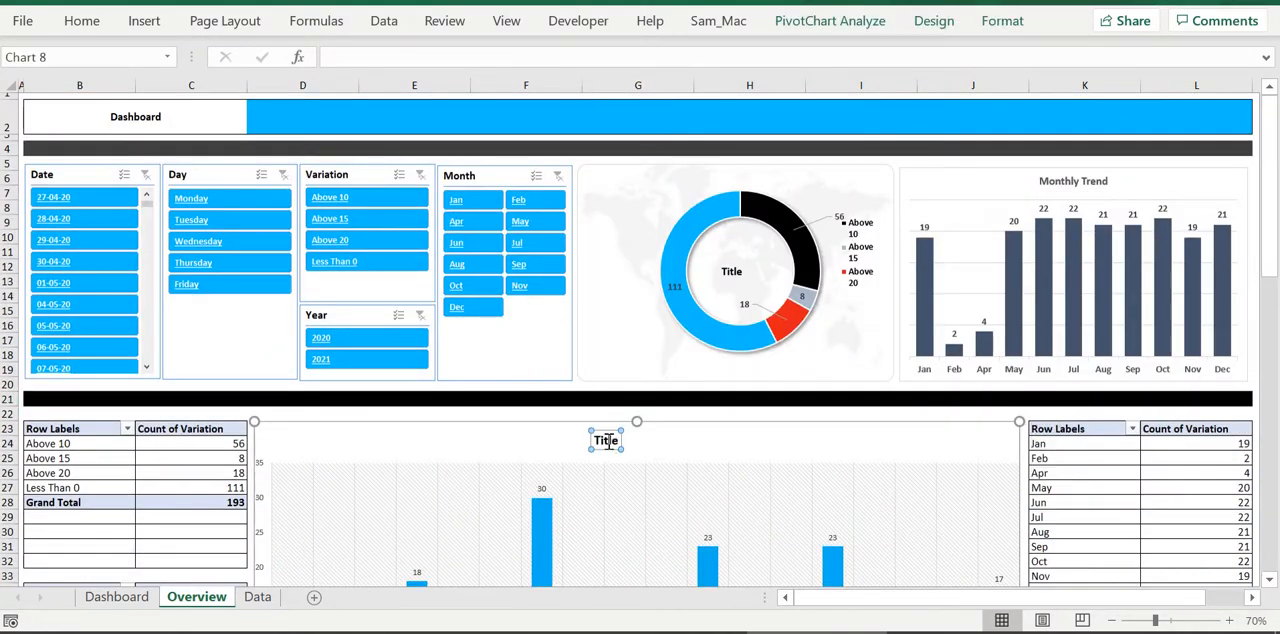
type("Weekly")
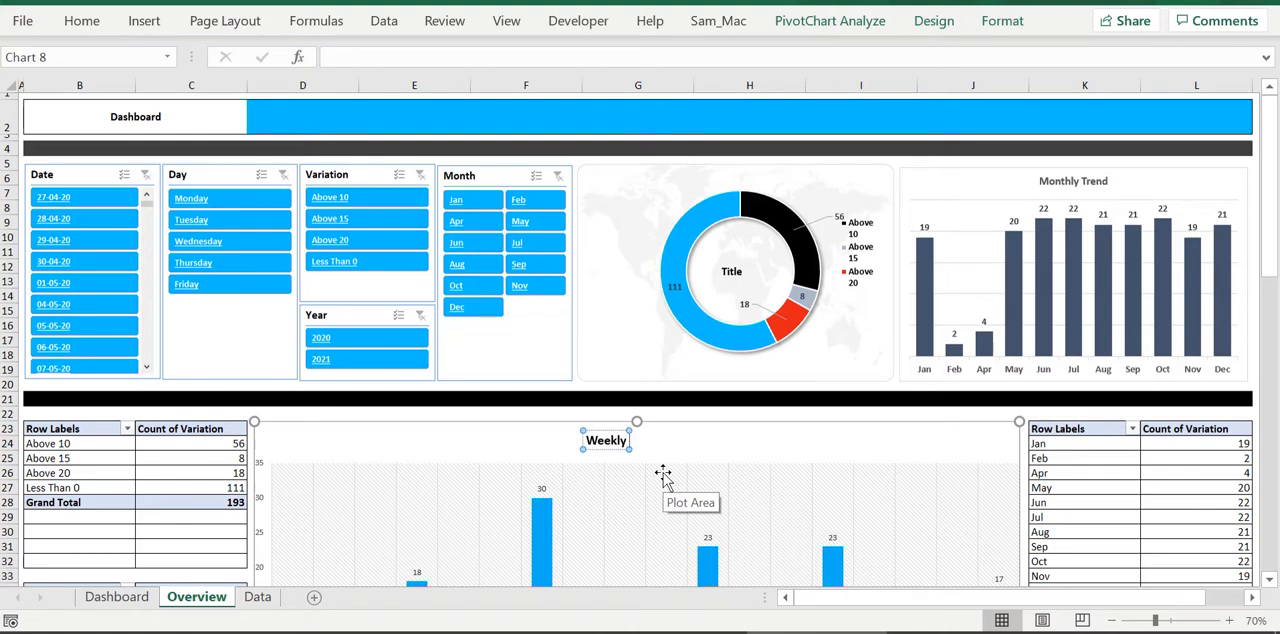
type(" Split up")
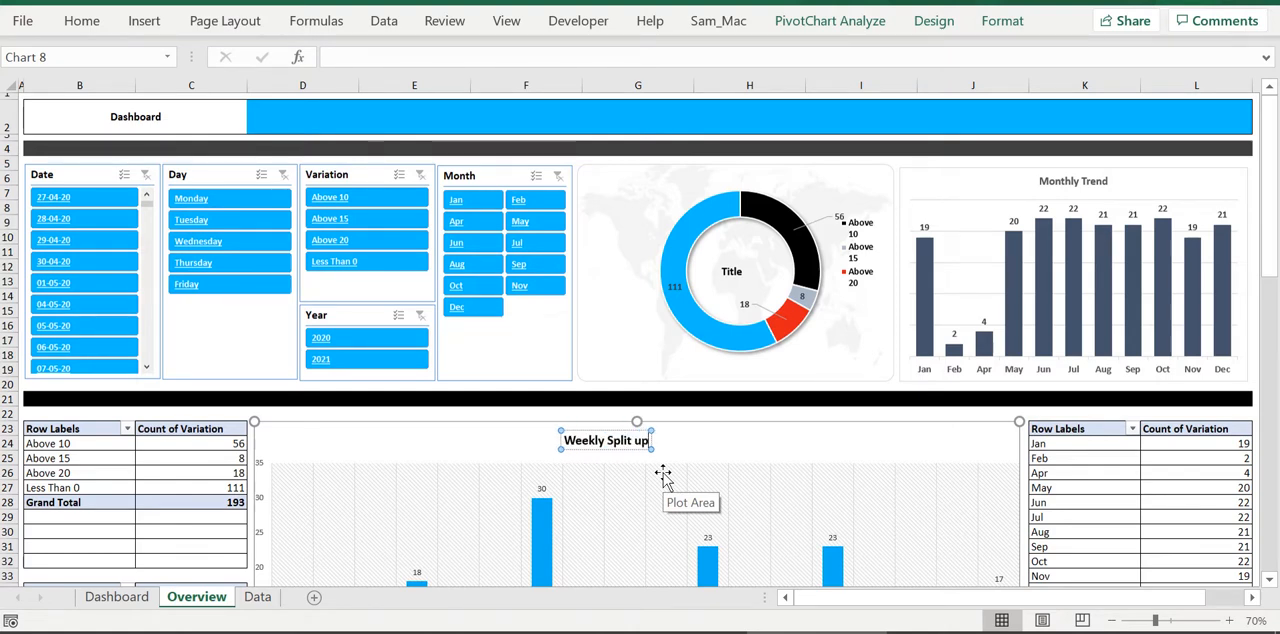
left_click(727, 400)
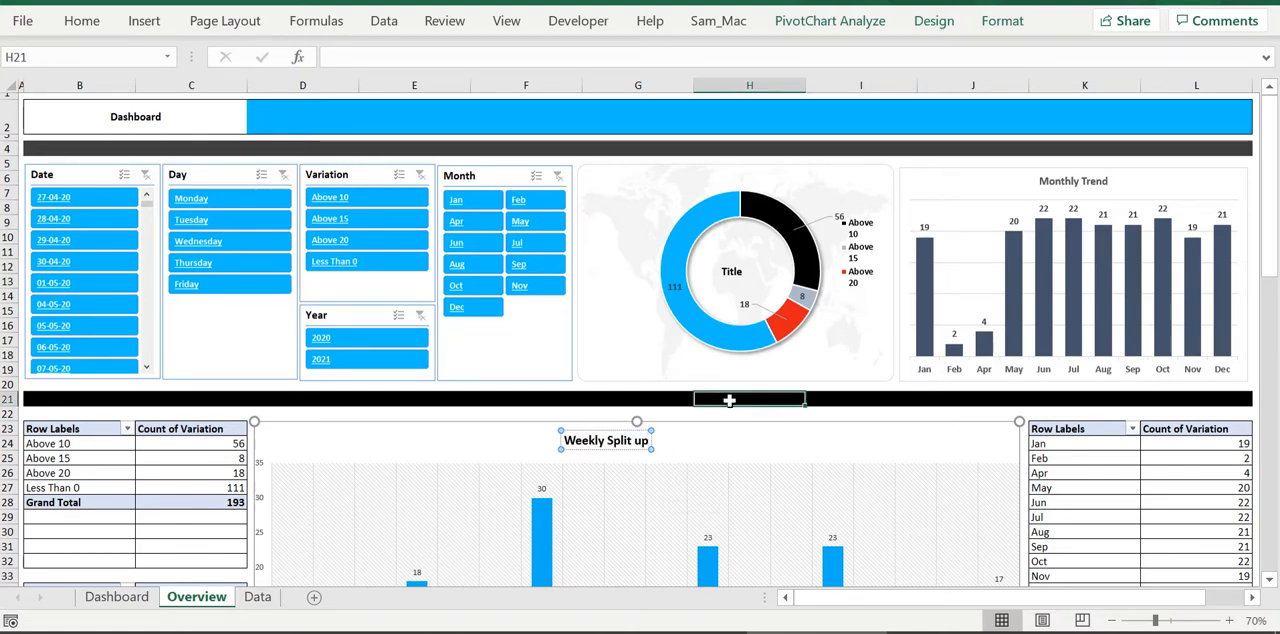
Title the doughnut chart "Variation Count" and centre the title inside the ring
left_click(736, 280)
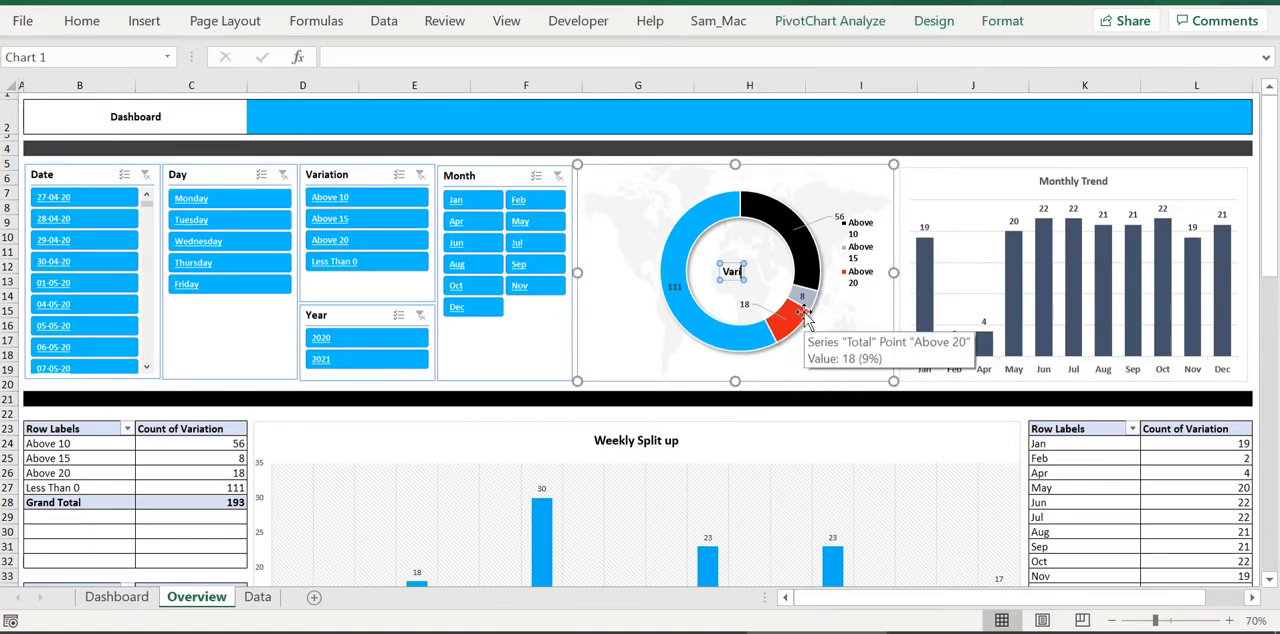
type("Variation Count")
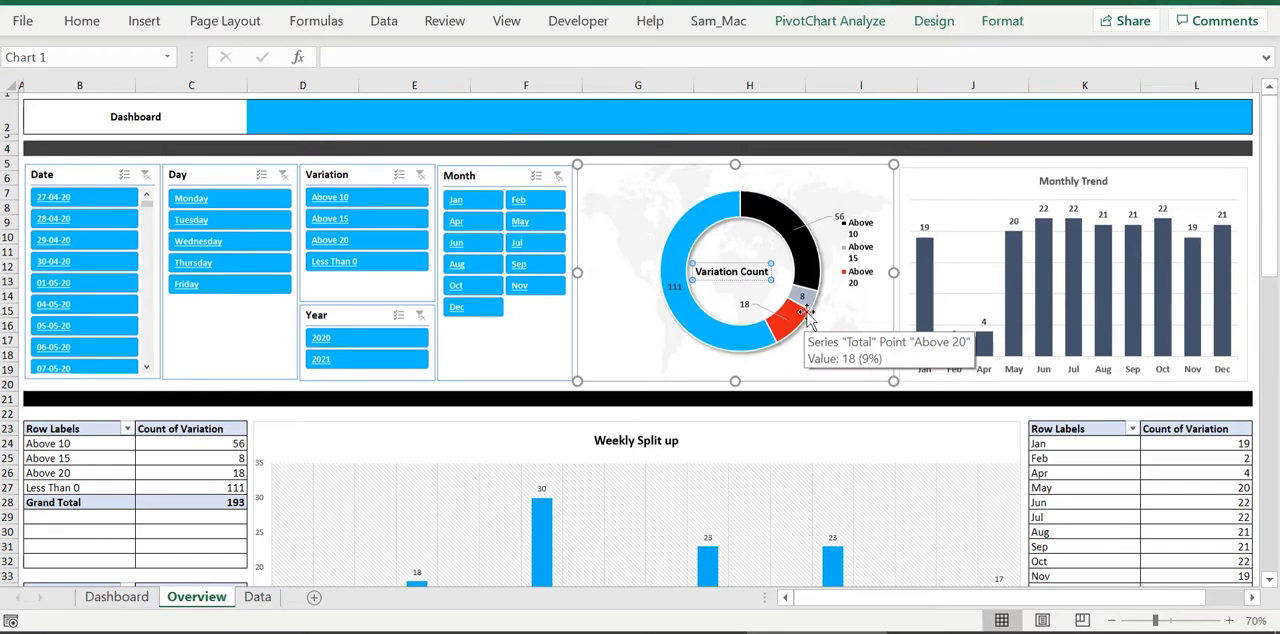
left_click(837, 399)
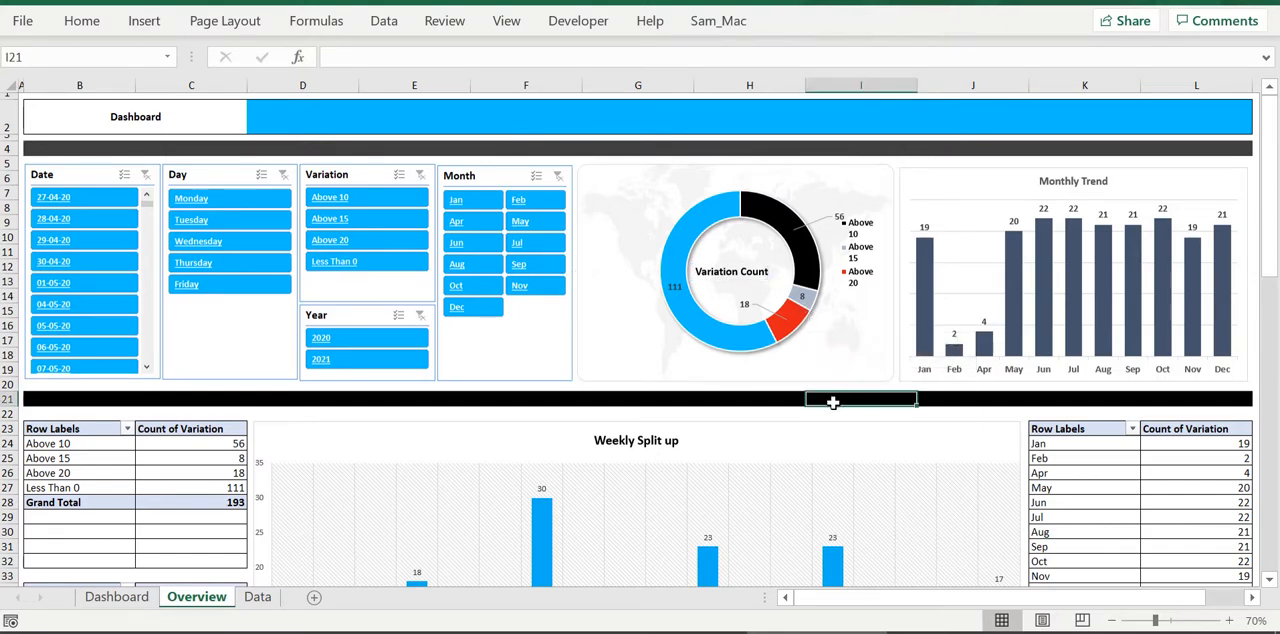
left_click(755, 278)
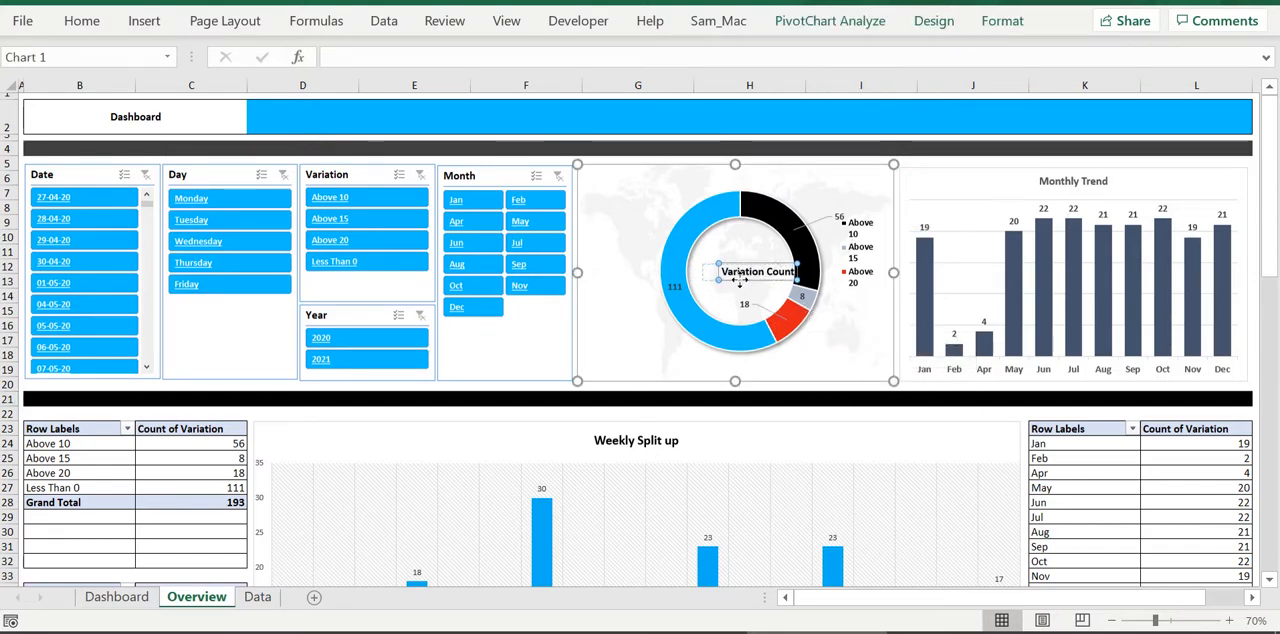
left_click_drag(757, 280, 739, 281)
left_click(797, 397)
Filter the dashboard to Apr with the Month slicer to test which tables and charts respond
scroll(829, 528, "down", 15)
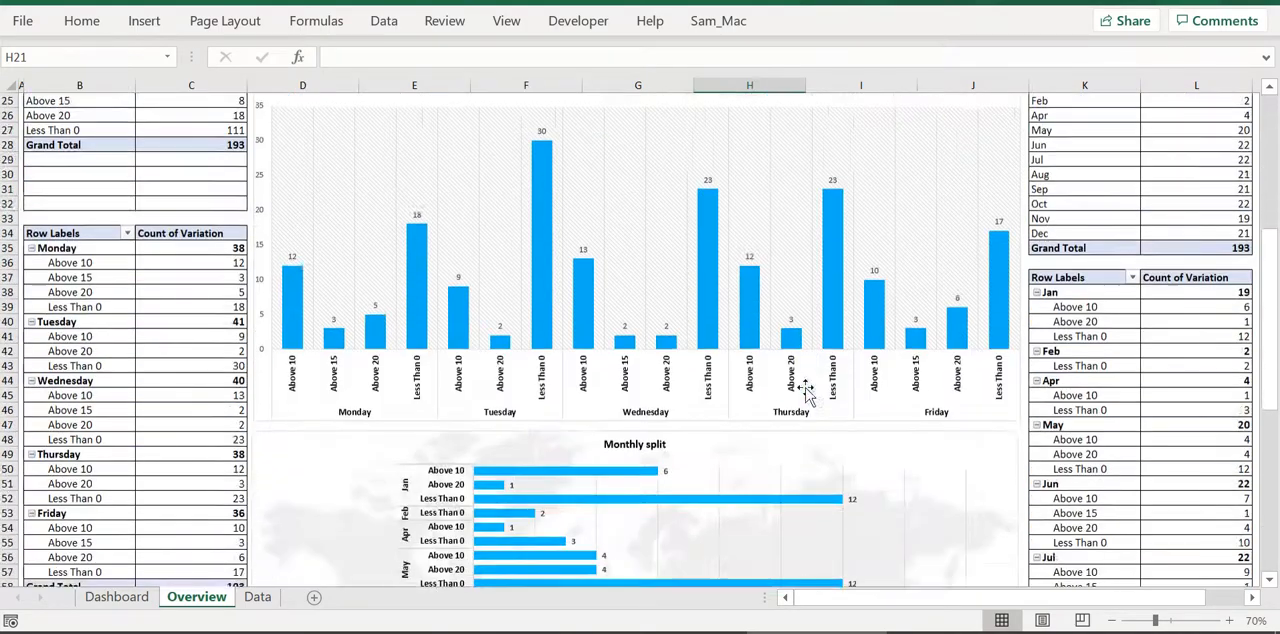
scroll(96, 270, "up", 12)
scroll(96, 270, "up", 6)
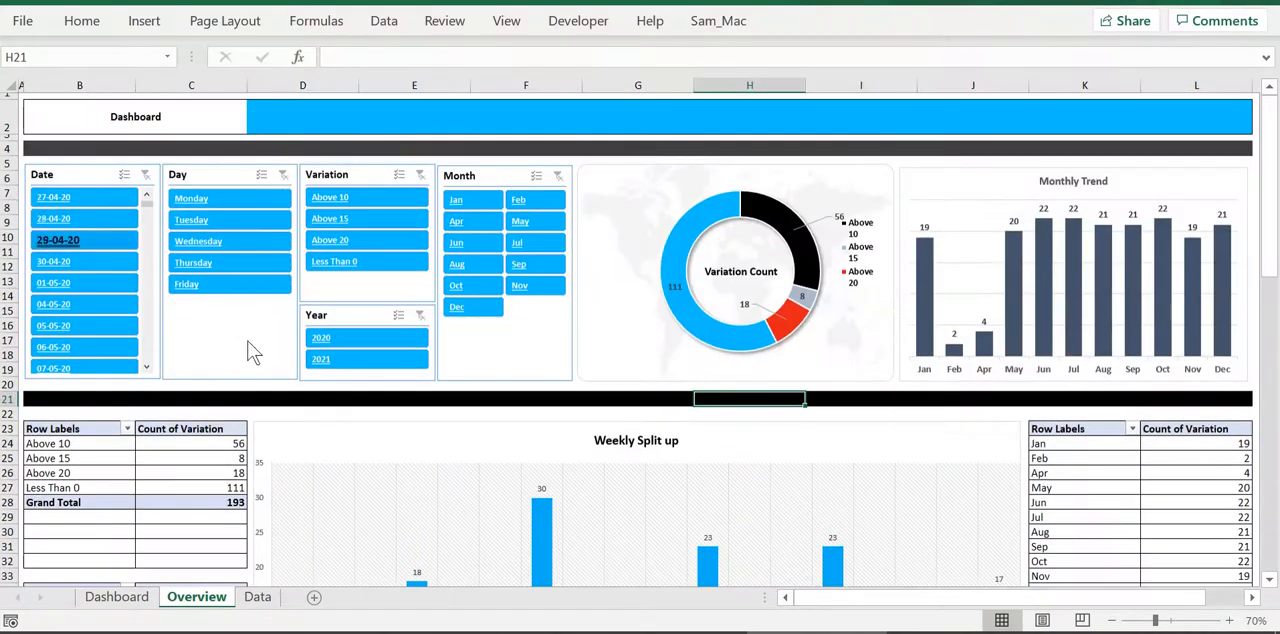
left_click(456, 244)
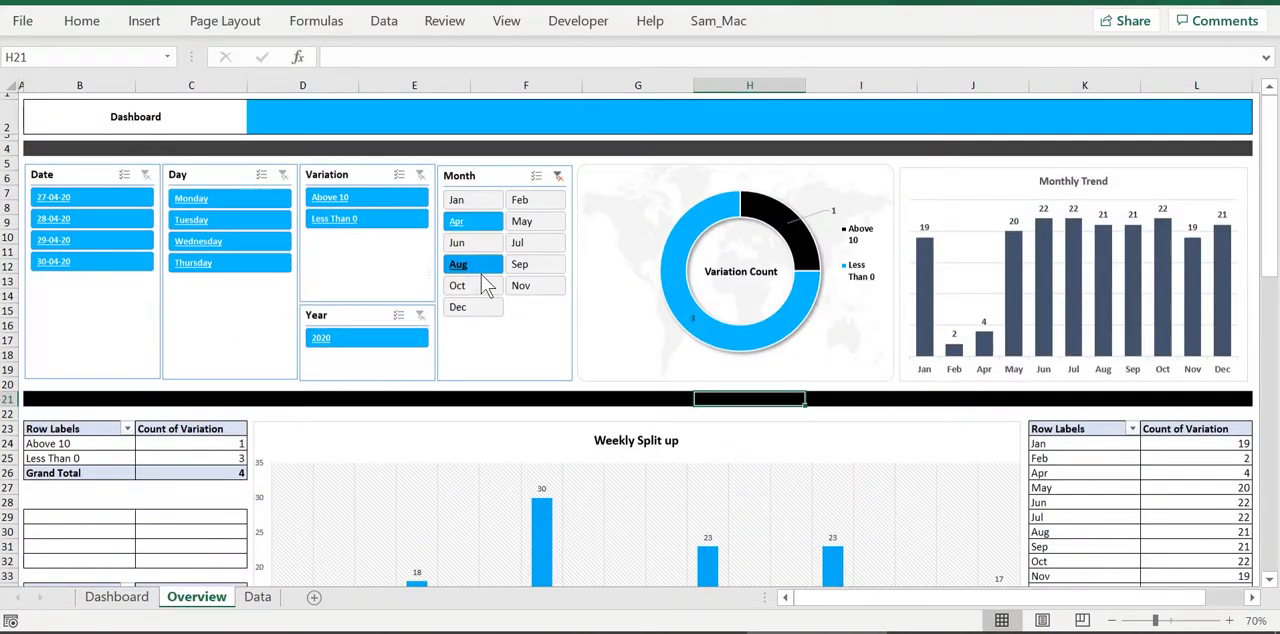
Test the Month slicer with May, Dec and Sep, and clear its filter
left_click(534, 222)
left_click(487, 309, "ctrl")
left_click(487, 309)
left_click(534, 264)
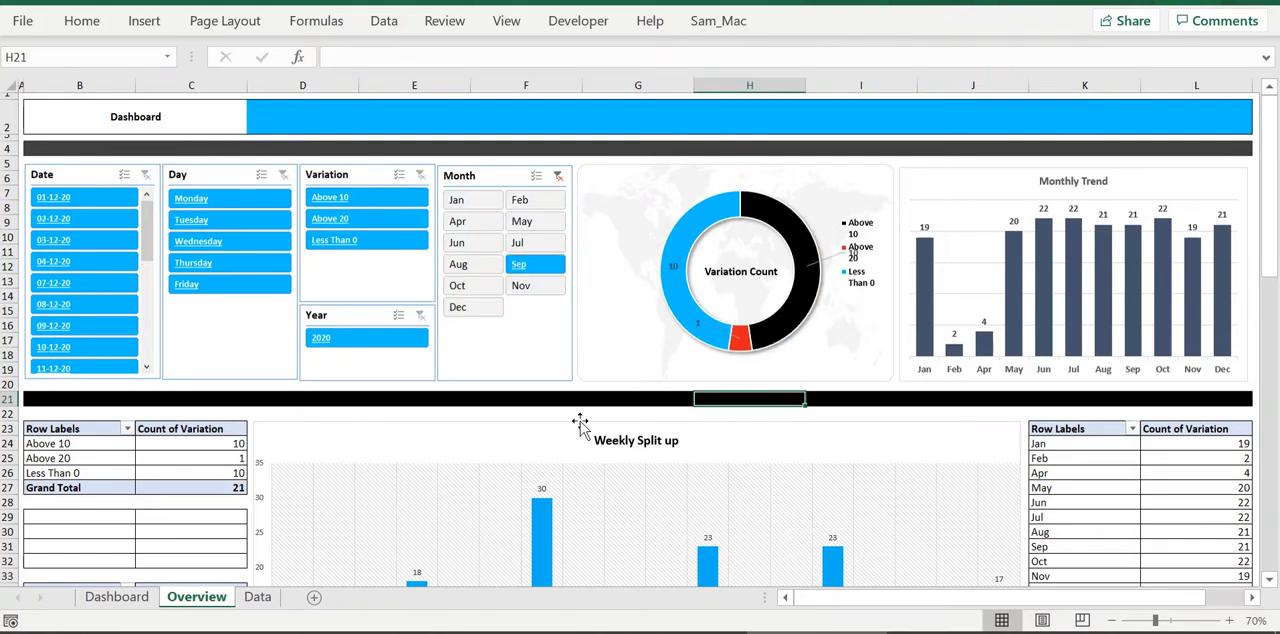
left_click(558, 176)
Connect the Month slicer to PivotTable1 through PivotTable8 on the Dashboard and Overview sheets
left_click(487, 177)
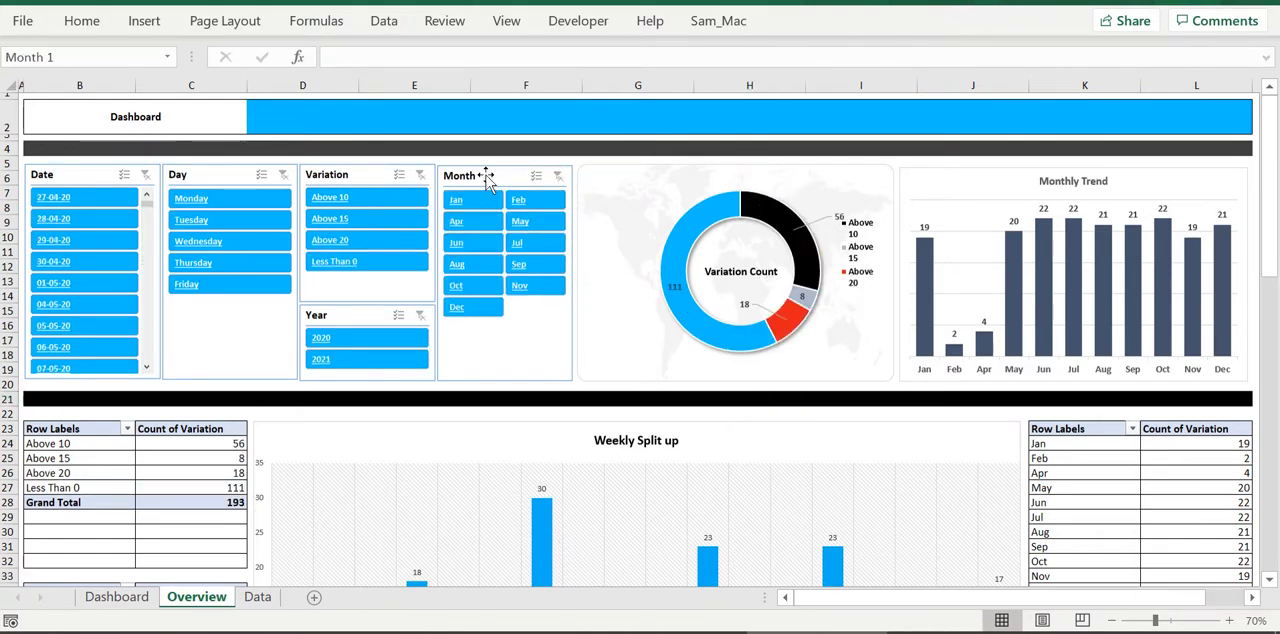
right_click(487, 177)
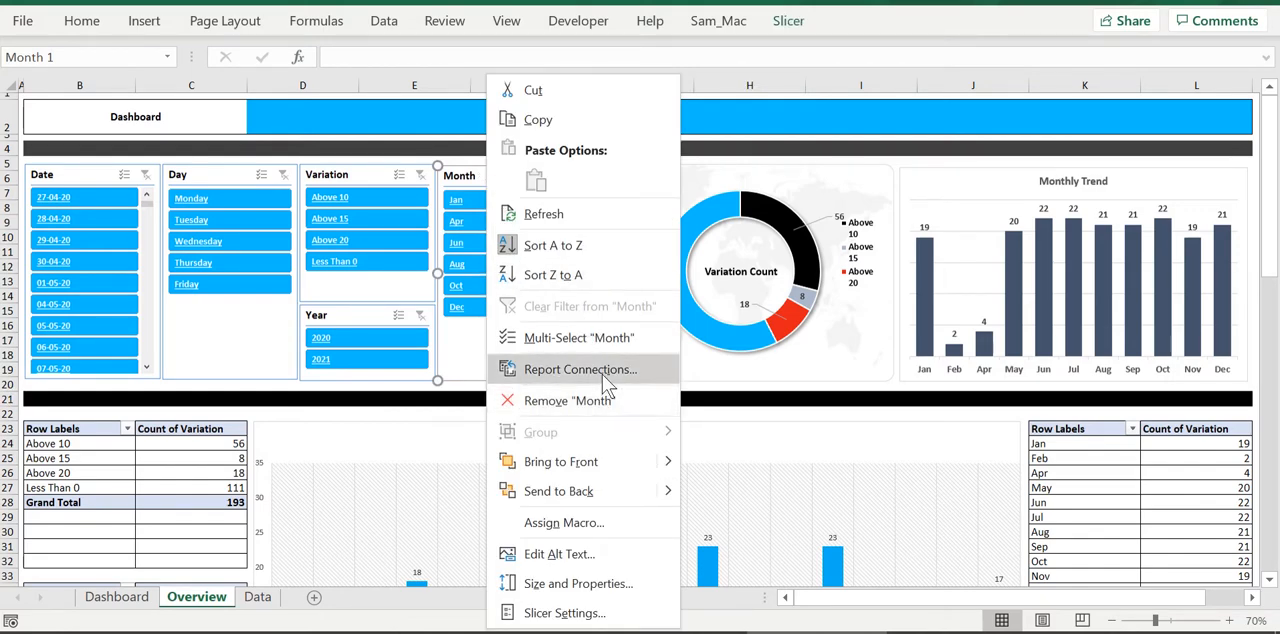
left_click(580, 369)
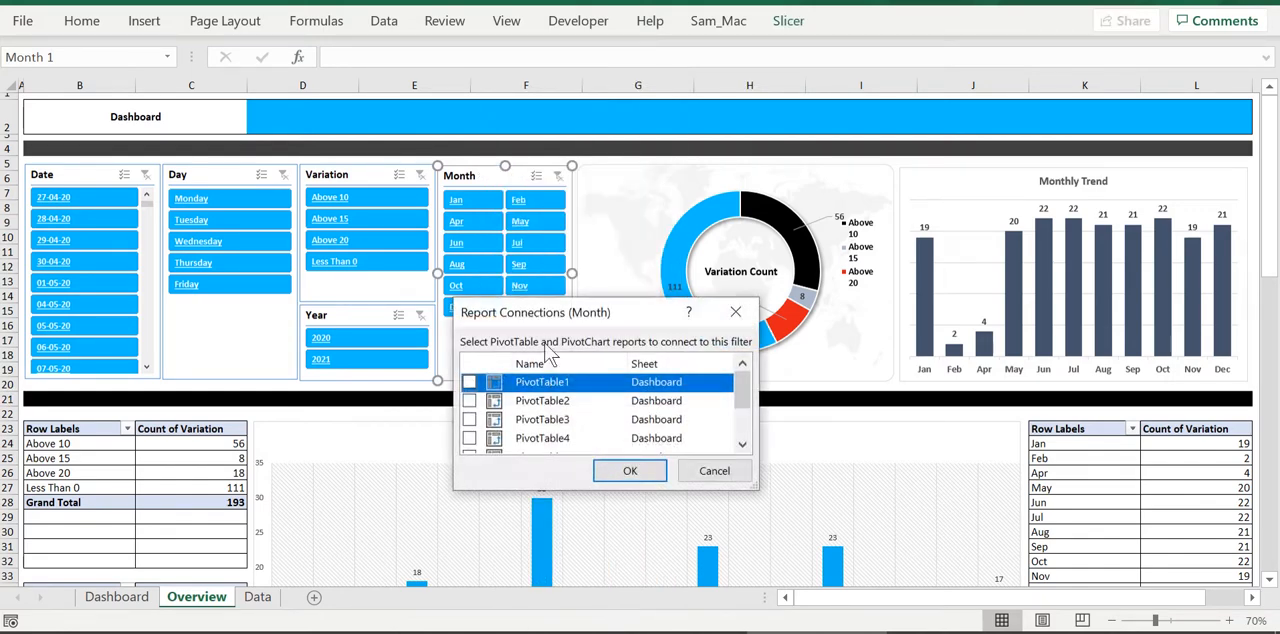
left_click_drag(548, 300, 548, 5)
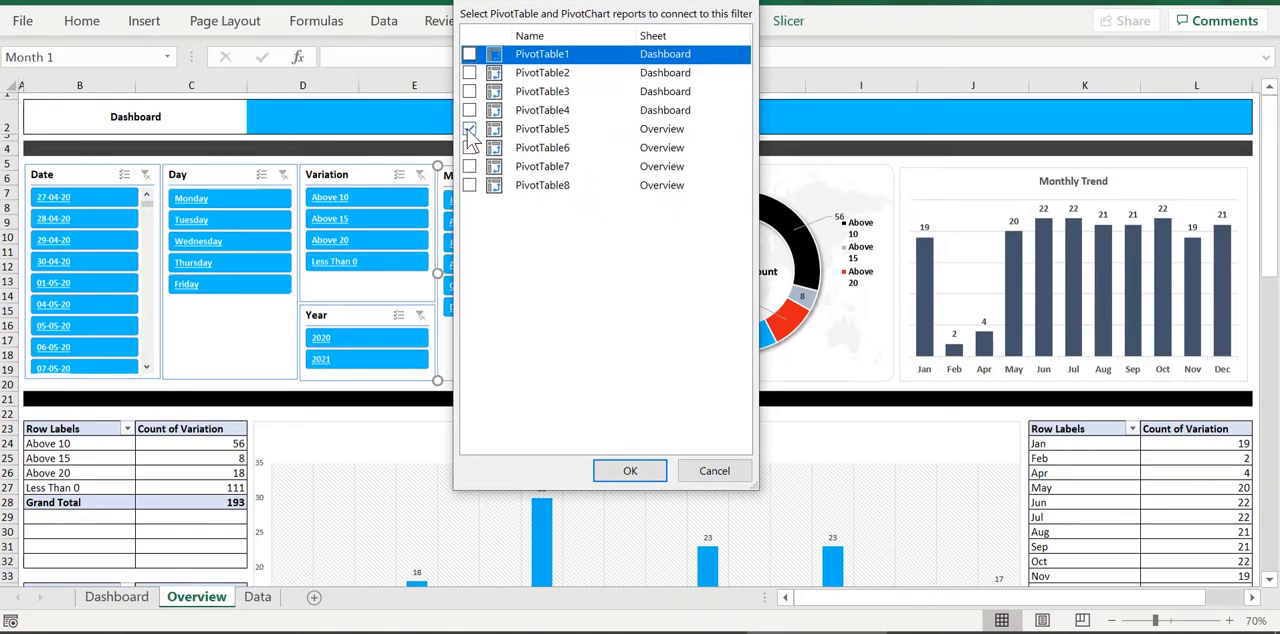
key("space")
key("Down")
key("Down")
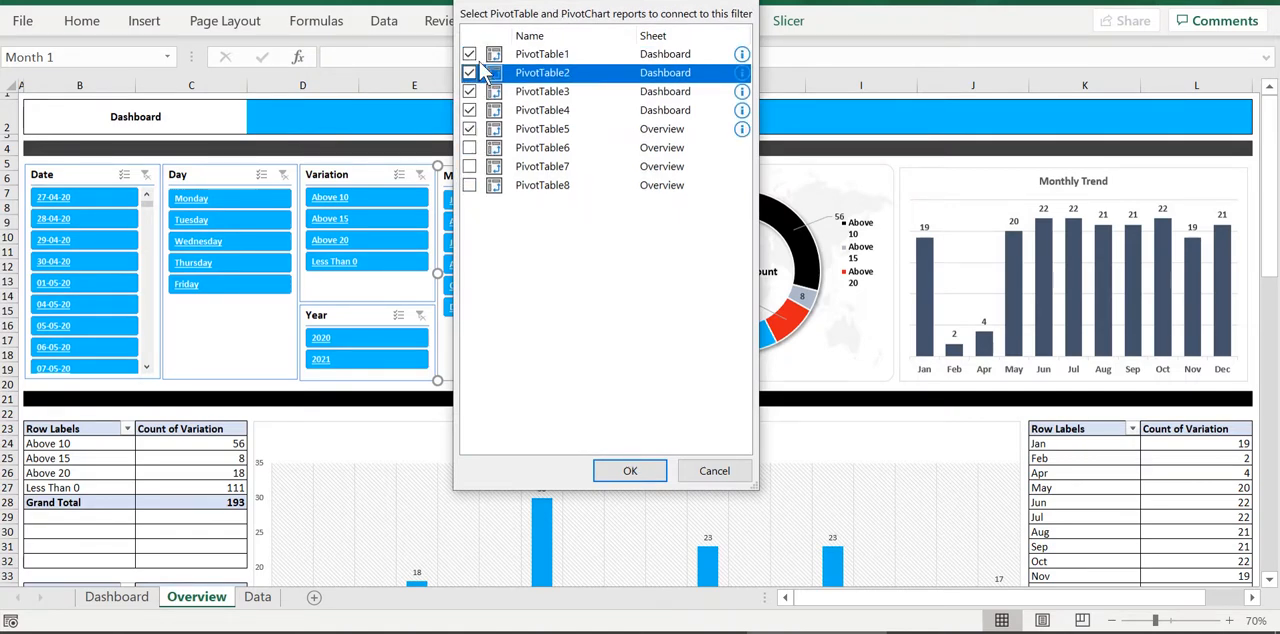
left_click(469, 147)
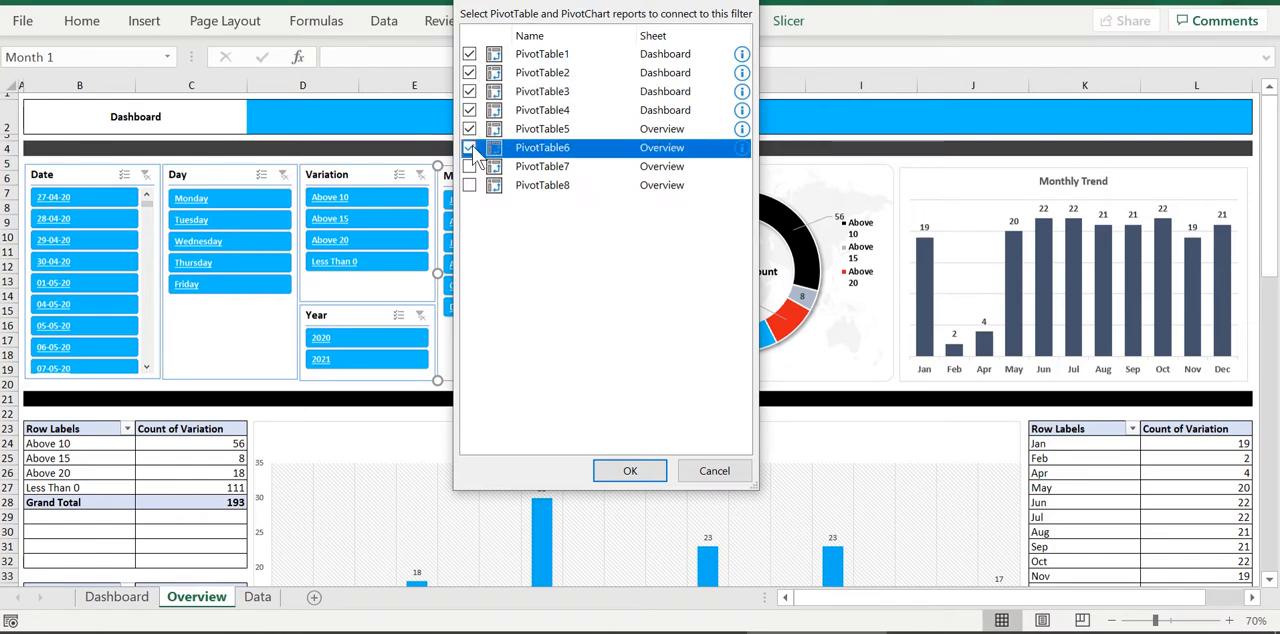
left_click(469, 166)
left_click(470, 186)
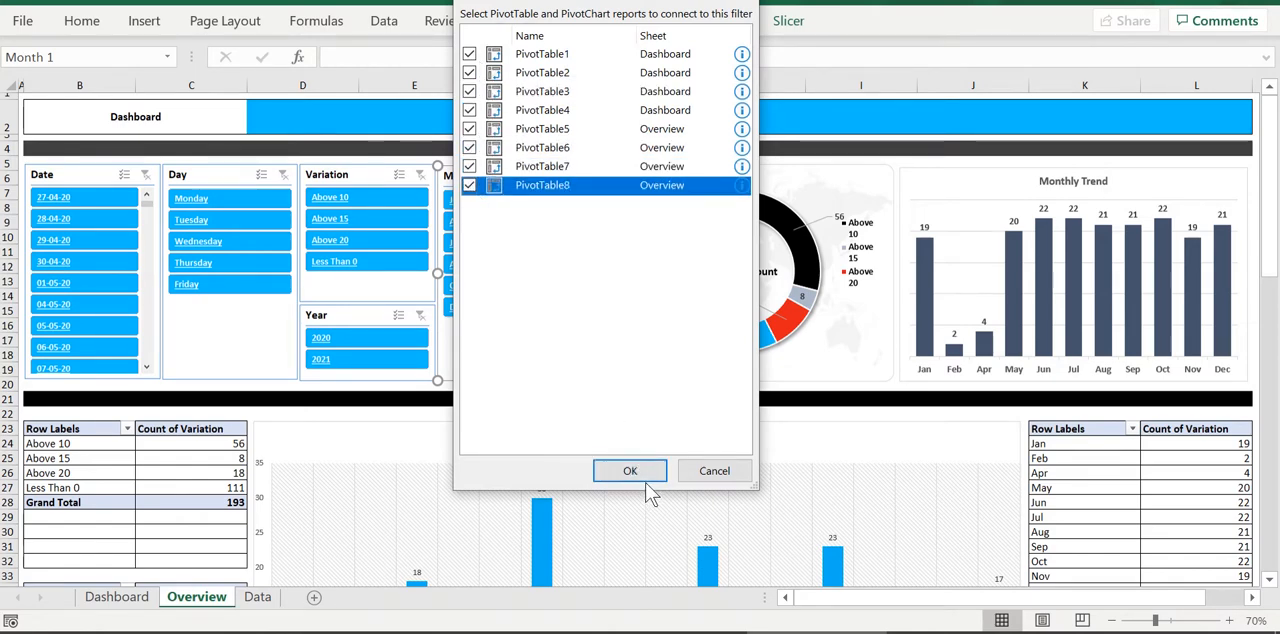
left_click(630, 471)
Connect the Year slicer to all the pivot tables, PivotTable1 through PivotTable8
left_click(377, 320)
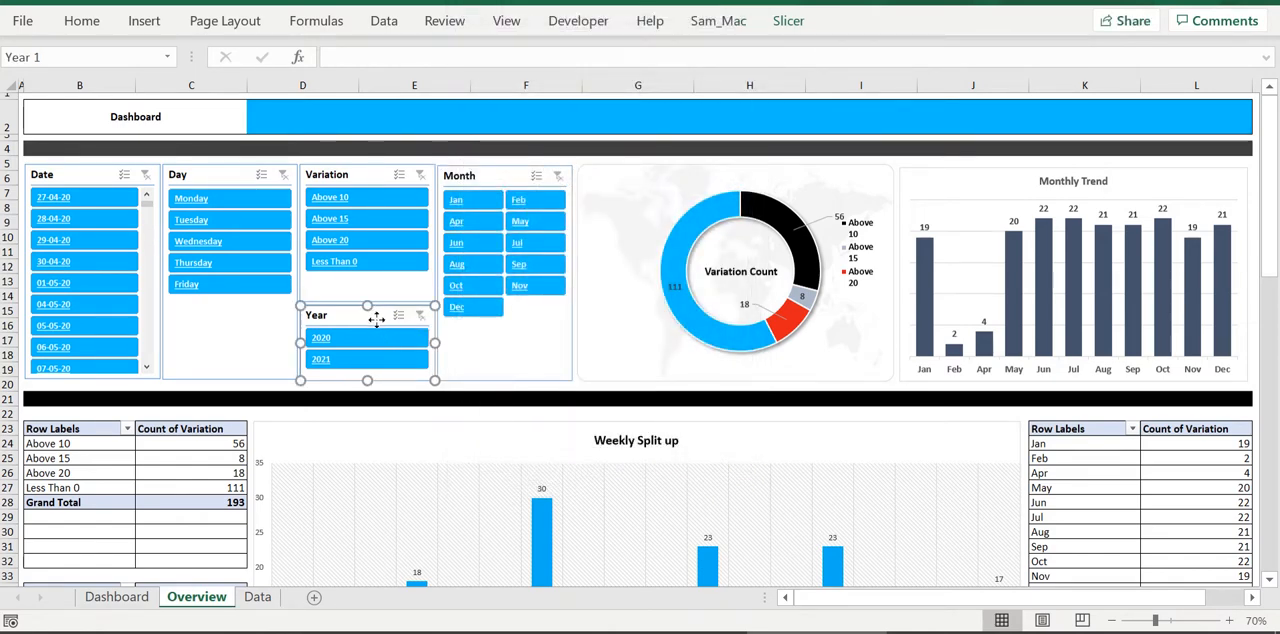
key("i")
key("Down")
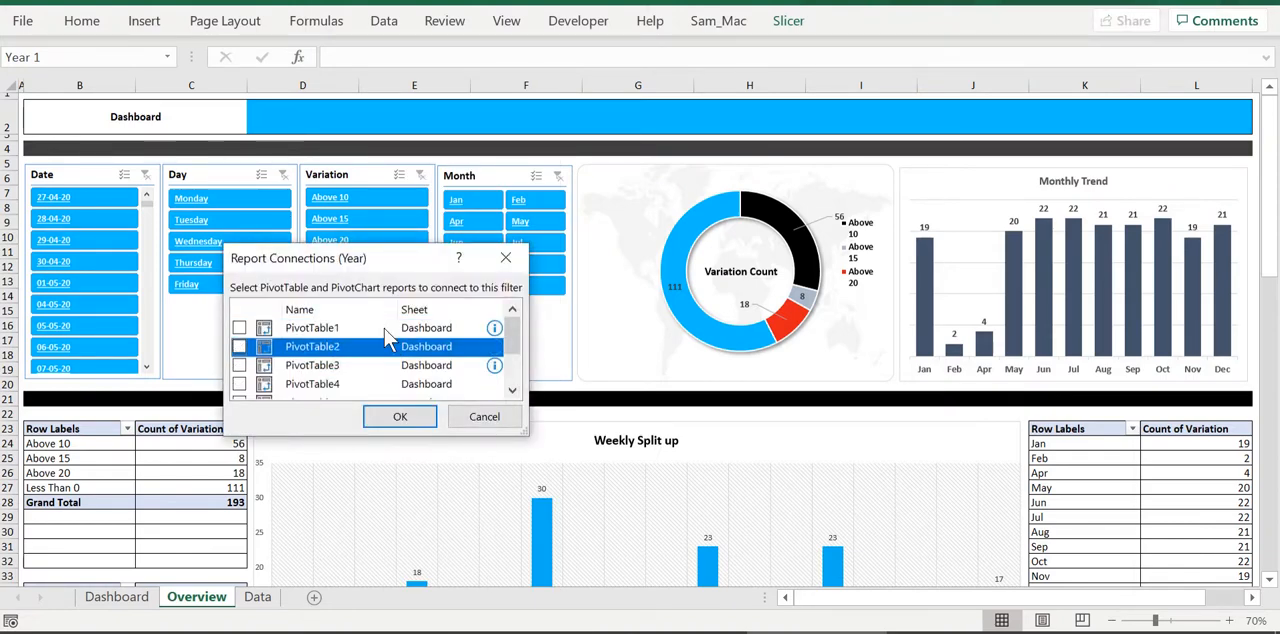
key("Down")
key("Down")
key("Down")
key("Down")
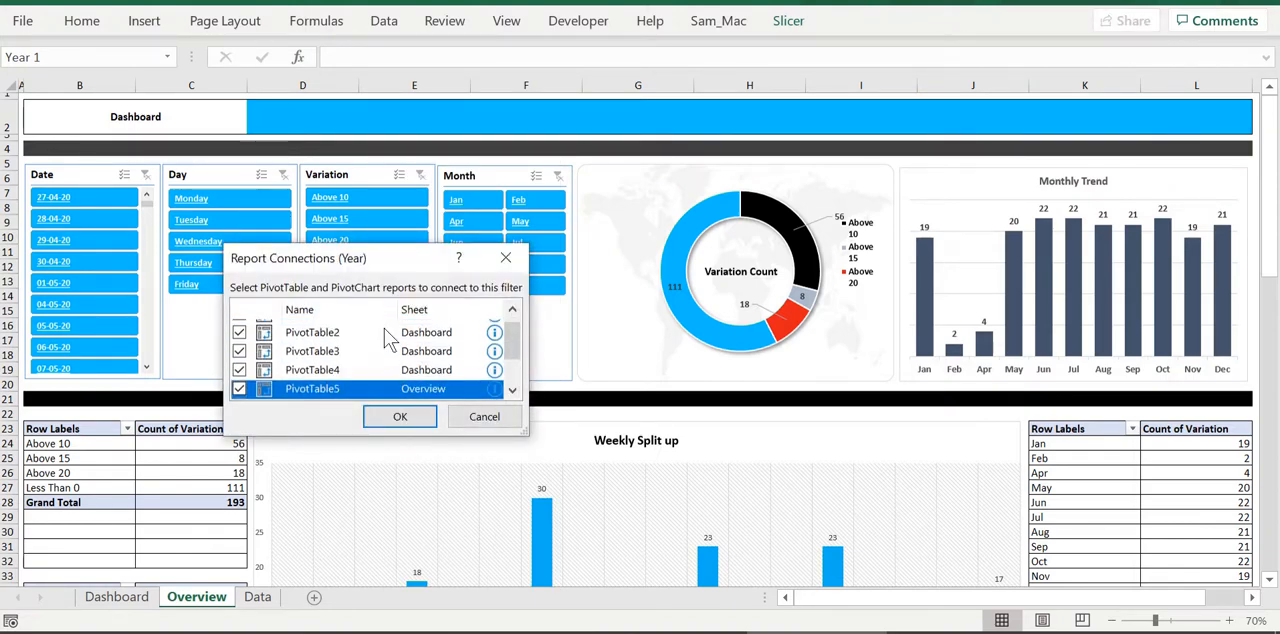
key("space")
key("Down")
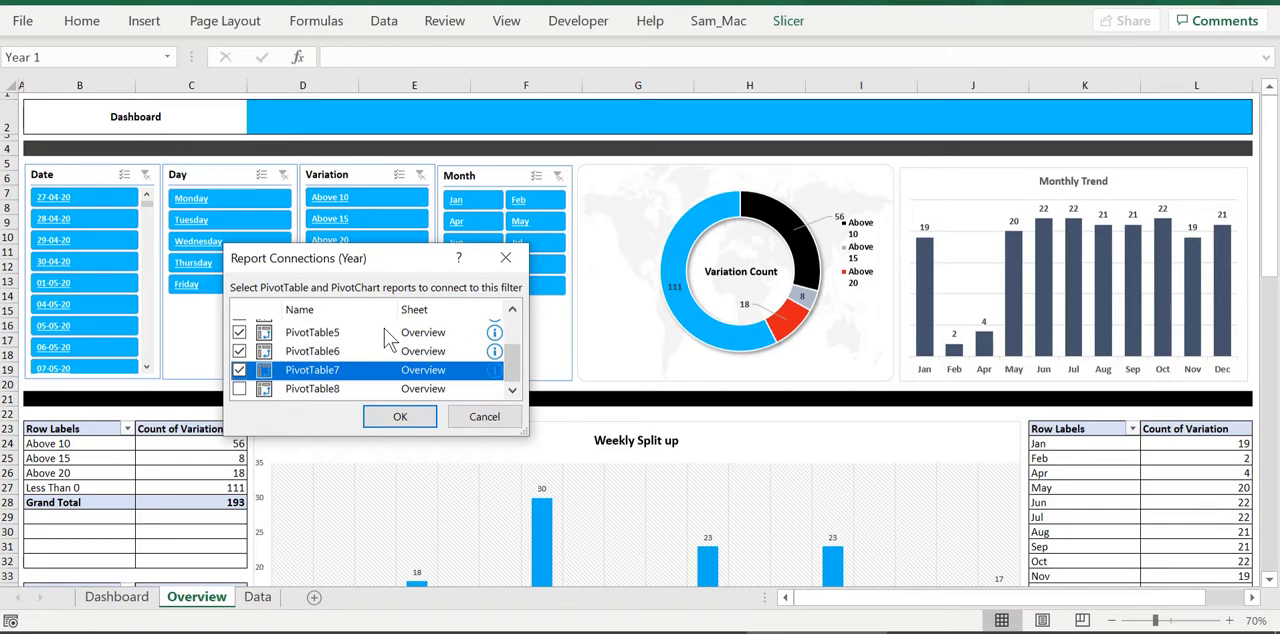
key("Down")
key("space")
left_click(418, 417)
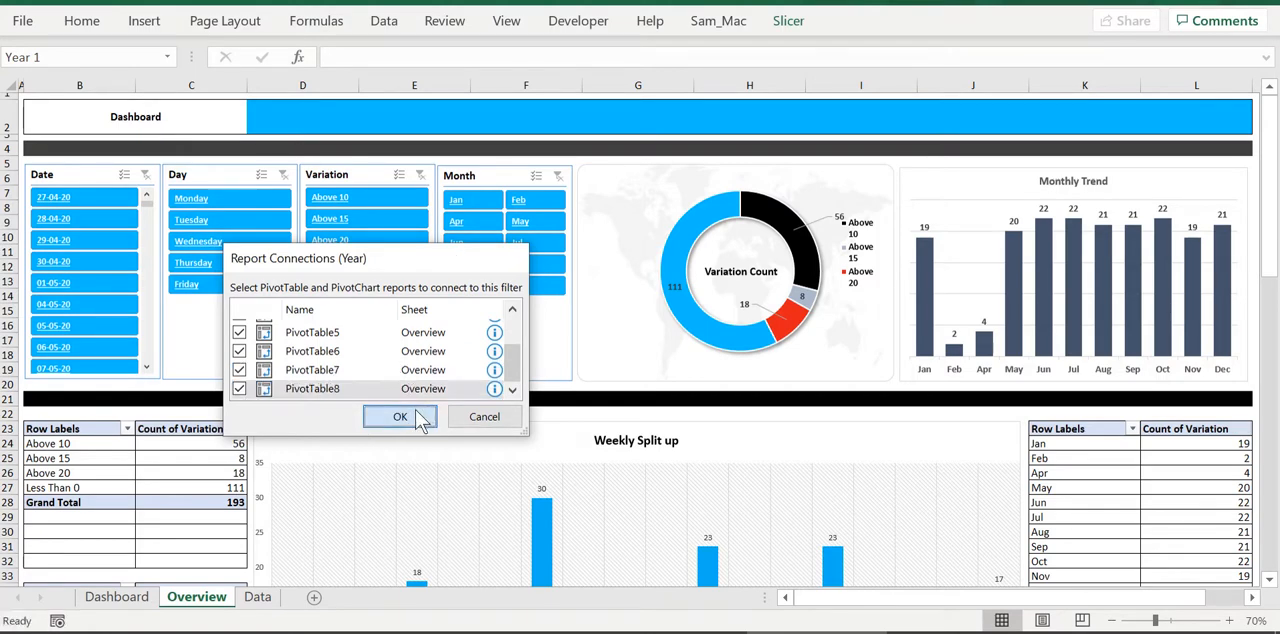
Connect the Variation slicer to all eight pivot tables on the Dashboard and Overview sheets
left_click(368, 178)
right_click(368, 178)
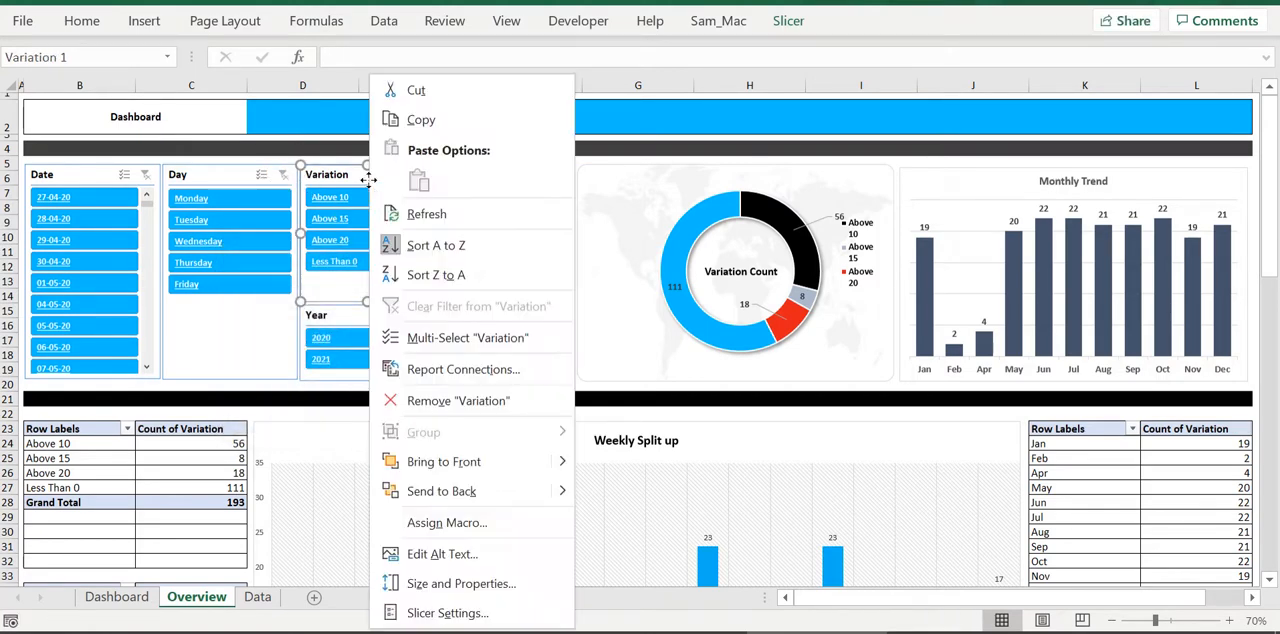
key("n")
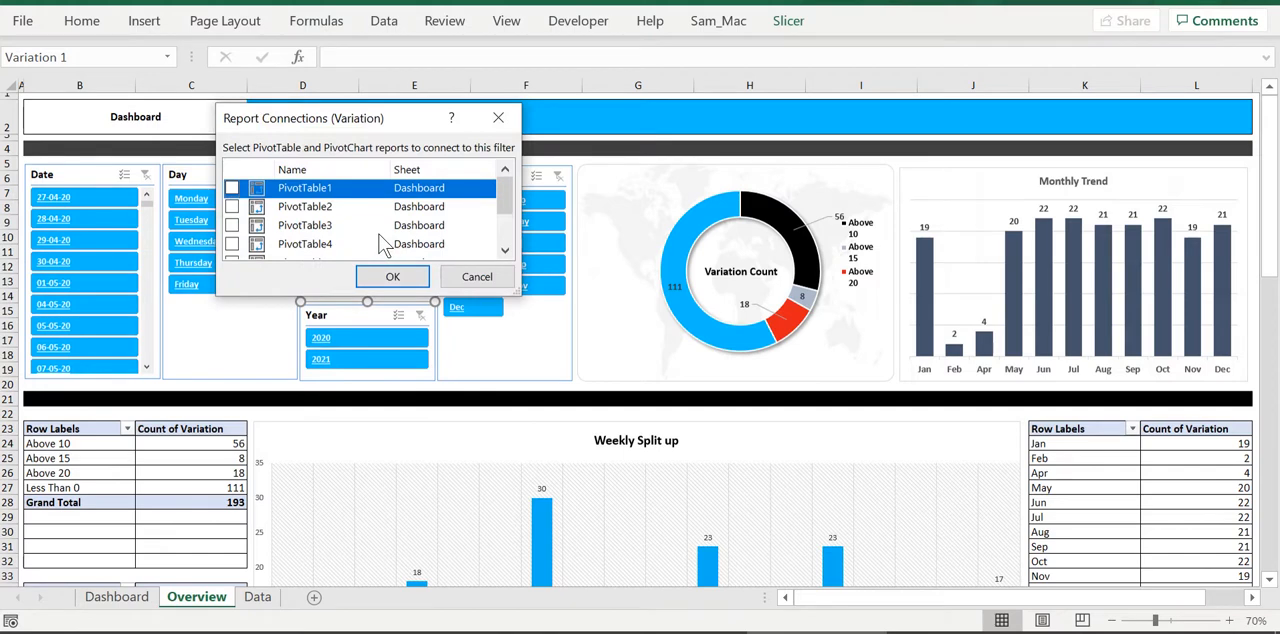
key("space")
key("Down")
key("space")
key("Down")
key("space")
key("Down")
key("space")
key("Down")
key("space")
key("Down")
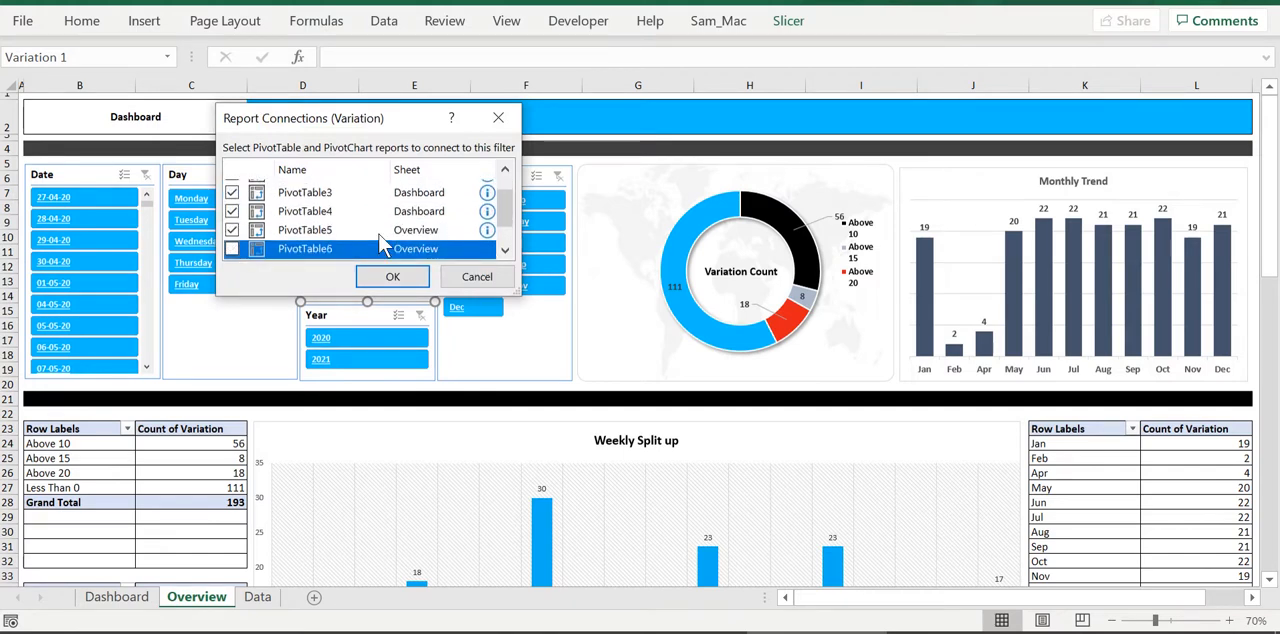
key("space")
key("Down")
key("Down")
key("Up")
key("space")
key("Down")
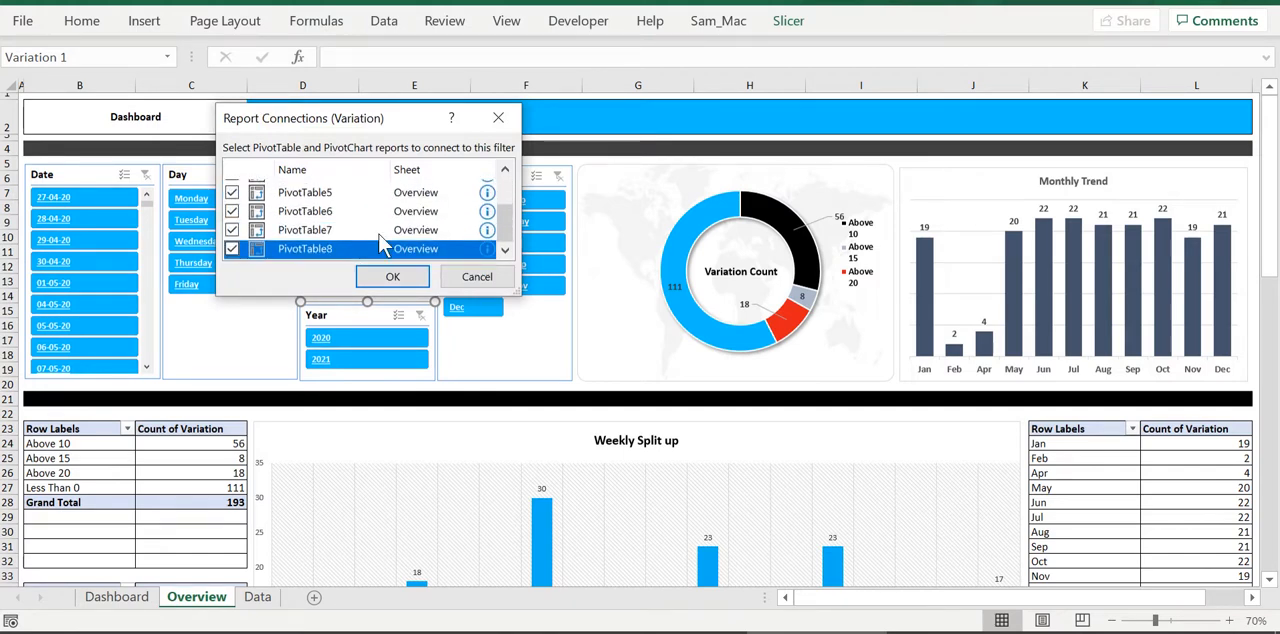
left_click(393, 276)
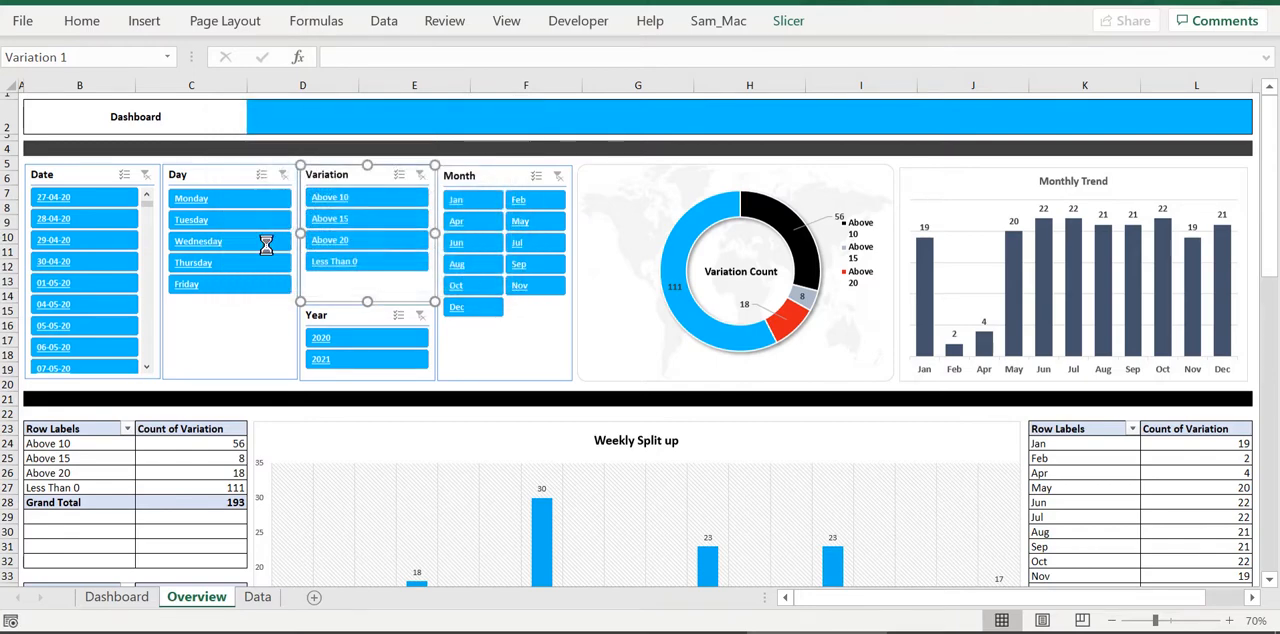
Connect the Day slicer to the pivot tables on the Dashboard and Overview sheets
left_click(208, 177)
left_click_drag(208, 177, 204, 177)
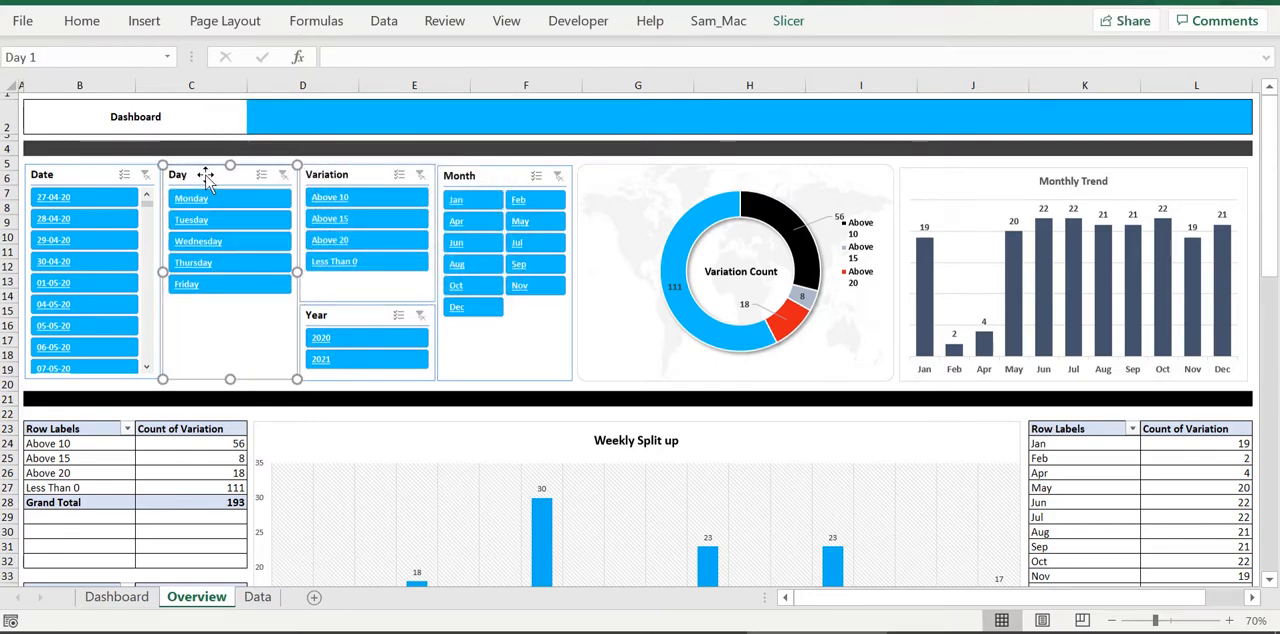
right_click(204, 180)
key("i")
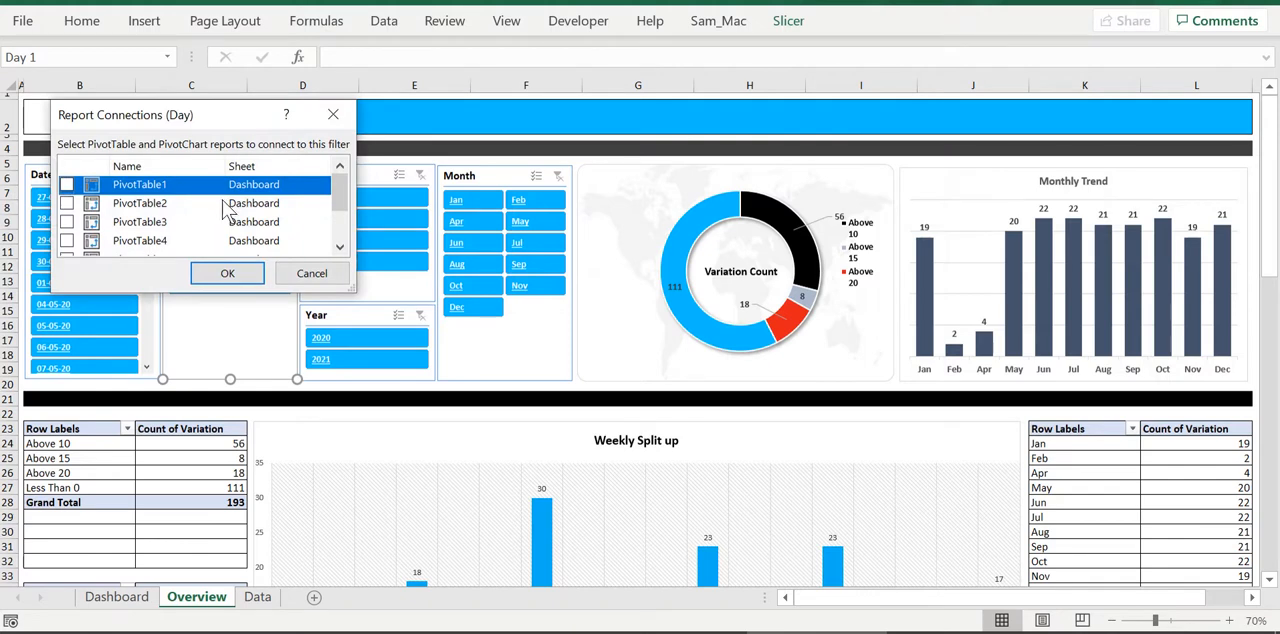
left_click(223, 202)
key("Down")
key("Down")
key("Down")
key("Down")
key("Down")
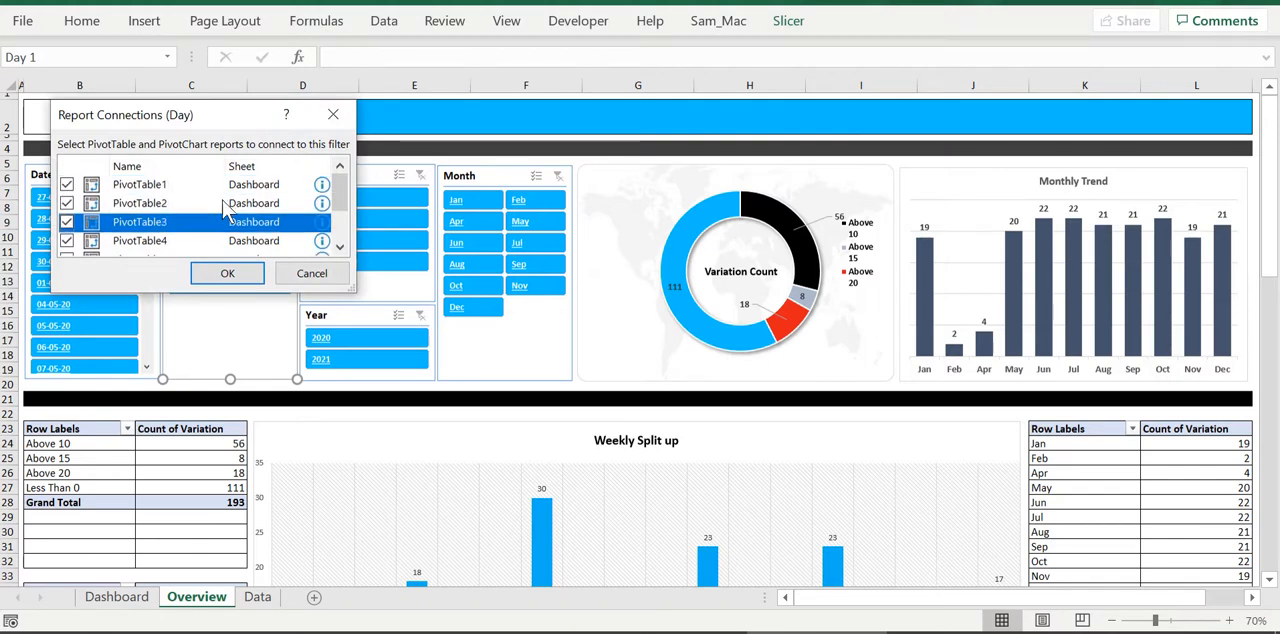
key("Up")
key("space")
key("Down")
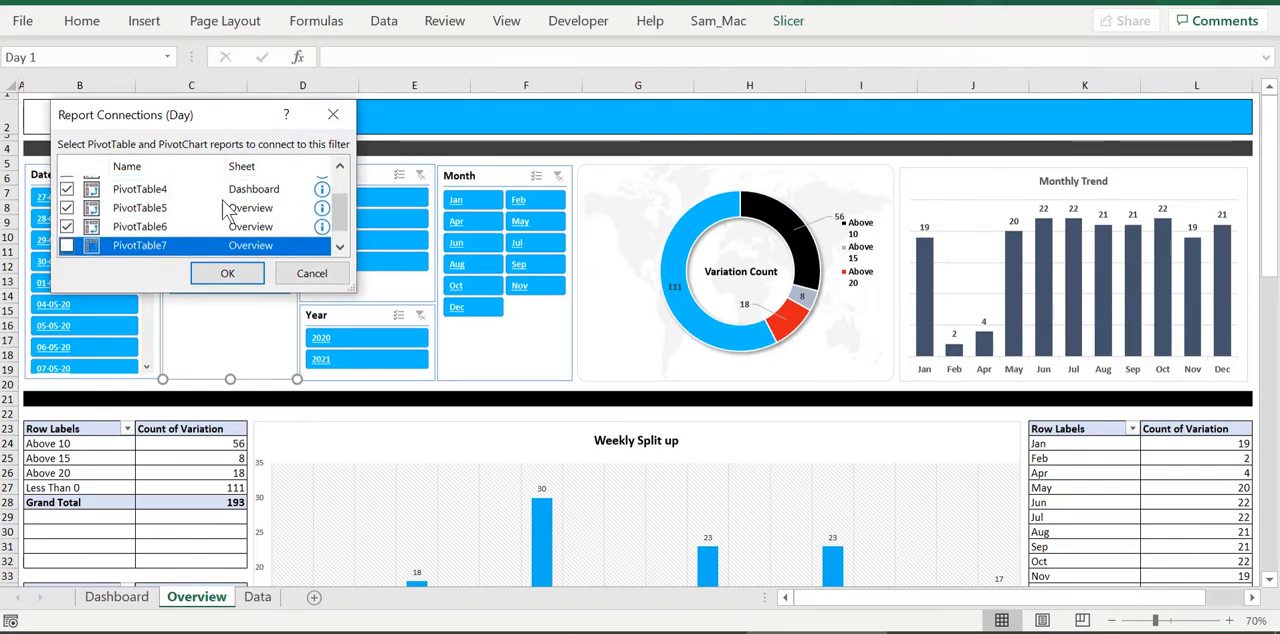
scroll(230, 210, "down", 1)
left_click(155, 248)
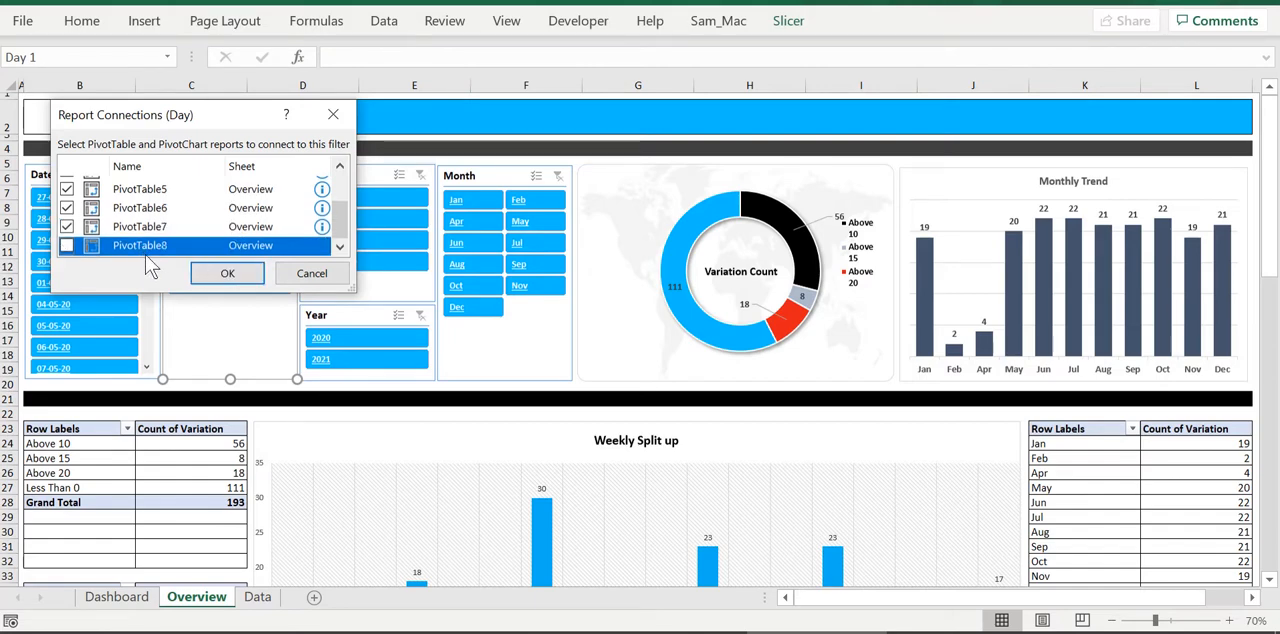
left_click(226, 274)
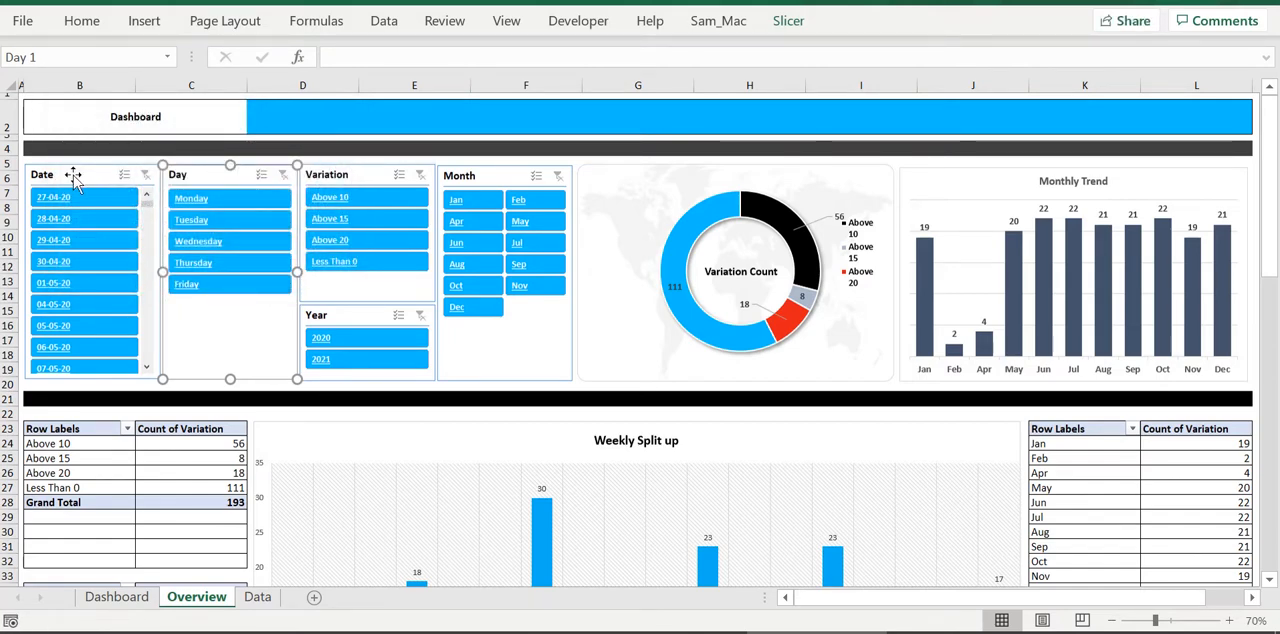
Connect the Date slicer to every pivot table on the Dashboard and Overview sheets and deselect the slicer
left_click(74, 179)
left_click_drag(74, 179, 72, 177)
right_click(72, 177)
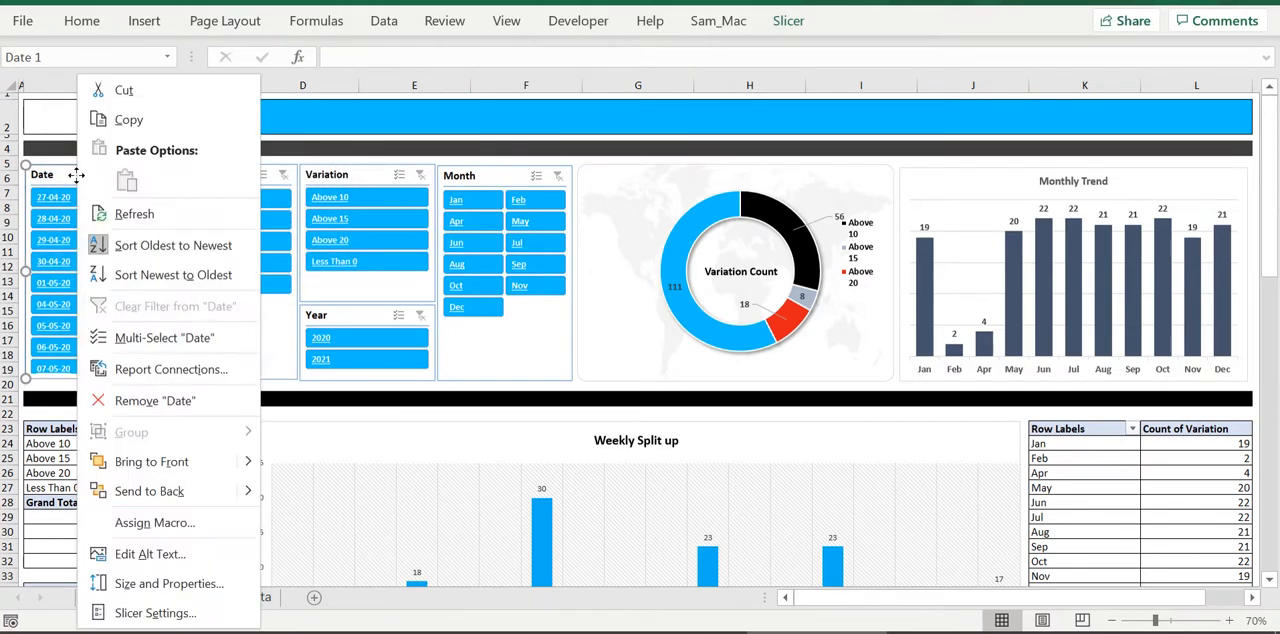
left_click(194, 368)
key("space")
key("Down")
key("space")
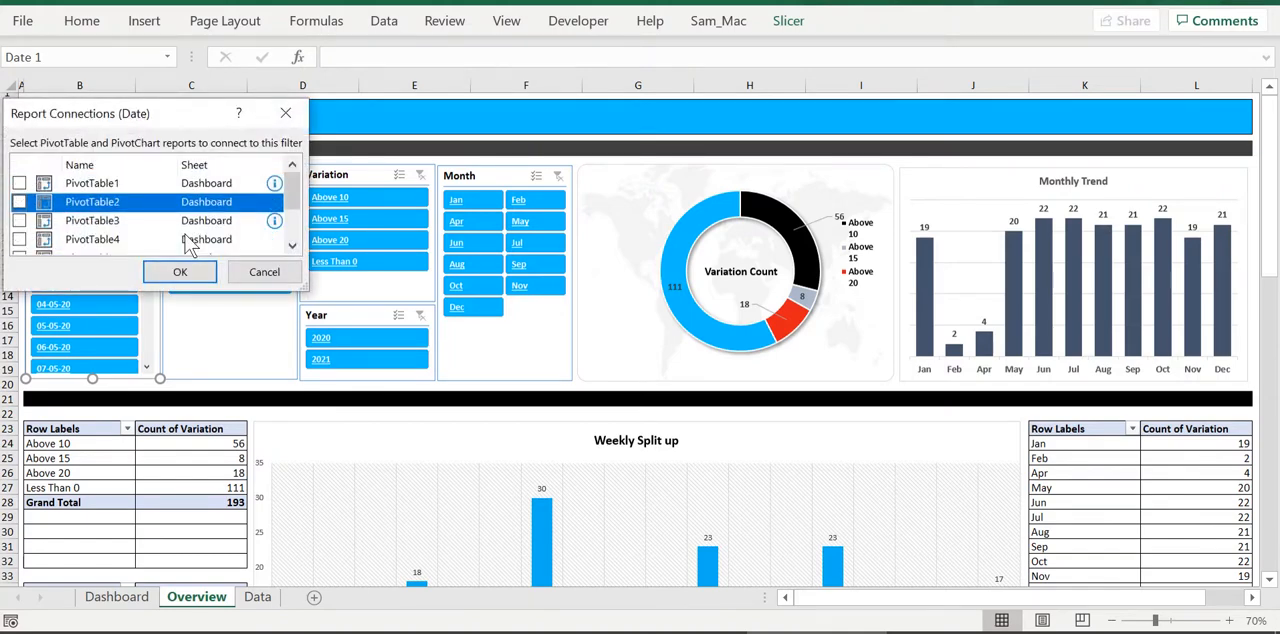
key("space")
key("Down")
key("Down")
key("Down")
key("Down")
key("Down")
key("Down")
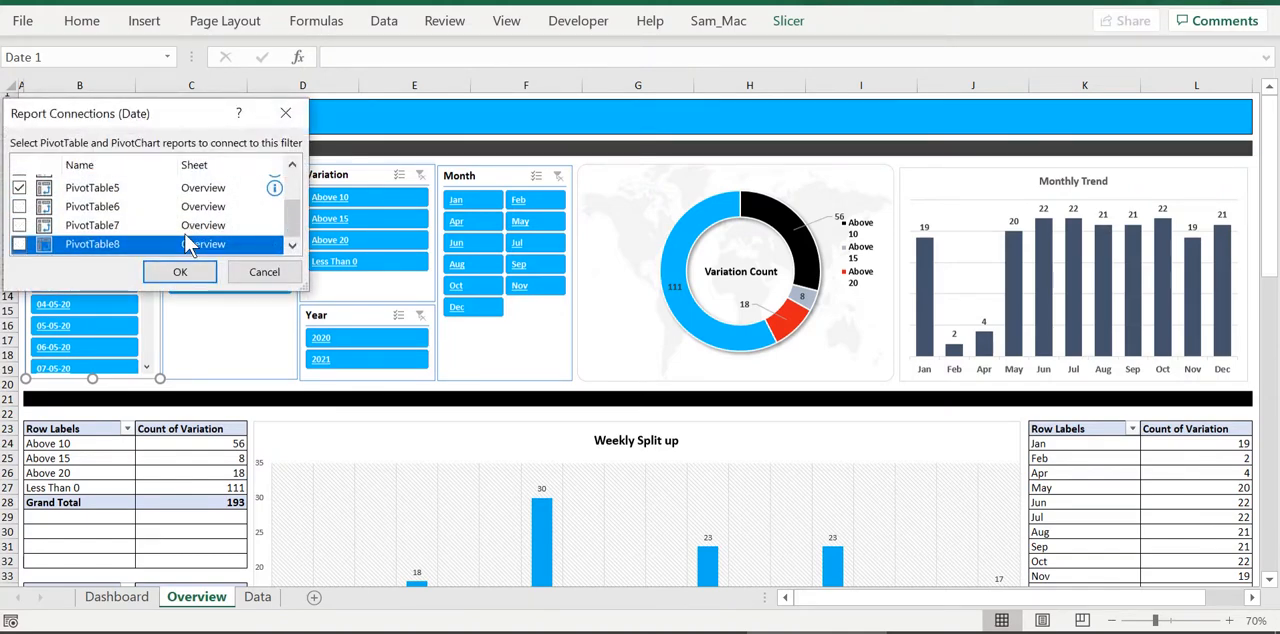
key("space")
key("Up")
key("space")
key("Up")
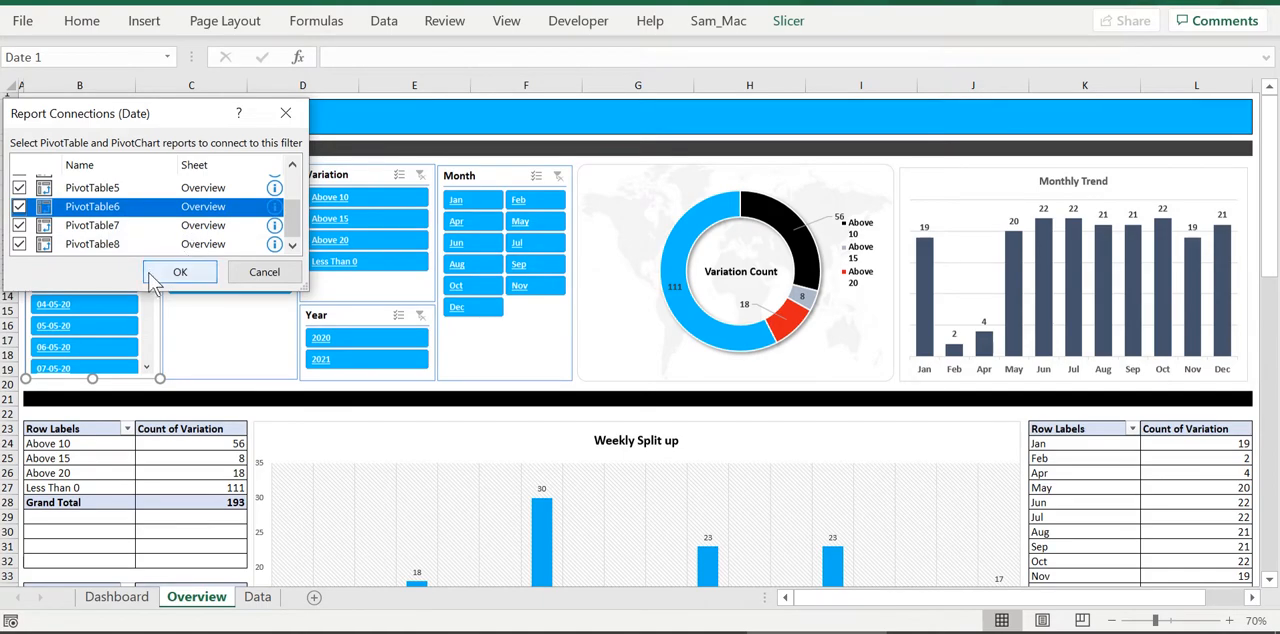
left_click(172, 273)
left_click(290, 401)
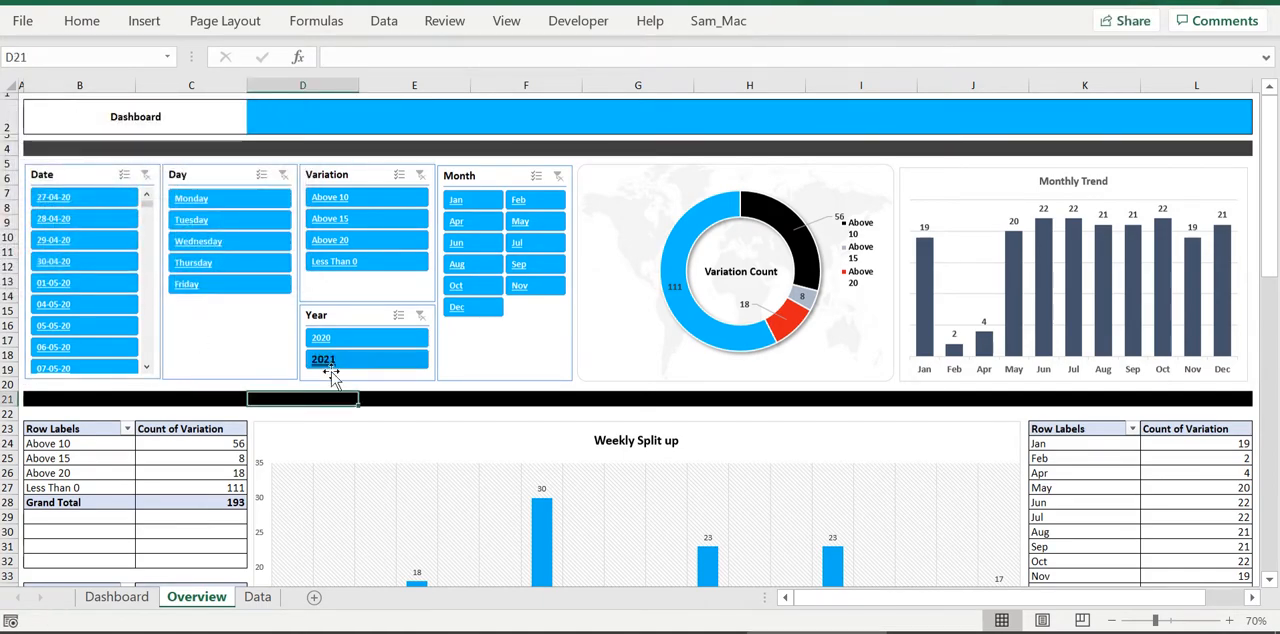
Filter Jan through Jul with the Month slicer to check that the pivot tables and charts respond, and clear the filter
scroll(406, 355, "down", 19)
scroll(406, 355, "up", 19)
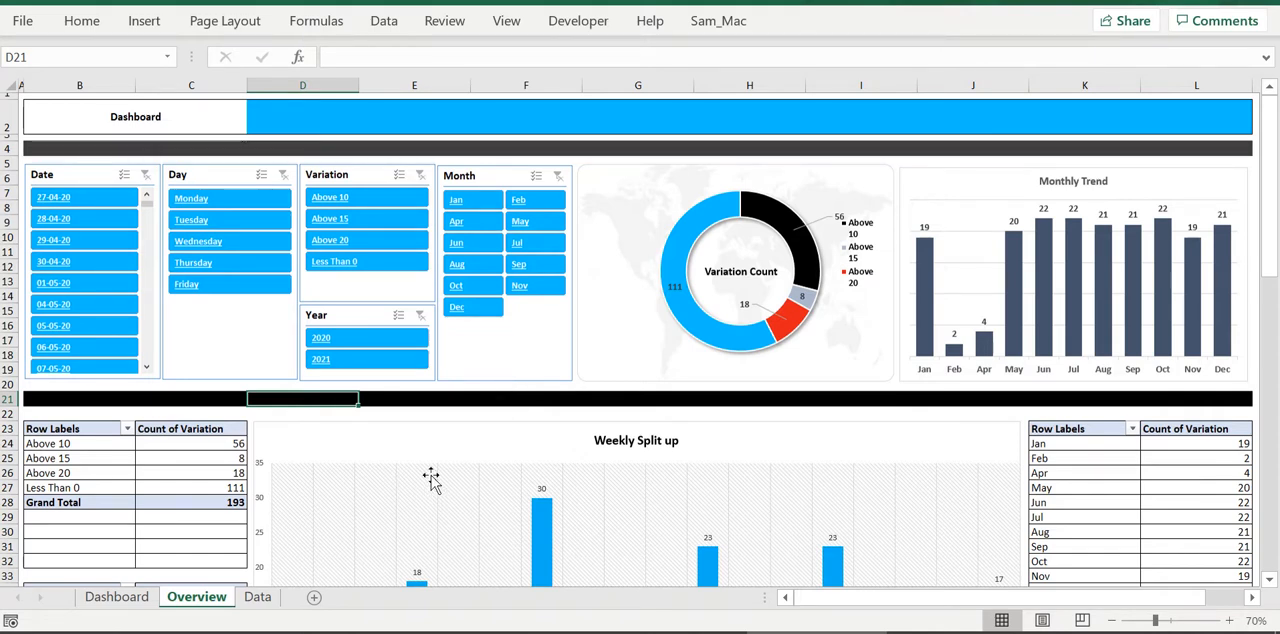
left_click_drag(464, 201, 517, 243)
scroll(563, 362, "down", 20)
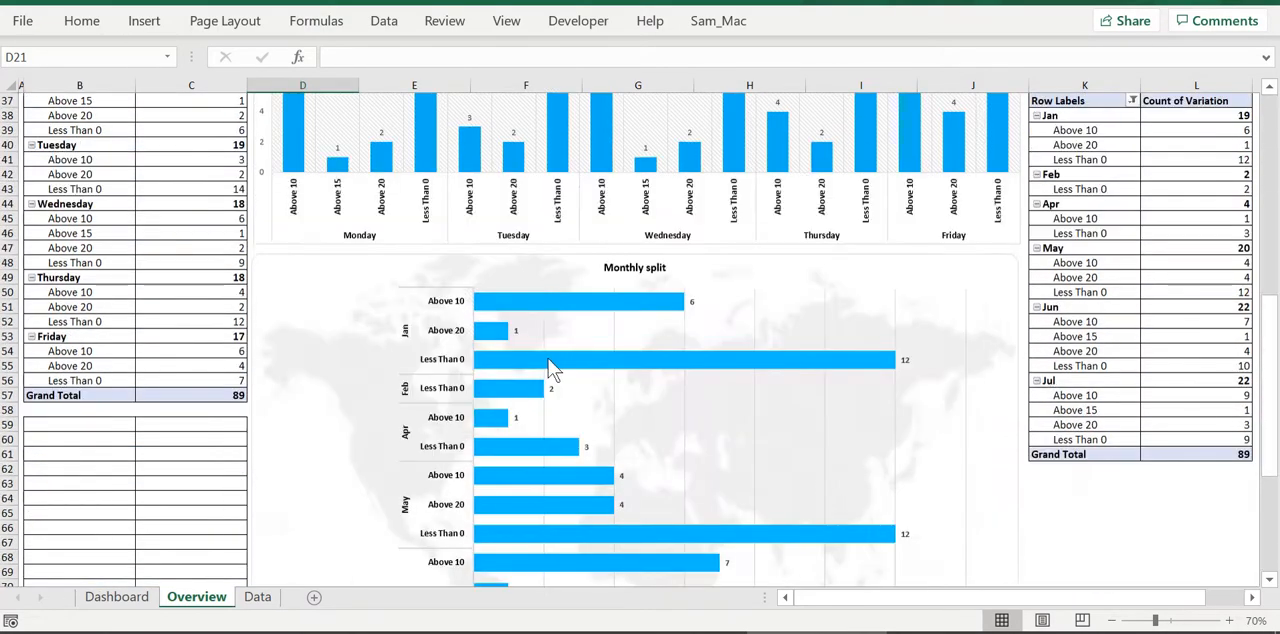
scroll(535, 358, "up", 20)
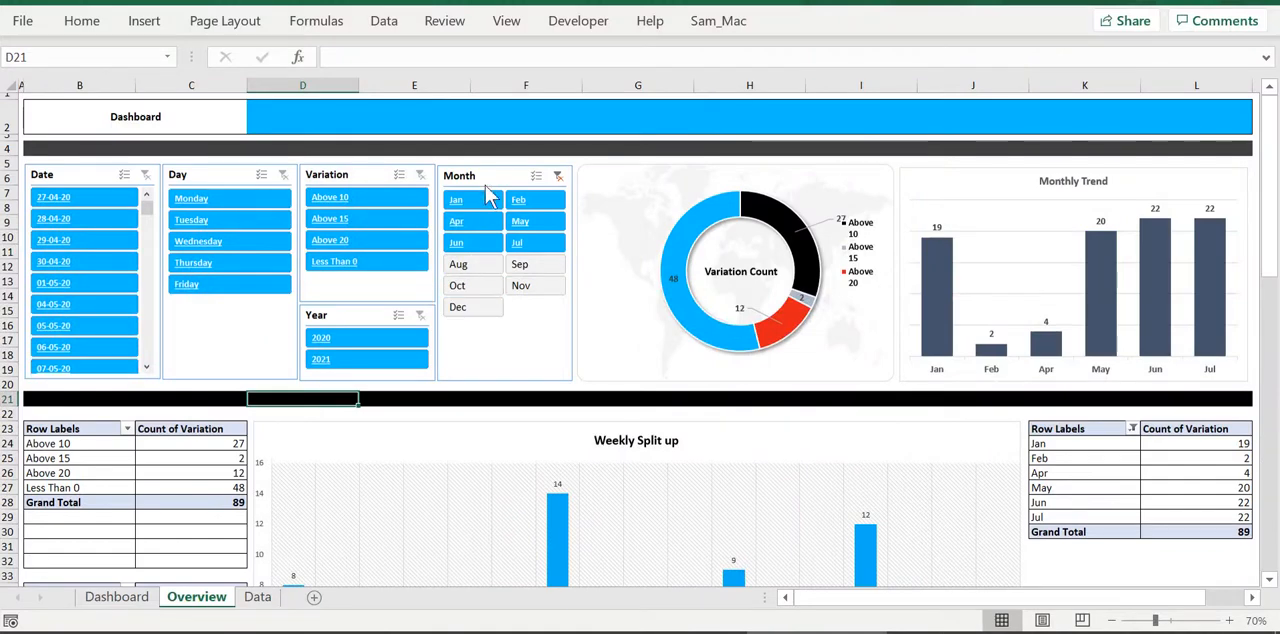
left_click(558, 175)
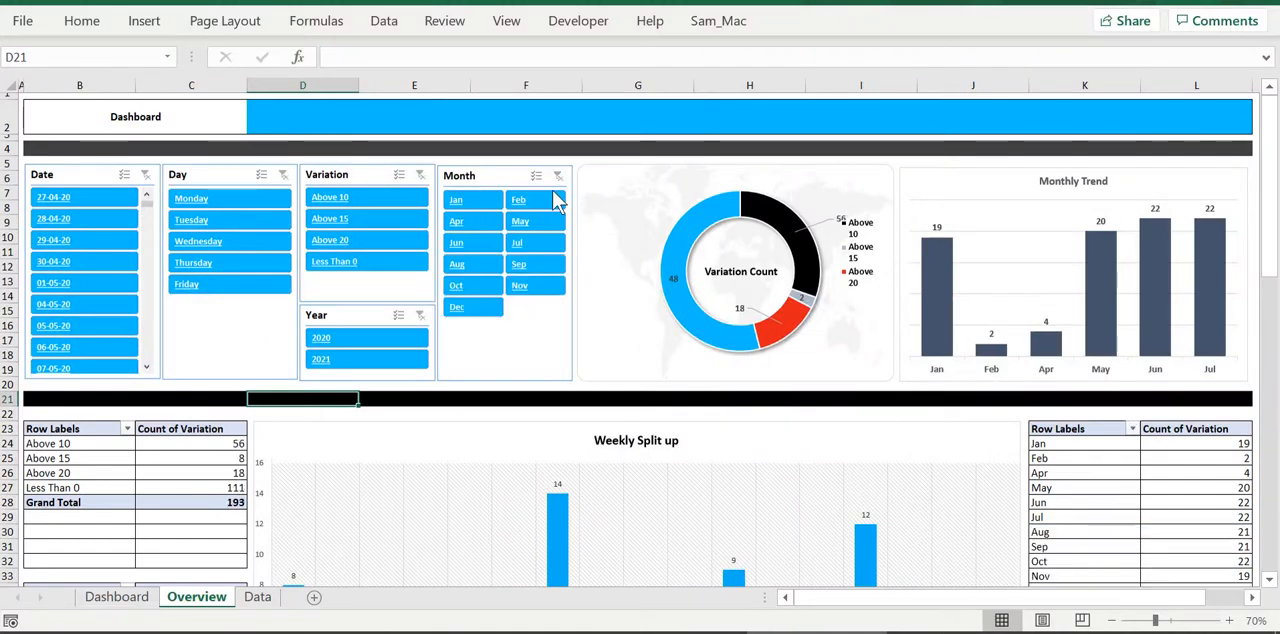
Filter the dashboard to Above 15 with the Variation slicer and review the charts further down the sheet
left_click(330, 219)
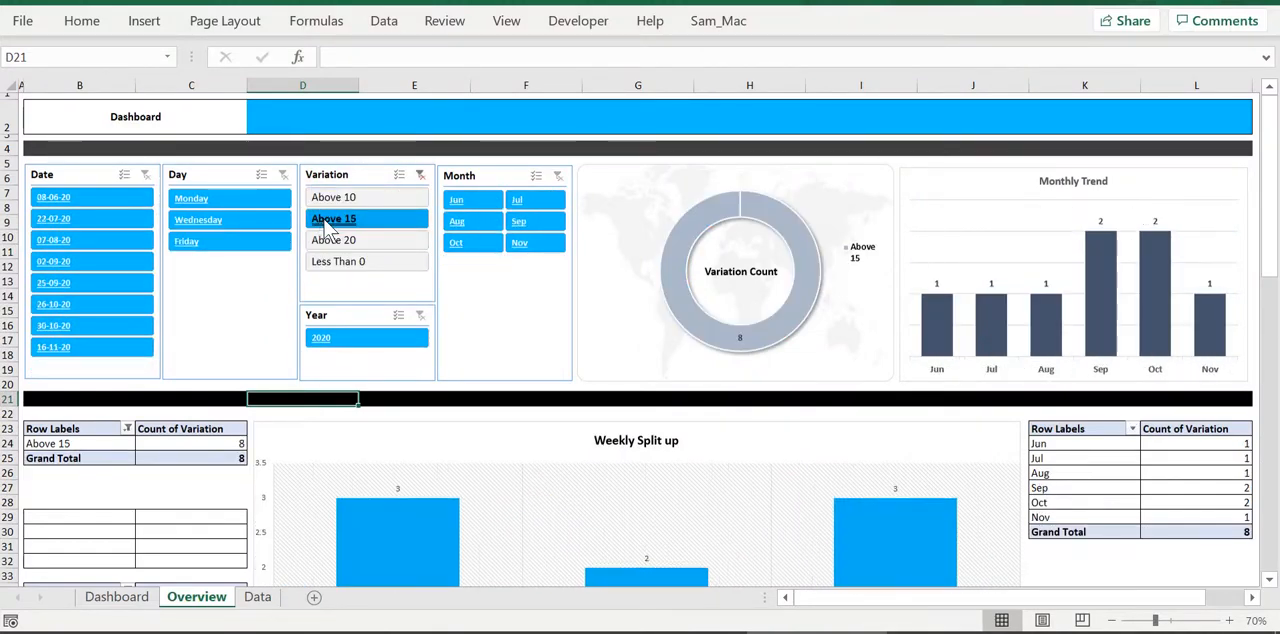
scroll(414, 343, "down", 13)
scroll(403, 342, "down", 10)
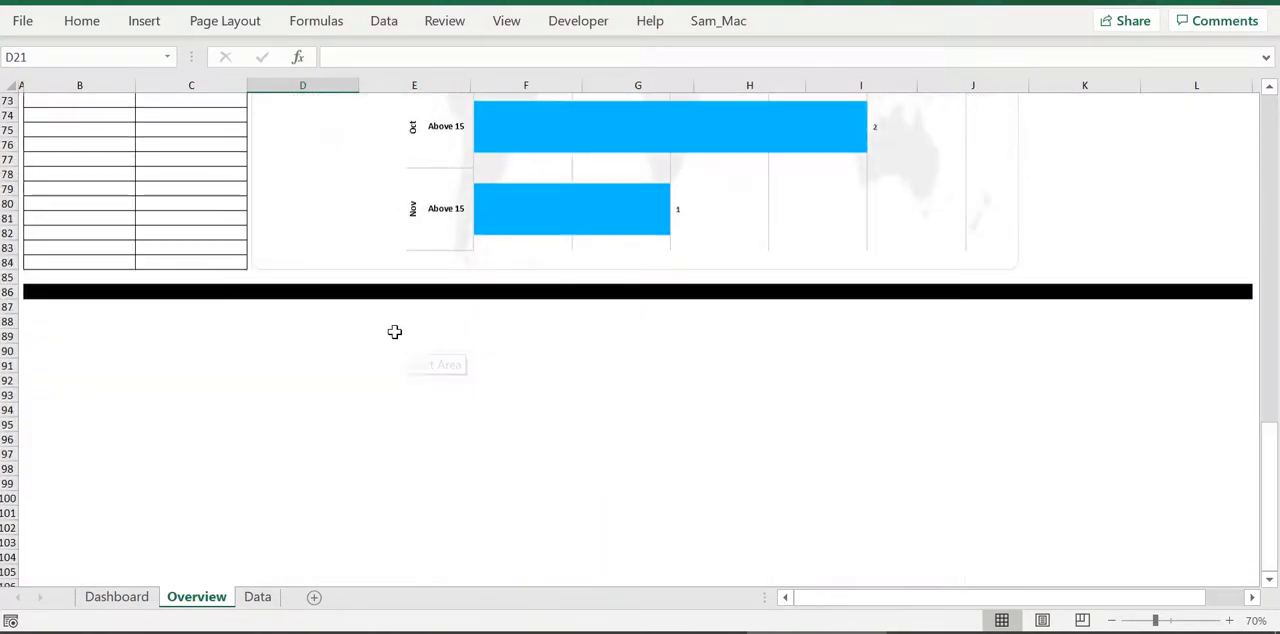
scroll(403, 335, "up", 20)
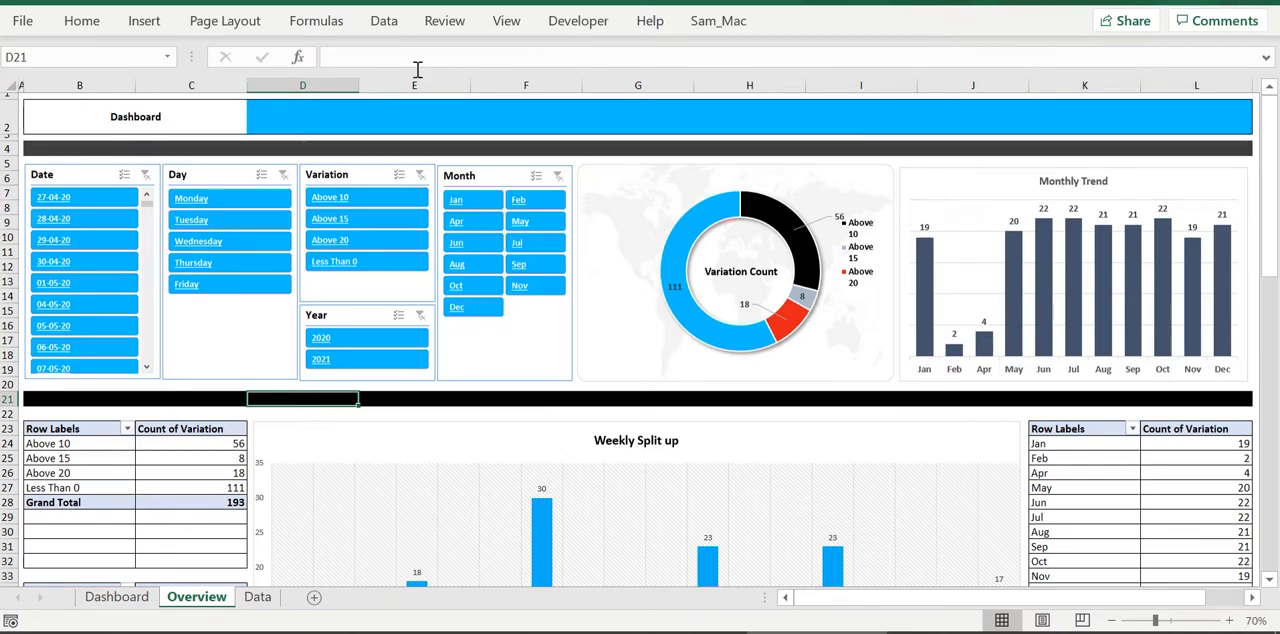
left_click(144, 20)
left_click(234, 82)
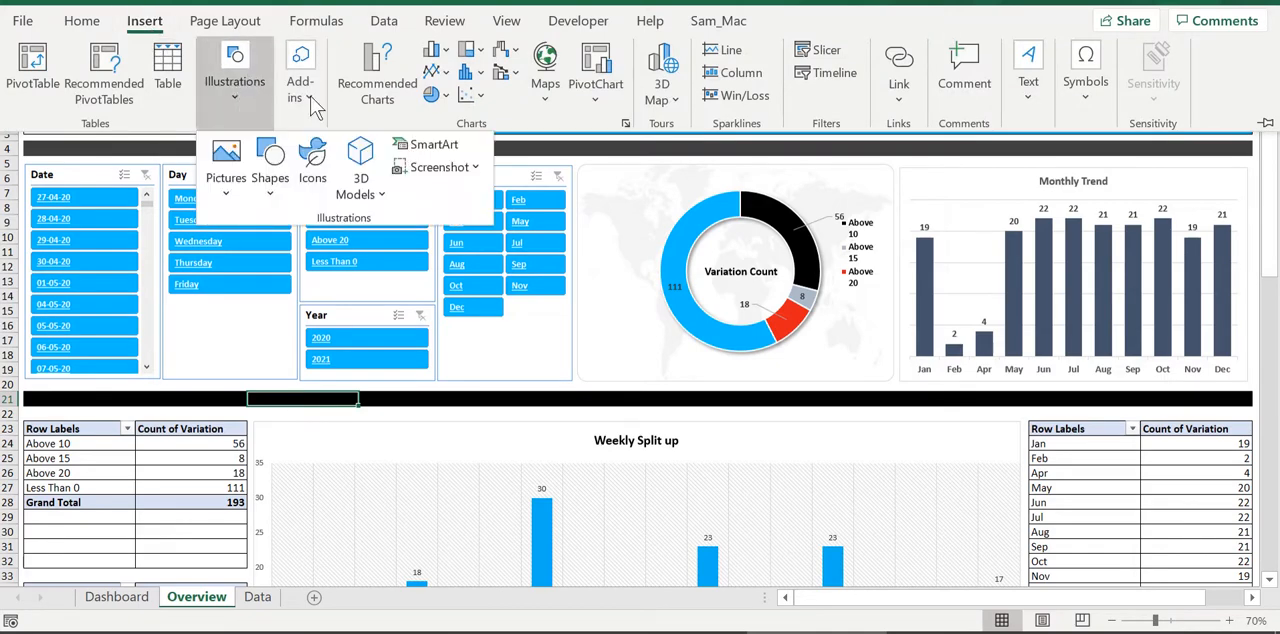
left_click(387, 418)
Refresh all pivot tables in the workbook, starting from the variation count pivot table on the Overview sheet
right_click(198, 476)
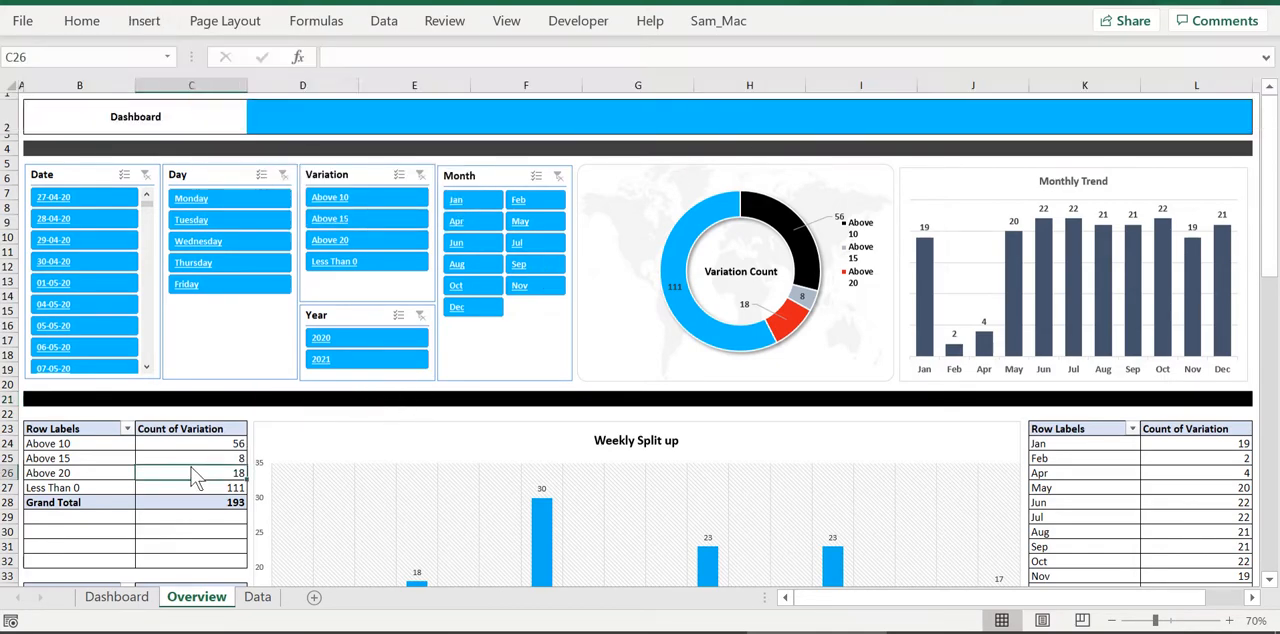
left_click(316, 210)
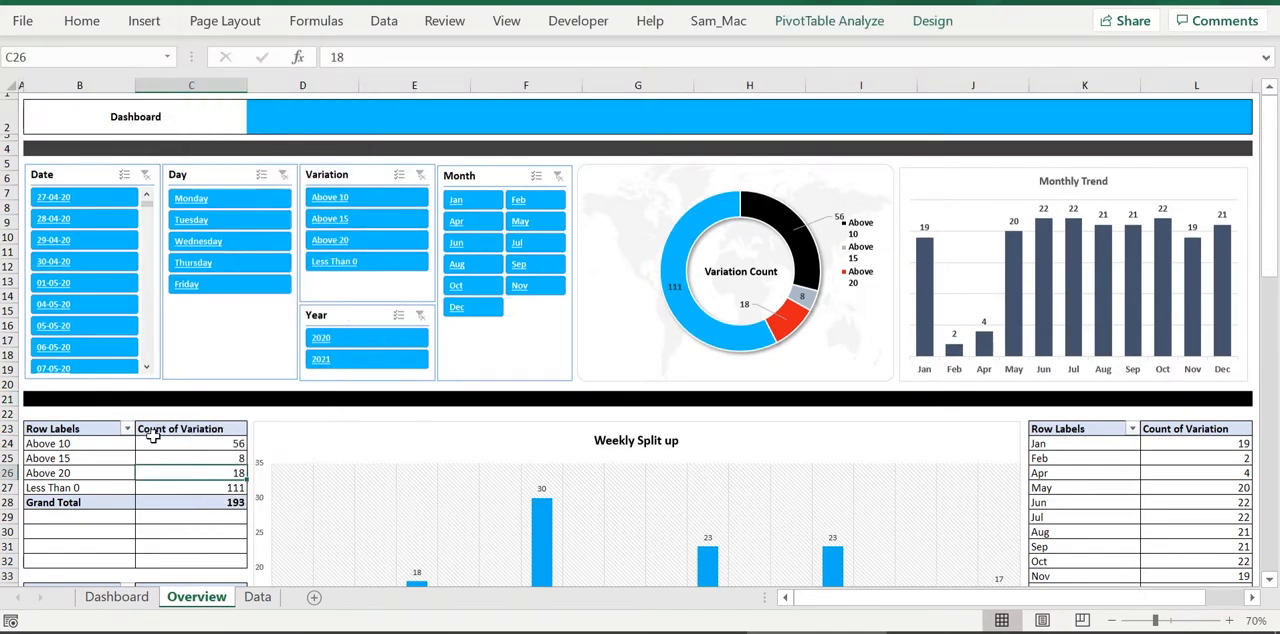
left_click(805, 21)
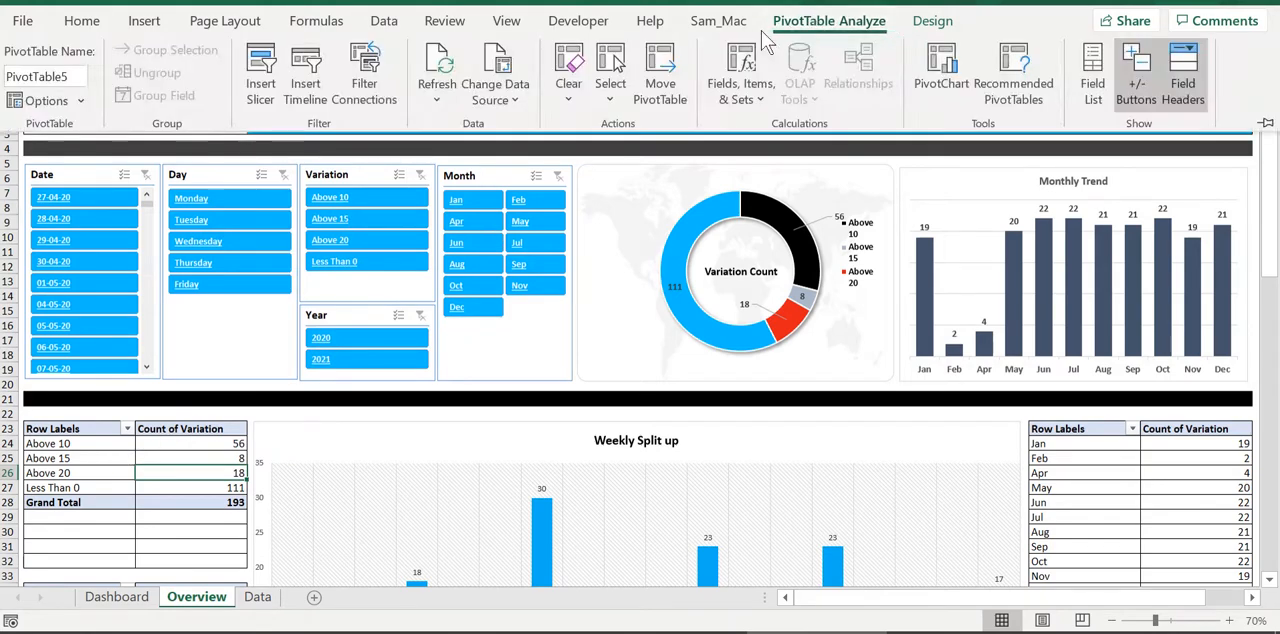
left_click(495, 92)
left_click(437, 90)
left_click(462, 157)
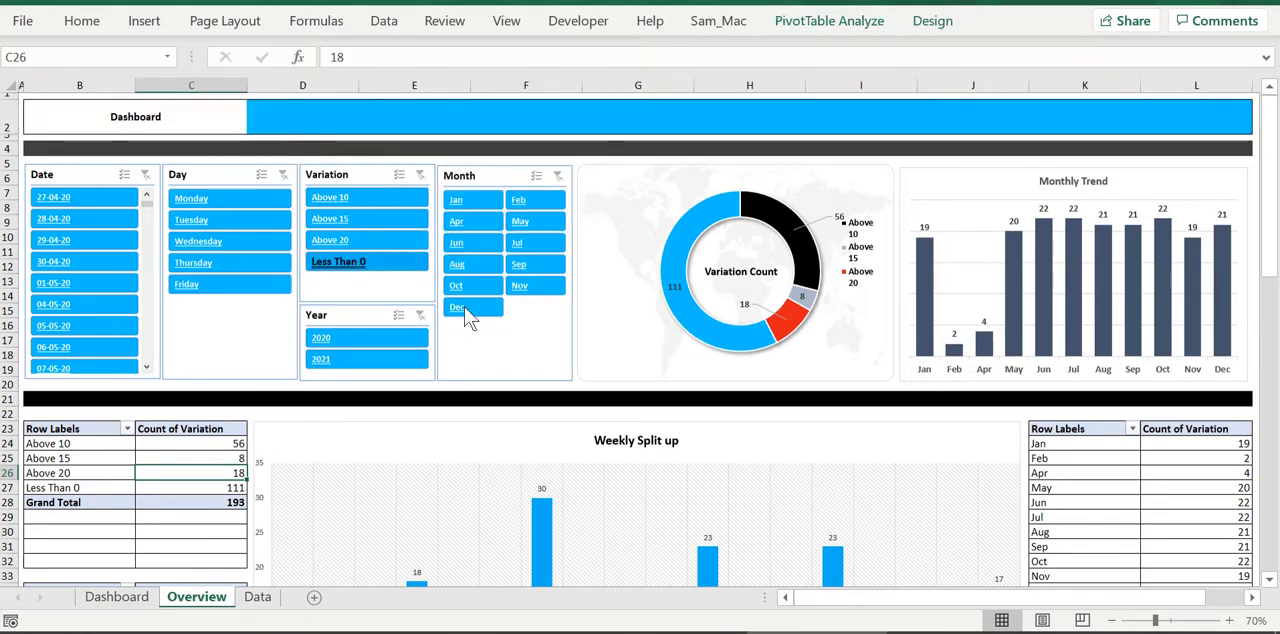
Look over the source table on the Data sheet and go back to review the Overview sheet
left_click(257, 596)
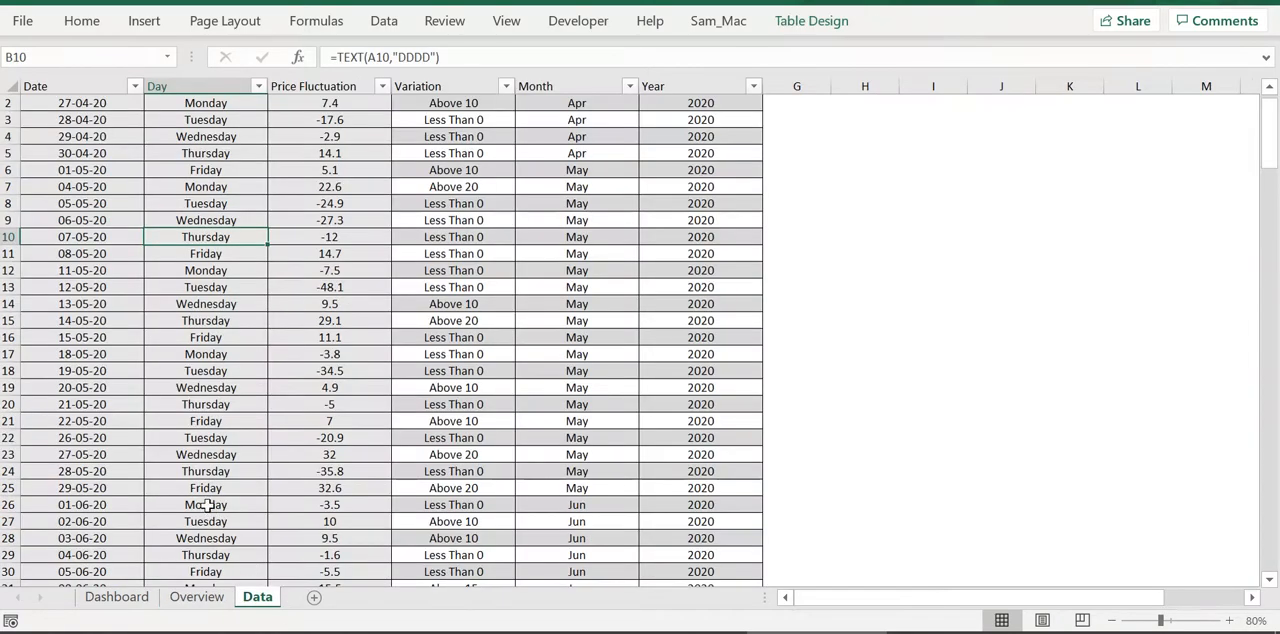
scroll(78, 478, "down", 2)
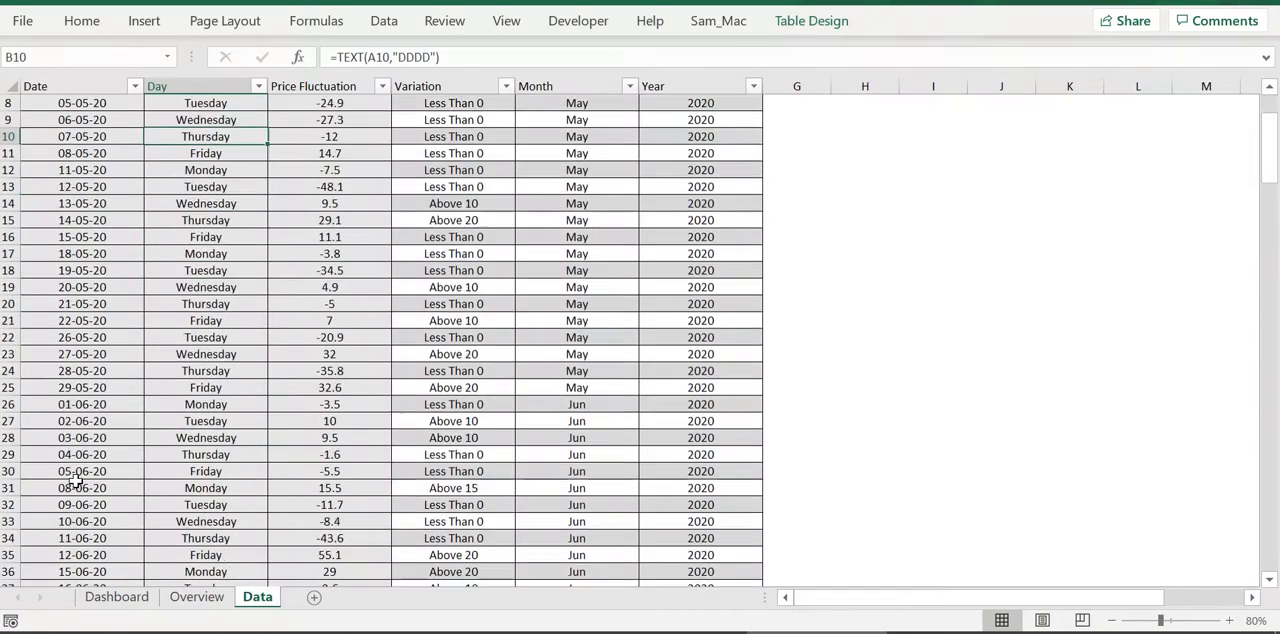
left_click(192, 596)
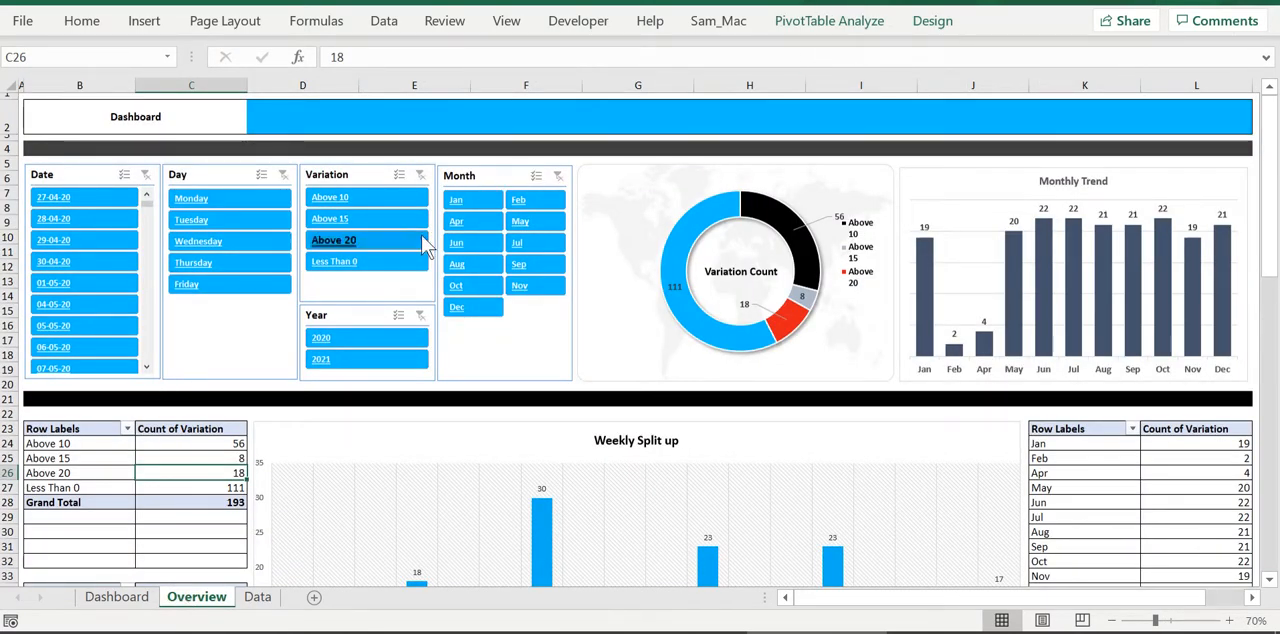
scroll(257, 444, "down", 5)
scroll(257, 444, "up", 5)
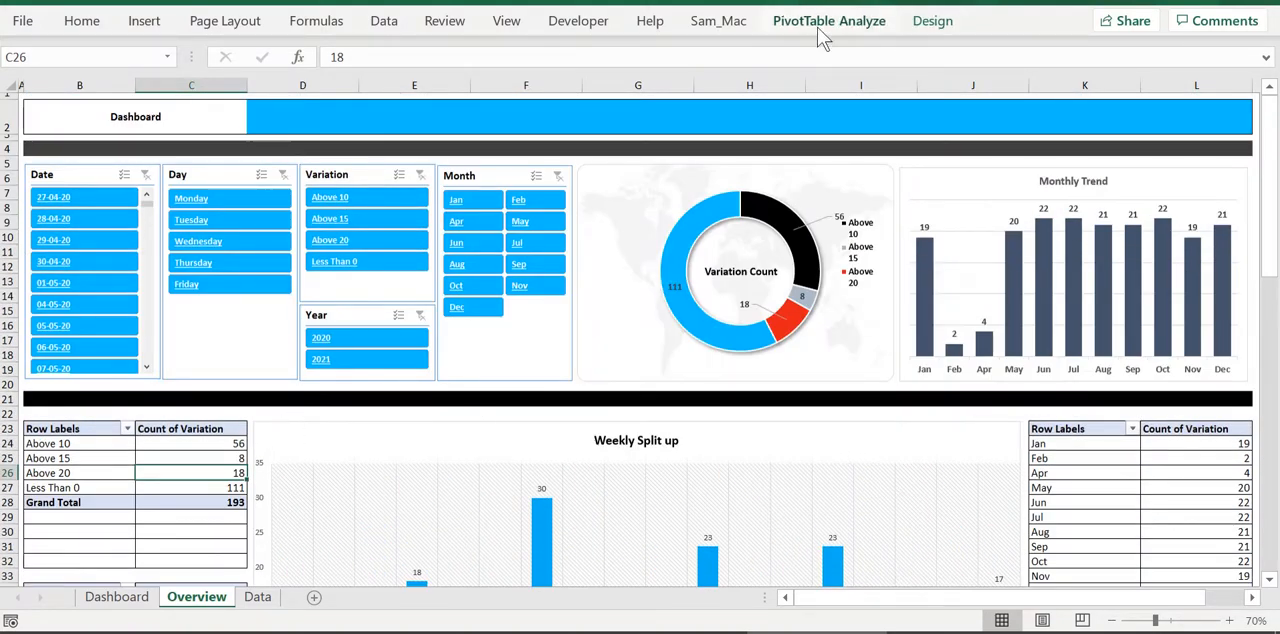
Insert a black rounded Refresh button using the custom Sam_Mac tools and position it in the blue header band beside the Dashboard title
left_click(722, 22)
left_click(197, 75)
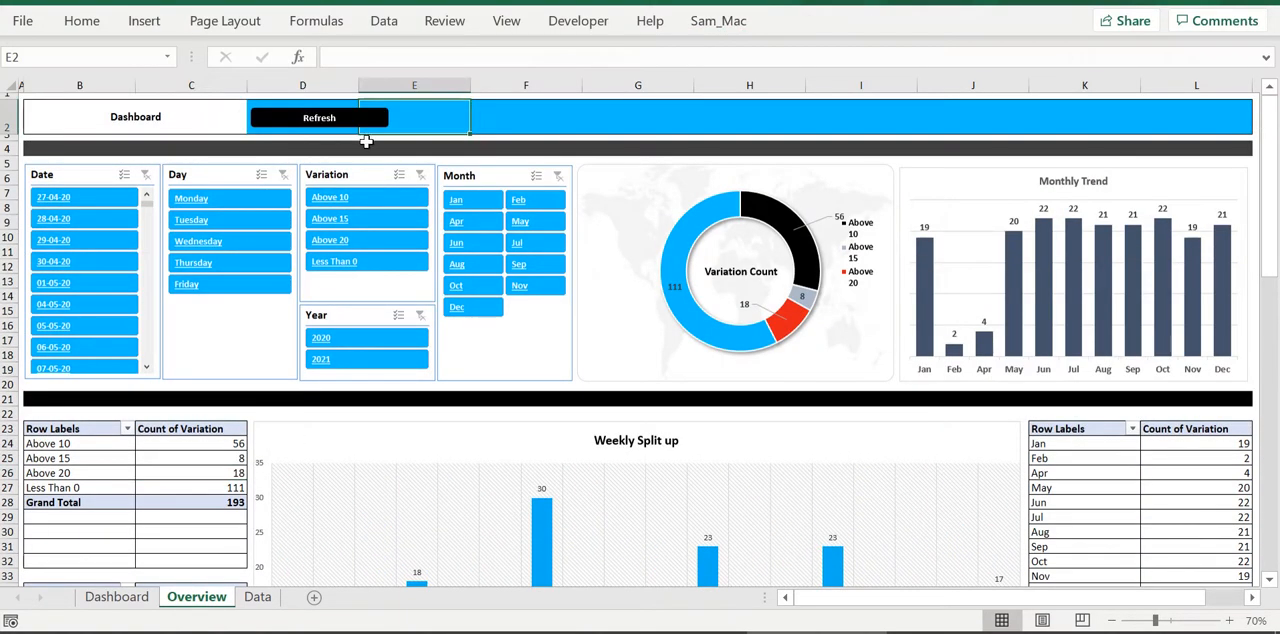
left_click(376, 121)
left_click_drag(376, 121, 388, 128)
left_click(519, 124)
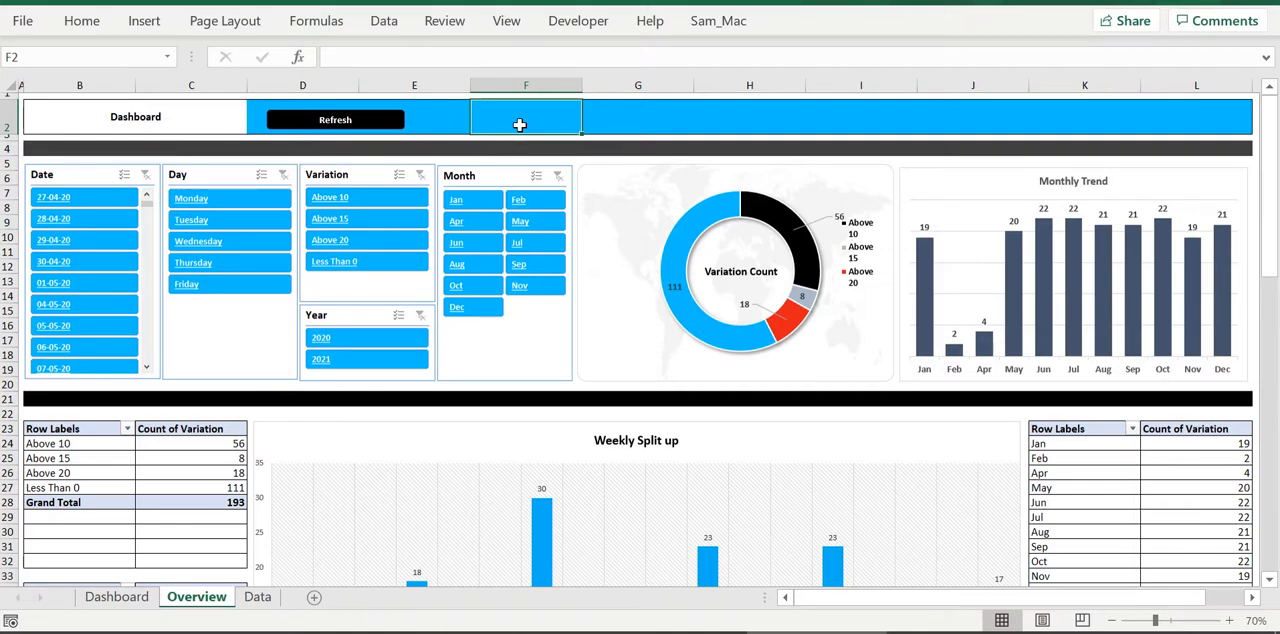
left_click(375, 128)
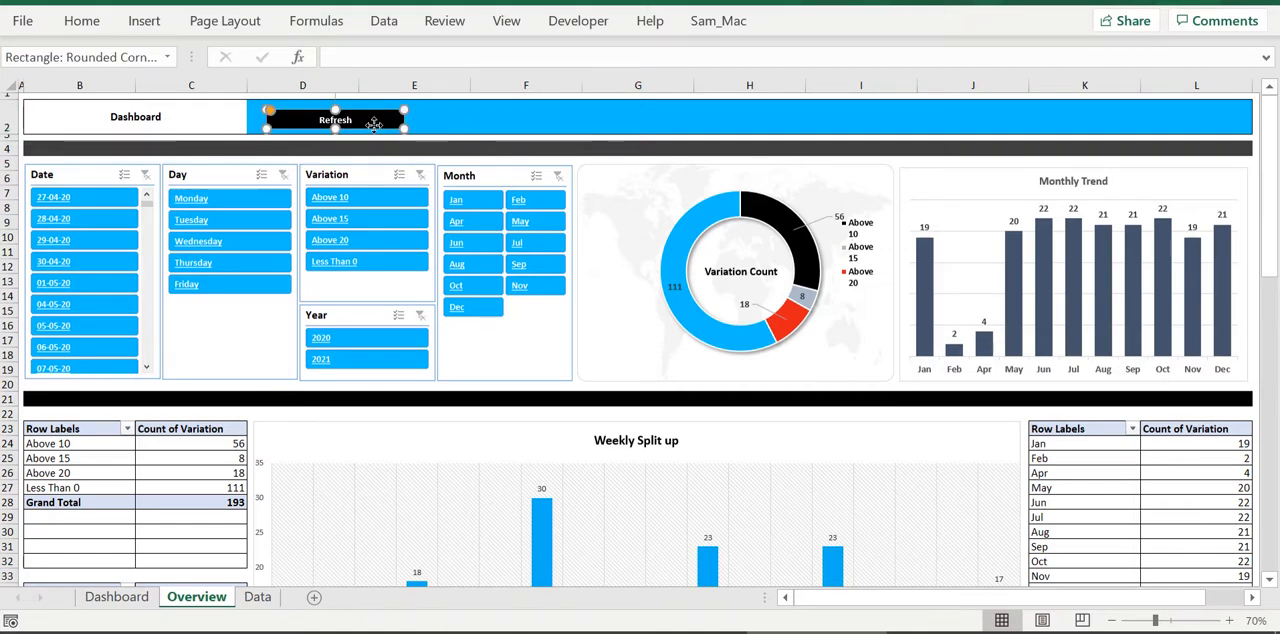
left_click_drag(371, 122, 364, 120)
left_click(529, 127)
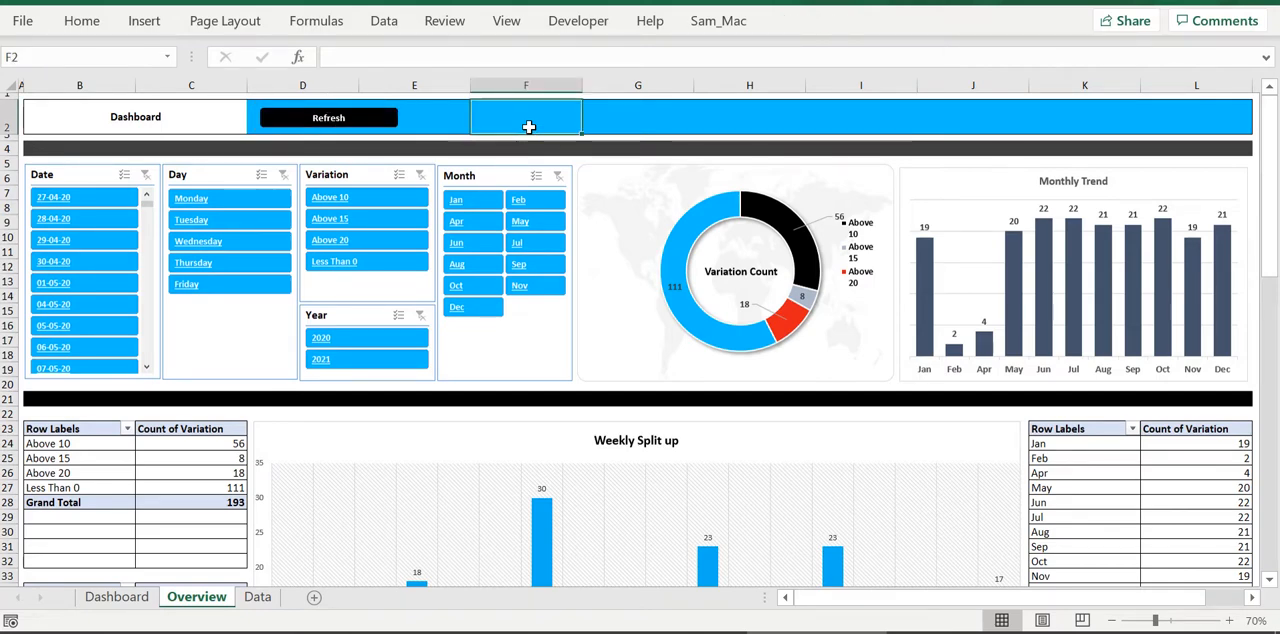
Open the Visual Basic editor, widen the project list, close the Toolbox and insert a new module into the dashboard workbook's project
key("alt+F11")
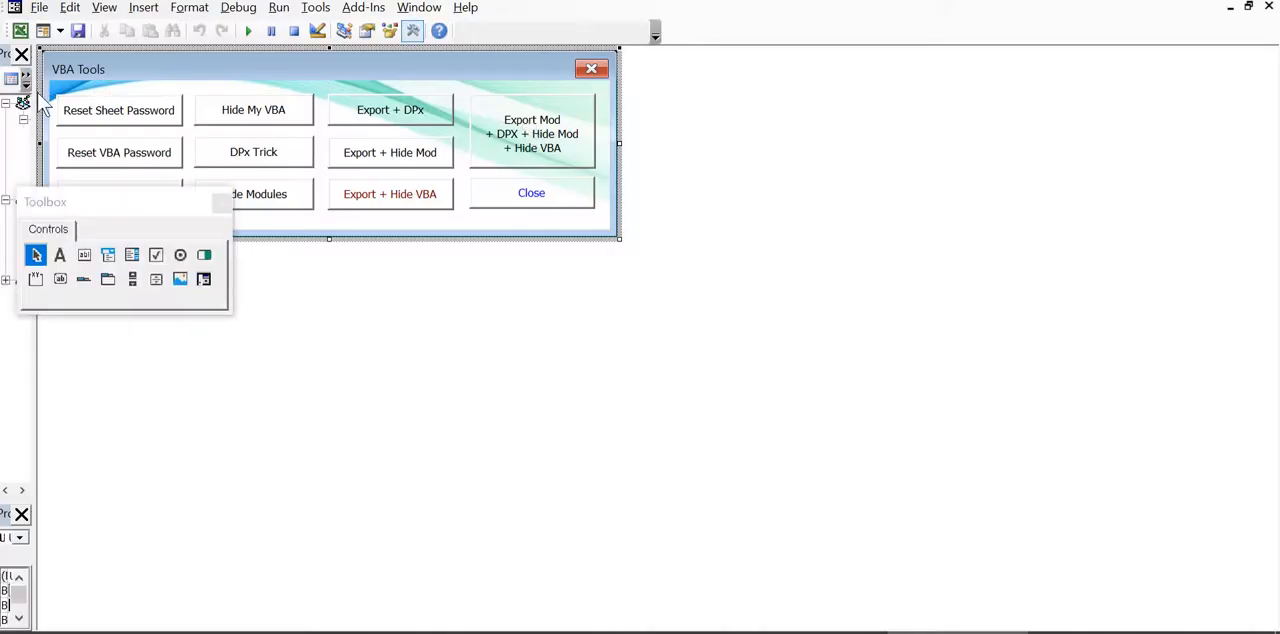
left_click_drag(38, 362, 217, 357)
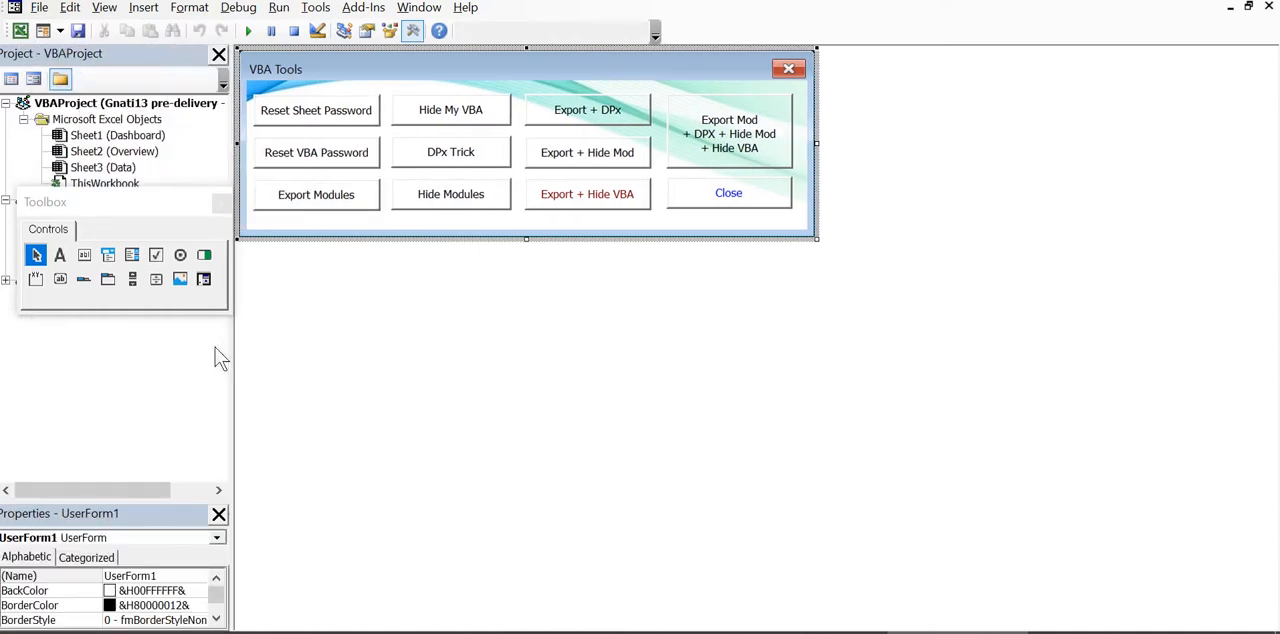
left_click(220, 204)
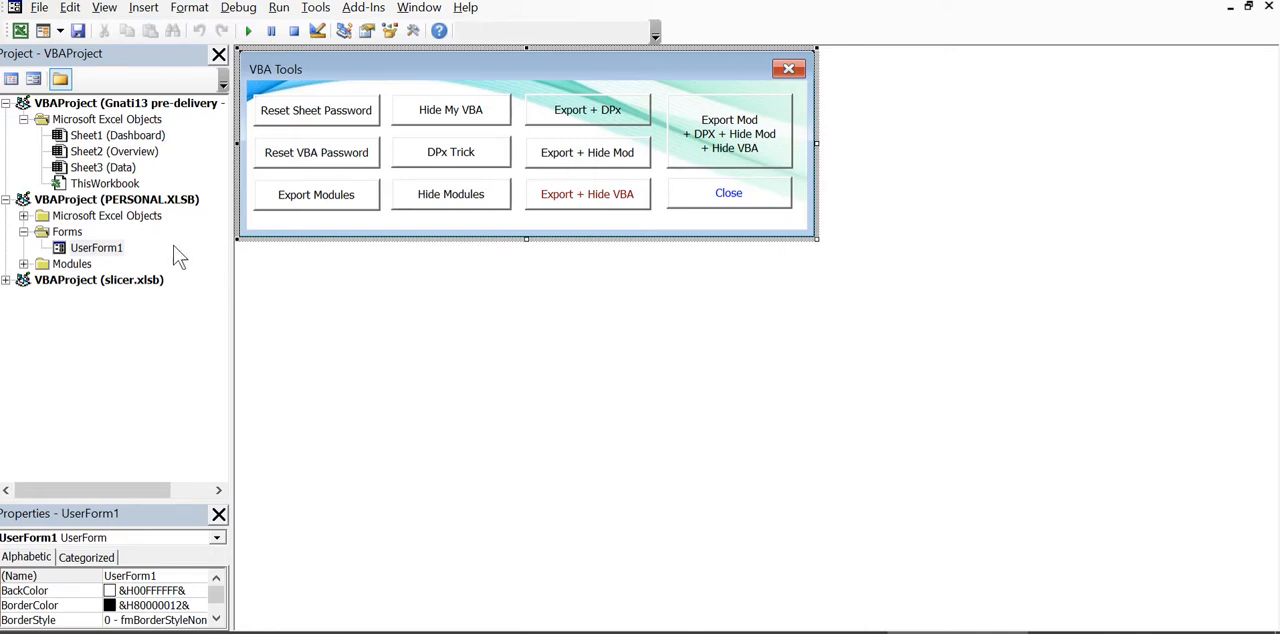
right_click(123, 183)
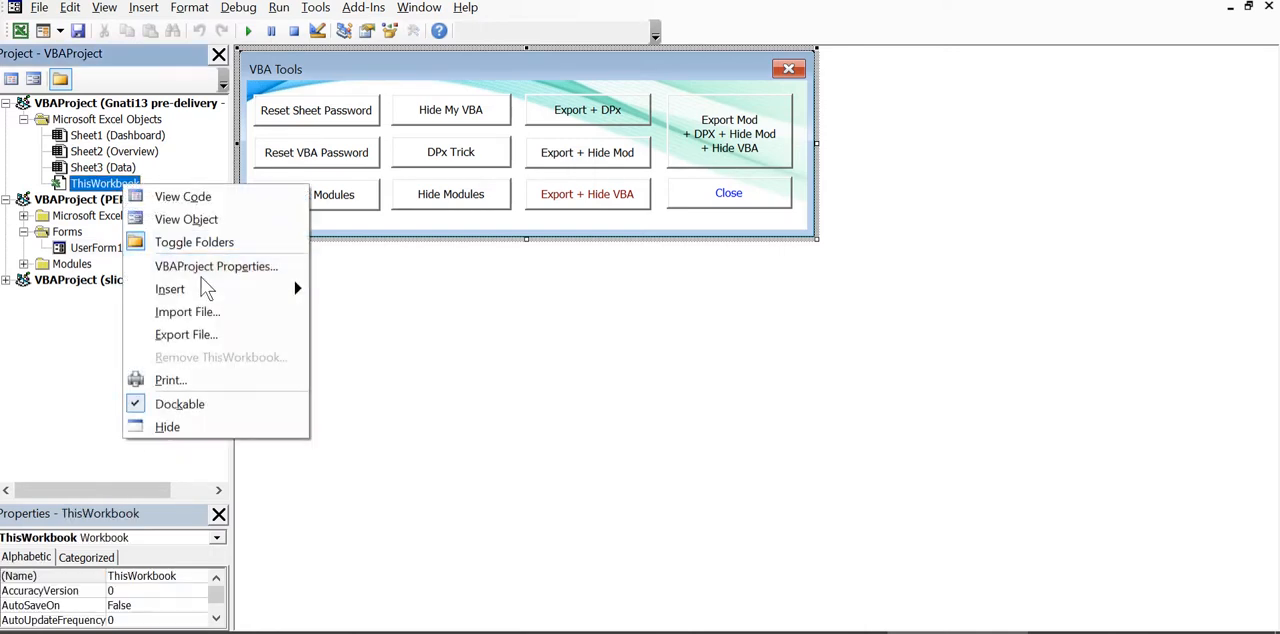
mouse_move(290, 289)
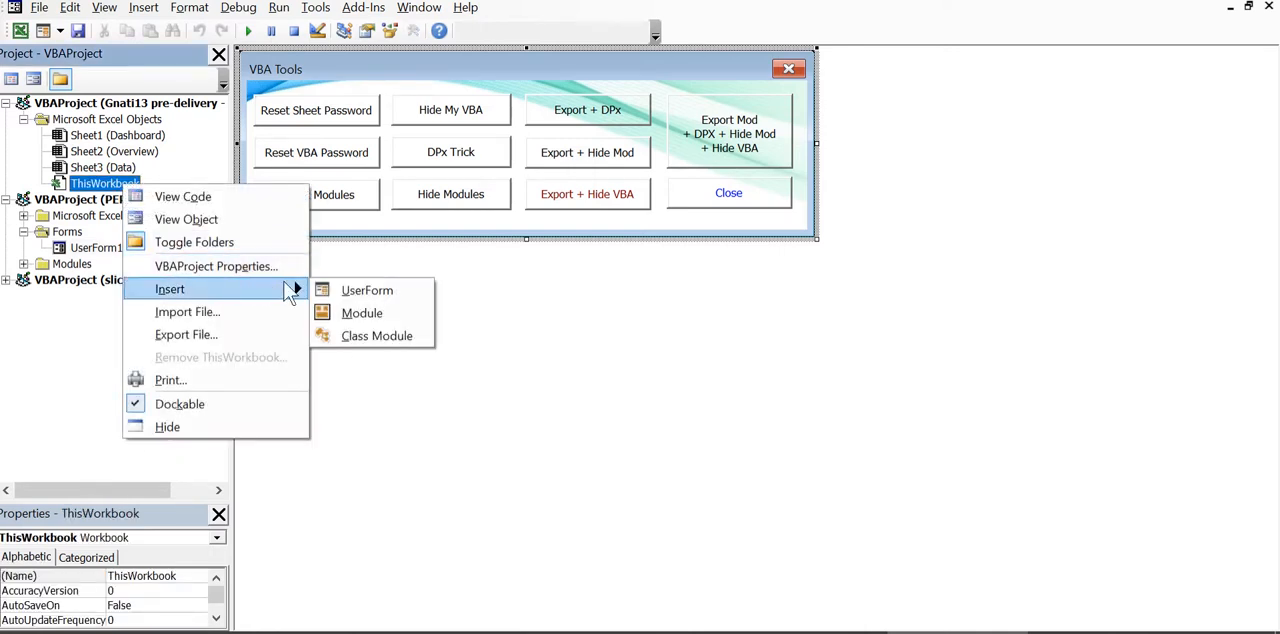
left_click(360, 315)
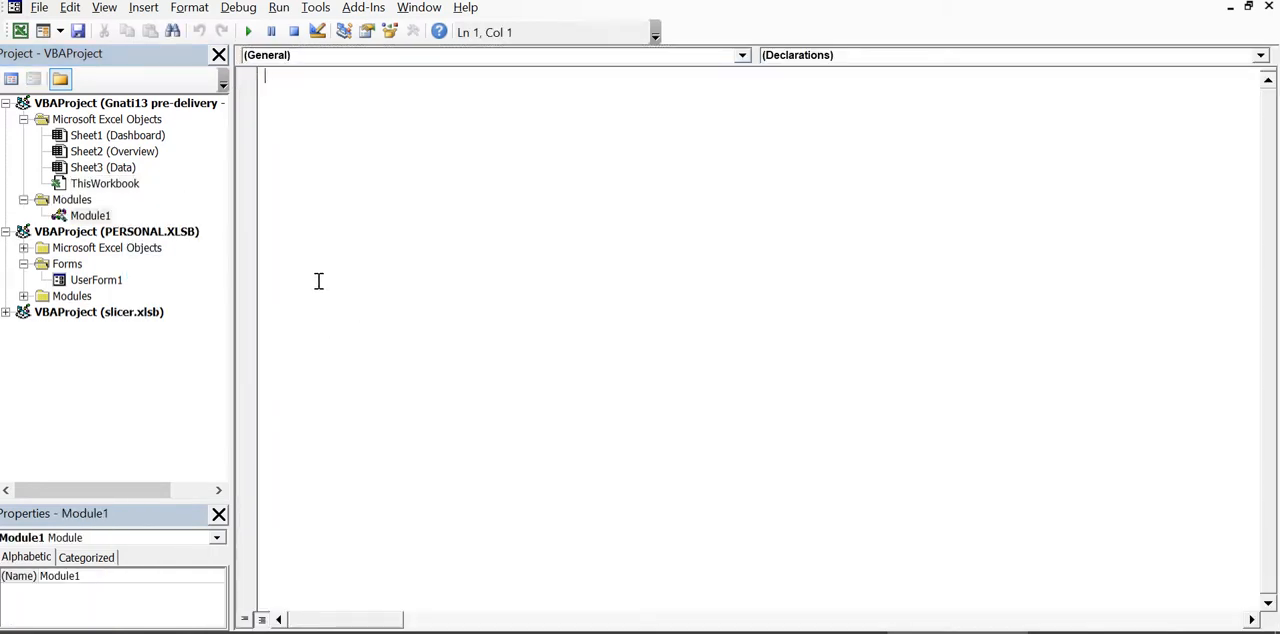
Open Module4 of PERSONAL.XLSB and copy the Range("B9").Select and ActiveWorkbook.RefreshAll lines from the pivorefresh2 macro
double_click(141, 252)
double_click(141, 252)
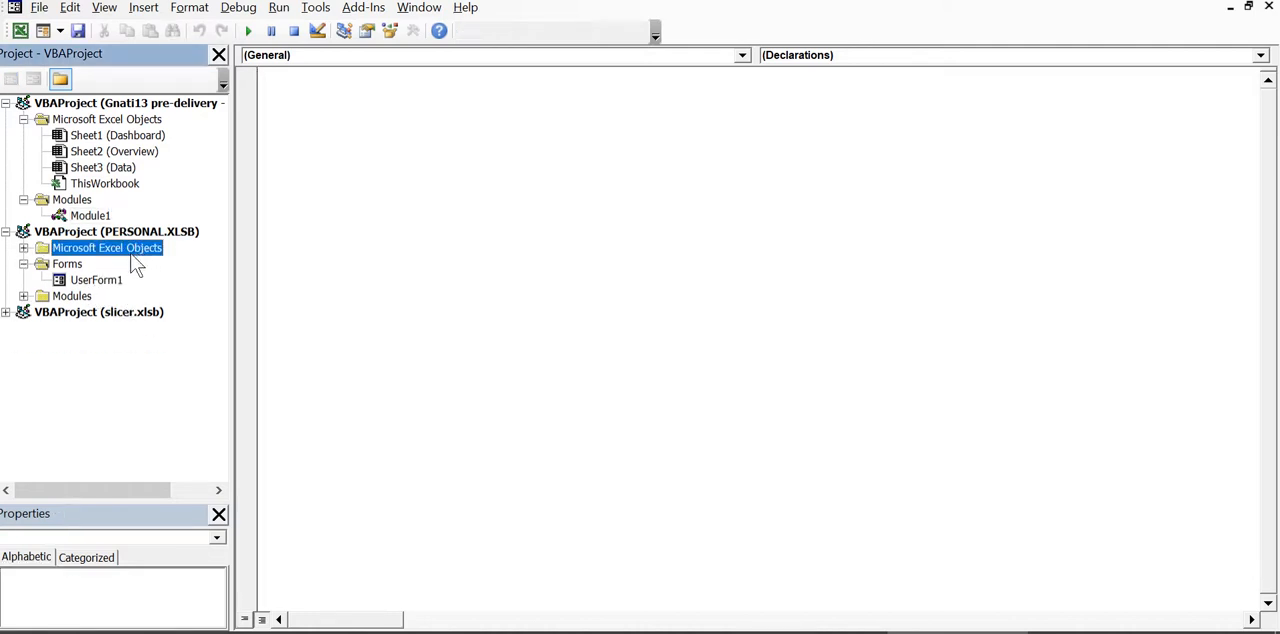
double_click(78, 297)
double_click(97, 392)
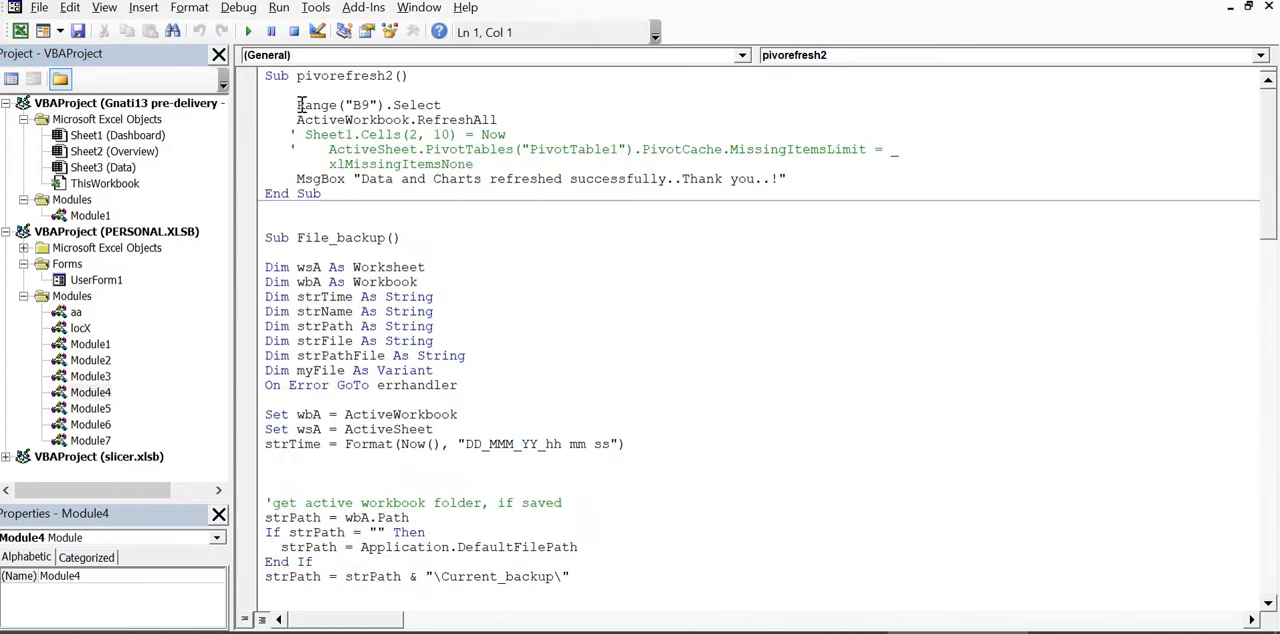
left_click_drag(297, 104, 512, 120)
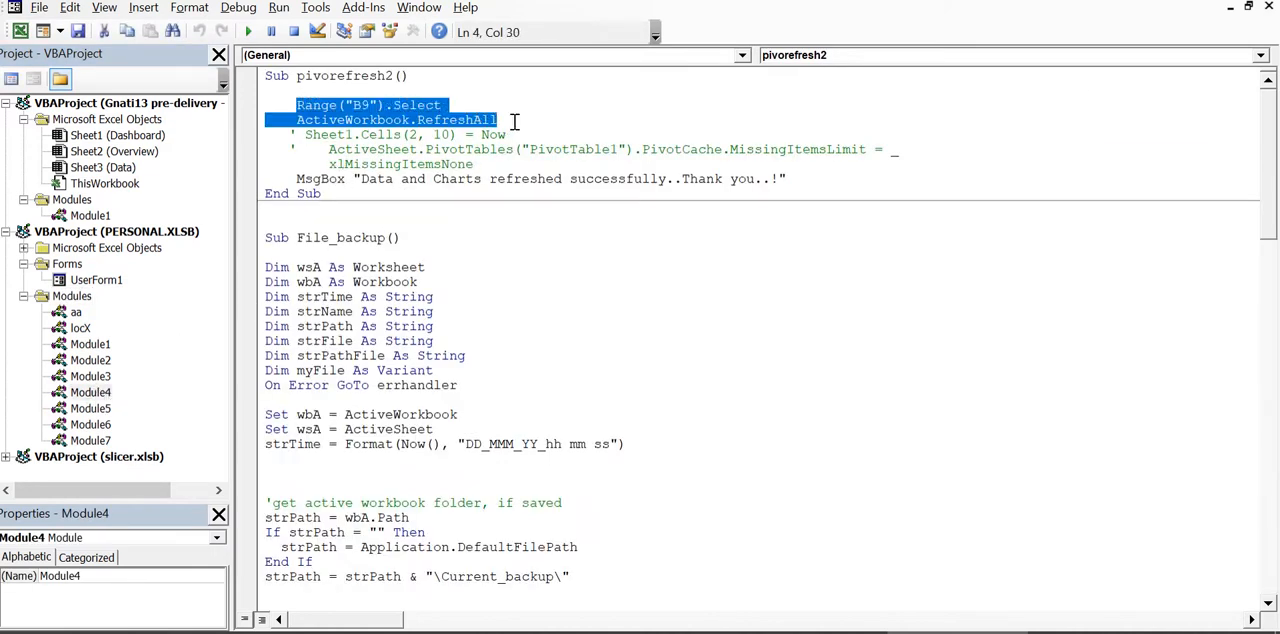
Create a Refresh_Pivot macro in the dashboard workbook's new module and paste the copied selection and RefreshAll lines into it
double_click(92, 216)
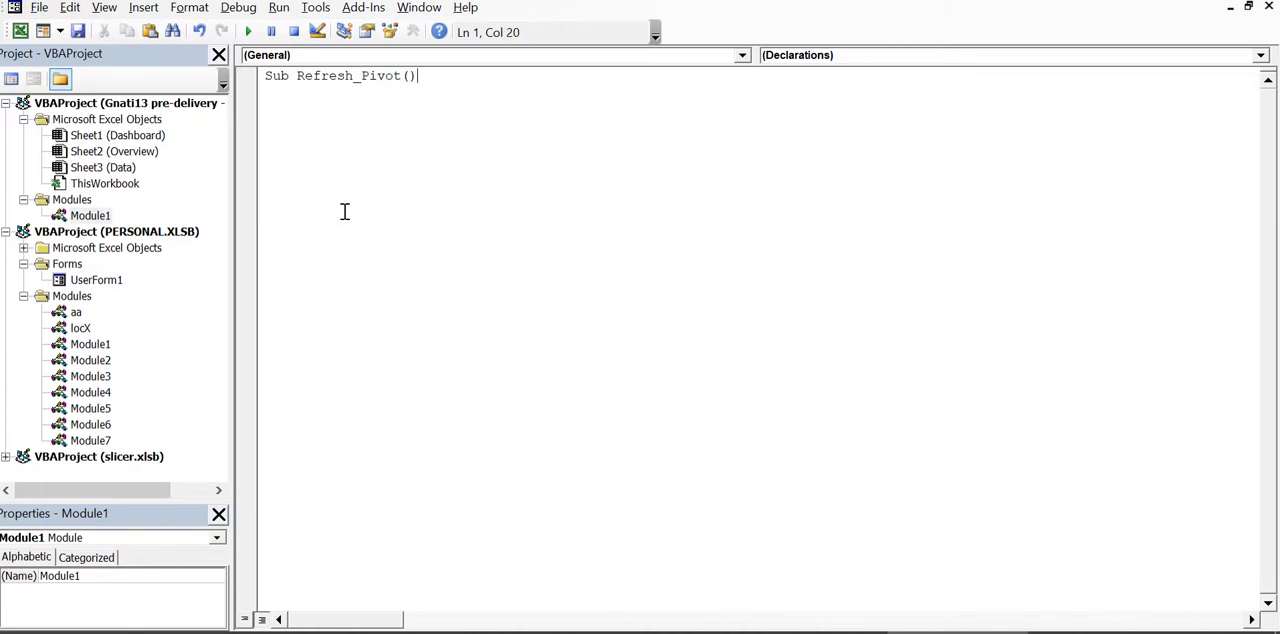
key("Return")
type("Range(\"B9\").Select     ActiveWorkbook.RefreshAll")
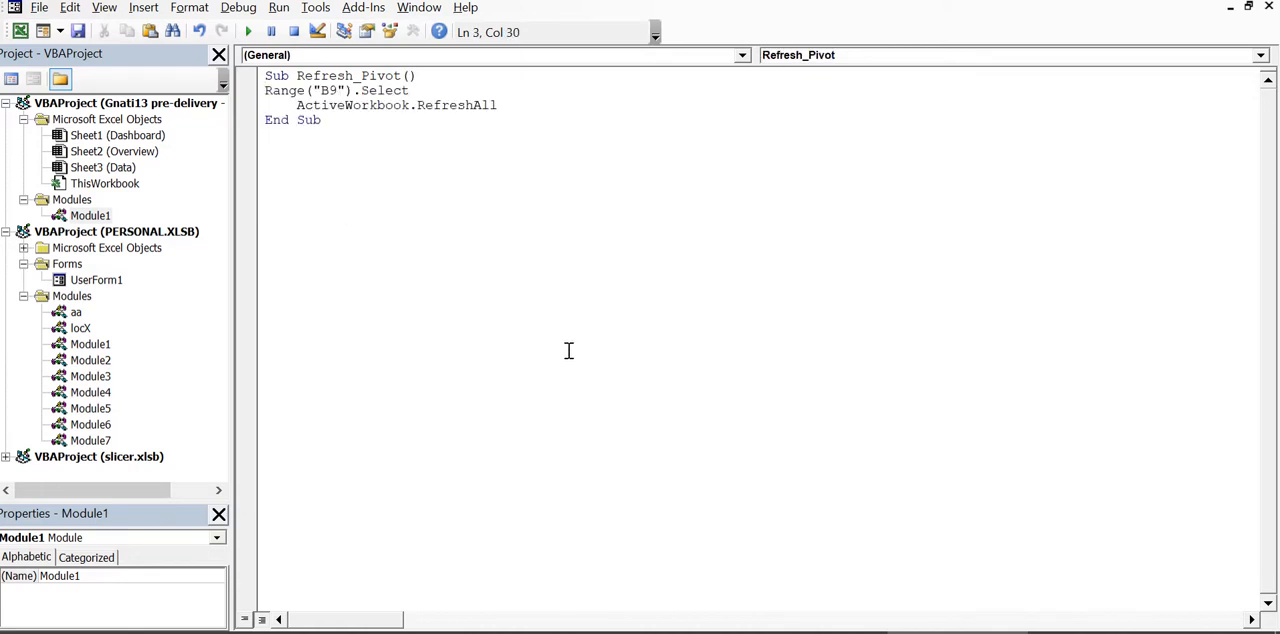
key("ctrl+s")
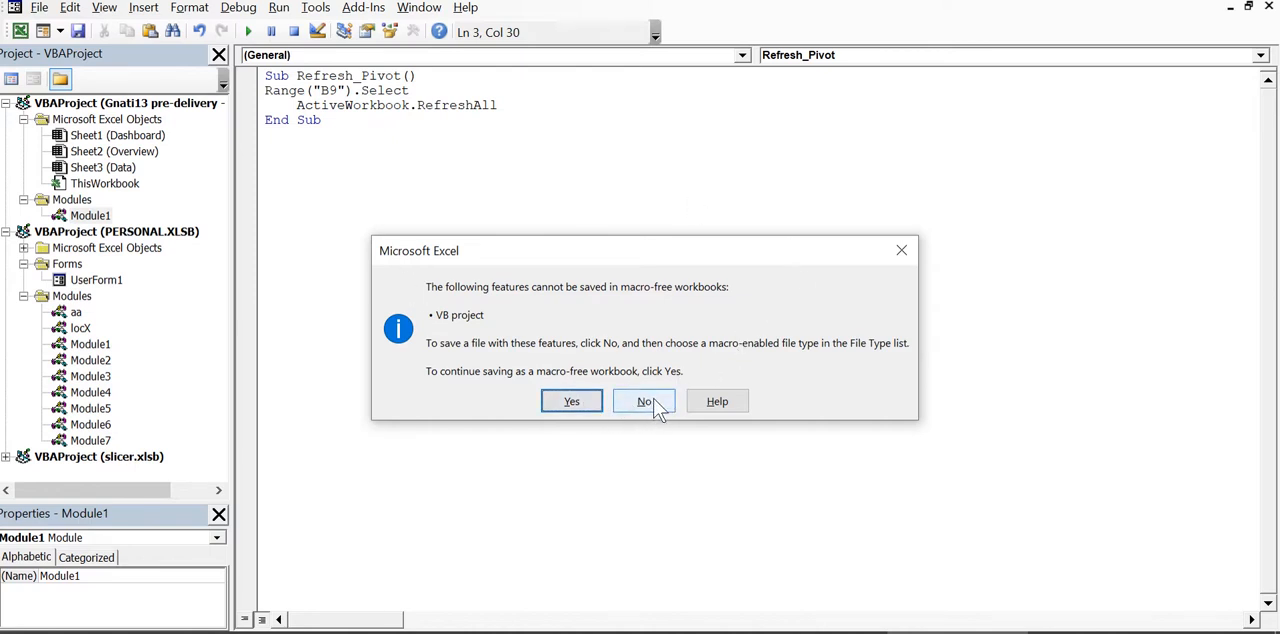
left_click(902, 250)
key("alt+F11")
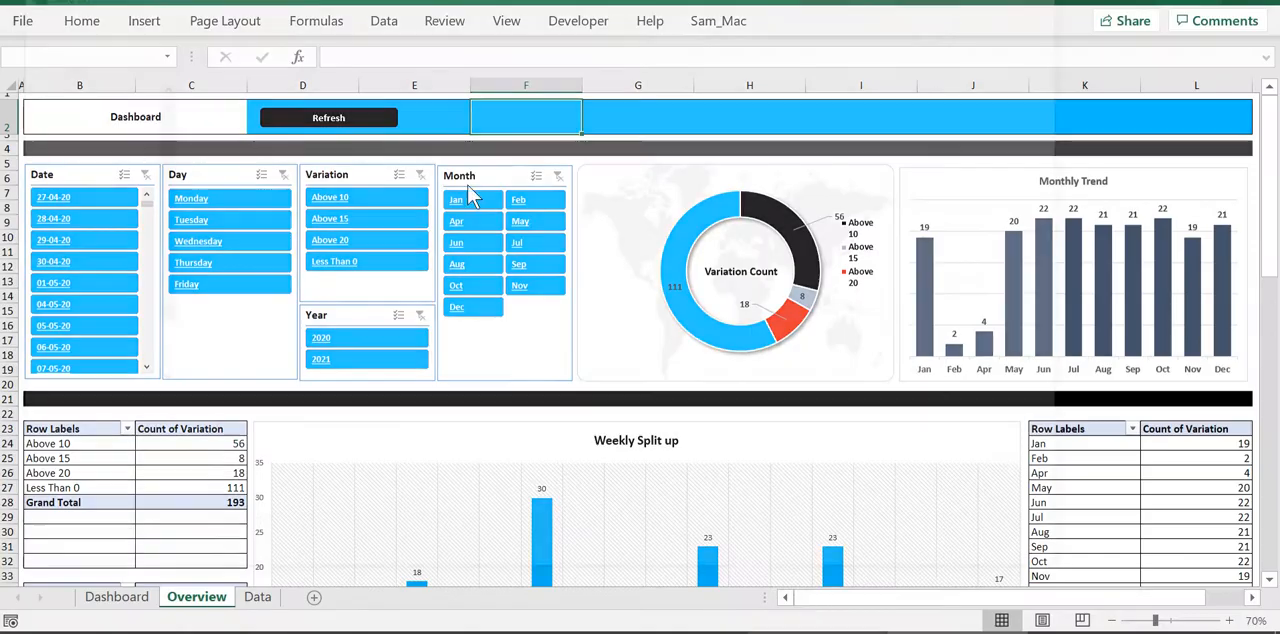
key("F12")
key("Escape")
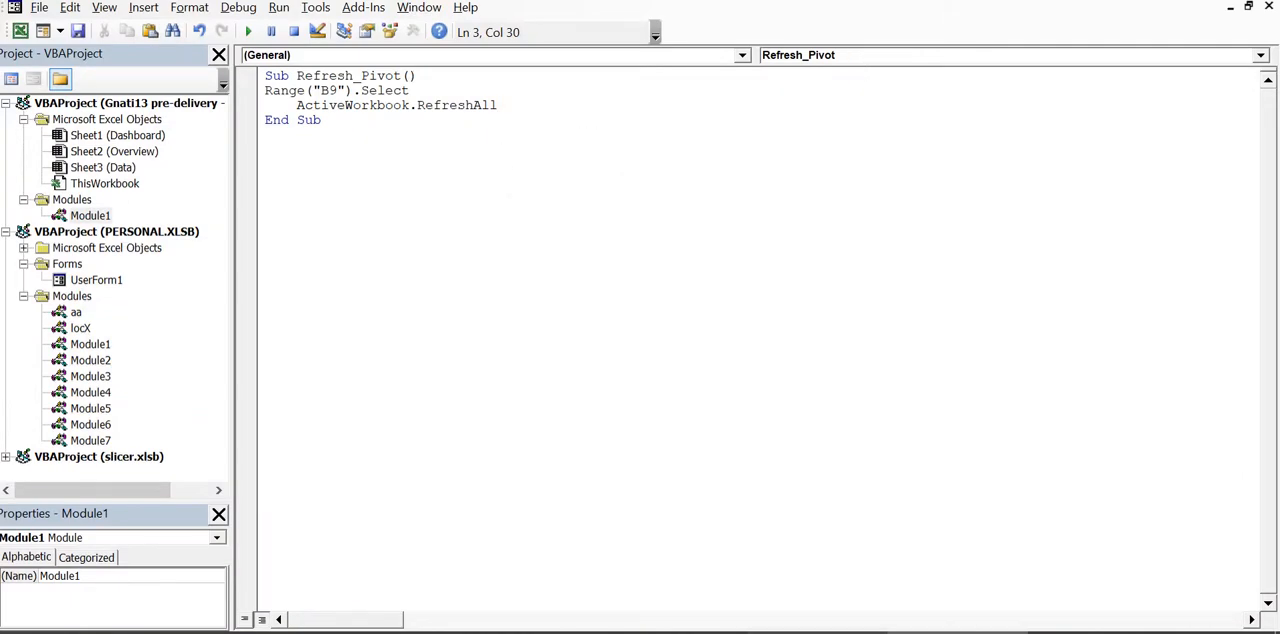
Assign the Refresh_Pivot macro to the Refresh button on the Overview sheet
key("alt+F11")
right_click(379, 117)
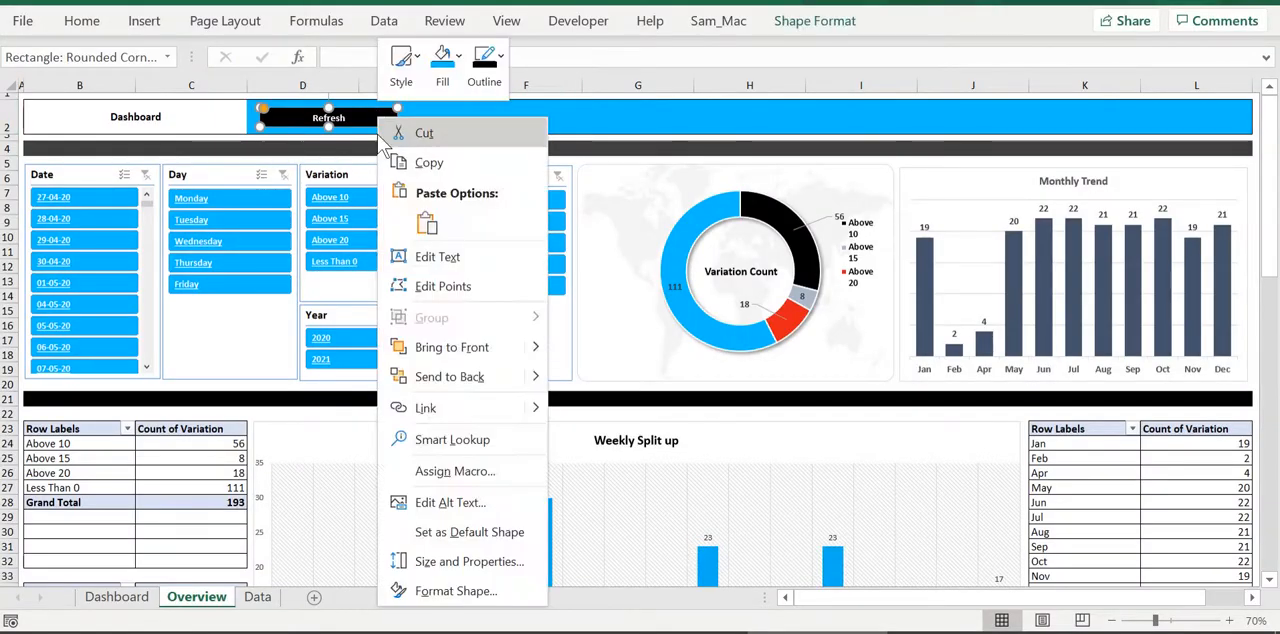
left_click(471, 480)
scroll(400, 428, "down", 6)
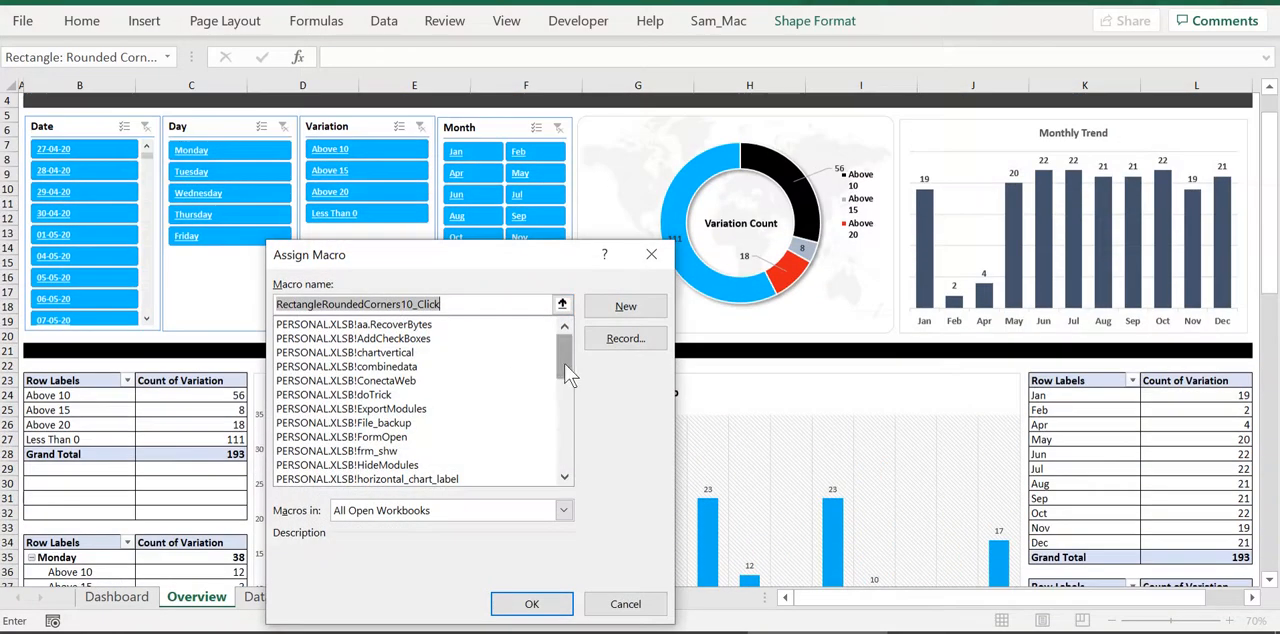
left_click_drag(563, 357, 563, 425)
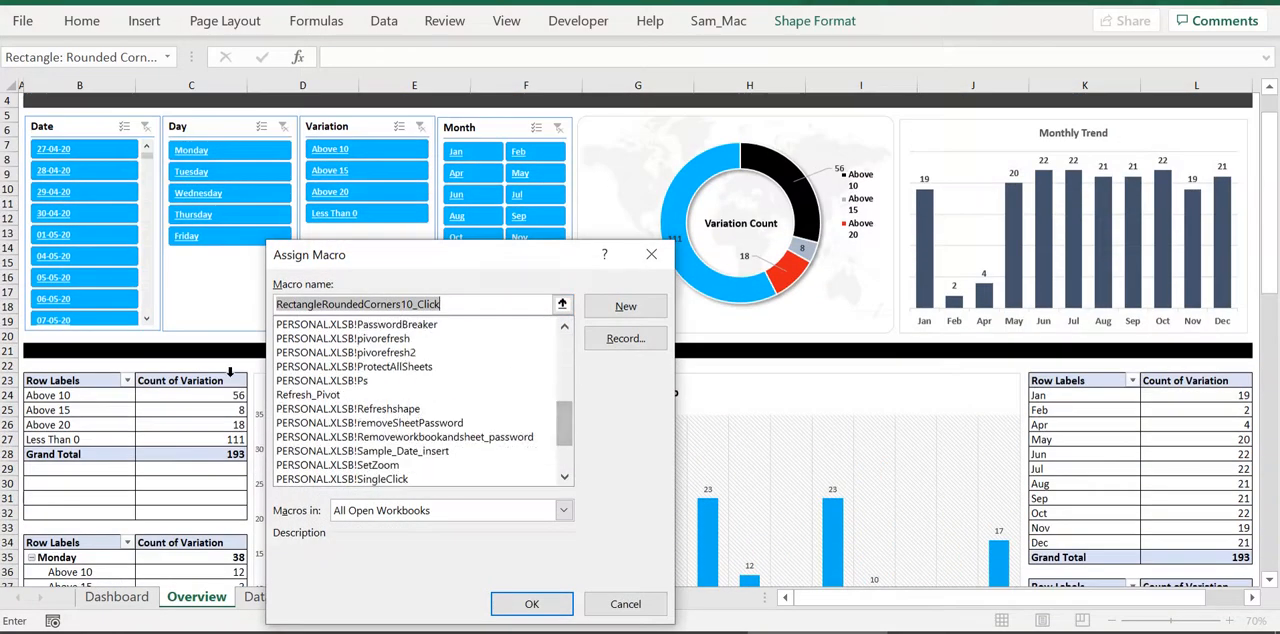
left_click(300, 395)
left_click(524, 603)
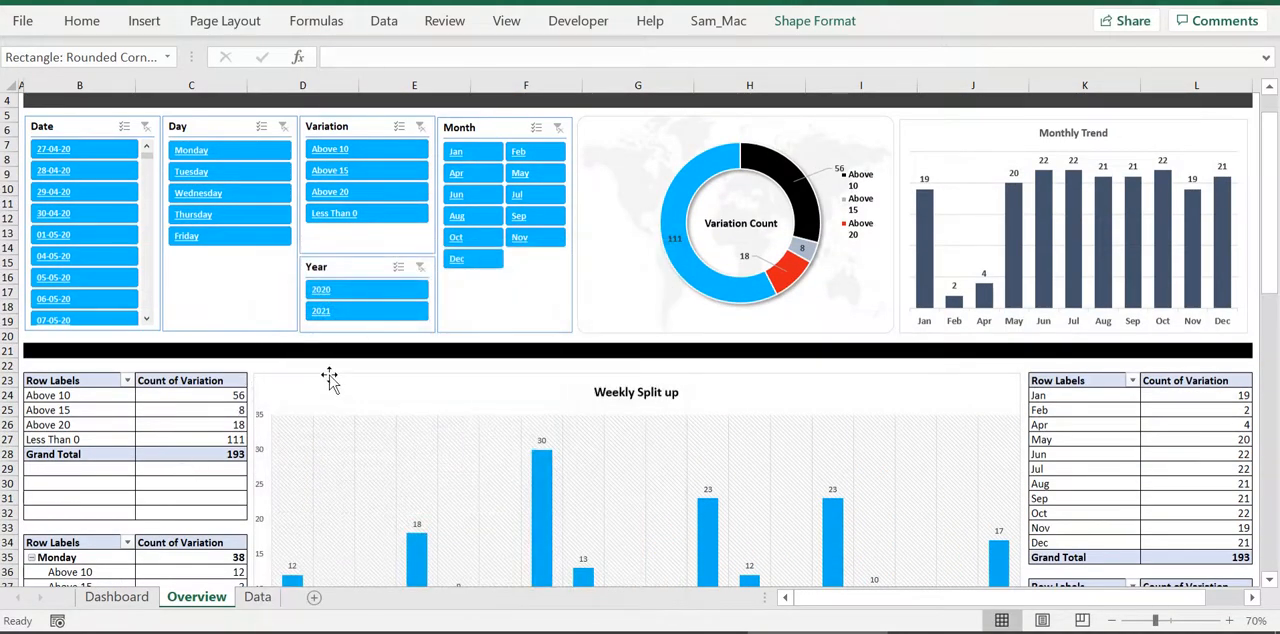
Deselect the Refresh button and run it to refresh the dashboard's pivot tables and charts
scroll(190, 400, "up", 1)
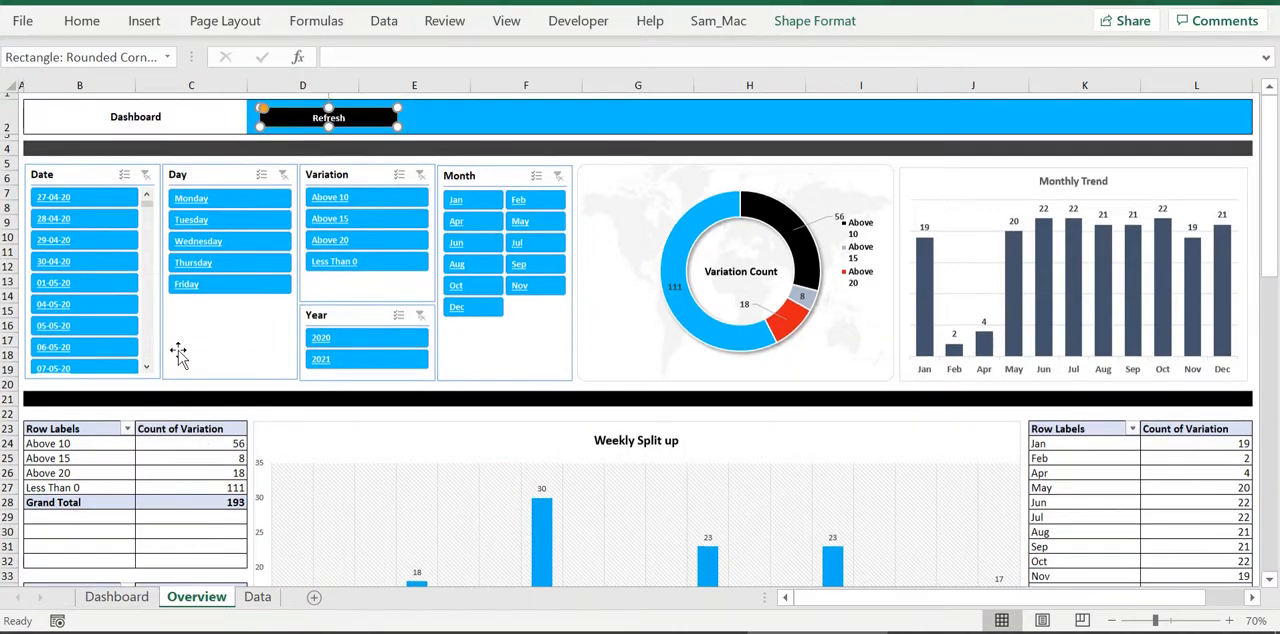
left_click(205, 398)
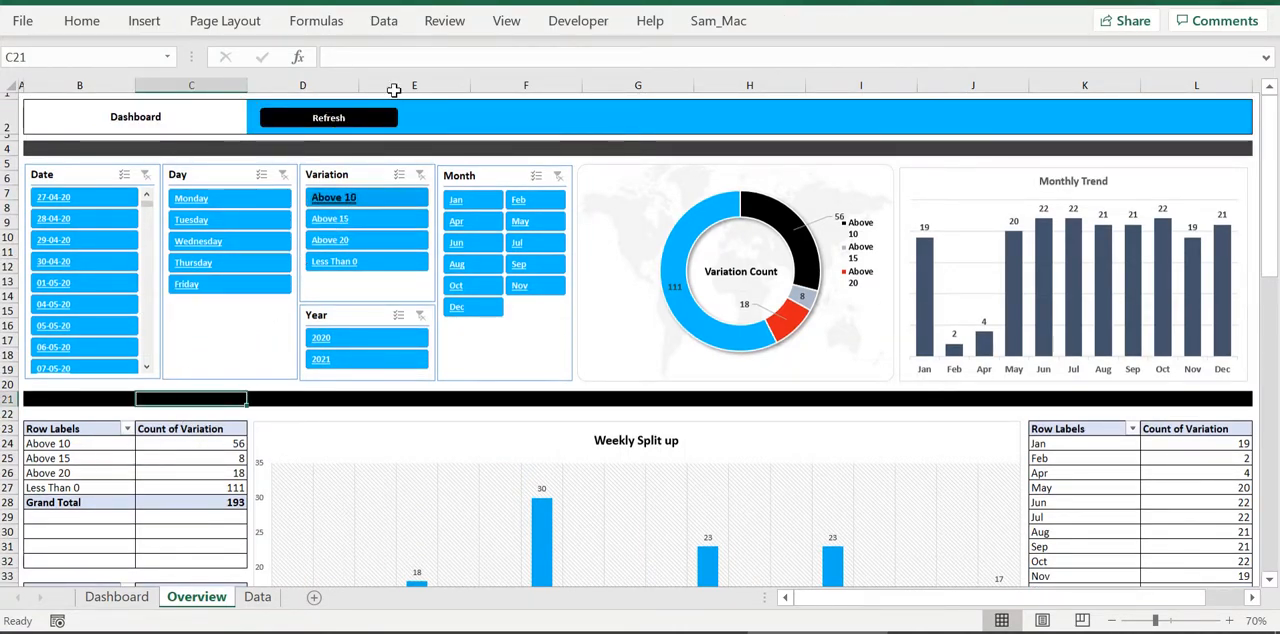
left_click(378, 128)
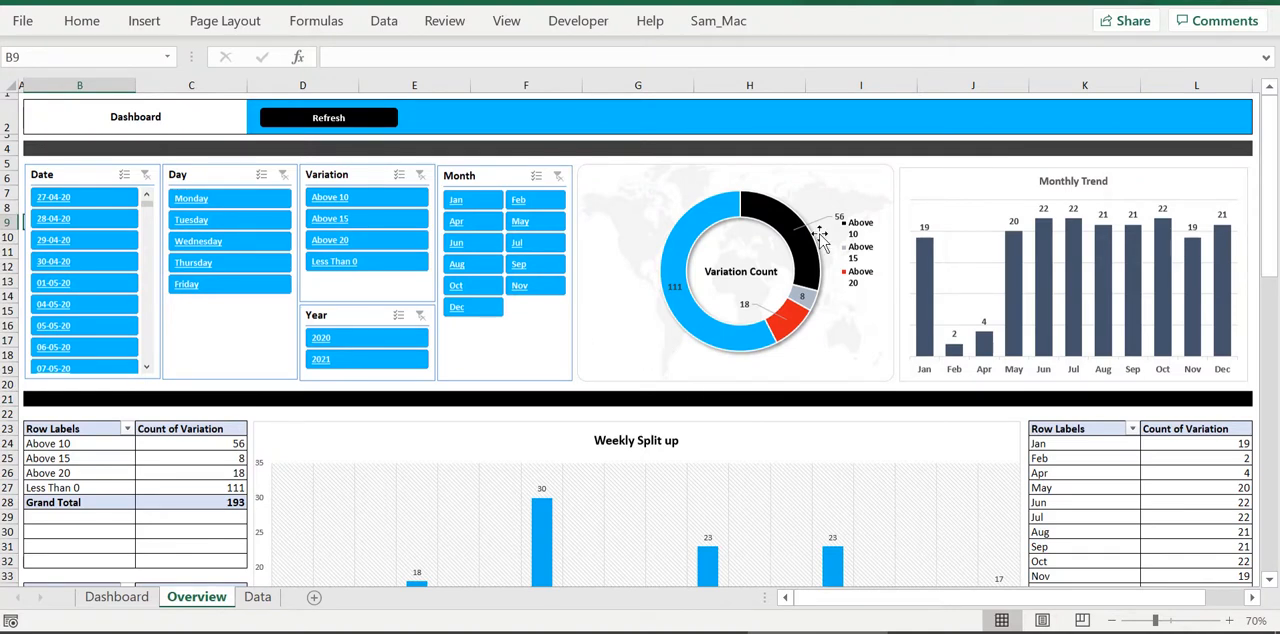